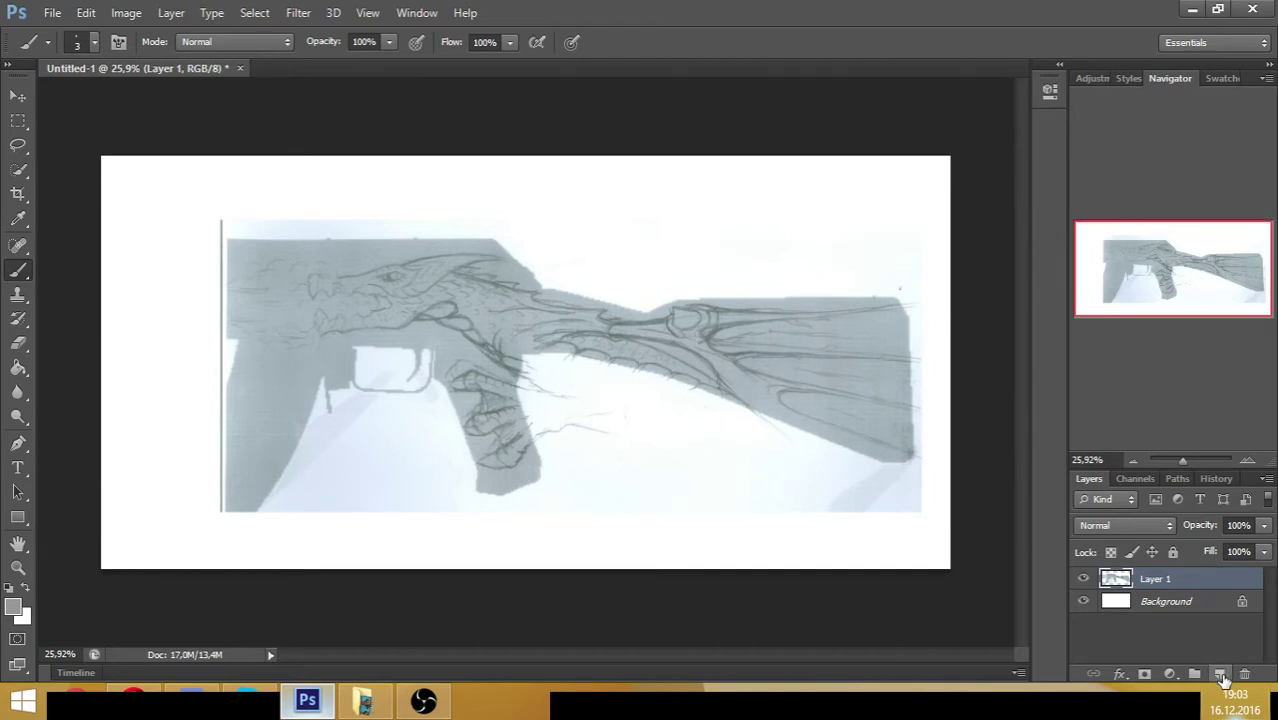
- Add a new layer above the gun sketch and set the foreground colour to white
left_click(1220, 676)
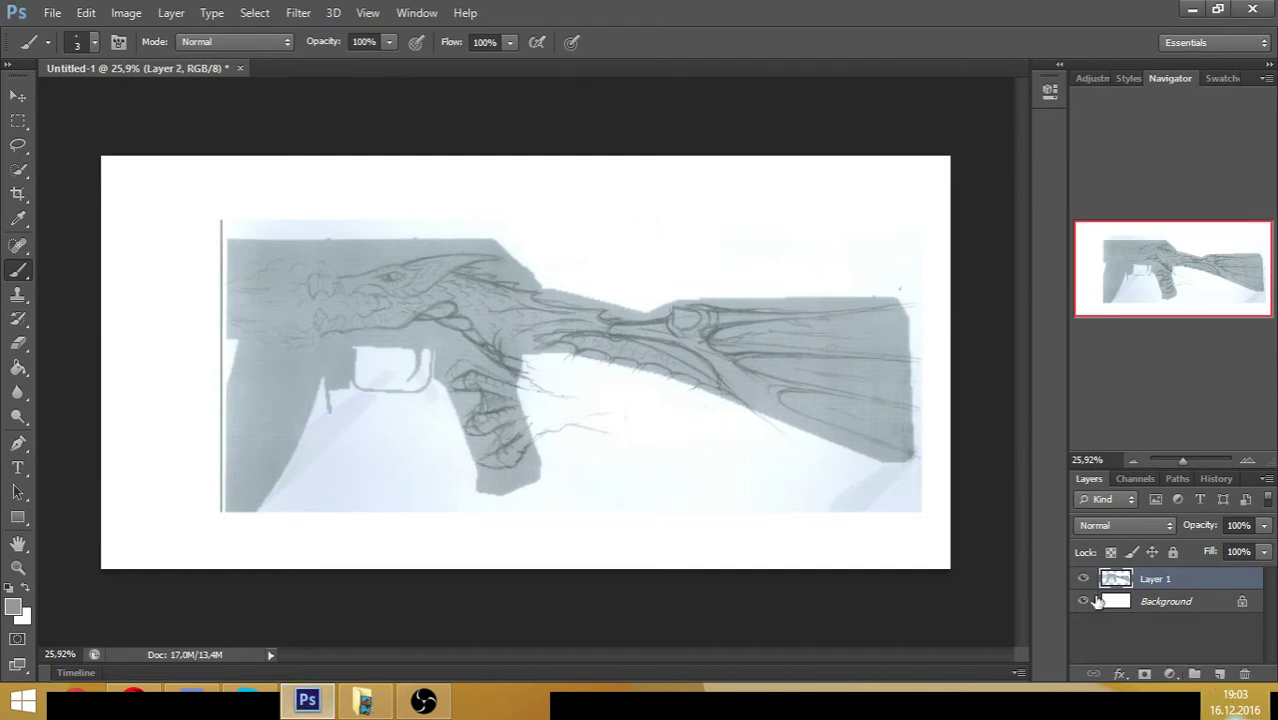
left_click(22, 367)
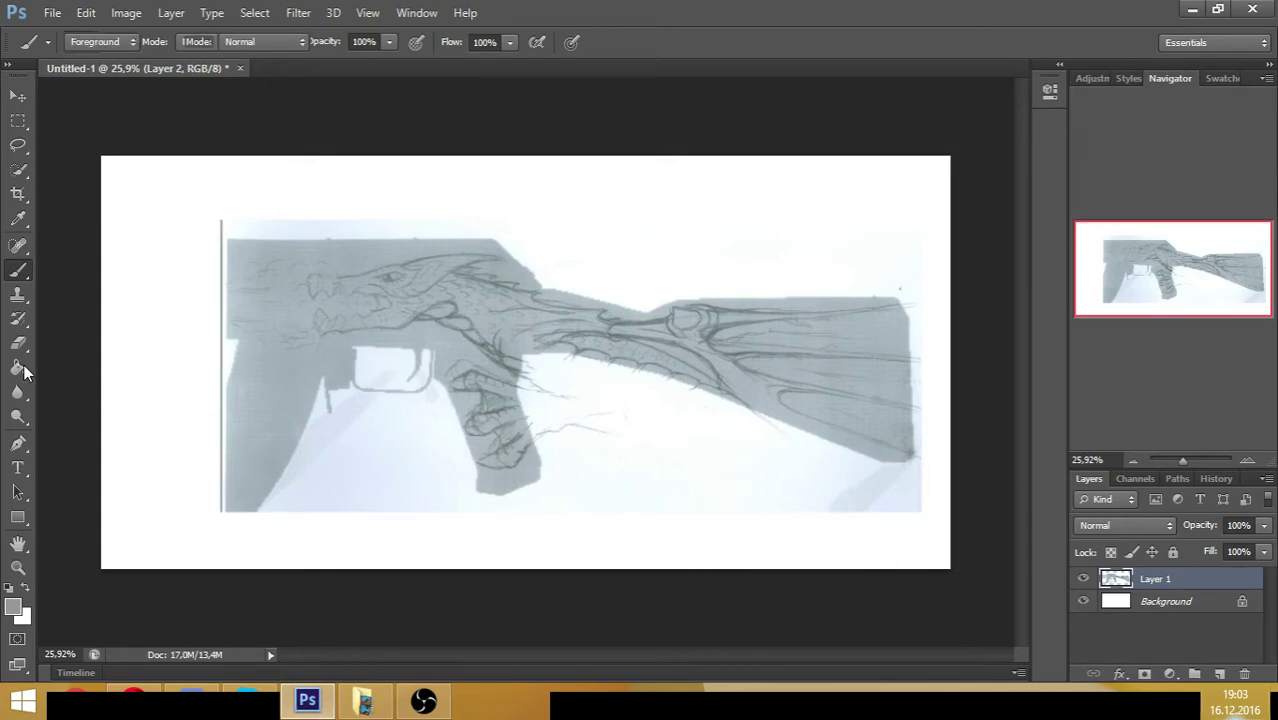
left_click(13, 606)
left_click_drag(424, 286, 382, 157)
type("255")
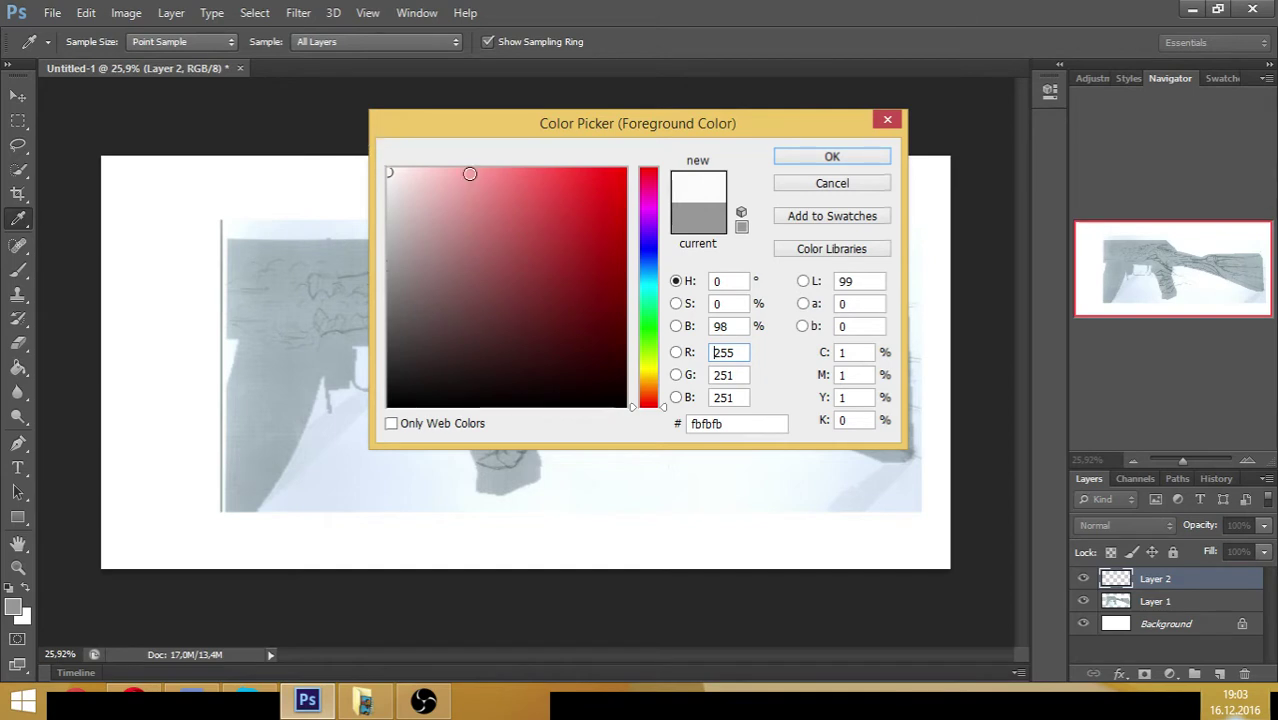
left_click(829, 156)
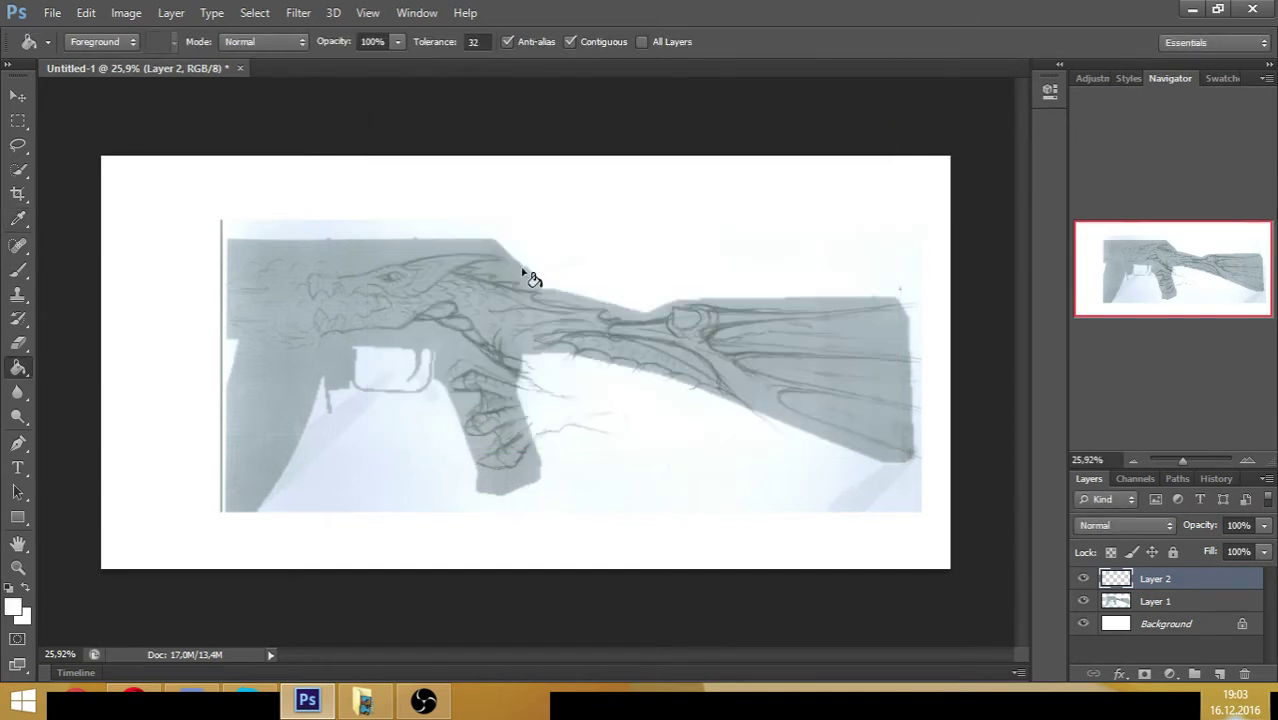
- Fill the new layer with white and lower its opacity to 35%
left_click(24, 99)
key("alt+BackSpace")
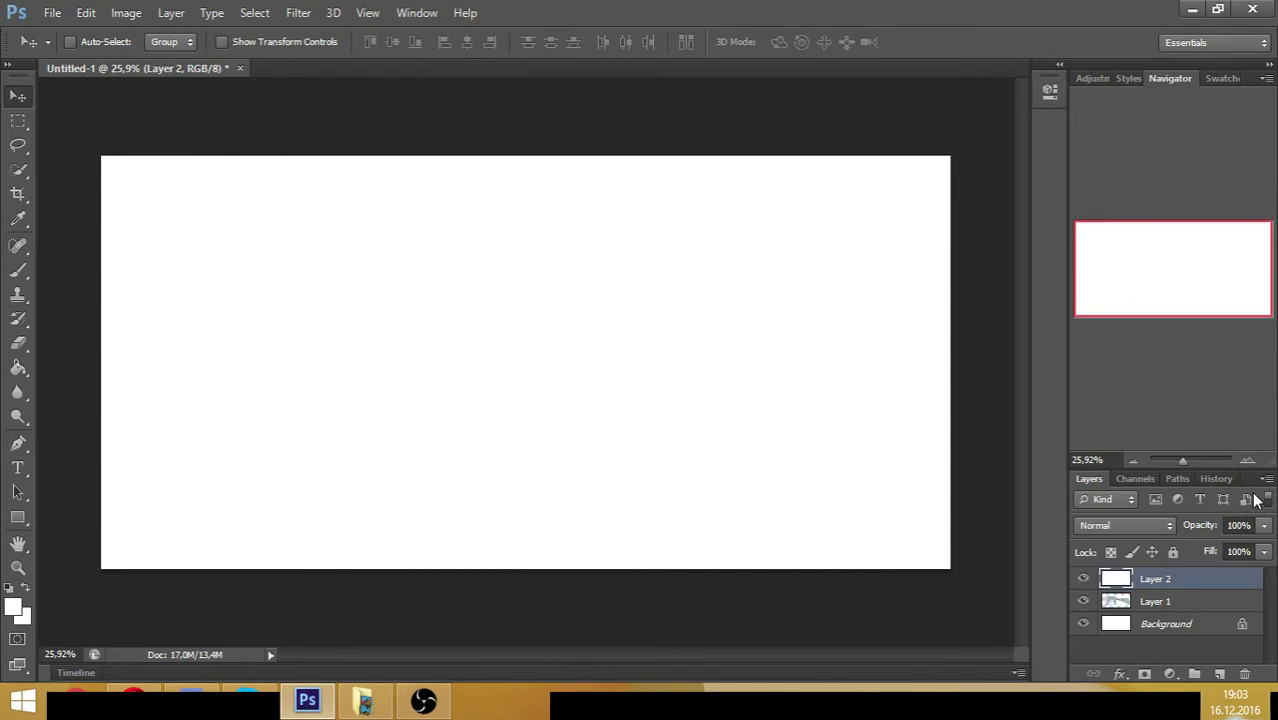
left_click(1263, 551)
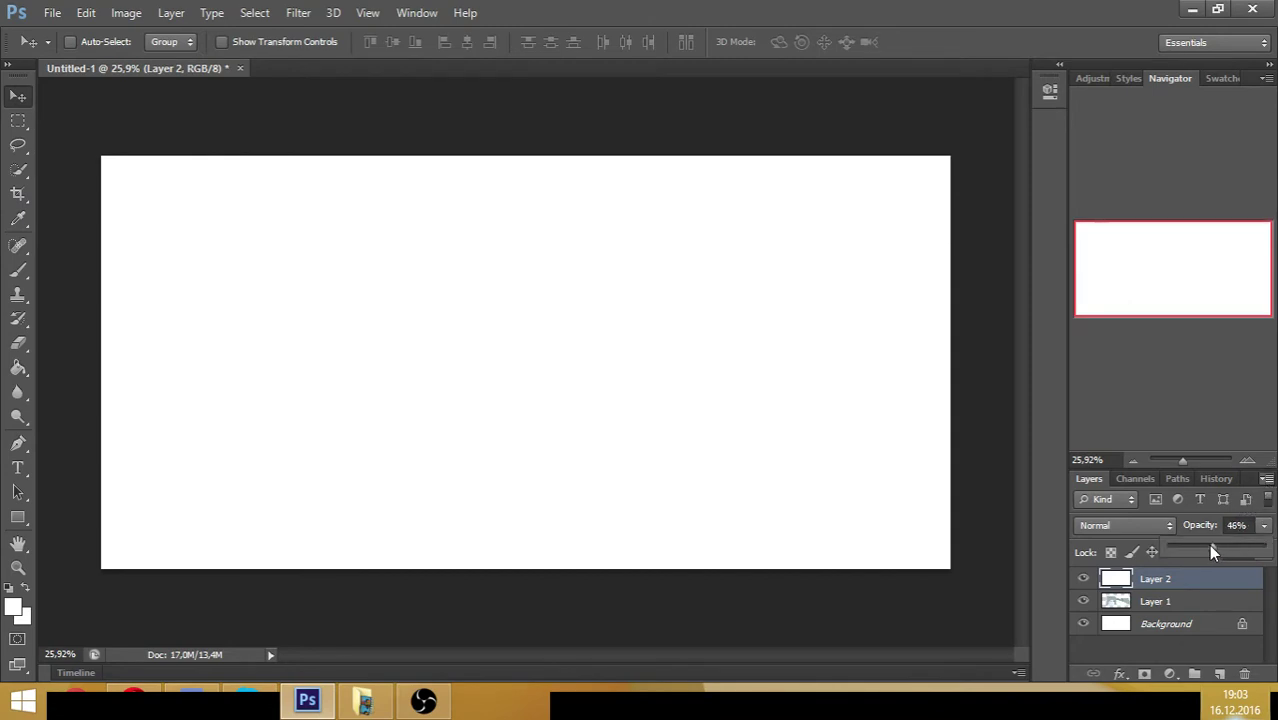
left_click_drag(1210, 545, 1200, 545)
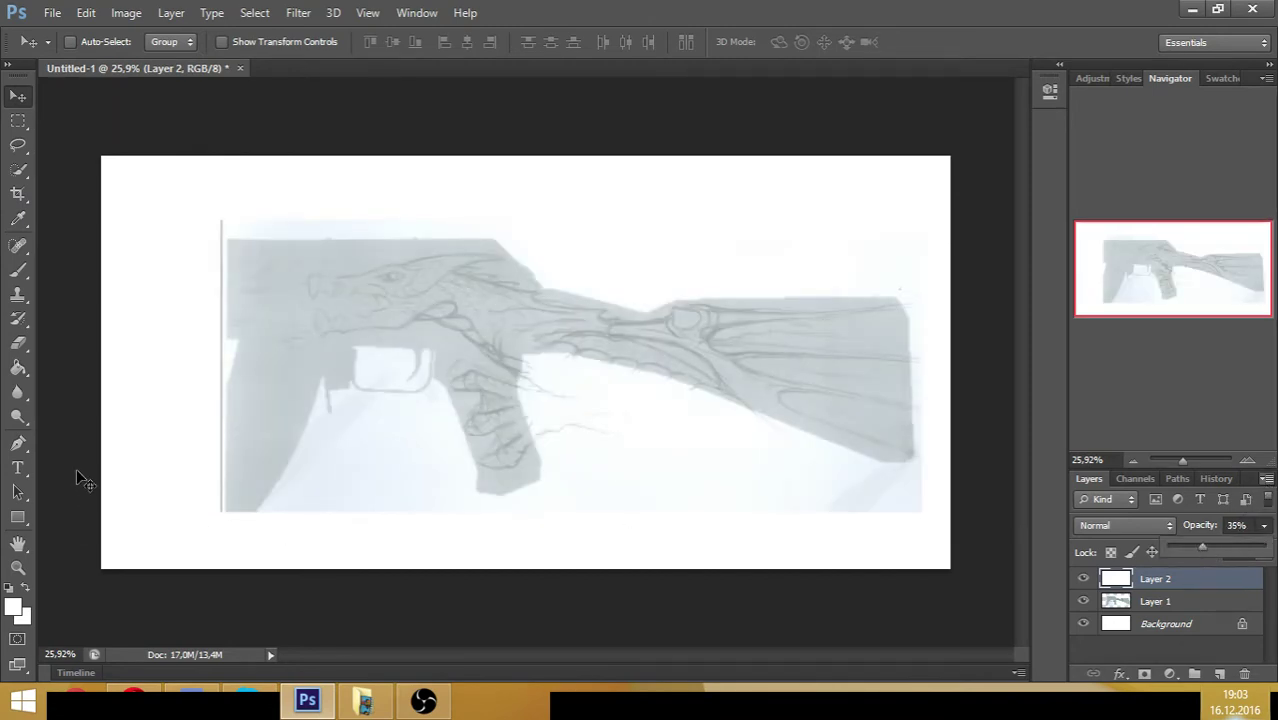
- Choose the Brush tool and set the foreground colour to mid grey, 9b9b9b
left_click(18, 270)
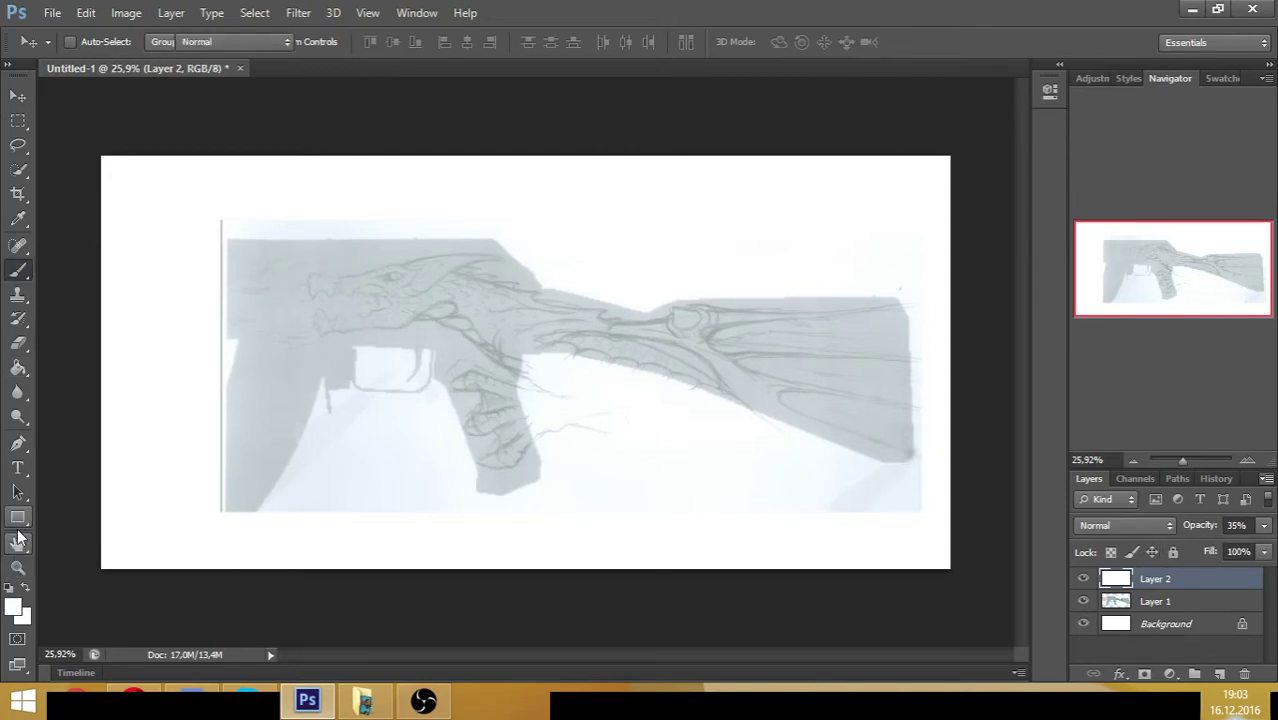
left_click(13, 606)
left_click(393, 247)
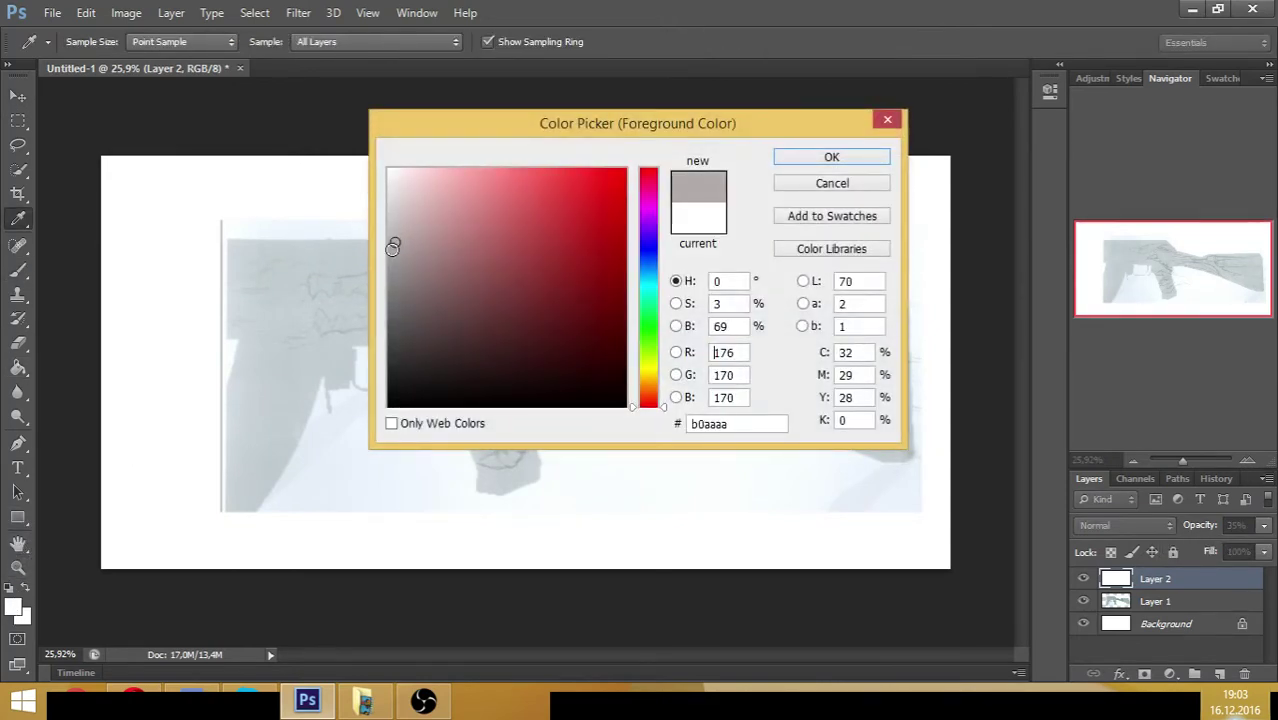
left_click(377, 288)
left_click(365, 260)
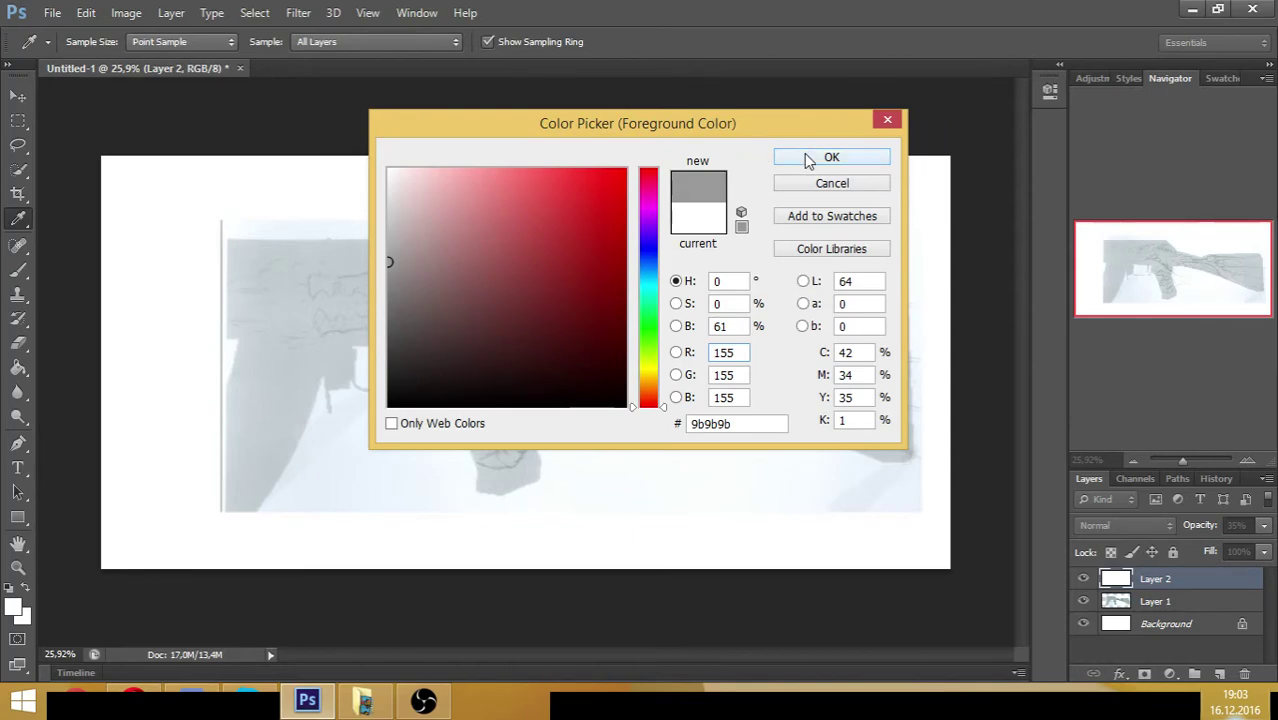
left_click(831, 158)
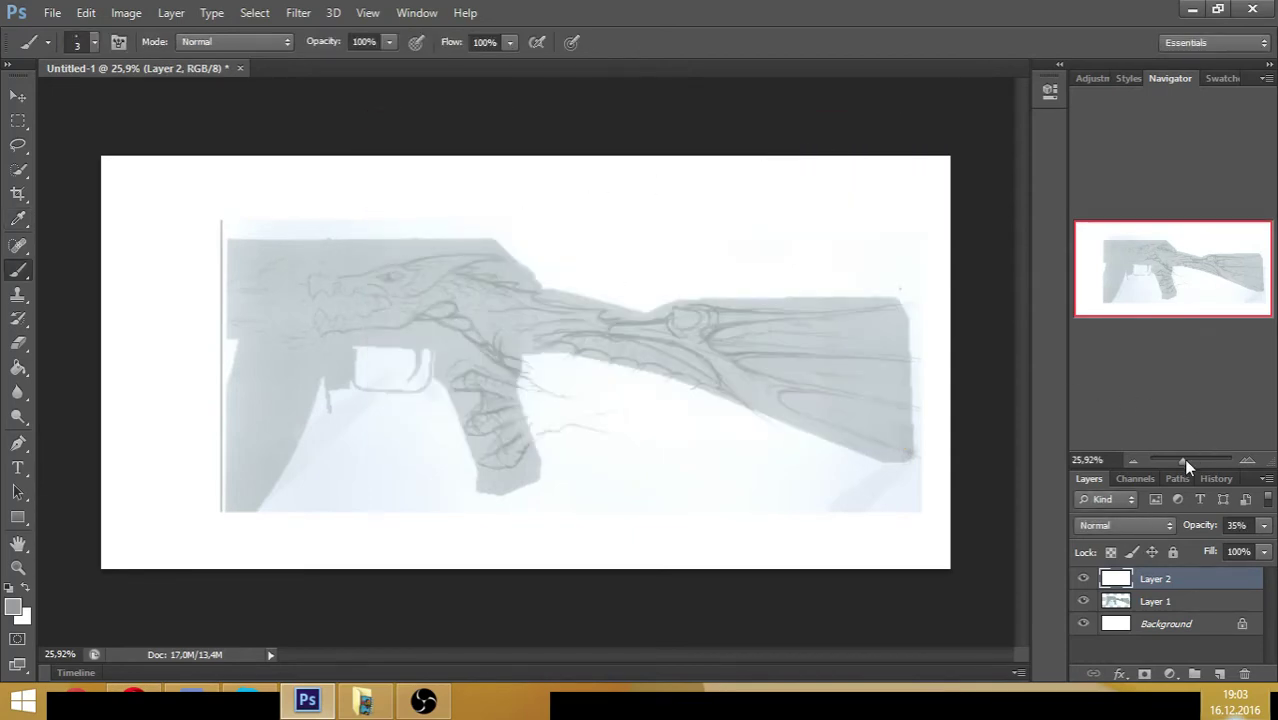
- Trace the dragon's eye on Layer 2 with the brush, drawing its outline and the slit pupil
left_click_drag(1185, 460, 1200, 458)
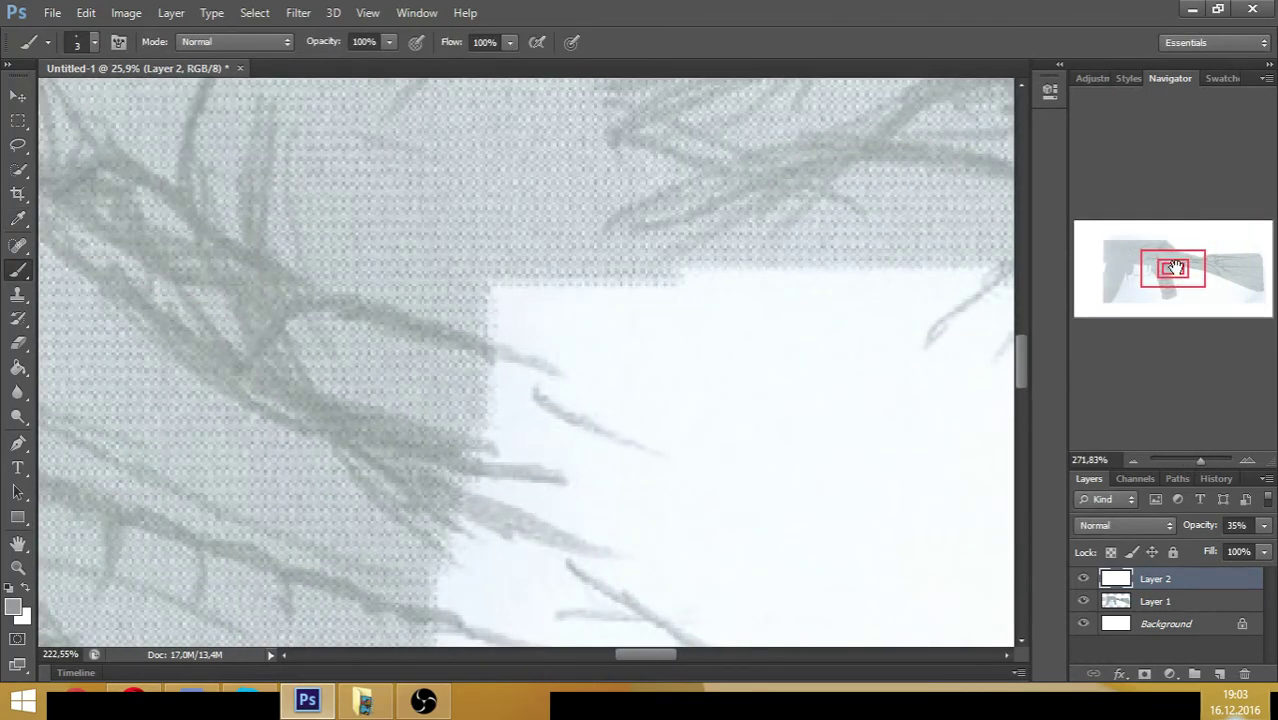
left_click_drag(1174, 268, 1137, 249)
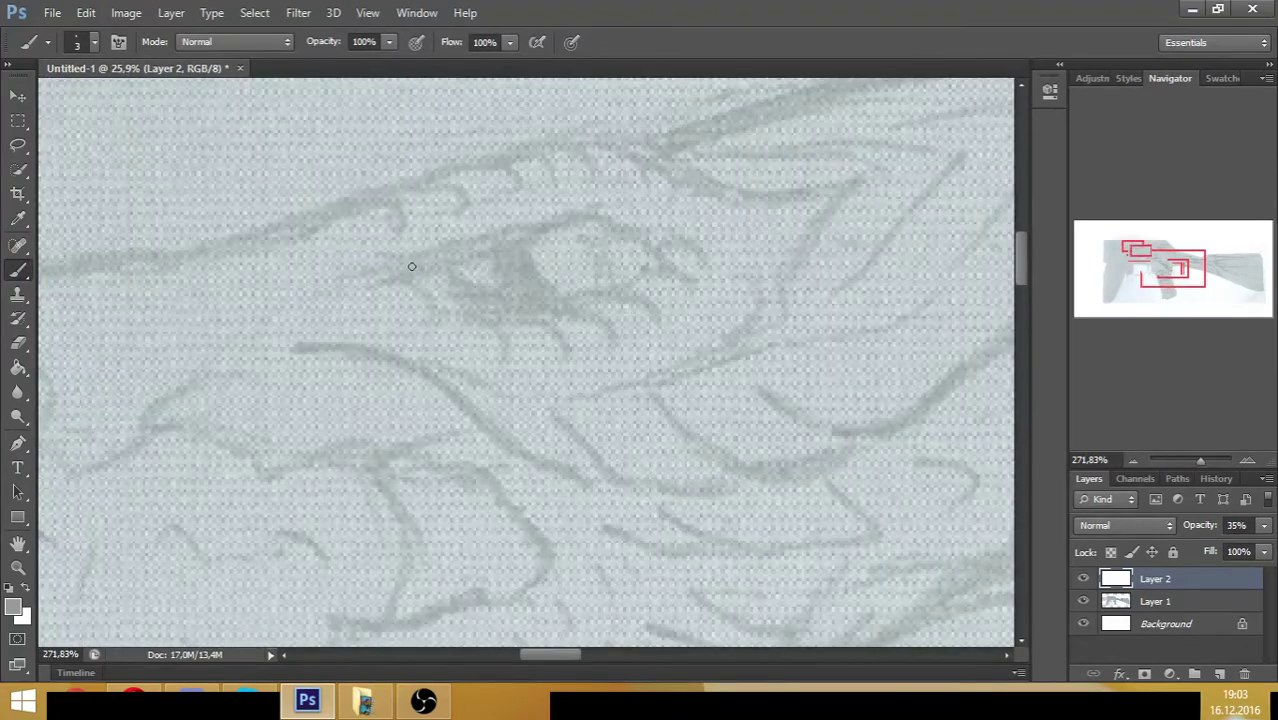
left_click_drag(1204, 460, 1194, 460)
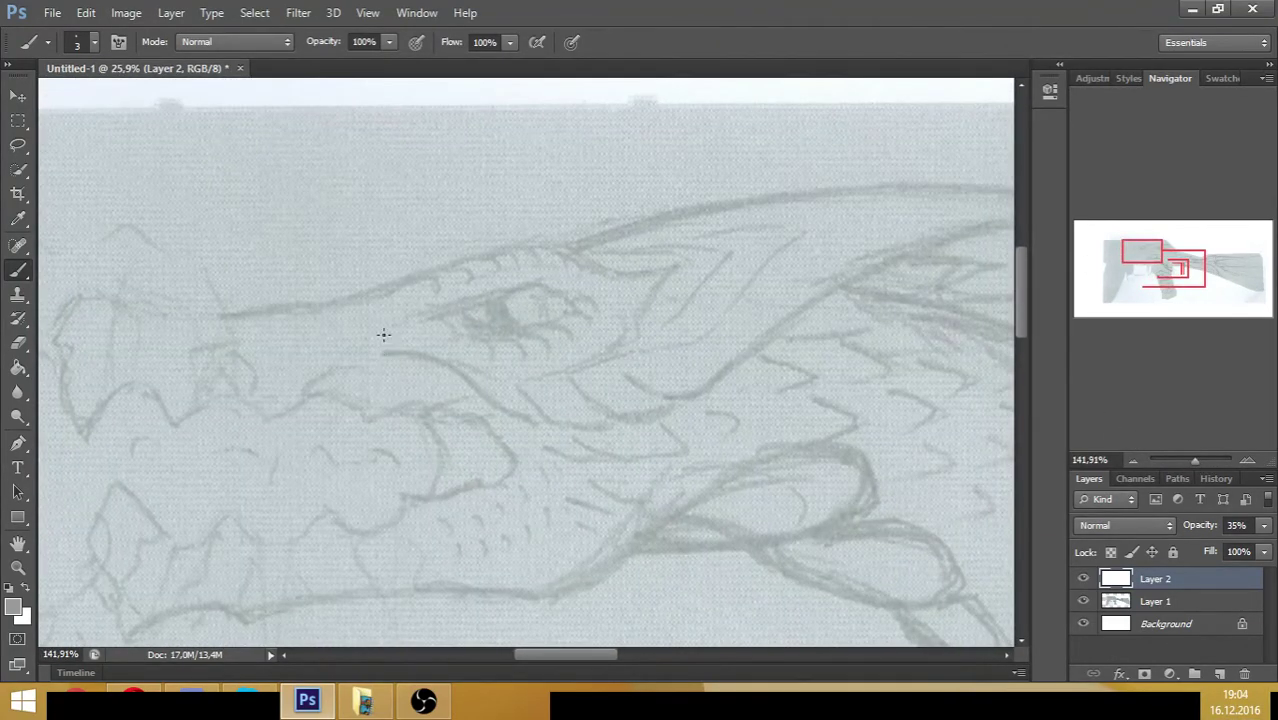
mouse_move(437, 318)
left_mouse_down()
mouse_move(526, 283)
mouse_move(486, 296)
mouse_move(580, 303)
mouse_move(513, 286)
mouse_move(577, 300)
mouse_move(520, 287)
mouse_move(554, 296)
mouse_move(555, 320)
mouse_move(559, 293)
mouse_move(547, 320)
mouse_move(559, 292)
mouse_move(536, 320)
mouse_move(560, 294)
mouse_move(533, 325)
mouse_move(570, 299)
mouse_move(506, 327)
mouse_move(562, 311)
mouse_move(531, 328)
mouse_move(438, 340)
mouse_move(480, 328)
mouse_move(443, 336)
left_mouse_up()
mouse_move(504, 329)
left_mouse_down()
mouse_move(448, 336)
mouse_move(467, 315)
left_mouse_up()
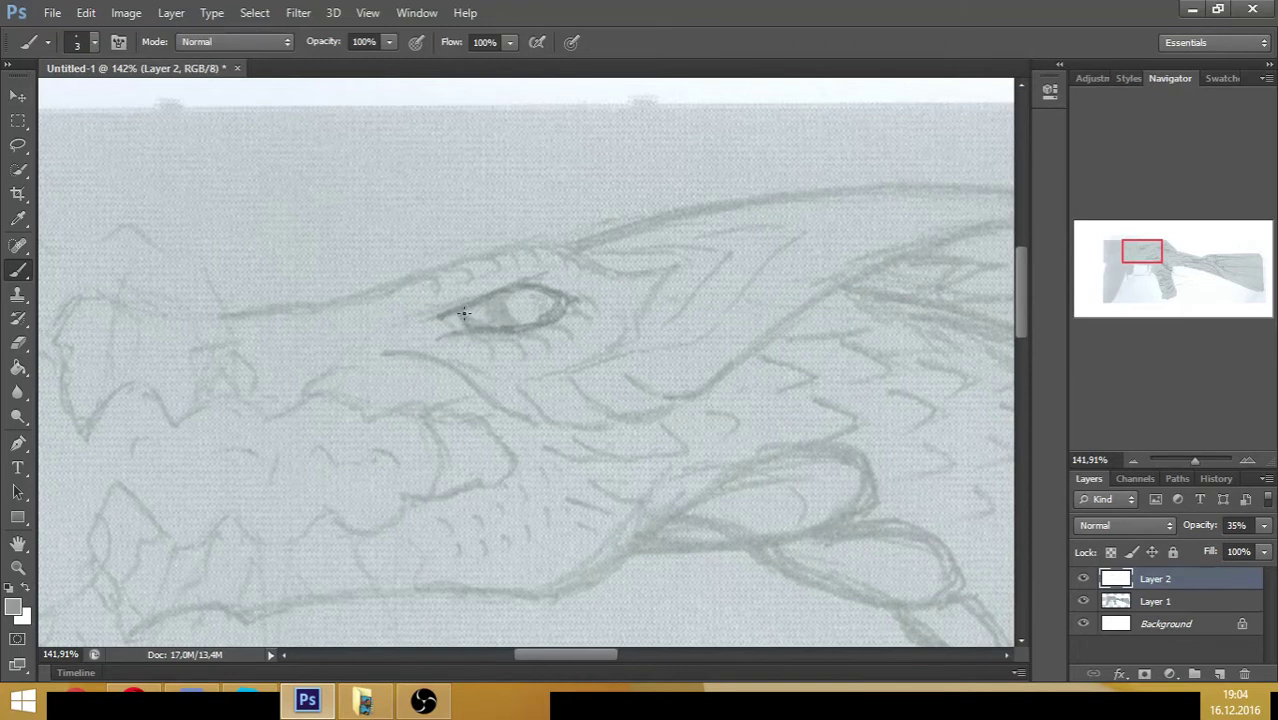
mouse_move(539, 288)
left_mouse_down()
mouse_move(540, 305)
mouse_move(535, 293)
mouse_move(502, 325)
left_mouse_up()
- Draw the top line of the dragon's snout up over the brow and the curved contour beneath the eye
left_click_drag(247, 308, 358, 321)
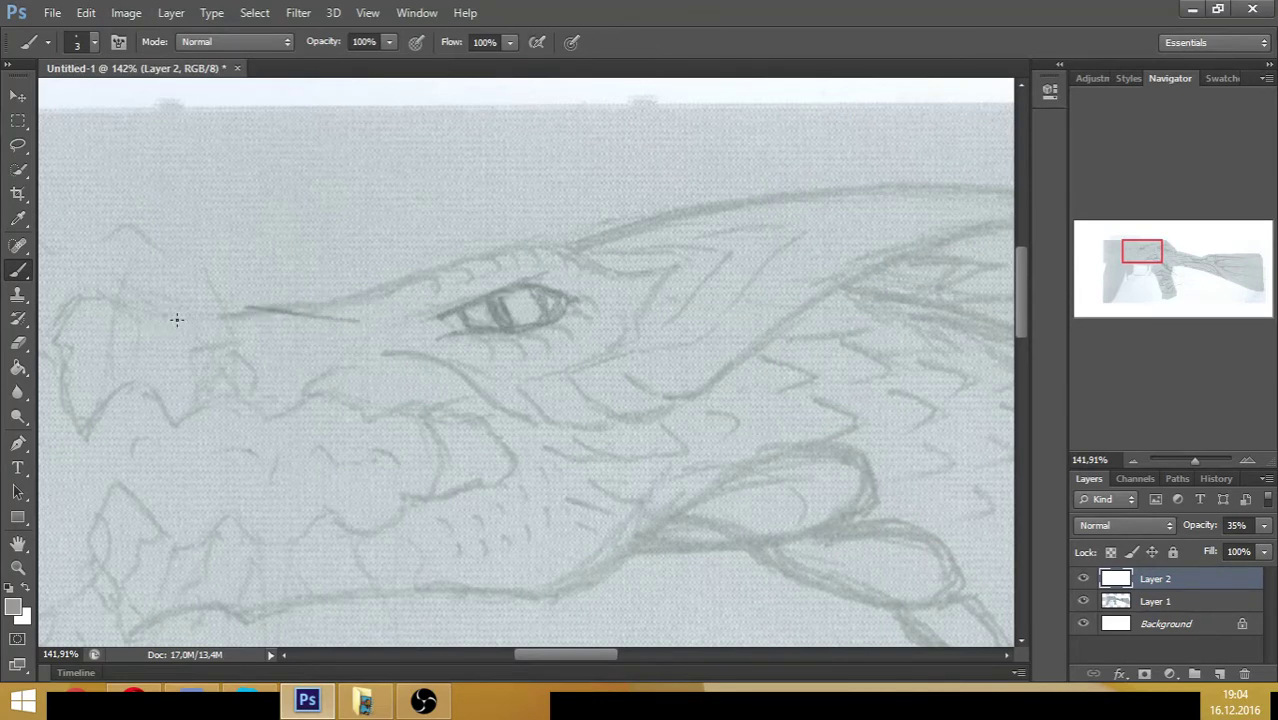
mouse_move(148, 321)
left_mouse_down()
mouse_move(280, 302)
mouse_move(278, 320)
mouse_move(322, 313)
mouse_move(419, 274)
mouse_move(310, 313)
mouse_move(426, 273)
left_mouse_up()
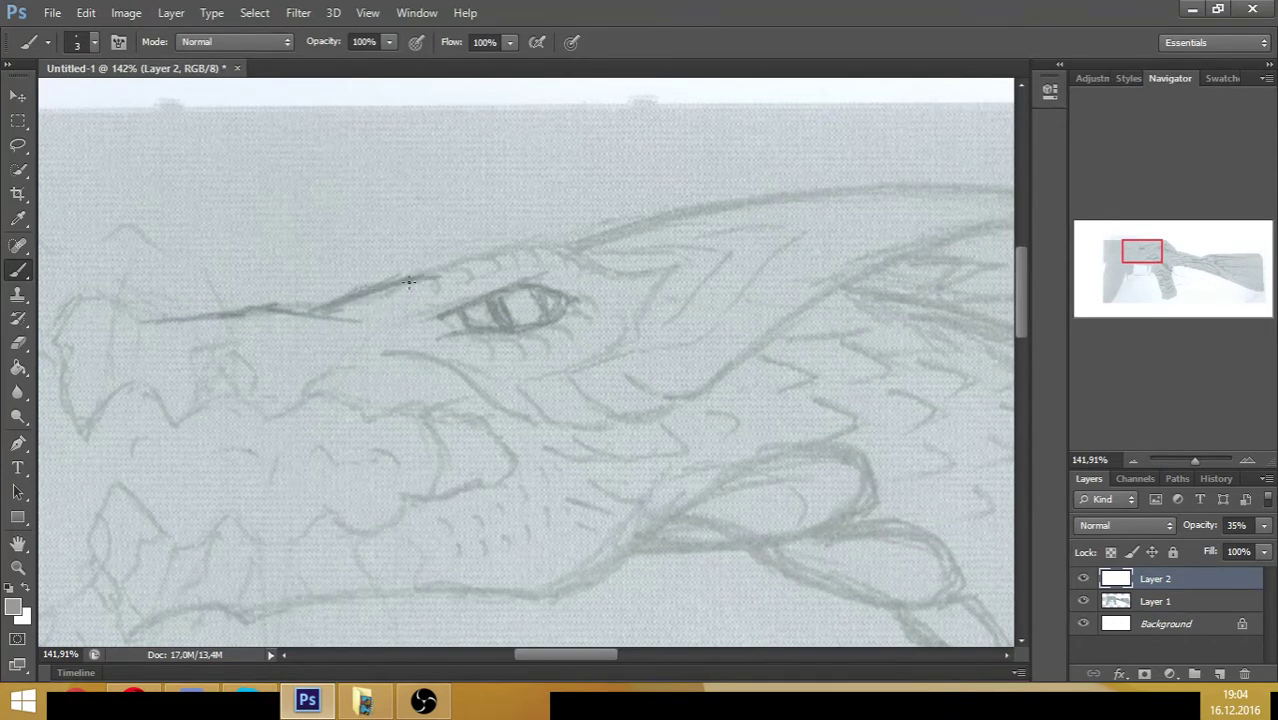
mouse_move(408, 287)
left_mouse_down()
mouse_move(508, 236)
mouse_move(527, 237)
mouse_move(490, 250)
mouse_move(559, 240)
mouse_move(511, 236)
mouse_move(558, 246)
mouse_move(549, 236)
mouse_move(531, 245)
mouse_move(596, 253)
mouse_move(527, 241)
mouse_move(466, 251)
left_mouse_up()
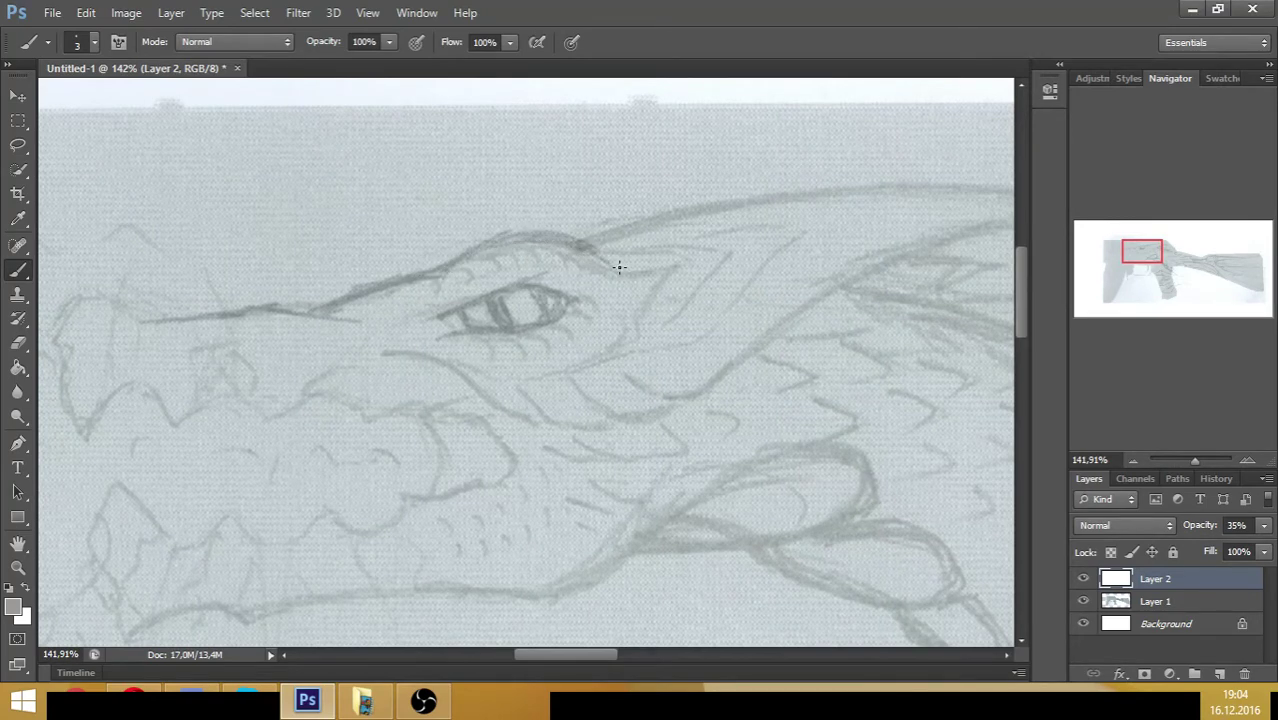
left_click_drag(652, 254, 661, 257)
mouse_move(650, 305)
left_mouse_down()
mouse_move(628, 354)
mouse_move(652, 307)
mouse_move(605, 364)
mouse_move(448, 371)
mouse_move(577, 377)
mouse_move(468, 372)
mouse_move(623, 355)
mouse_move(646, 323)
mouse_move(469, 371)
mouse_move(322, 369)
mouse_move(399, 366)
left_mouse_up()
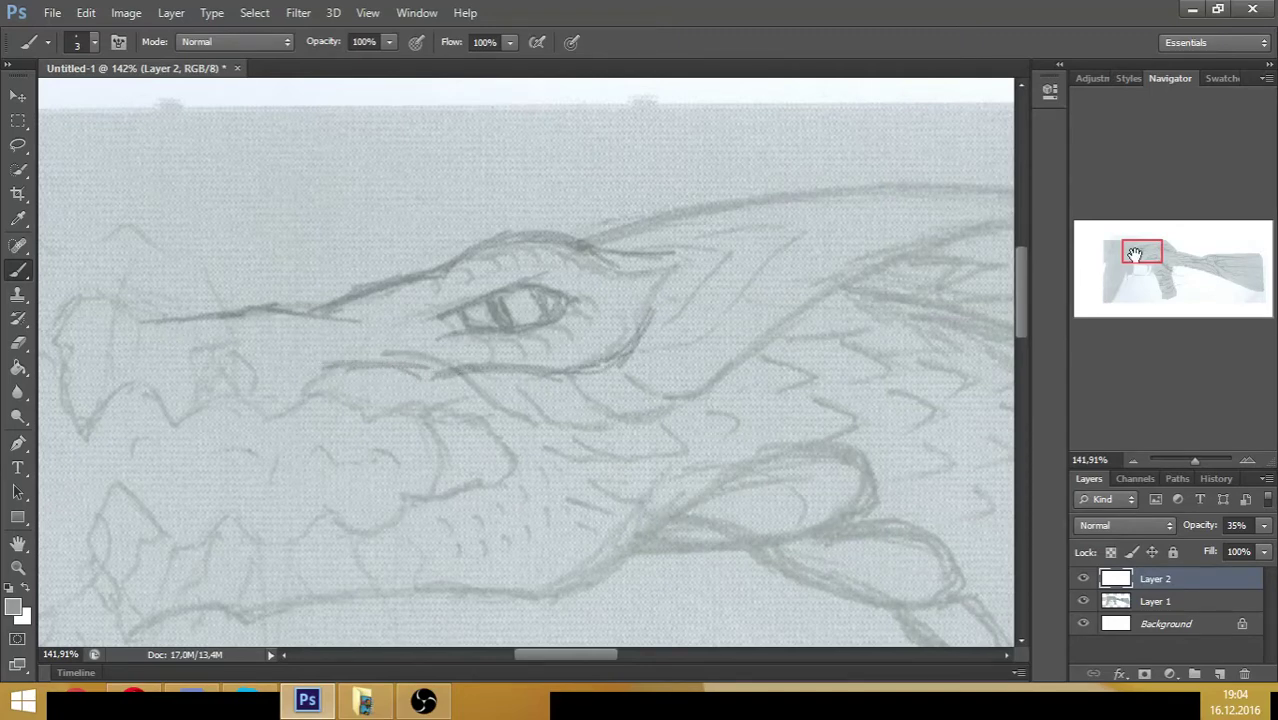
- Draw the pointed nose tip and the large front fang of the upper jaw
left_click_drag(1133, 256, 1123, 256)
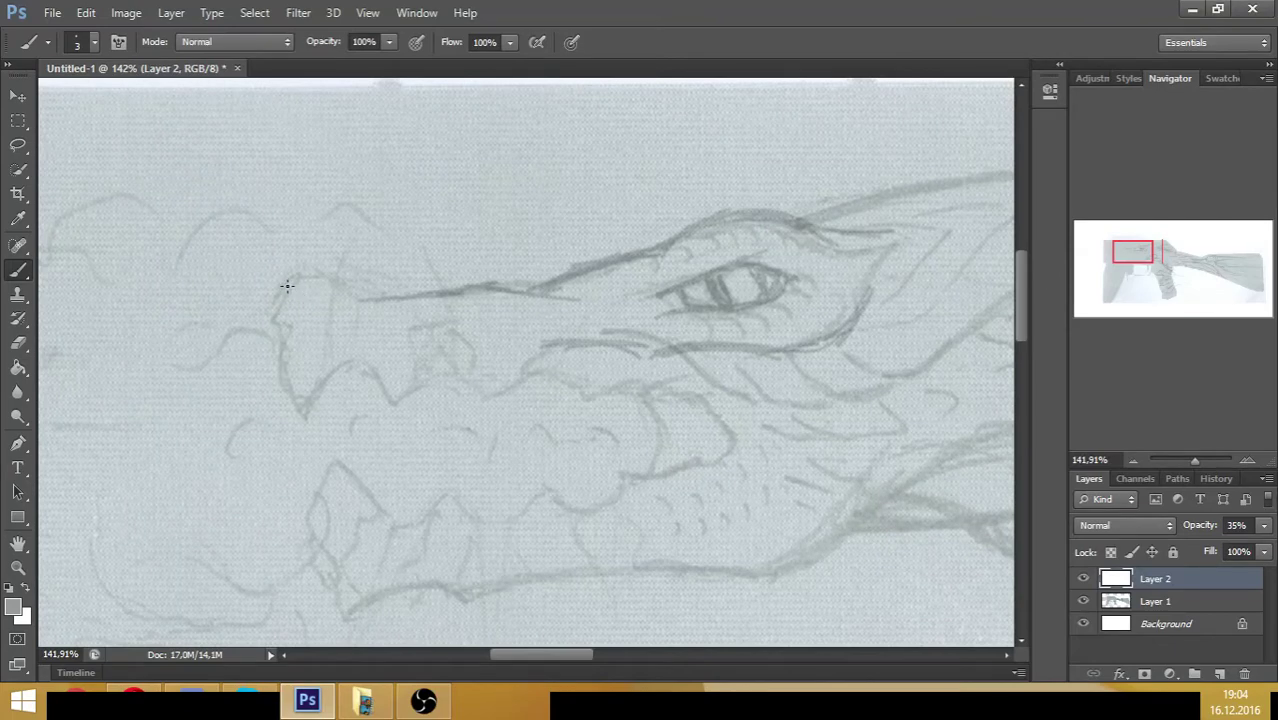
mouse_move(287, 287)
left_mouse_down()
mouse_move(311, 285)
mouse_move(262, 294)
mouse_move(262, 323)
left_mouse_up()
left_click_drag(261, 280, 376, 300)
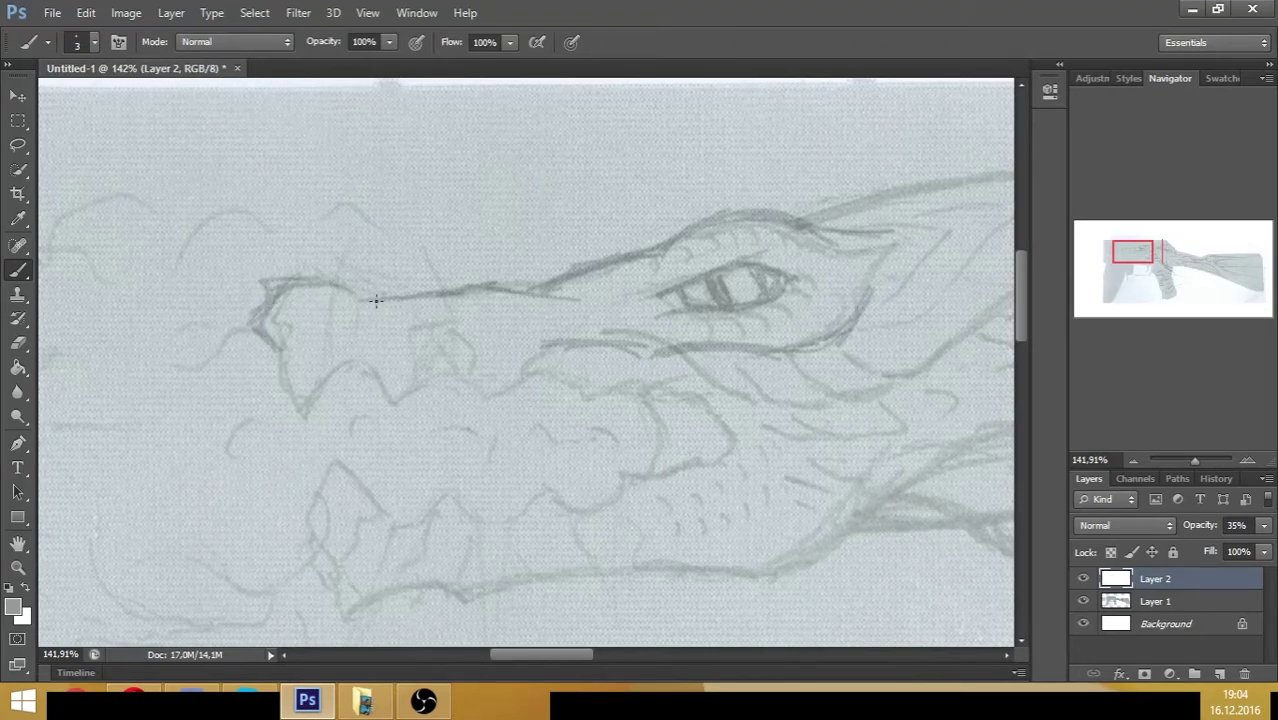
mouse_move(237, 283)
left_mouse_down()
mouse_move(283, 286)
mouse_move(249, 293)
mouse_move(266, 323)
mouse_move(242, 333)
mouse_move(289, 352)
mouse_move(278, 353)
mouse_move(315, 345)
mouse_move(277, 367)
left_mouse_up()
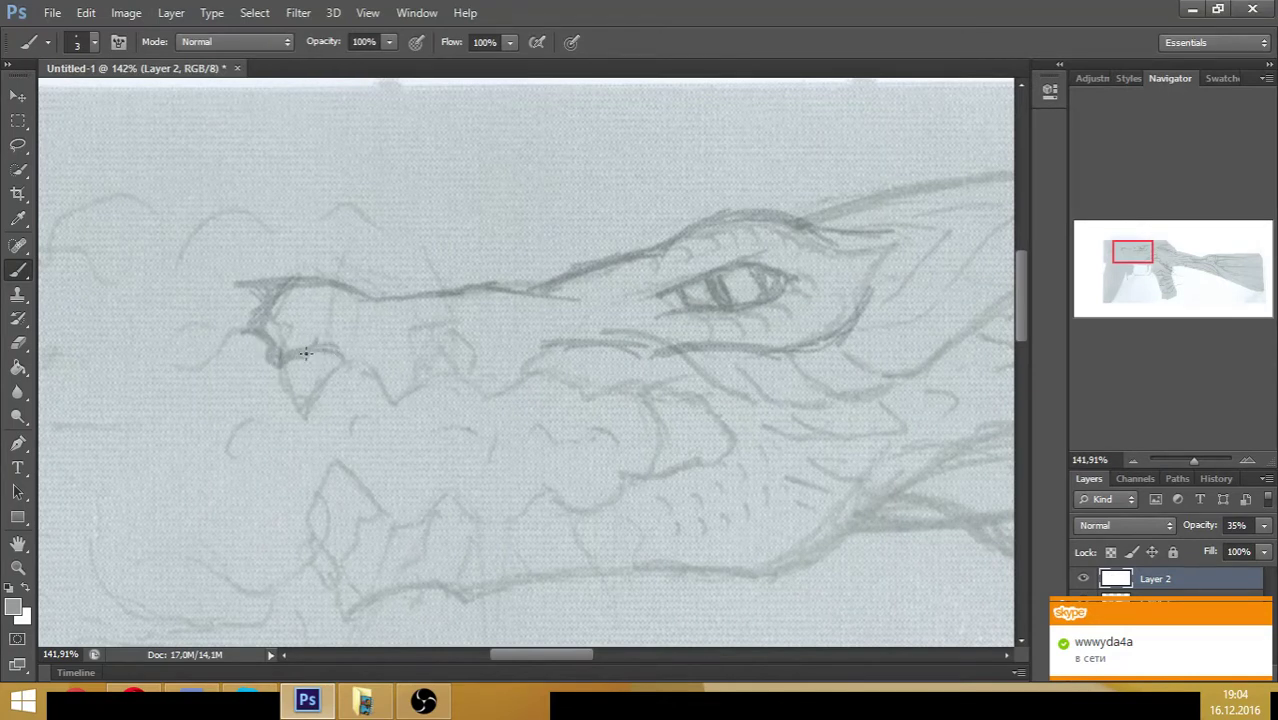
left_click_drag(277, 366, 322, 425)
left_click_drag(345, 362, 324, 430)
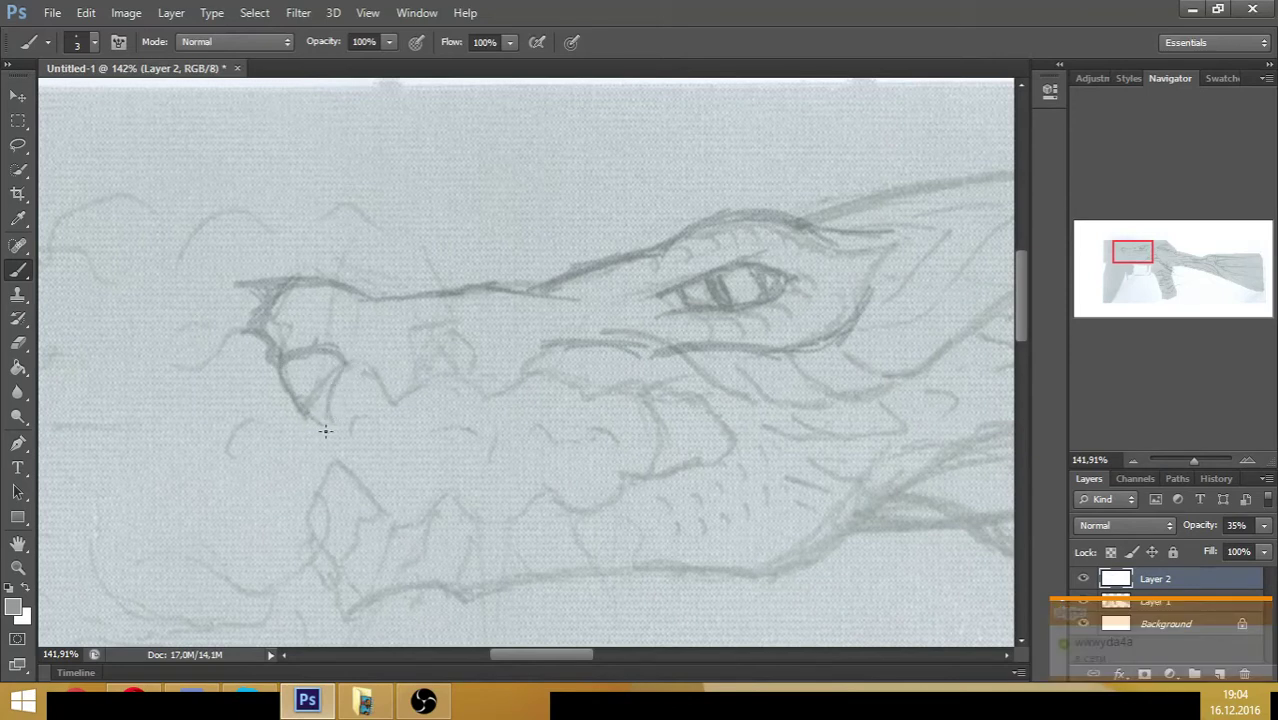
- Draw the open mouth's upper and lower lip lines, its rear corner and the tooth at the back
mouse_move(344, 363)
left_mouse_down()
mouse_move(428, 356)
mouse_move(410, 364)
left_mouse_up()
mouse_move(320, 344)
left_mouse_down()
mouse_move(577, 339)
mouse_move(404, 357)
mouse_move(638, 366)
mouse_move(567, 364)
mouse_move(696, 390)
mouse_move(606, 366)
mouse_move(720, 373)
mouse_move(653, 385)
mouse_move(545, 360)
mouse_move(434, 359)
mouse_move(498, 355)
mouse_move(292, 368)
left_mouse_up()
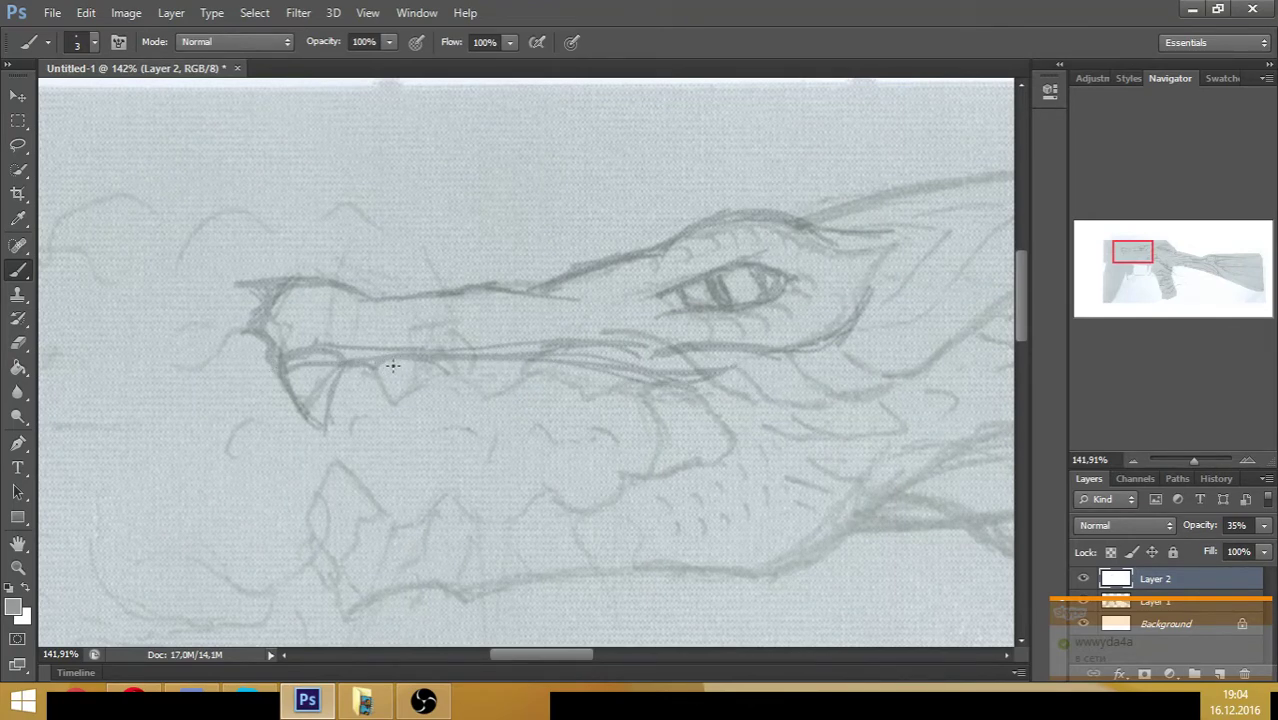
mouse_move(392, 366)
left_mouse_down()
mouse_move(551, 358)
mouse_move(672, 374)
mouse_move(624, 369)
mouse_move(639, 368)
mouse_move(722, 387)
mouse_move(717, 401)
mouse_move(747, 420)
mouse_move(713, 390)
mouse_move(757, 446)
mouse_move(761, 420)
mouse_move(739, 458)
mouse_move(761, 436)
mouse_move(700, 477)
mouse_move(754, 422)
mouse_move(687, 458)
mouse_move(748, 408)
mouse_move(692, 459)
mouse_move(755, 414)
mouse_move(711, 450)
mouse_move(655, 443)
mouse_move(700, 449)
mouse_move(719, 436)
mouse_move(690, 454)
mouse_move(663, 441)
mouse_move(587, 505)
mouse_move(547, 489)
mouse_move(598, 497)
mouse_move(547, 488)
left_mouse_up()
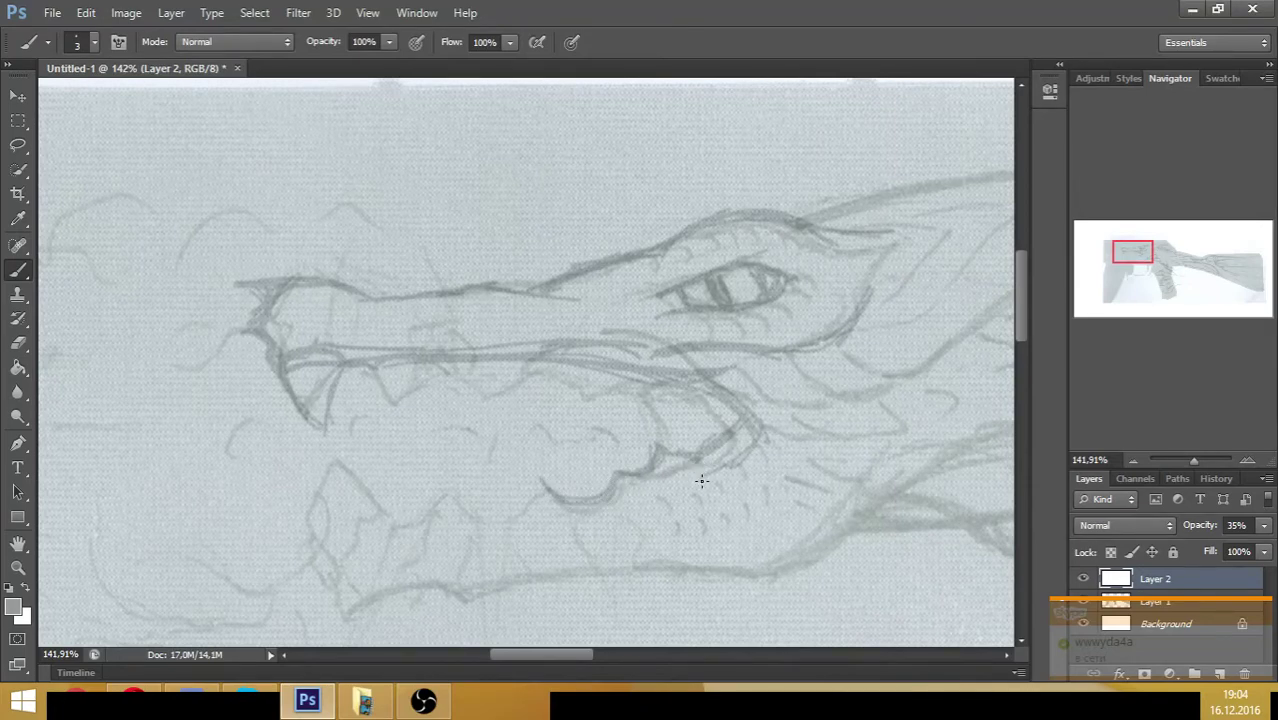
mouse_move(711, 465)
left_mouse_down()
mouse_move(635, 501)
mouse_move(647, 495)
mouse_move(548, 515)
mouse_move(350, 521)
mouse_move(363, 540)
mouse_move(416, 541)
left_mouse_up()
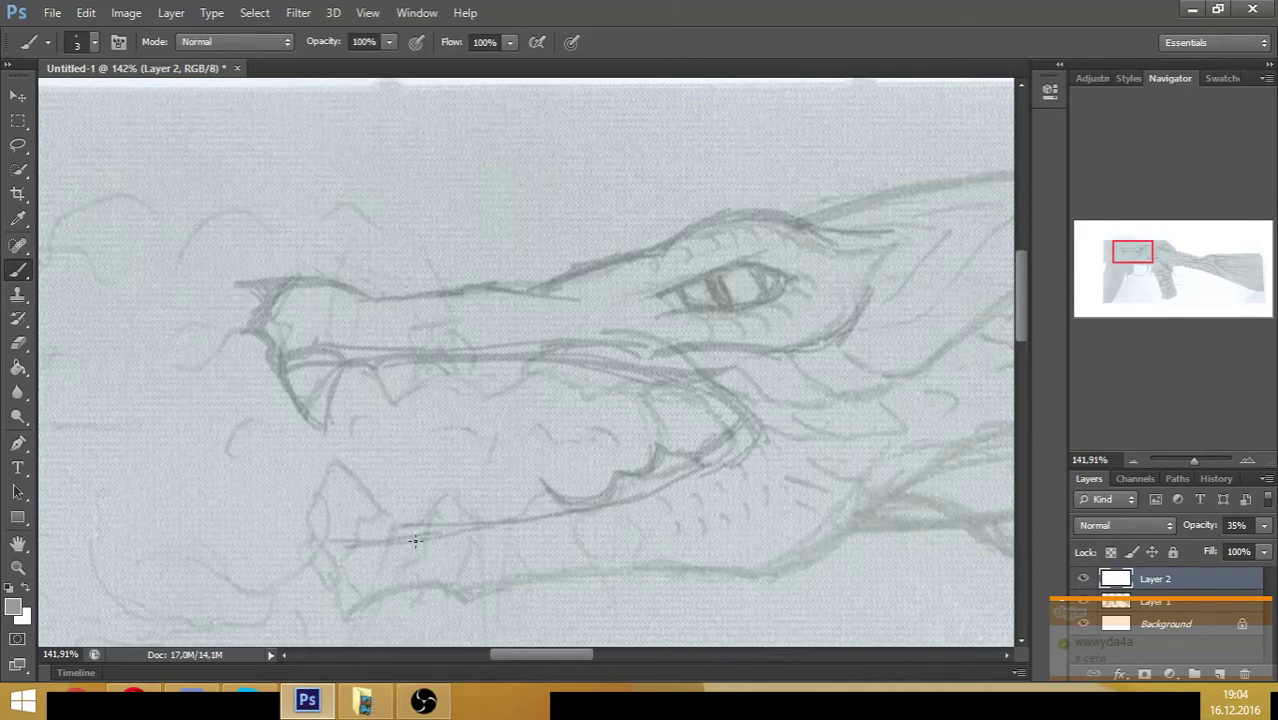
mouse_move(323, 555)
left_mouse_down()
mouse_move(540, 523)
mouse_move(470, 540)
mouse_move(623, 496)
mouse_move(736, 435)
mouse_move(660, 481)
mouse_move(734, 434)
mouse_move(705, 392)
mouse_move(733, 430)
mouse_move(659, 400)
left_mouse_up()
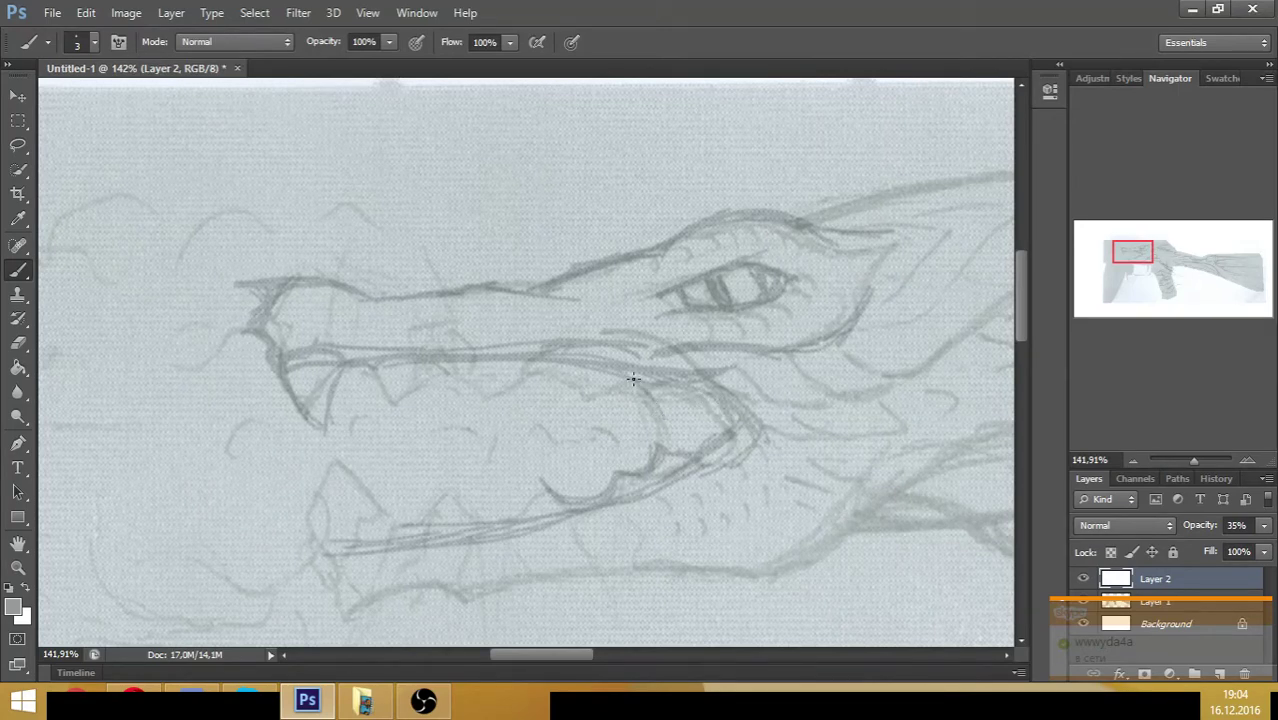
left_click_drag(650, 399, 672, 444)
- Draw the pointed chin and the underside contour of the dragon's lower jaw
mouse_move(324, 553)
left_mouse_down()
mouse_move(390, 535)
mouse_move(306, 565)
mouse_move(382, 607)
mouse_move(336, 612)
mouse_move(344, 624)
mouse_move(464, 587)
mouse_move(533, 600)
mouse_move(706, 550)
left_mouse_up()
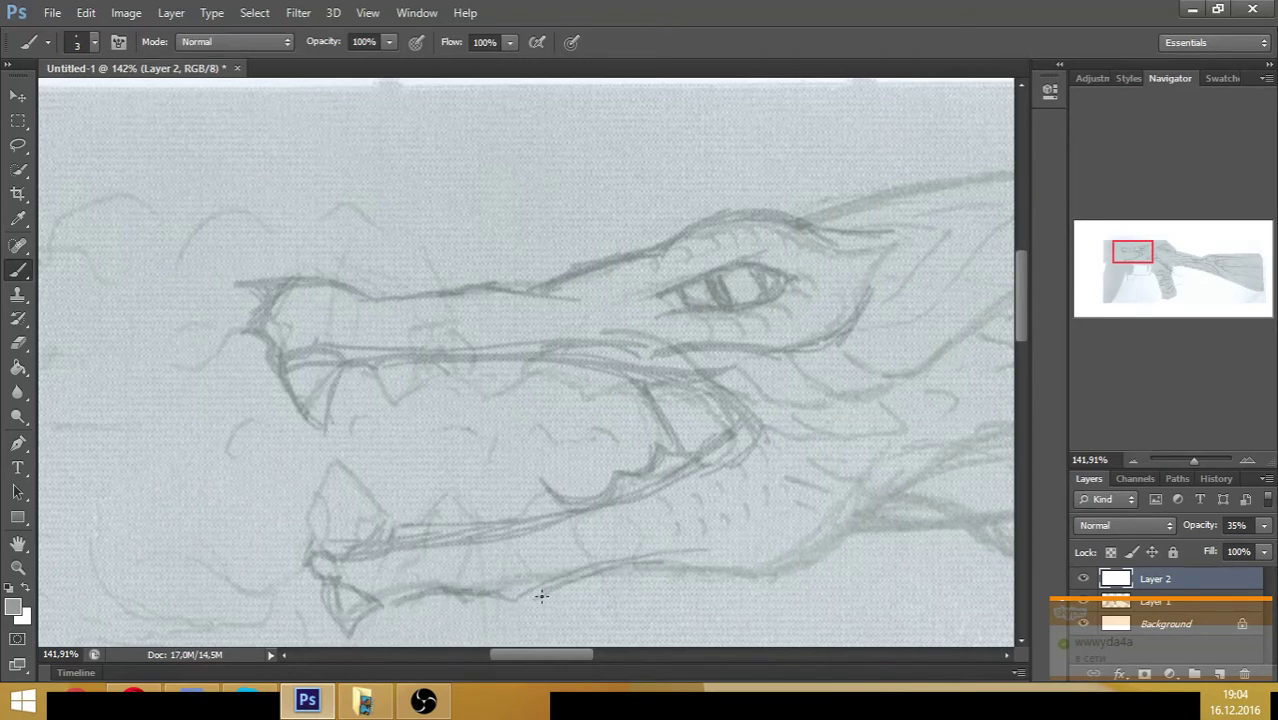
mouse_move(527, 606)
left_mouse_down()
mouse_move(627, 565)
mouse_move(695, 562)
left_mouse_up()
mouse_move(560, 591)
left_mouse_down()
mouse_move(711, 559)
mouse_move(628, 566)
mouse_move(817, 555)
mouse_move(876, 522)
mouse_move(804, 568)
mouse_move(719, 557)
mouse_move(555, 578)
left_mouse_up()
- Draw the large front fang and smaller teeth of the lower jaw and the row of upper teeth
mouse_move(335, 465)
left_mouse_down()
mouse_move(330, 563)
mouse_move(339, 467)
left_mouse_up()
mouse_move(322, 544)
left_mouse_down()
mouse_move(337, 458)
mouse_move(351, 491)
mouse_move(419, 537)
mouse_move(412, 506)
mouse_move(440, 488)
mouse_move(523, 522)
left_mouse_up()
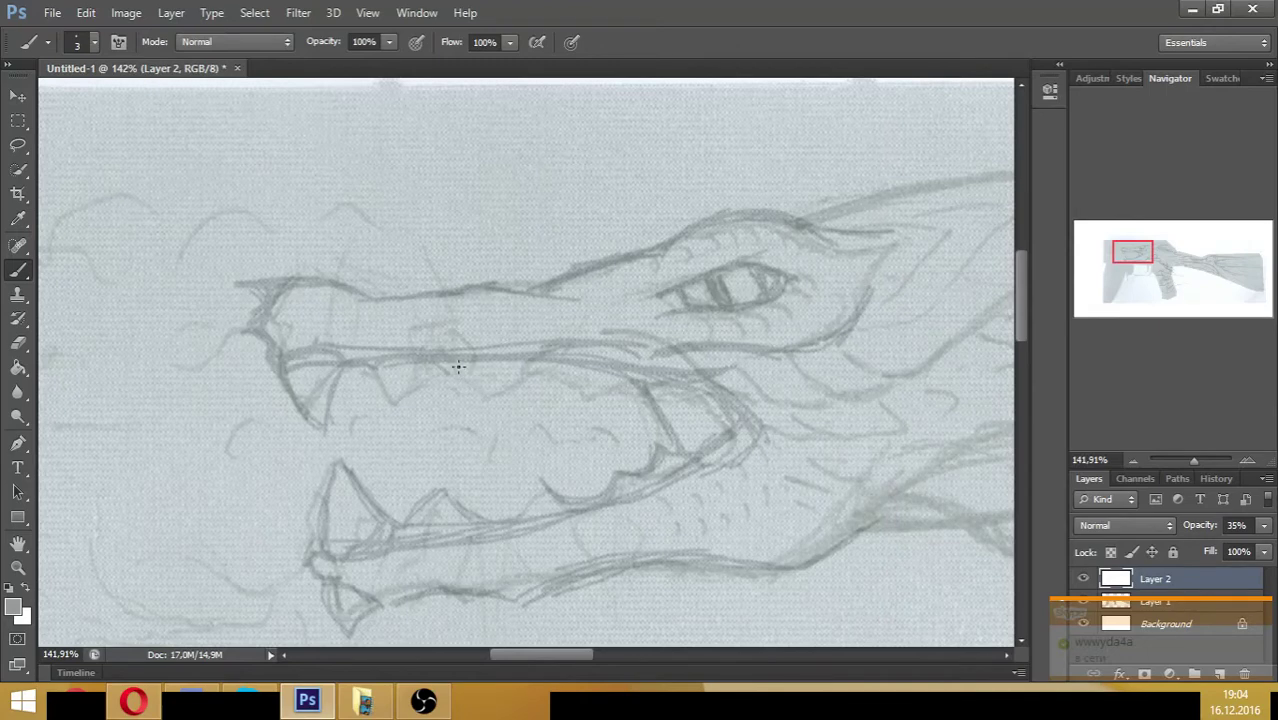
mouse_move(486, 382)
left_mouse_down()
mouse_move(491, 394)
mouse_move(522, 365)
mouse_move(568, 384)
mouse_move(624, 378)
left_mouse_up()
left_click_drag(549, 503, 525, 533)
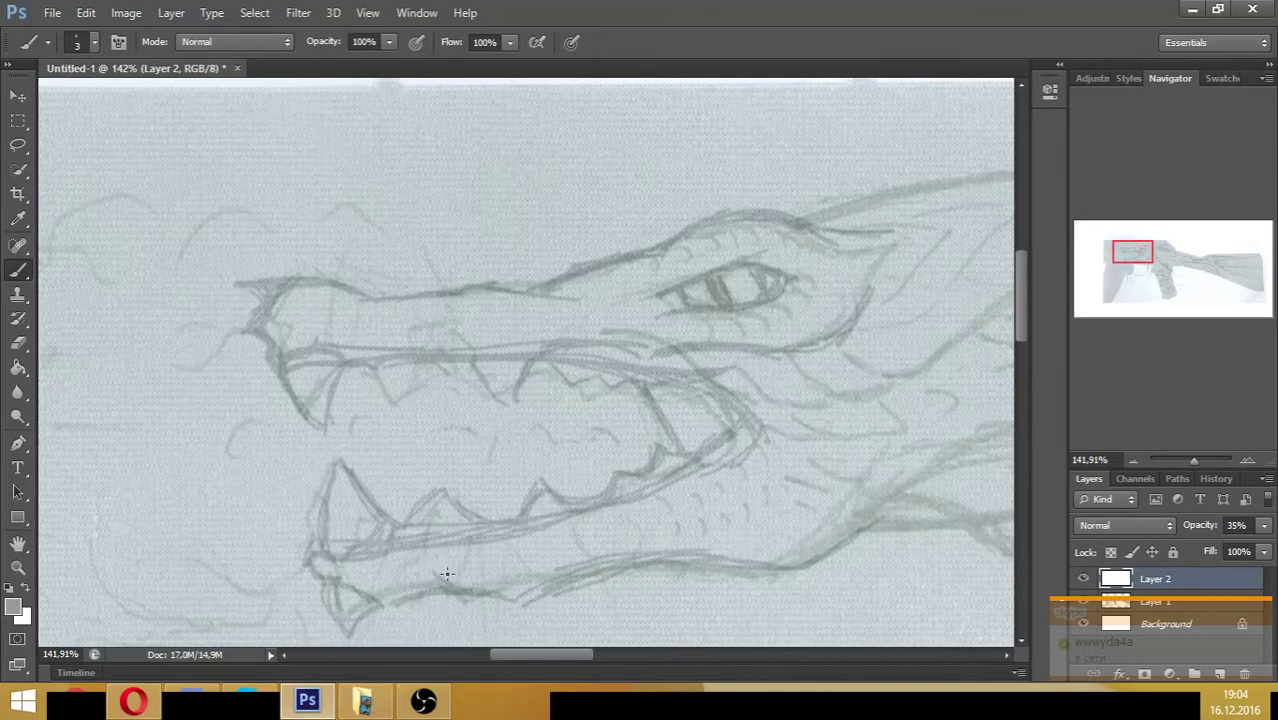
- Add short curved wrinkle strokes along the side of the lower jaw up to the cheek
left_click_drag(508, 549, 524, 585)
left_click_drag(589, 533, 593, 556)
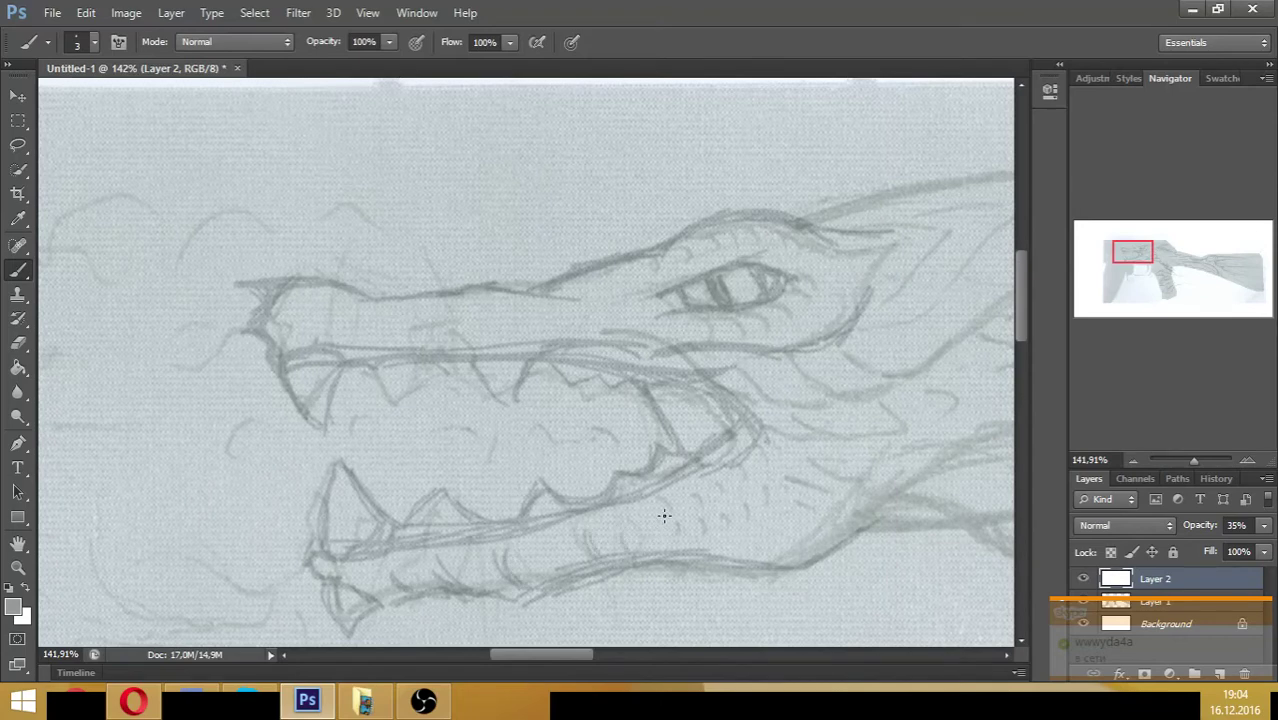
mouse_move(664, 516)
left_mouse_down()
mouse_move(693, 516)
mouse_move(679, 525)
mouse_move(690, 548)
mouse_move(752, 500)
mouse_move(768, 548)
left_mouse_up()
- Draw the curved rear edge of the jaw and reinforce the jaw's underside line
mouse_move(876, 462)
left_mouse_down()
mouse_move(881, 520)
mouse_move(910, 428)
mouse_move(895, 446)
left_mouse_up()
left_click_drag(936, 394, 885, 487)
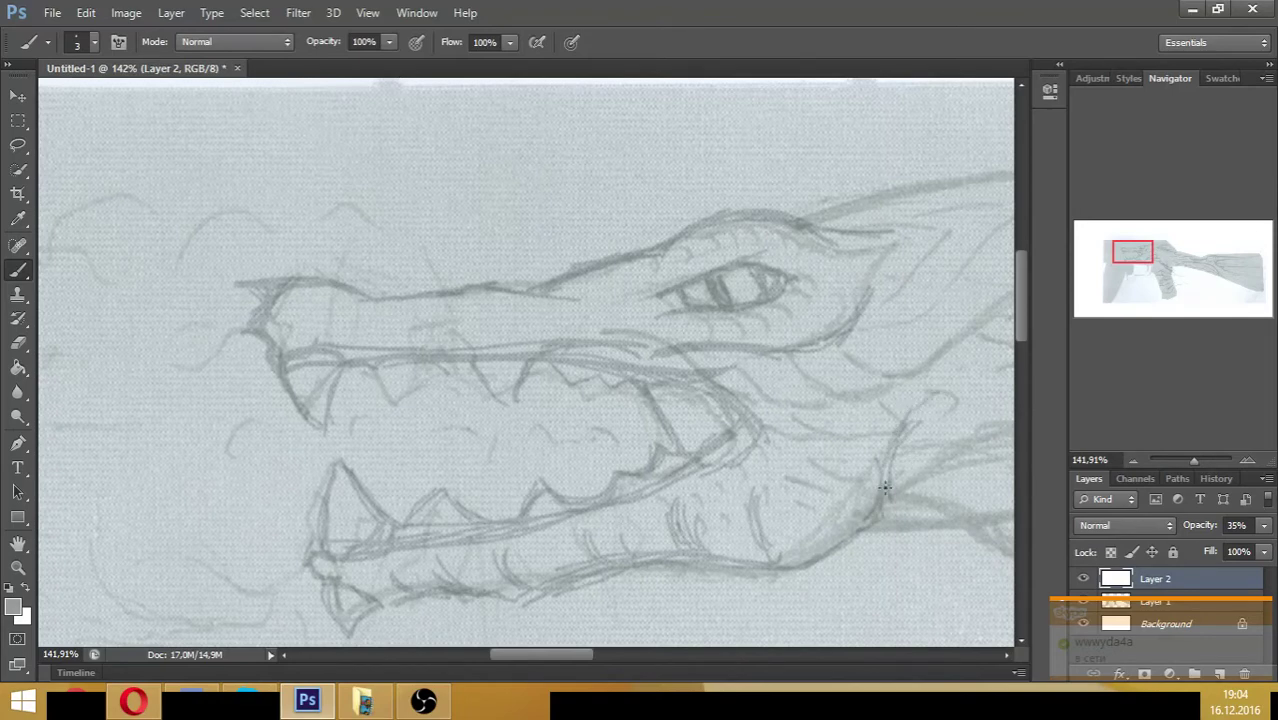
mouse_move(904, 436)
left_mouse_down()
mouse_move(922, 414)
mouse_move(880, 462)
left_mouse_up()
mouse_move(863, 517)
left_mouse_down()
mouse_move(812, 566)
mouse_move(740, 570)
left_mouse_up()
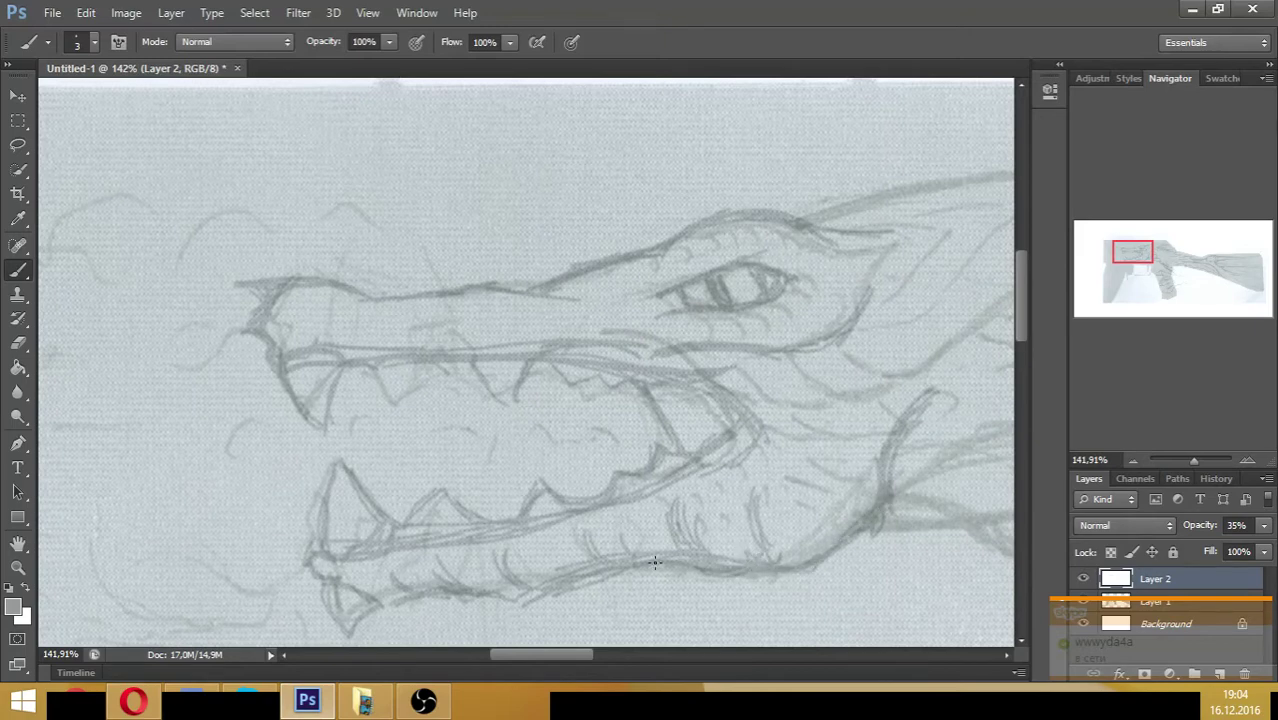
left_click_drag(674, 567, 653, 573)
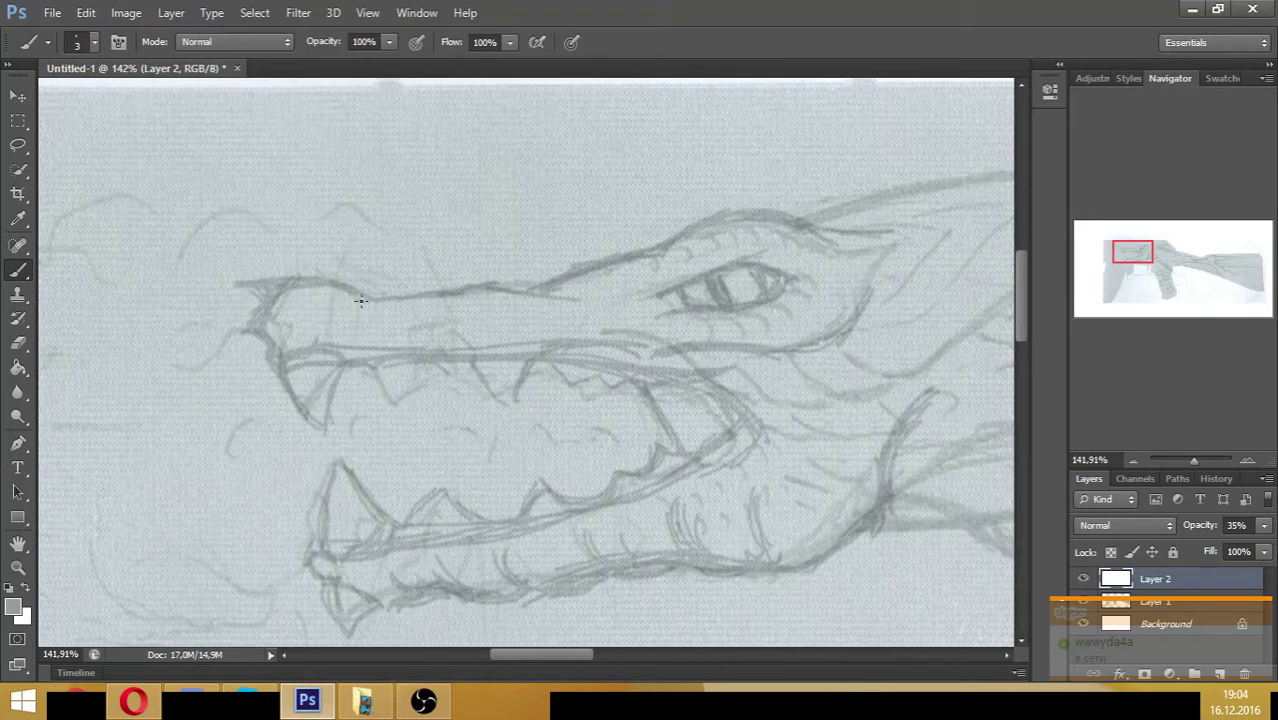
- Draw the top contour of the dragon's snout and forehead and the curved folds behind the eye
mouse_move(361, 301)
left_mouse_down()
mouse_move(386, 319)
mouse_move(385, 297)
mouse_move(415, 290)
mouse_move(452, 290)
mouse_move(409, 299)
mouse_move(499, 283)
mouse_move(469, 290)
mouse_move(582, 299)
mouse_move(540, 296)
mouse_move(584, 277)
left_mouse_up()
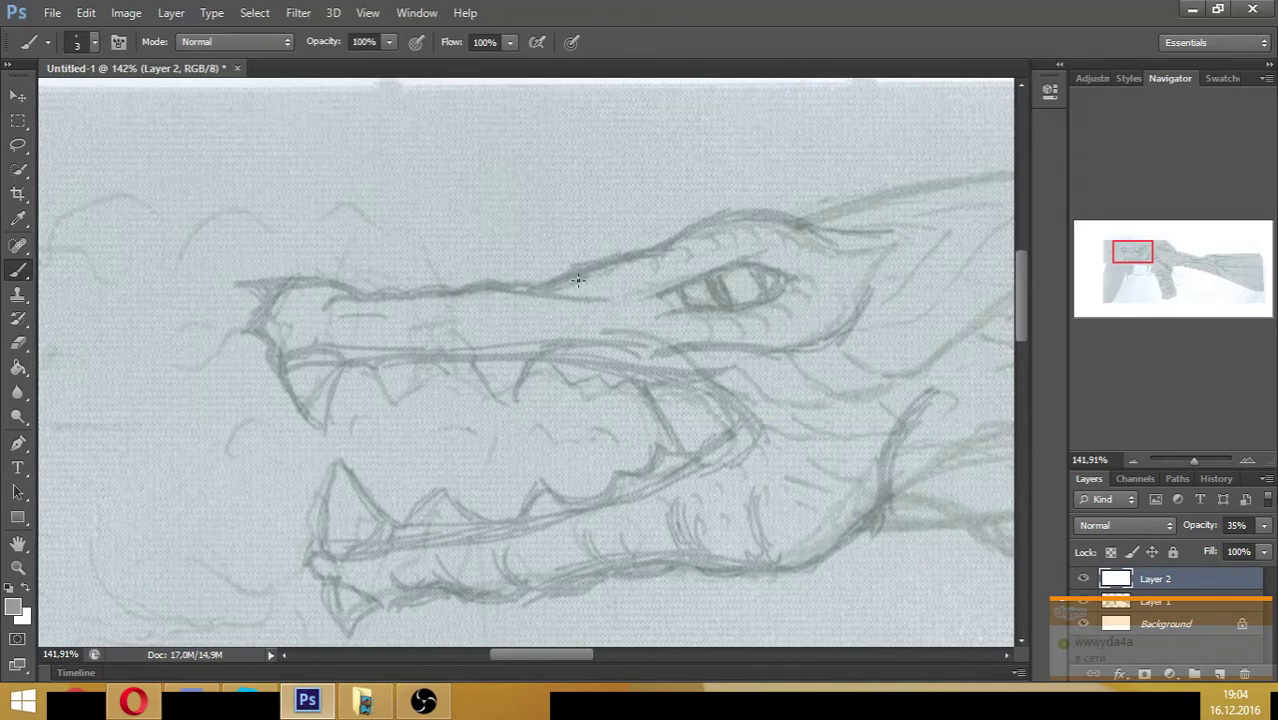
left_click_drag(659, 248, 681, 231)
mouse_move(799, 222)
left_mouse_down()
mouse_move(861, 226)
mouse_move(866, 279)
mouse_move(867, 239)
mouse_move(875, 282)
mouse_move(885, 266)
mouse_move(902, 291)
mouse_move(896, 255)
mouse_move(894, 313)
mouse_move(886, 217)
mouse_move(922, 226)
mouse_move(909, 228)
mouse_move(918, 278)
left_mouse_up()
mouse_move(888, 320)
left_mouse_down()
mouse_move(764, 386)
mouse_move(773, 364)
mouse_move(764, 397)
mouse_move(812, 396)
left_mouse_up()
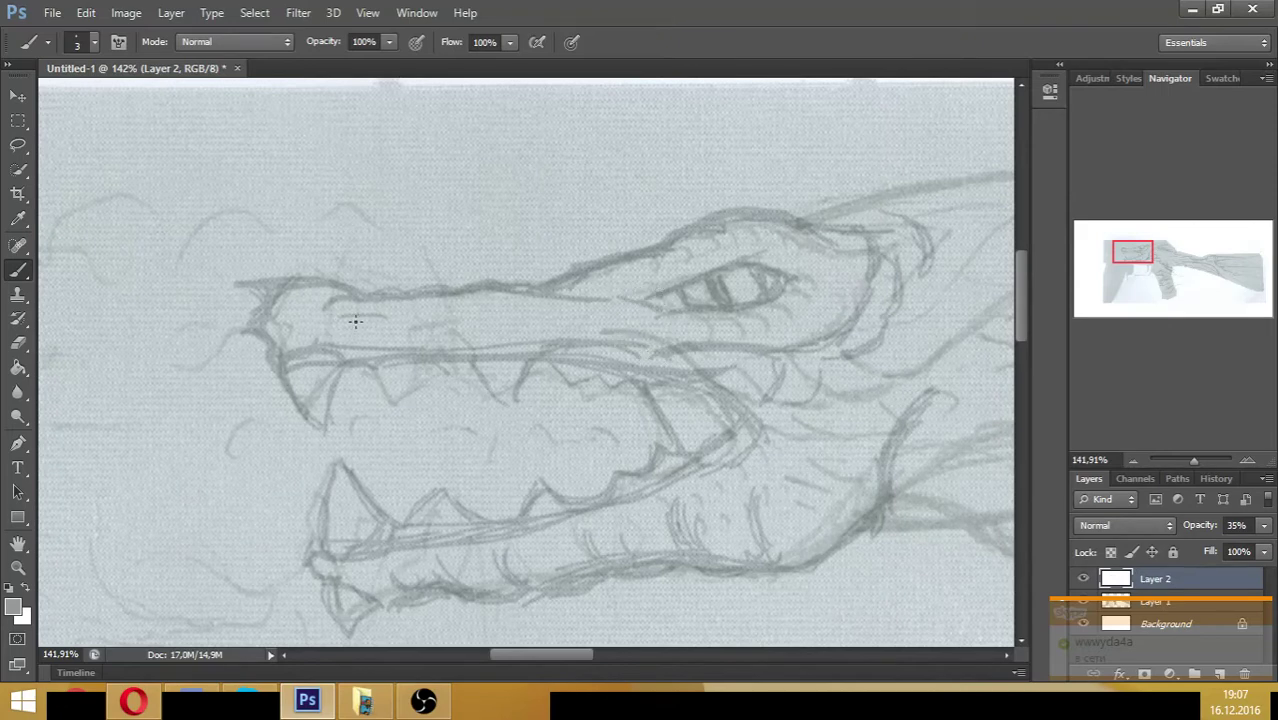
mouse_move(280, 306)
left_mouse_down()
mouse_move(295, 320)
mouse_move(278, 334)
left_mouse_up()
- Draw small rounded scales behind the brow and the long upper edge of the horn sweeping back from the head
left_click_drag(1130, 251, 1138, 248)
mouse_move(478, 223)
left_mouse_down()
mouse_move(510, 218)
mouse_move(497, 228)
mouse_move(519, 197)
mouse_move(504, 225)
mouse_move(472, 237)
mouse_move(536, 201)
mouse_move(518, 212)
mouse_move(561, 206)
mouse_move(547, 203)
mouse_move(572, 230)
mouse_move(545, 206)
mouse_move(560, 229)
mouse_move(546, 231)
mouse_move(579, 218)
mouse_move(593, 255)
mouse_move(639, 255)
mouse_move(605, 238)
mouse_move(585, 263)
mouse_move(635, 254)
mouse_move(622, 273)
mouse_move(659, 255)
mouse_move(645, 253)
mouse_move(680, 272)
mouse_move(649, 253)
mouse_move(671, 279)
left_mouse_up()
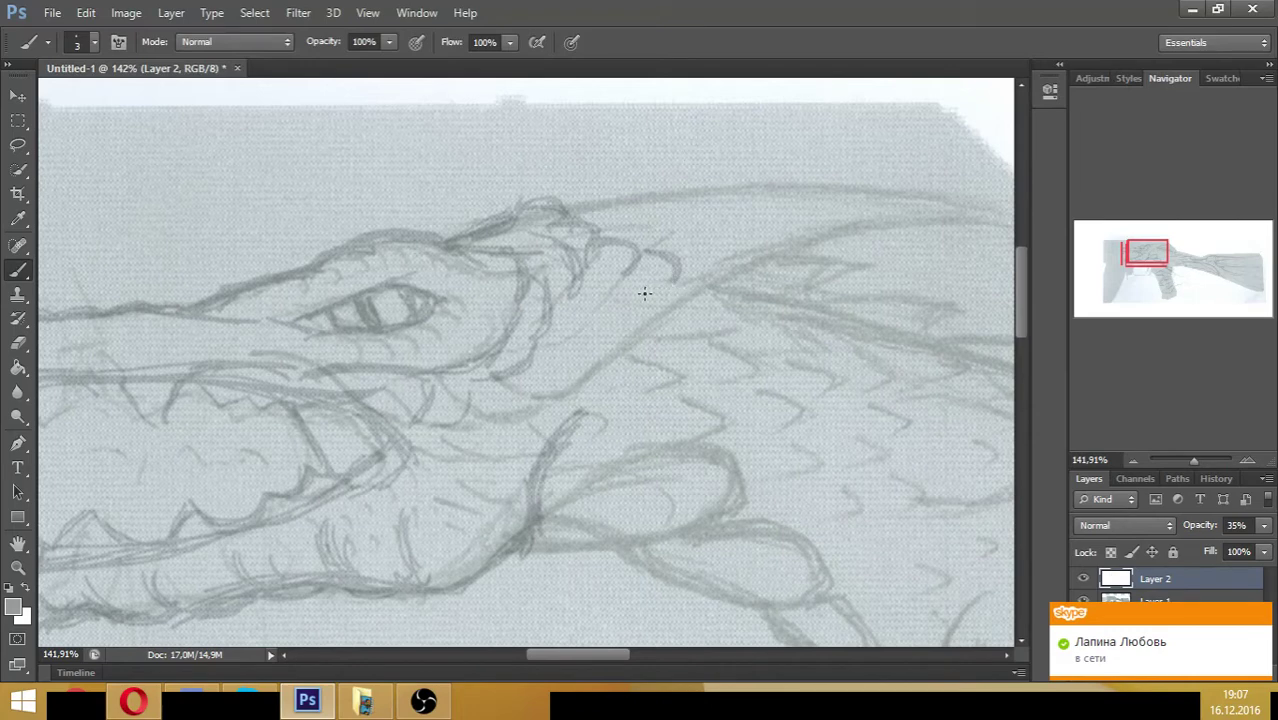
left_click_drag(578, 216, 682, 190)
left_click_drag(594, 204, 836, 184)
mouse_move(694, 196)
left_mouse_down()
mouse_move(873, 187)
mouse_move(960, 198)
left_mouse_up()
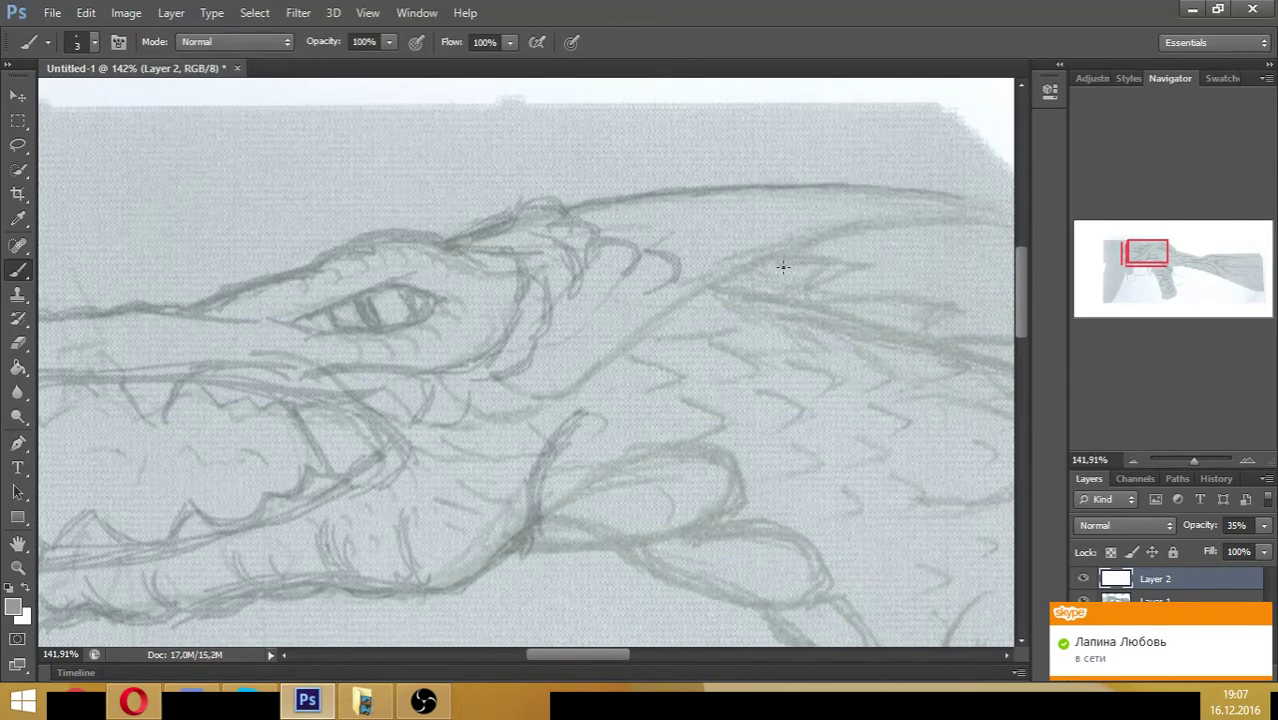
- Add overlapping scales and wrinkles between cheek and horn base, and extend the jaw's rear edge up to the pointed neck scales
mouse_move(688, 272)
left_mouse_down()
mouse_move(752, 293)
mouse_move(688, 270)
mouse_move(710, 291)
mouse_move(710, 278)
mouse_move(688, 310)
mouse_move(712, 282)
mouse_move(654, 296)
mouse_move(675, 305)
mouse_move(588, 275)
mouse_move(617, 280)
mouse_move(590, 275)
mouse_move(613, 323)
mouse_move(569, 302)
mouse_move(594, 312)
mouse_move(621, 300)
mouse_move(611, 308)
mouse_move(646, 316)
mouse_move(624, 322)
mouse_move(660, 329)
mouse_move(583, 317)
mouse_move(566, 348)
mouse_move(583, 341)
mouse_move(611, 364)
mouse_move(583, 389)
mouse_move(569, 390)
mouse_move(598, 353)
mouse_move(562, 380)
mouse_move(556, 406)
mouse_move(515, 416)
mouse_move(548, 390)
mouse_move(510, 403)
mouse_move(476, 446)
left_mouse_up()
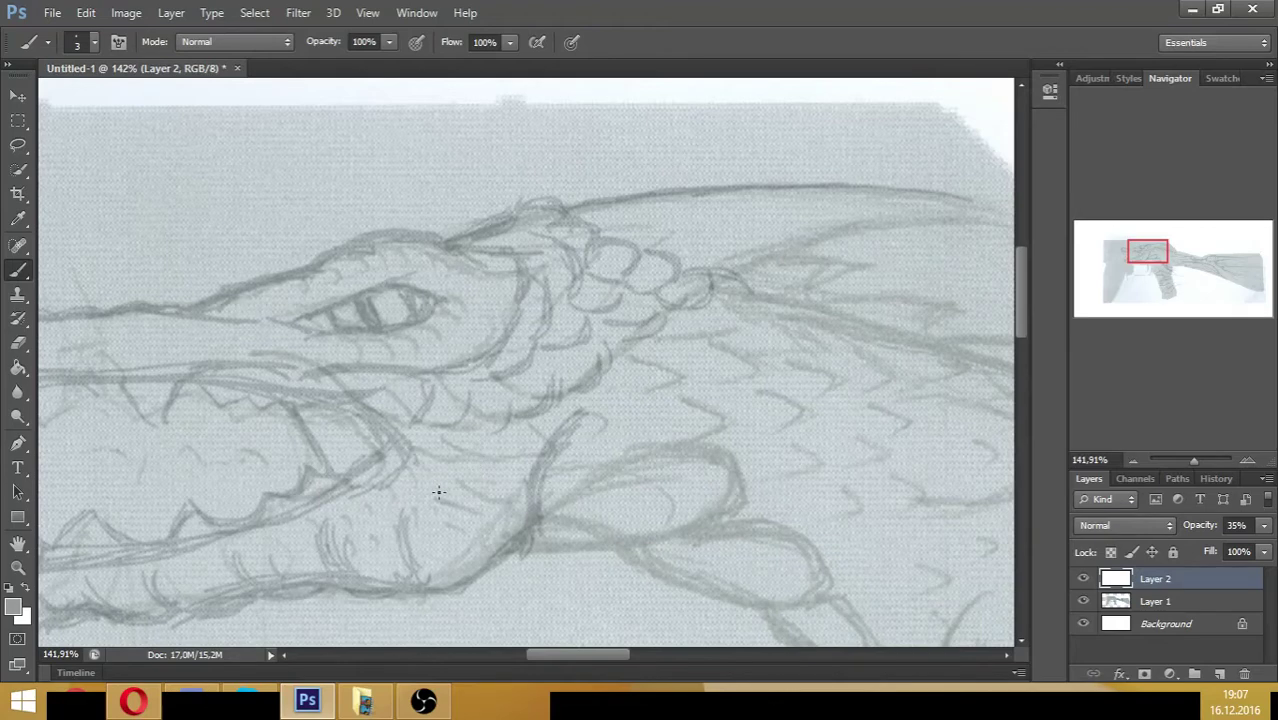
mouse_move(438, 491)
left_mouse_down()
mouse_move(457, 535)
mouse_move(475, 531)
mouse_move(515, 446)
mouse_move(500, 505)
left_mouse_up()
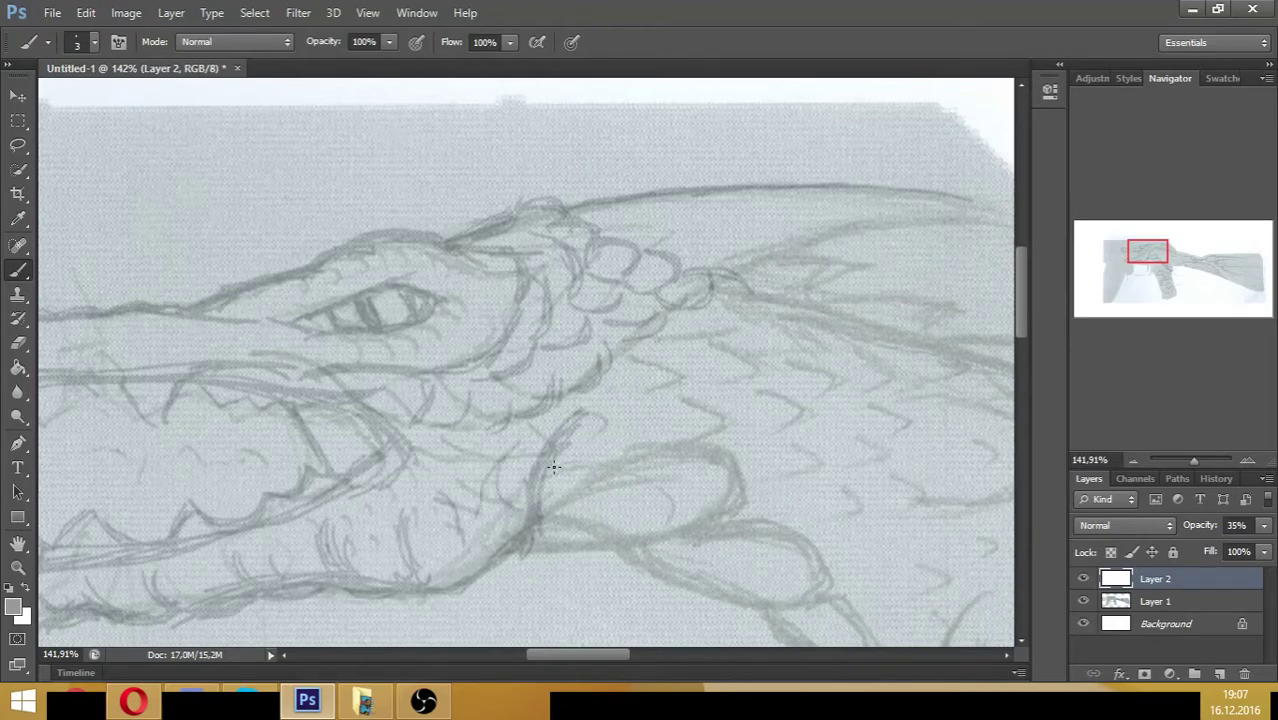
left_click_drag(553, 467, 585, 424)
mouse_move(637, 386)
left_mouse_down()
mouse_move(558, 433)
mouse_move(648, 389)
mouse_move(649, 361)
mouse_move(674, 372)
mouse_move(656, 372)
mouse_move(554, 461)
mouse_move(736, 330)
left_mouse_up()
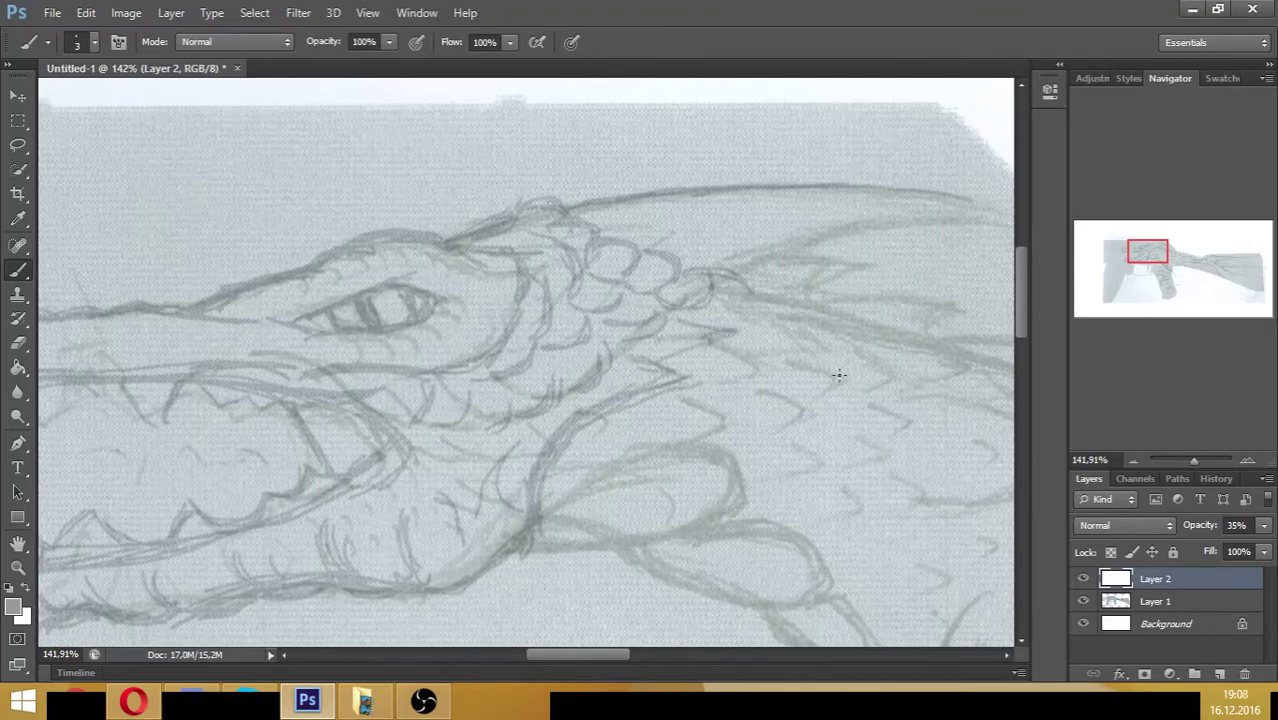
- Draw the horn's lower edge out to its tip and the stepped spine line running back from the horn base
left_click_drag(1152, 261, 1164, 258)
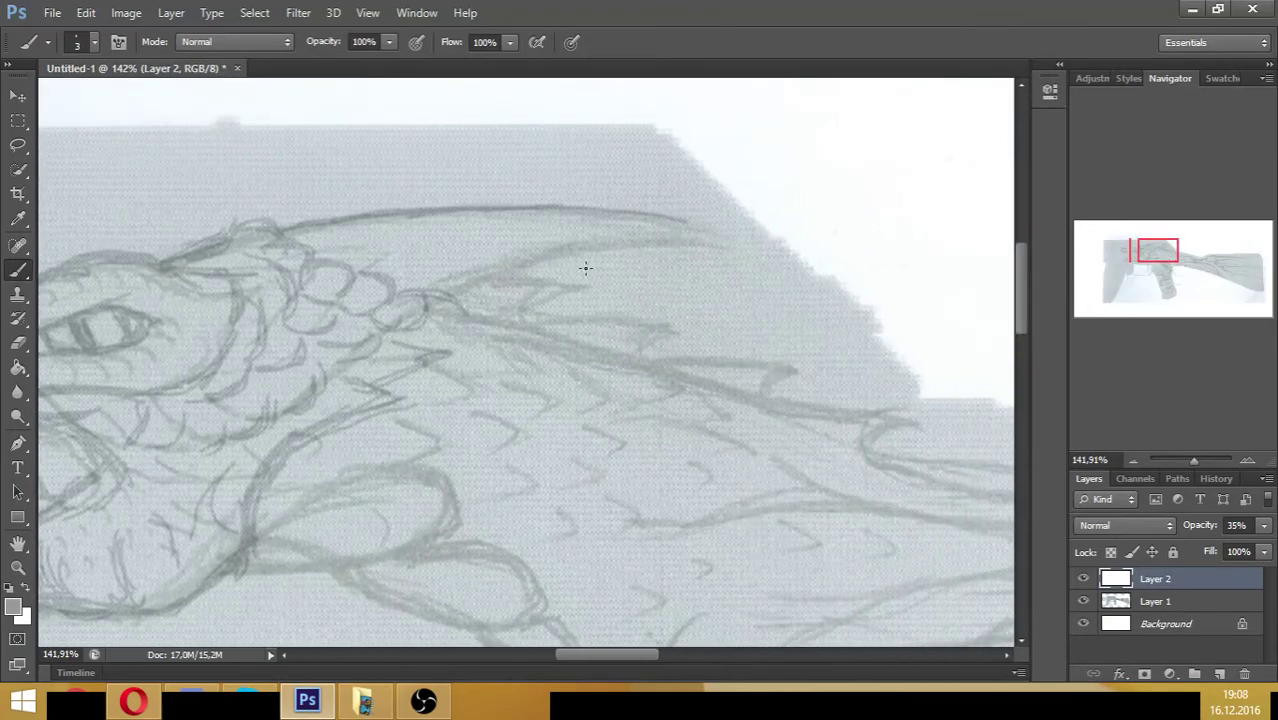
mouse_move(423, 296)
left_mouse_down()
mouse_move(464, 310)
mouse_move(565, 246)
mouse_move(670, 240)
mouse_move(748, 258)
left_mouse_up()
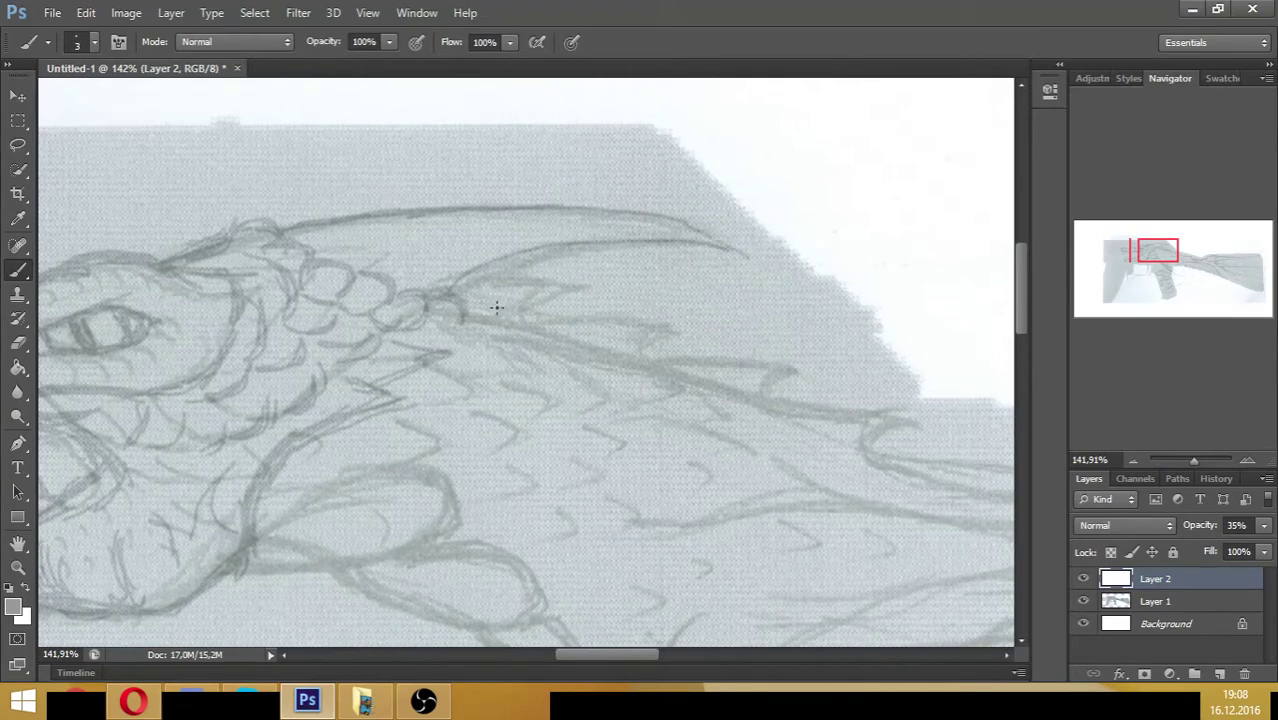
mouse_move(466, 315)
left_mouse_down()
mouse_move(543, 325)
mouse_move(604, 357)
mouse_move(640, 354)
left_mouse_up()
left_click_drag(552, 331, 596, 357)
mouse_move(688, 382)
left_mouse_down()
mouse_move(765, 391)
mouse_move(692, 390)
mouse_move(640, 357)
mouse_move(627, 365)
mouse_move(649, 361)
mouse_move(643, 371)
mouse_move(734, 404)
left_mouse_up()
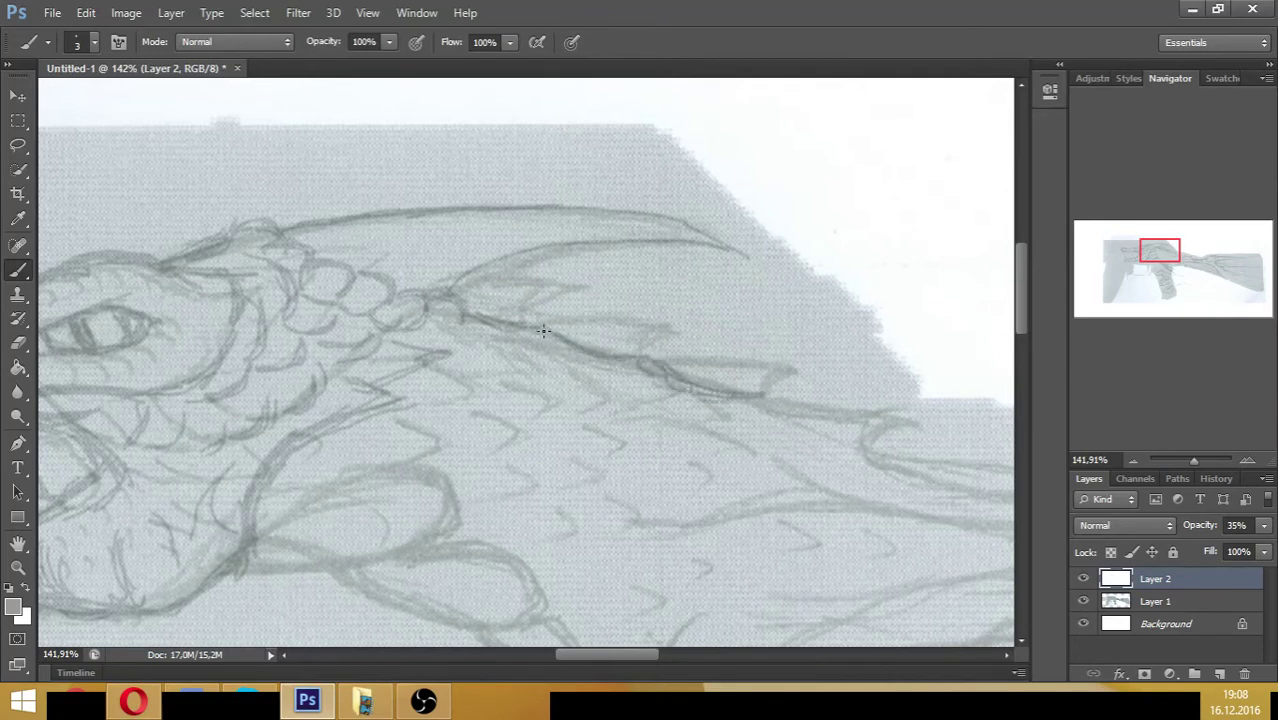
left_click_drag(543, 331, 646, 362)
- Draw the row of pointed fins along the spine and jagged scales on the neck below it
left_click_drag(457, 295, 594, 278)
mouse_move(543, 322)
left_mouse_down()
mouse_move(682, 322)
mouse_move(654, 356)
mouse_move(796, 368)
mouse_move(766, 403)
mouse_move(913, 419)
mouse_move(872, 450)
left_mouse_up()
mouse_move(769, 403)
left_mouse_down()
mouse_move(878, 444)
mouse_move(858, 451)
mouse_move(934, 442)
left_mouse_up()
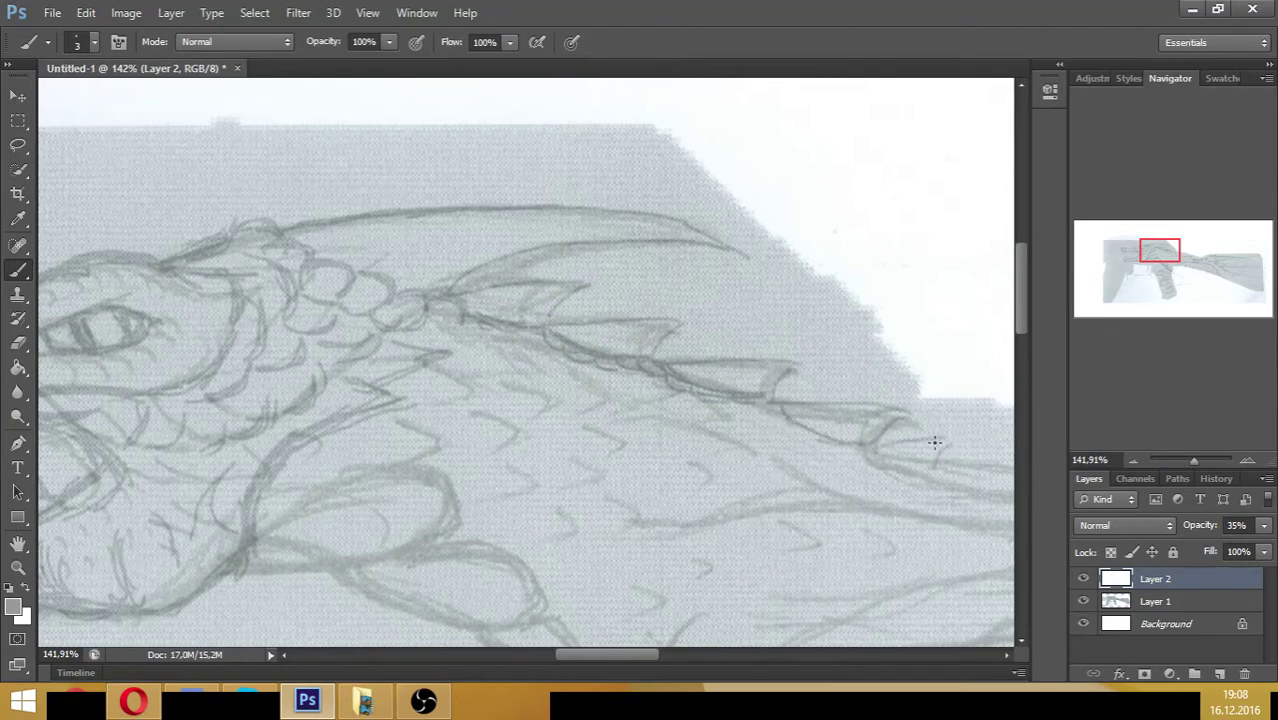
mouse_move(492, 390)
left_mouse_down()
mouse_move(431, 450)
mouse_move(478, 440)
mouse_move(397, 426)
mouse_move(491, 445)
mouse_move(589, 416)
mouse_move(507, 375)
mouse_move(618, 443)
mouse_move(527, 472)
mouse_move(560, 505)
left_mouse_up()
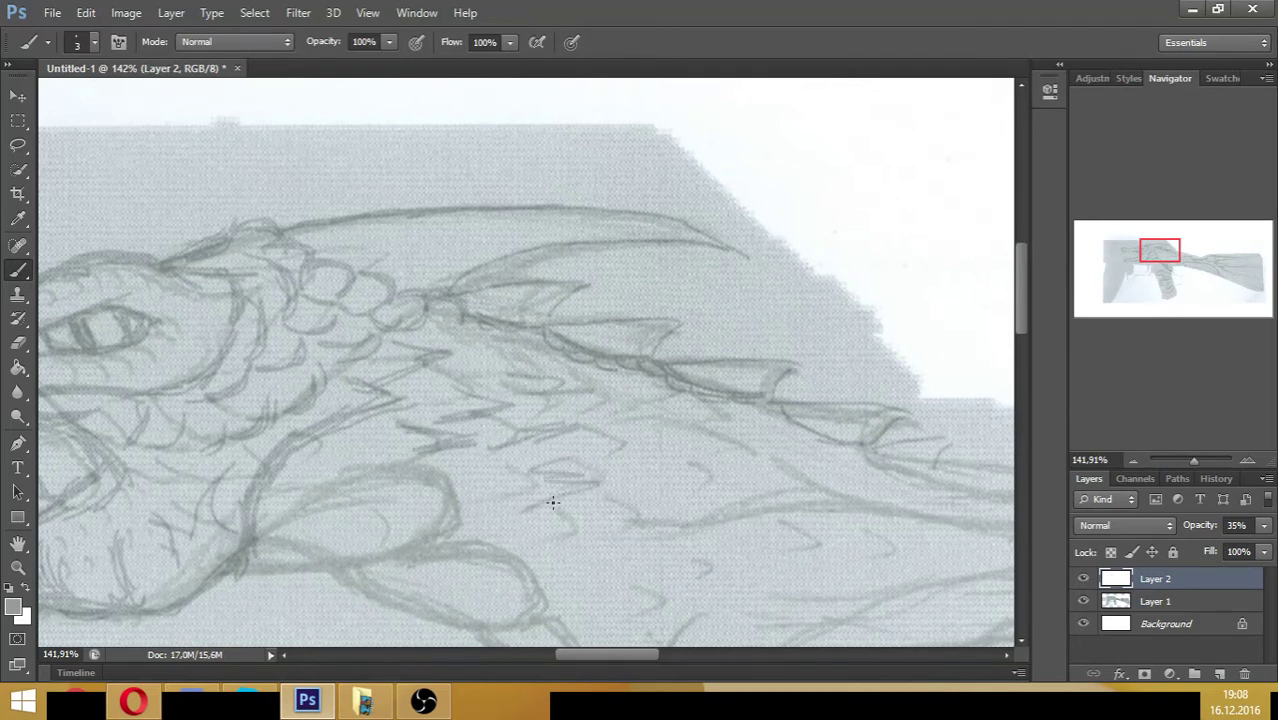
- Draw the upper contour of the throat plates, continuing it down the neck as long tapering strands
left_click_drag(1158, 250, 1121, 279)
mouse_move(283, 241)
left_mouse_down()
mouse_move(420, 252)
mouse_move(376, 245)
mouse_move(417, 256)
mouse_move(513, 328)
left_mouse_up()
mouse_move(450, 275)
left_mouse_down()
mouse_move(505, 309)
mouse_move(646, 454)
left_mouse_up()
mouse_move(568, 398)
left_mouse_down()
mouse_move(684, 506)
mouse_move(622, 443)
mouse_move(787, 543)
mouse_move(893, 583)
mouse_move(818, 568)
mouse_move(870, 568)
mouse_move(622, 424)
mouse_move(530, 340)
left_mouse_up()
mouse_move(596, 430)
left_mouse_down()
mouse_move(680, 500)
mouse_move(775, 548)
left_mouse_up()
mouse_move(705, 519)
left_mouse_down()
mouse_move(665, 437)
mouse_move(706, 557)
mouse_move(658, 438)
mouse_move(668, 422)
mouse_move(696, 549)
mouse_move(682, 386)
mouse_move(679, 521)
mouse_move(681, 396)
mouse_move(755, 566)
mouse_move(687, 489)
mouse_move(779, 601)
mouse_move(652, 525)
left_mouse_up()
mouse_move(652, 525)
left_mouse_down()
mouse_move(780, 609)
mouse_move(850, 618)
left_mouse_up()
- Draw curved, pointed strands rising and sweeping around the lower end of the throat line
mouse_move(664, 393)
left_mouse_down()
mouse_move(652, 456)
mouse_move(760, 526)
mouse_move(777, 554)
left_mouse_up()
left_click_drag(936, 506, 940, 578)
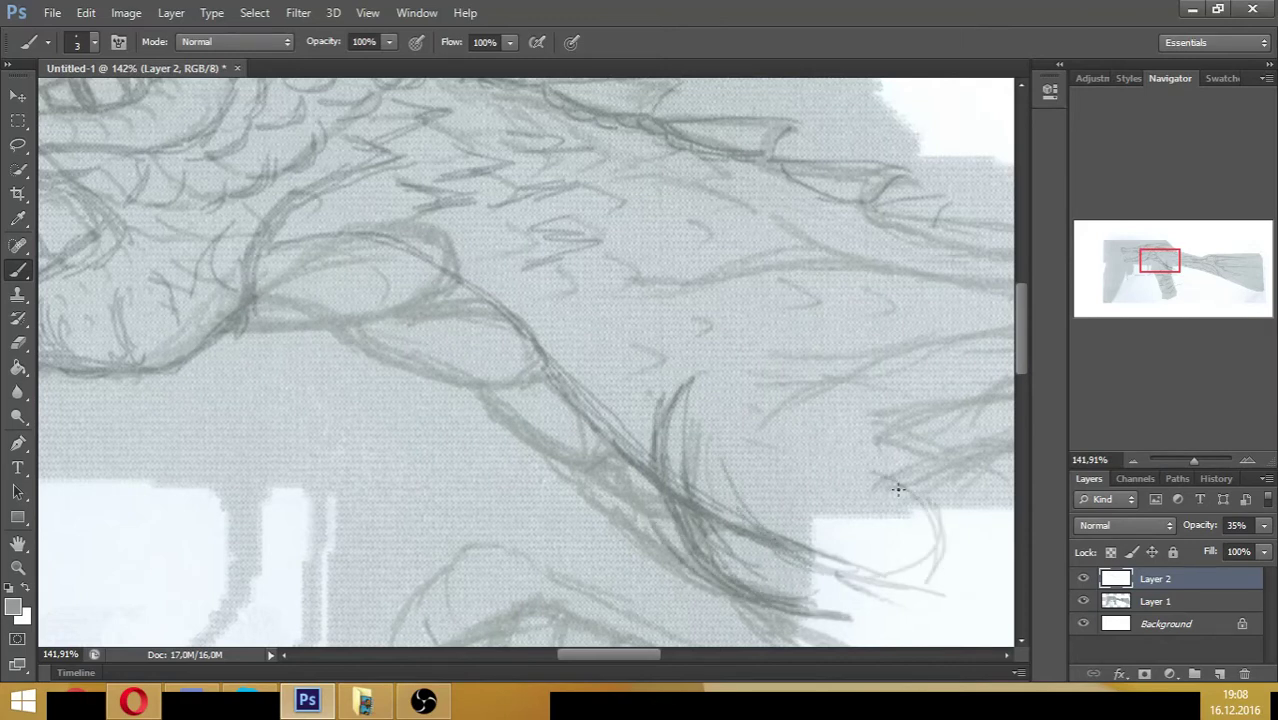
left_click_drag(868, 470, 920, 565)
left_click_drag(724, 478, 728, 508)
left_click_drag(850, 456, 950, 578)
left_click_drag(818, 436, 900, 570)
left_click_drag(718, 494, 790, 404)
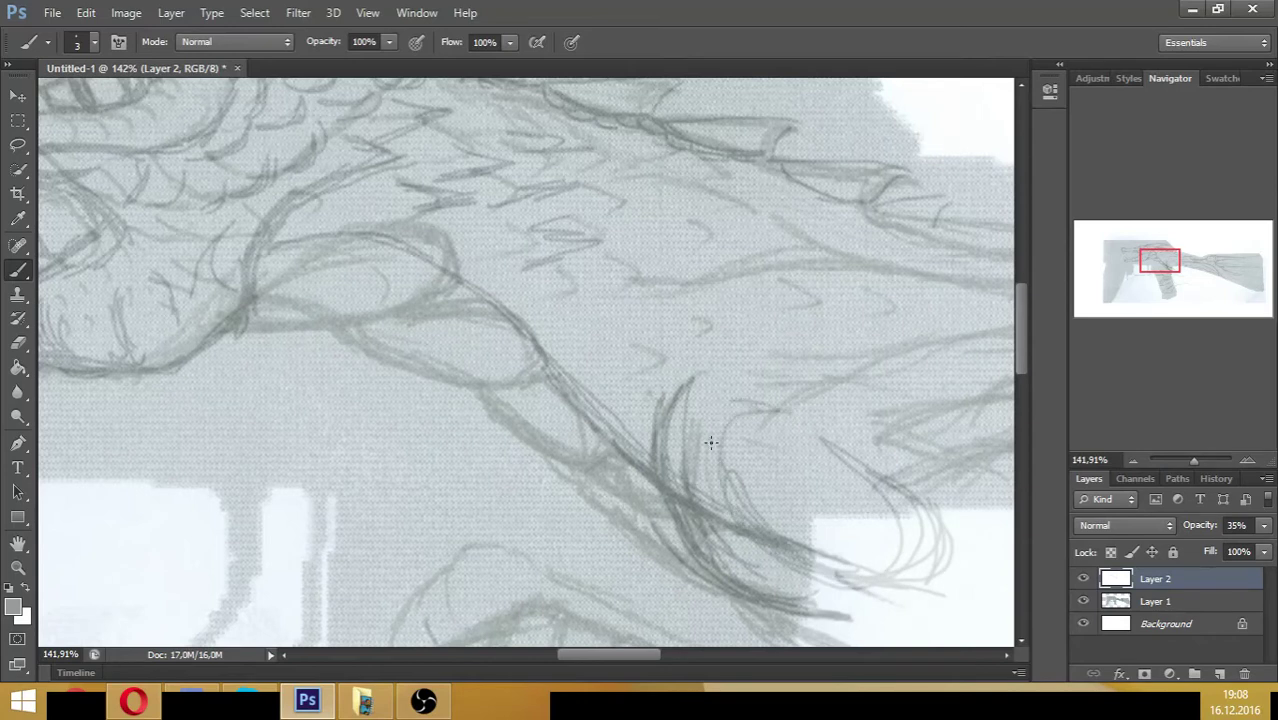
left_click_drag(710, 464, 745, 400)
left_click_drag(706, 500, 716, 436)
- Outline the lower edges of the throat plates and draw the dividing lines between them
mouse_move(250, 326)
left_mouse_down()
mouse_move(310, 320)
mouse_move(318, 334)
mouse_move(365, 318)
mouse_move(290, 328)
mouse_move(388, 318)
mouse_move(257, 314)
left_mouse_up()
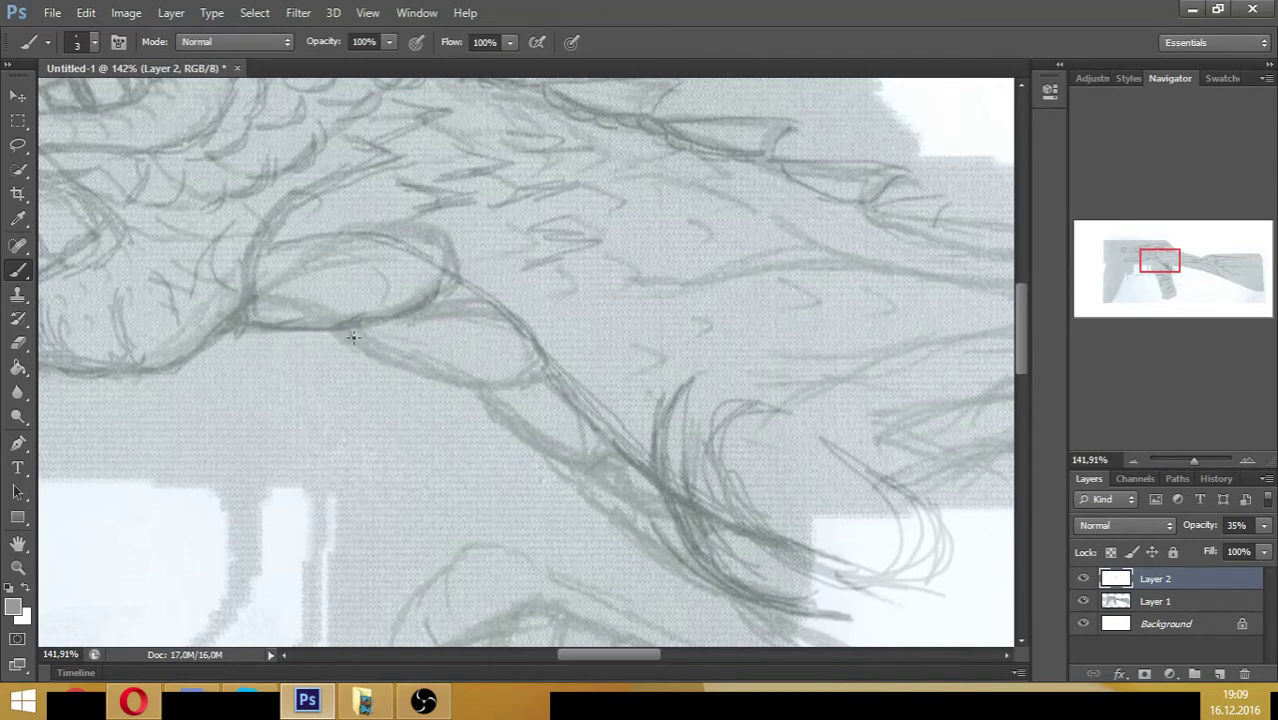
mouse_move(353, 337)
left_mouse_down()
mouse_move(436, 380)
mouse_move(540, 350)
mouse_move(508, 392)
mouse_move(466, 396)
mouse_move(534, 452)
left_mouse_up()
mouse_move(468, 397)
left_mouse_down()
mouse_move(560, 478)
mouse_move(578, 472)
mouse_move(566, 474)
left_mouse_up()
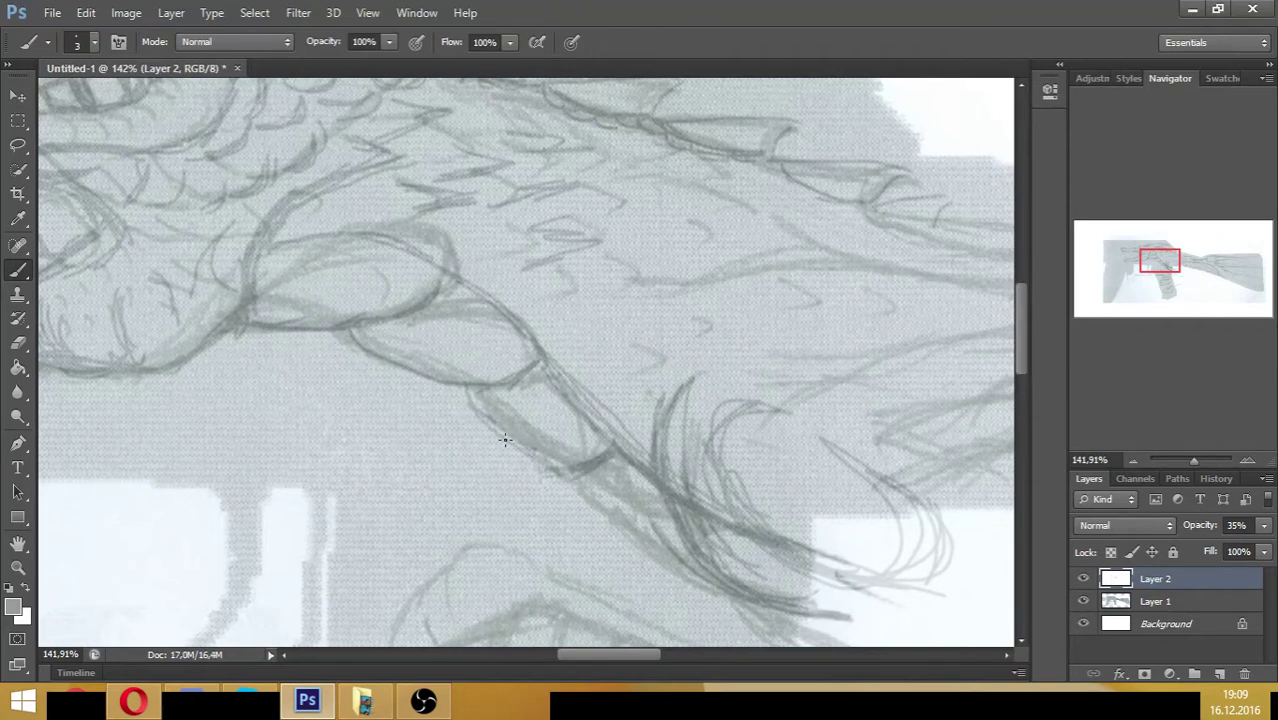
left_click_drag(498, 434, 653, 542)
mouse_move(592, 514)
left_mouse_down()
mouse_move(688, 556)
mouse_move(573, 491)
mouse_move(694, 564)
left_mouse_up()
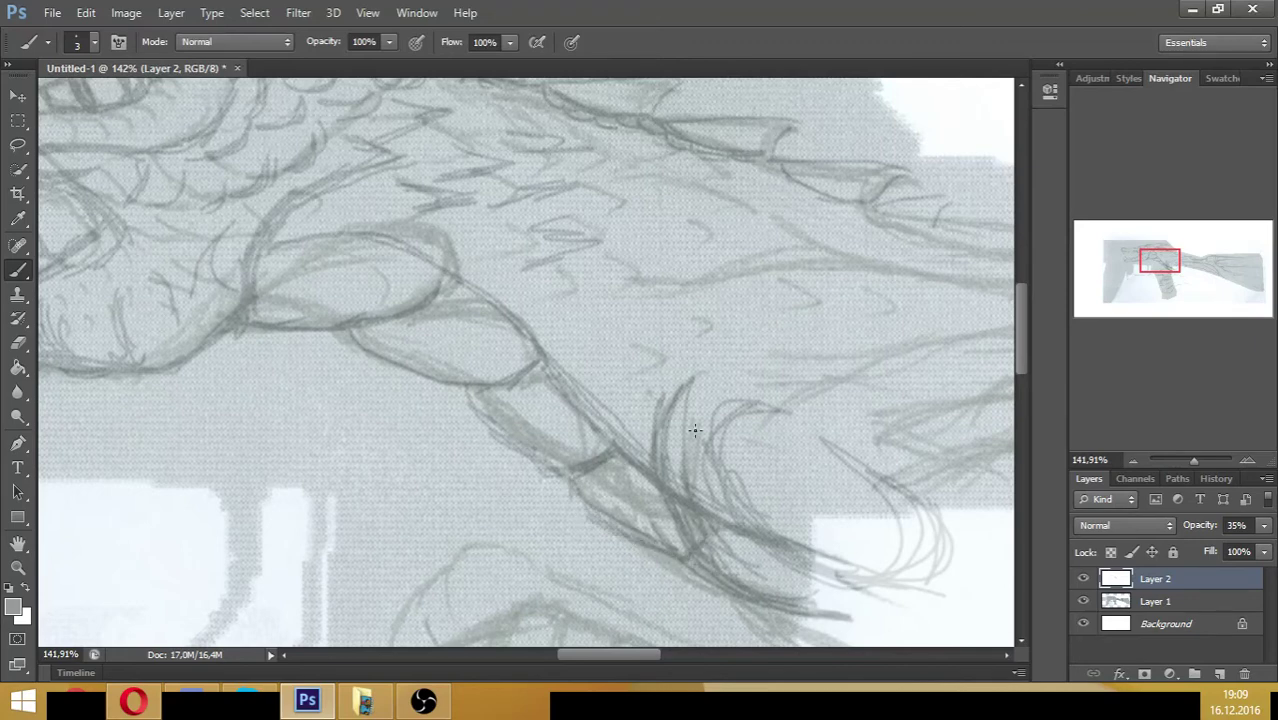
- Continue the spine line with low fins along the back, down to the notch before the narrow part of the stock
left_click_drag(1157, 266, 1177, 262)
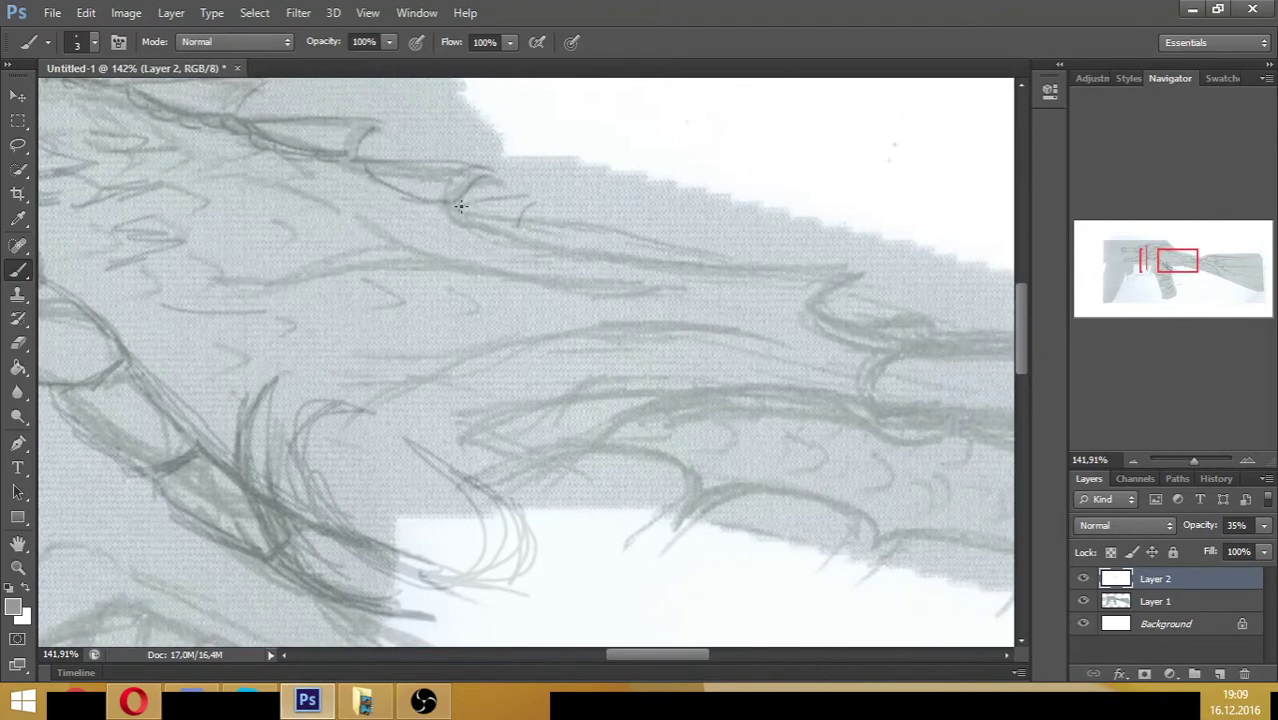
mouse_move(460, 206)
left_mouse_down()
mouse_move(850, 251)
mouse_move(793, 256)
mouse_move(628, 230)
left_mouse_up()
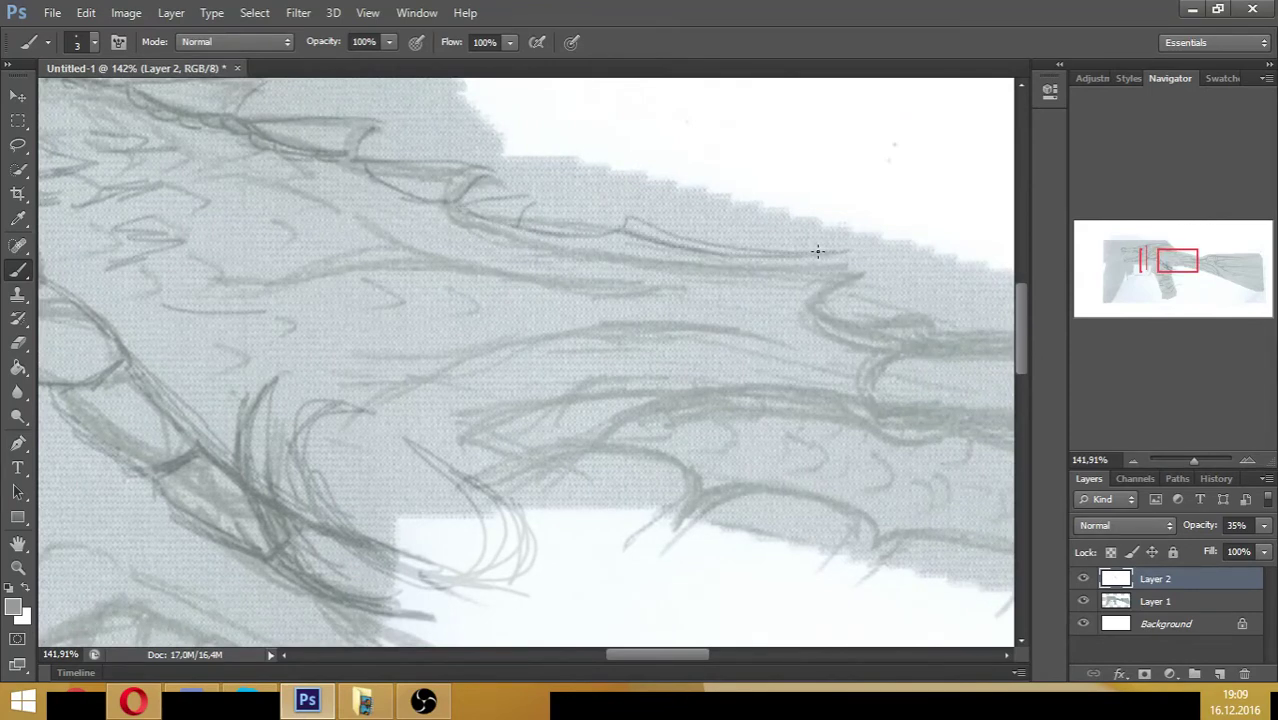
mouse_move(817, 251)
left_mouse_down()
mouse_move(610, 209)
mouse_move(836, 245)
left_mouse_up()
mouse_move(628, 223)
left_mouse_down()
mouse_move(600, 234)
mouse_move(832, 251)
mouse_move(896, 271)
mouse_move(850, 277)
mouse_move(849, 323)
left_mouse_up()
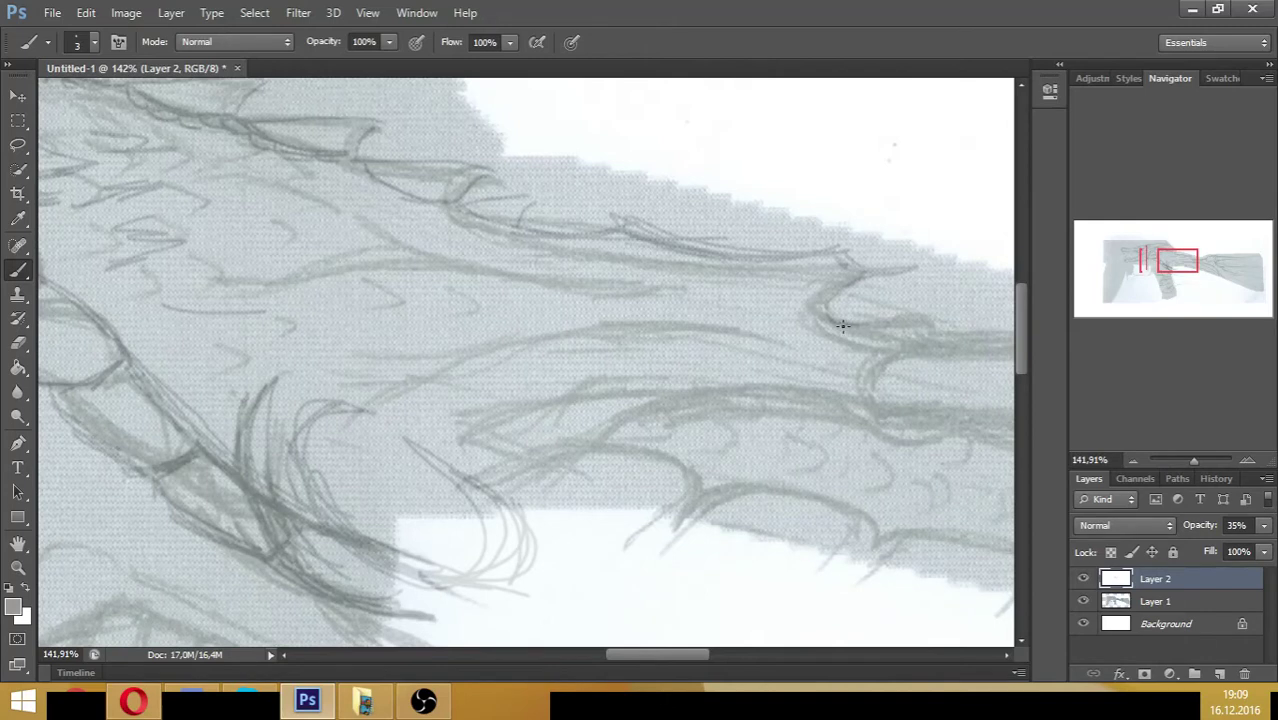
- Draw the curled joint at the start of the wing arm and the fold lines running into it from the body
left_click_drag(1170, 268, 1197, 267)
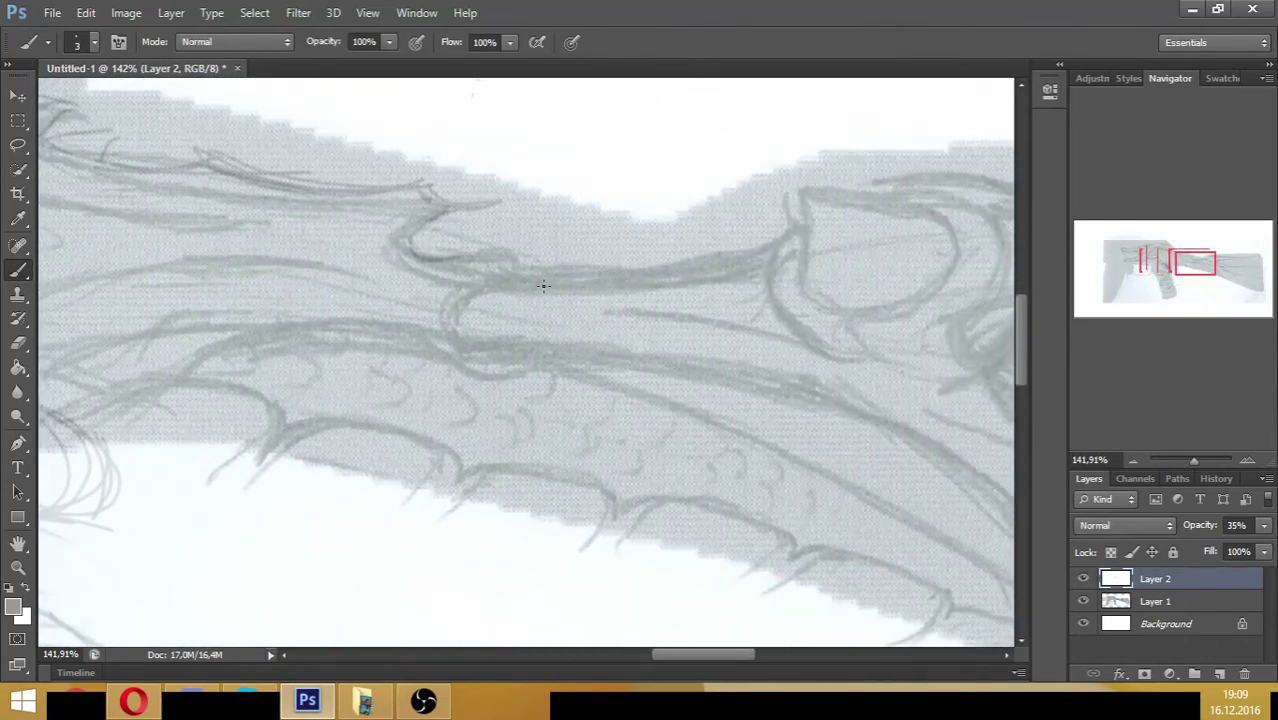
mouse_move(505, 277)
left_mouse_down()
mouse_move(434, 280)
mouse_move(465, 337)
mouse_move(445, 322)
mouse_move(490, 279)
mouse_move(456, 265)
mouse_move(474, 277)
mouse_move(501, 262)
mouse_move(440, 300)
mouse_move(462, 335)
mouse_move(540, 348)
mouse_move(434, 311)
mouse_move(490, 348)
mouse_move(512, 272)
mouse_move(499, 248)
mouse_move(562, 262)
mouse_move(476, 250)
mouse_move(608, 272)
left_mouse_up()
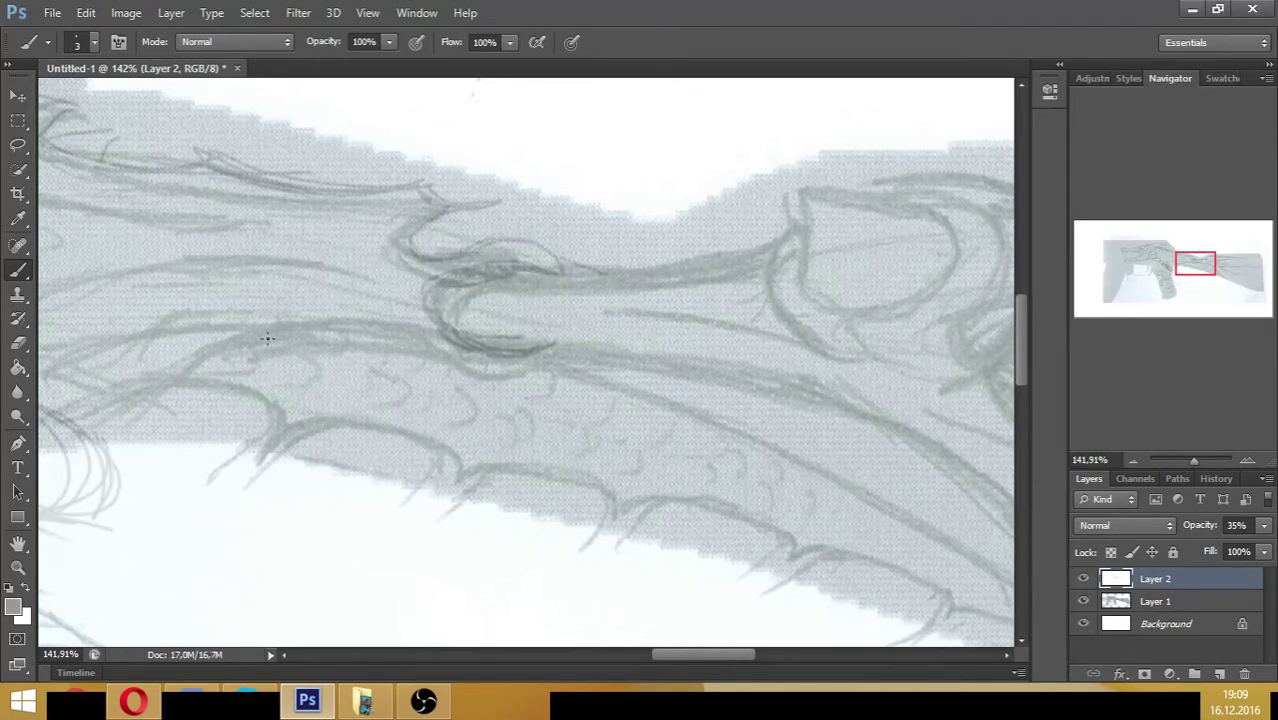
left_click_drag(128, 223, 359, 271)
left_click_drag(195, 242, 407, 279)
left_click_drag(186, 240, 374, 284)
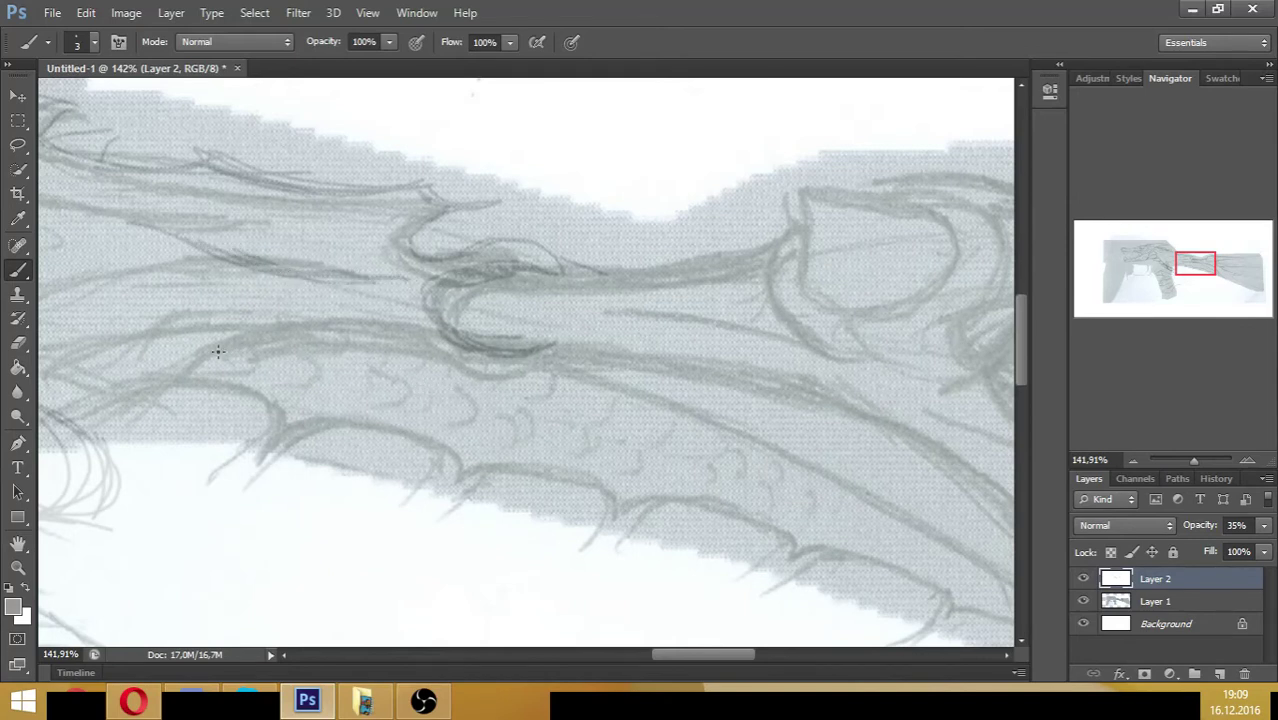
- Draw the body line beneath the curled joint, the membrane edge trailing from it, and a muscle line along the wing arm
mouse_move(217, 351)
left_mouse_down()
mouse_move(265, 334)
mouse_move(447, 320)
left_mouse_up()
mouse_move(281, 337)
left_mouse_down()
mouse_move(742, 457)
mouse_move(975, 464)
mouse_move(768, 464)
mouse_move(456, 371)
mouse_move(614, 436)
left_mouse_up()
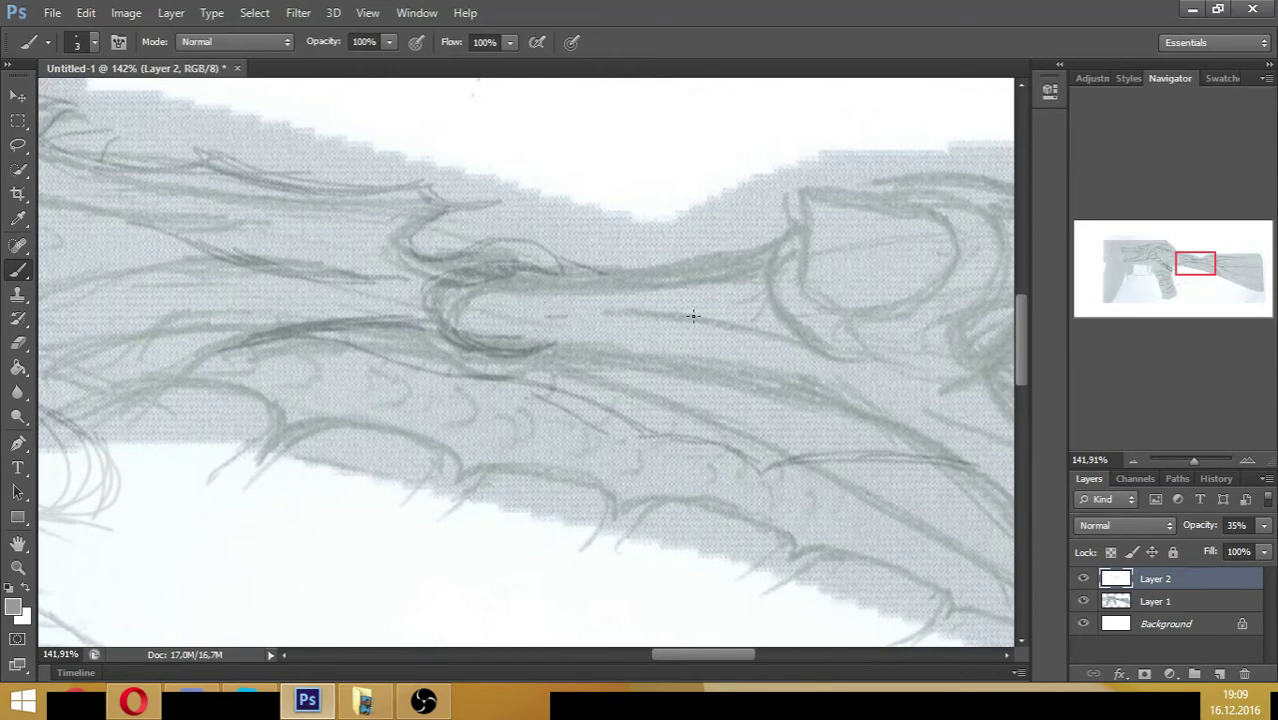
mouse_move(693, 316)
left_mouse_down()
mouse_move(639, 323)
mouse_move(722, 327)
mouse_move(682, 322)
left_mouse_up()
- Outline the large rounded wing joint with plates along its rim, and draw the wing arm's edges leading to it
left_click_drag(1190, 266, 1198, 266)
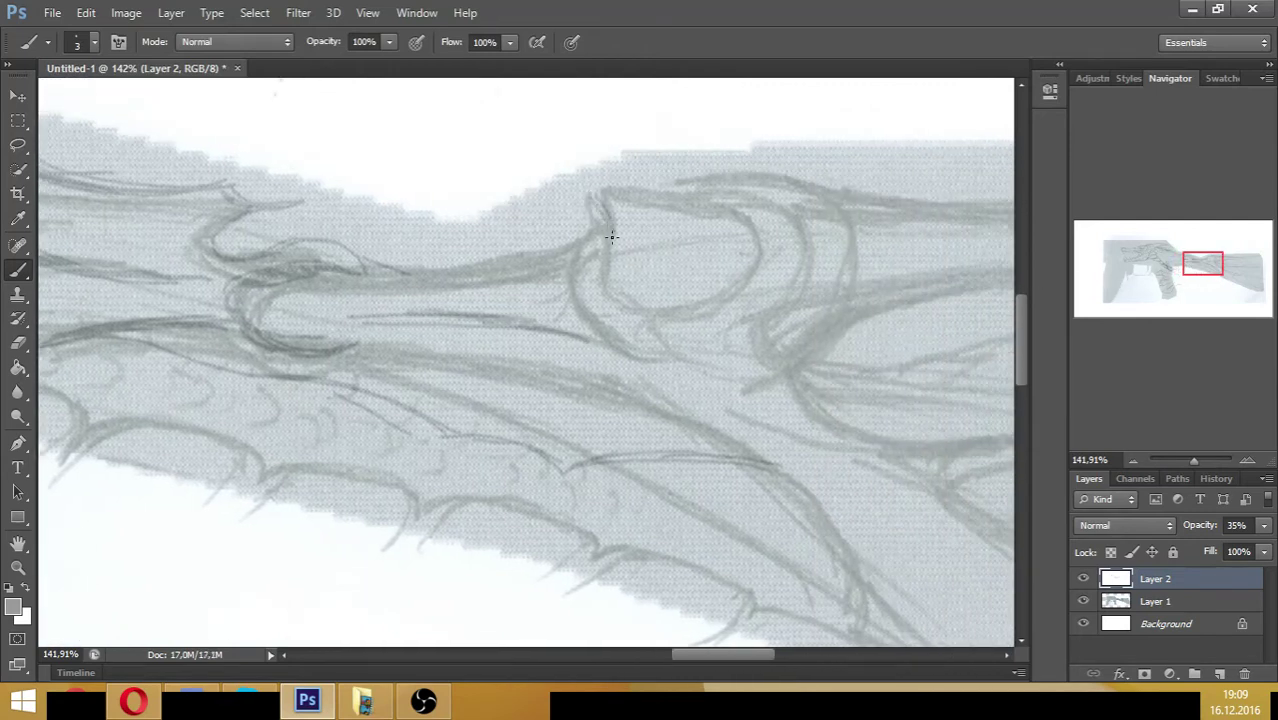
mouse_move(666, 326)
left_mouse_down()
mouse_move(739, 312)
mouse_move(763, 251)
mouse_move(738, 310)
mouse_move(619, 309)
mouse_move(674, 329)
left_mouse_up()
mouse_move(745, 214)
left_mouse_down()
mouse_move(689, 197)
mouse_move(589, 201)
mouse_move(670, 196)
mouse_move(732, 218)
mouse_move(766, 280)
mouse_move(764, 260)
mouse_move(758, 306)
mouse_move(658, 328)
mouse_move(613, 266)
left_mouse_up()
mouse_move(596, 214)
left_mouse_down()
mouse_move(590, 253)
mouse_move(615, 211)
mouse_move(581, 247)
mouse_move(578, 286)
mouse_move(574, 266)
mouse_move(616, 295)
mouse_move(582, 293)
mouse_move(586, 254)
mouse_move(578, 295)
mouse_move(606, 339)
mouse_move(647, 328)
mouse_move(607, 304)
mouse_move(649, 323)
mouse_move(634, 311)
mouse_move(605, 308)
mouse_move(667, 371)
mouse_move(698, 337)
mouse_move(648, 335)
mouse_move(710, 334)
mouse_move(716, 356)
mouse_move(735, 318)
mouse_move(650, 322)
left_mouse_up()
mouse_move(540, 255)
left_mouse_down()
mouse_move(328, 273)
mouse_move(458, 269)
mouse_move(377, 277)
left_mouse_up()
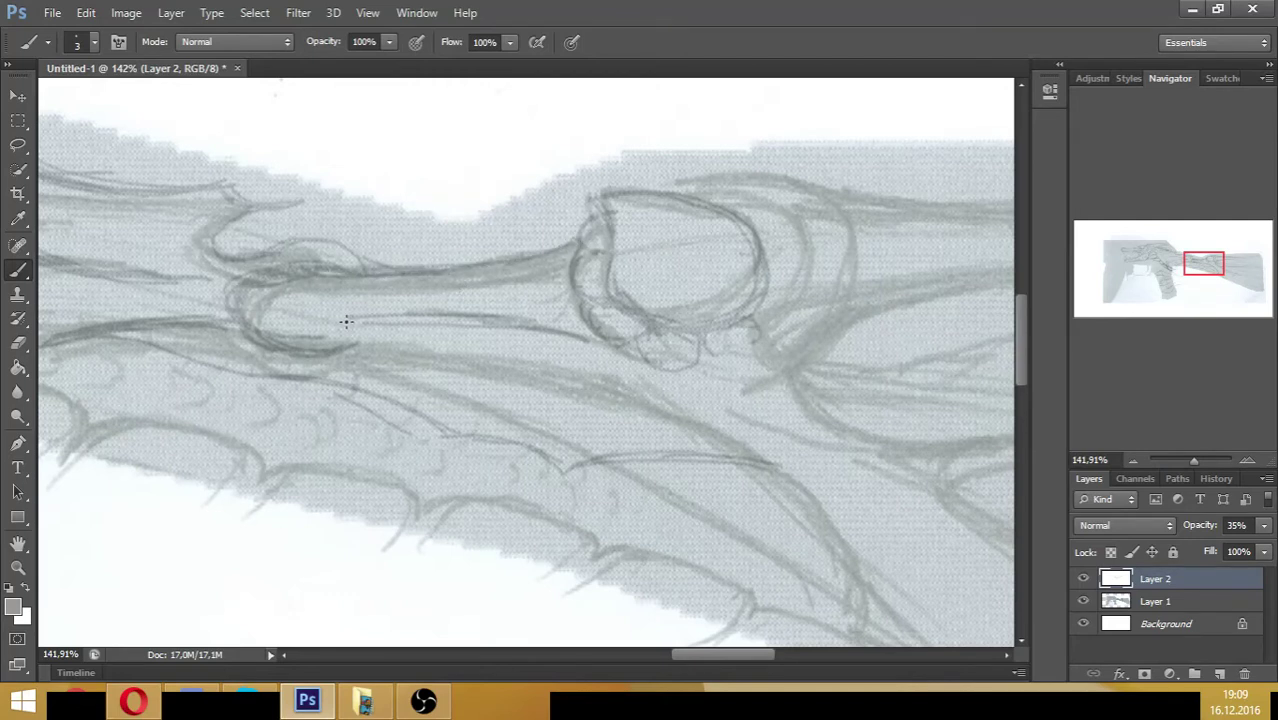
left_click_drag(345, 320, 429, 322)
mouse_move(350, 344)
left_mouse_down()
mouse_move(514, 337)
mouse_move(550, 341)
mouse_move(351, 350)
mouse_move(722, 363)
mouse_move(752, 328)
left_mouse_up()
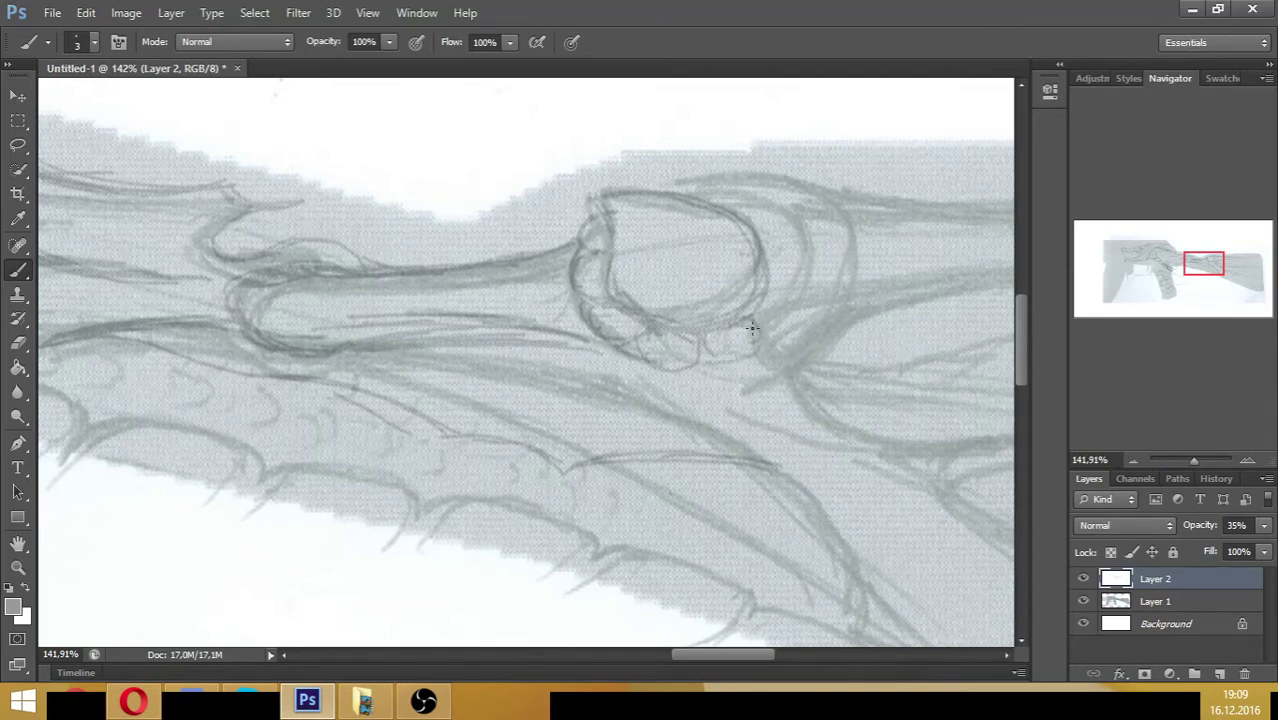
- Complete the ring of plates around the rounded joint and draw its outer contour from the upper edge to the underside
mouse_move(796, 279)
left_mouse_down()
mouse_move(764, 271)
mouse_move(816, 305)
mouse_move(768, 304)
mouse_move(799, 316)
mouse_move(780, 298)
mouse_move(764, 342)
mouse_move(791, 304)
left_mouse_up()
mouse_move(751, 237)
left_mouse_down()
mouse_move(814, 233)
mouse_move(799, 224)
mouse_move(806, 262)
left_mouse_up()
mouse_move(642, 188)
left_mouse_down()
mouse_move(694, 203)
mouse_move(675, 187)
mouse_move(698, 200)
mouse_move(703, 186)
mouse_move(764, 197)
mouse_move(729, 212)
mouse_move(786, 204)
mouse_move(842, 222)
left_mouse_up()
mouse_move(765, 194)
left_mouse_down()
mouse_move(885, 219)
mouse_move(980, 216)
left_mouse_up()
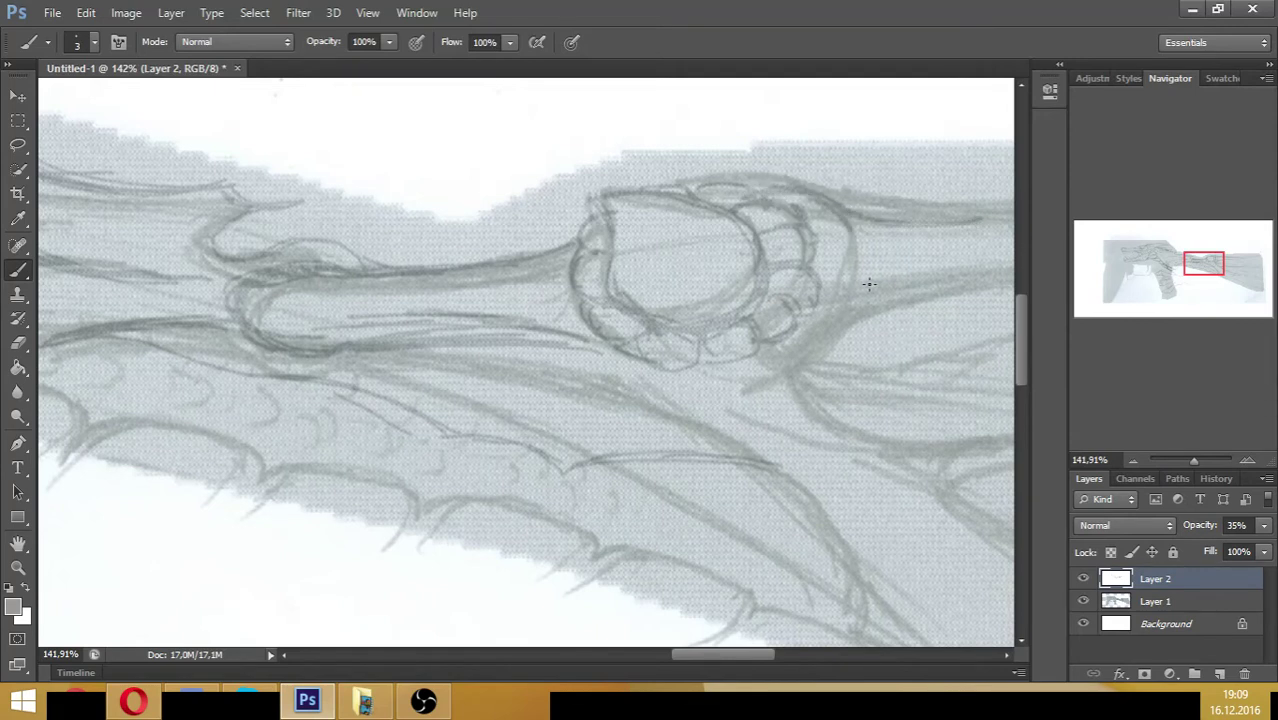
mouse_move(868, 284)
left_mouse_down()
mouse_move(962, 251)
mouse_move(851, 300)
mouse_move(772, 373)
left_mouse_up()
left_click_drag(636, 384, 696, 404)
mouse_move(784, 380)
left_mouse_down()
mouse_move(726, 404)
mouse_move(672, 396)
mouse_move(776, 383)
left_mouse_up()
left_click_drag(700, 406, 760, 394)
- Draw the topmost wing finger along the stock's upper edge to its rear end, with small spikes on top
scroll(890, 282, "right", 10)
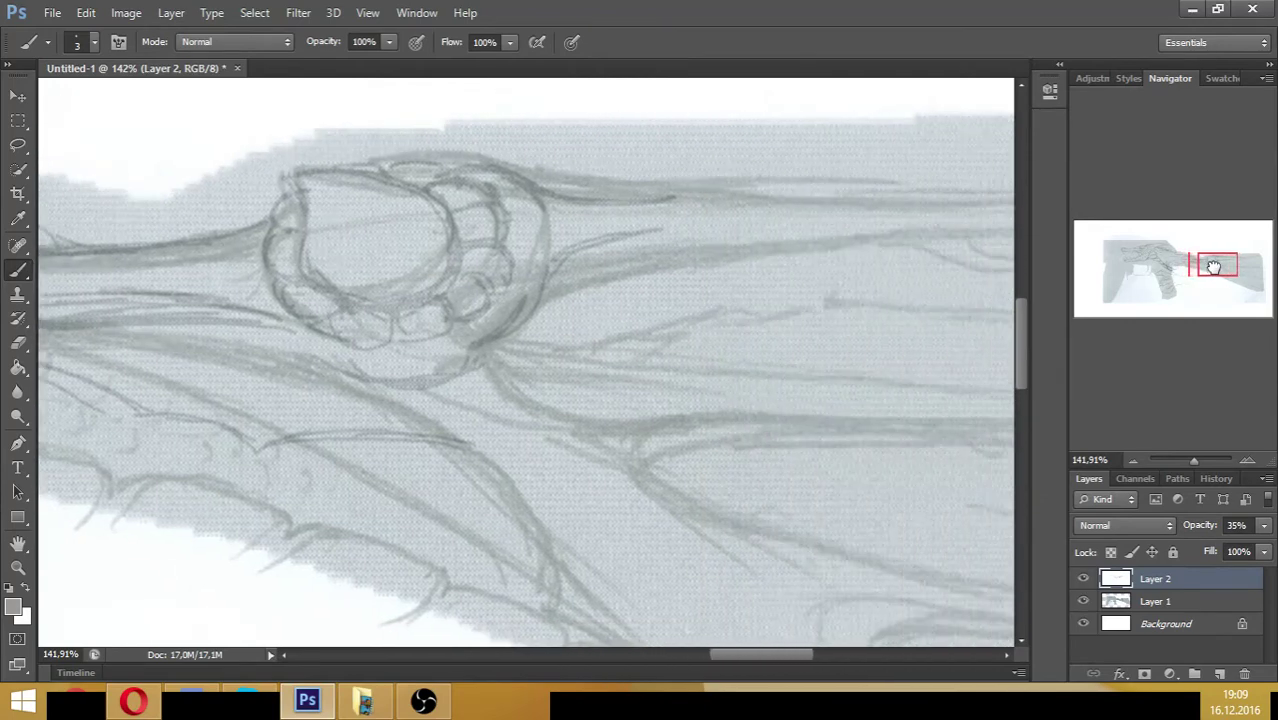
left_click_drag(123, 201, 552, 226)
mouse_move(232, 213)
left_mouse_down()
mouse_move(434, 214)
mouse_move(574, 177)
mouse_move(568, 194)
mouse_move(653, 183)
mouse_move(824, 200)
mouse_move(990, 183)
left_mouse_up()
left_click_drag(1217, 250, 1235, 251)
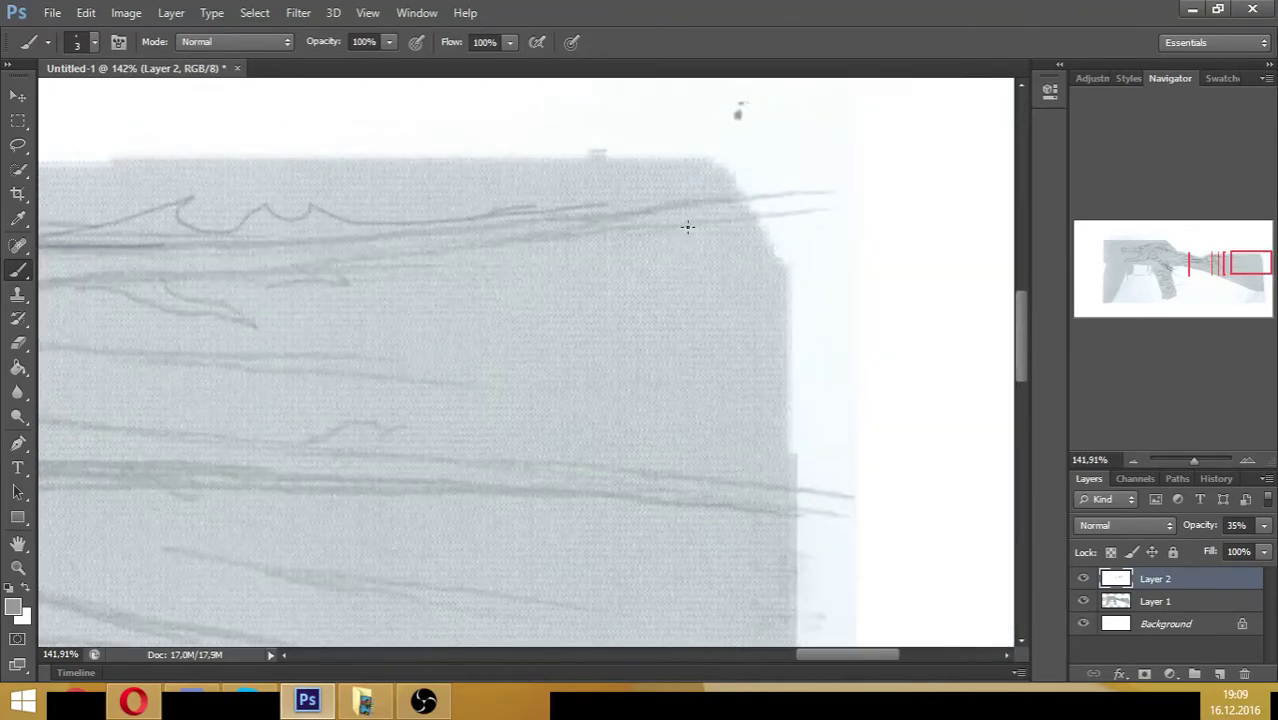
mouse_move(526, 212)
left_mouse_down()
mouse_move(826, 195)
mouse_move(574, 214)
mouse_move(778, 201)
mouse_move(710, 206)
left_mouse_up()
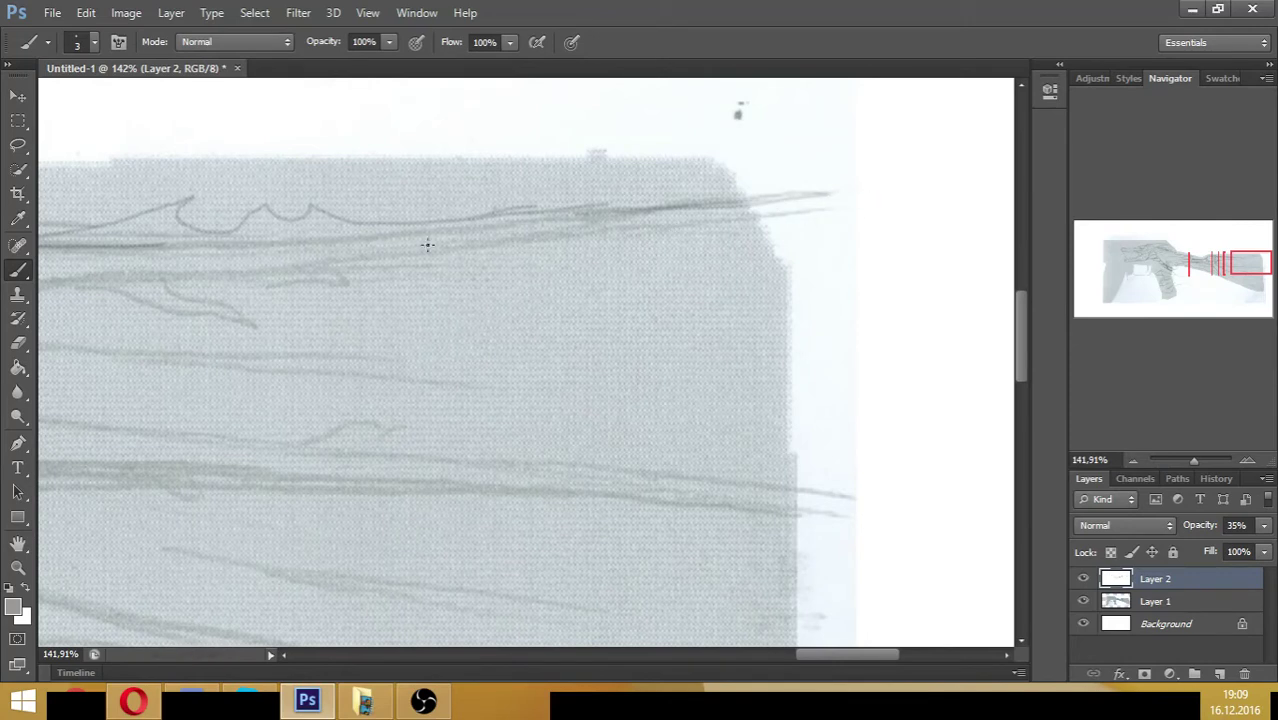
- Draw the lower edge of the topmost wing finger with hooked notches, from the stock's rear back to the rounded joint
mouse_move(350, 262)
left_mouse_down()
mouse_move(367, 296)
mouse_move(454, 295)
left_mouse_up()
mouse_move(318, 282)
left_mouse_down()
mouse_move(194, 277)
mouse_move(622, 251)
mouse_move(790, 216)
left_mouse_up()
left_click_drag(1236, 252, 1208, 256)
mouse_move(898, 272)
left_mouse_down()
mouse_move(714, 267)
mouse_move(575, 282)
mouse_move(478, 313)
left_mouse_up()
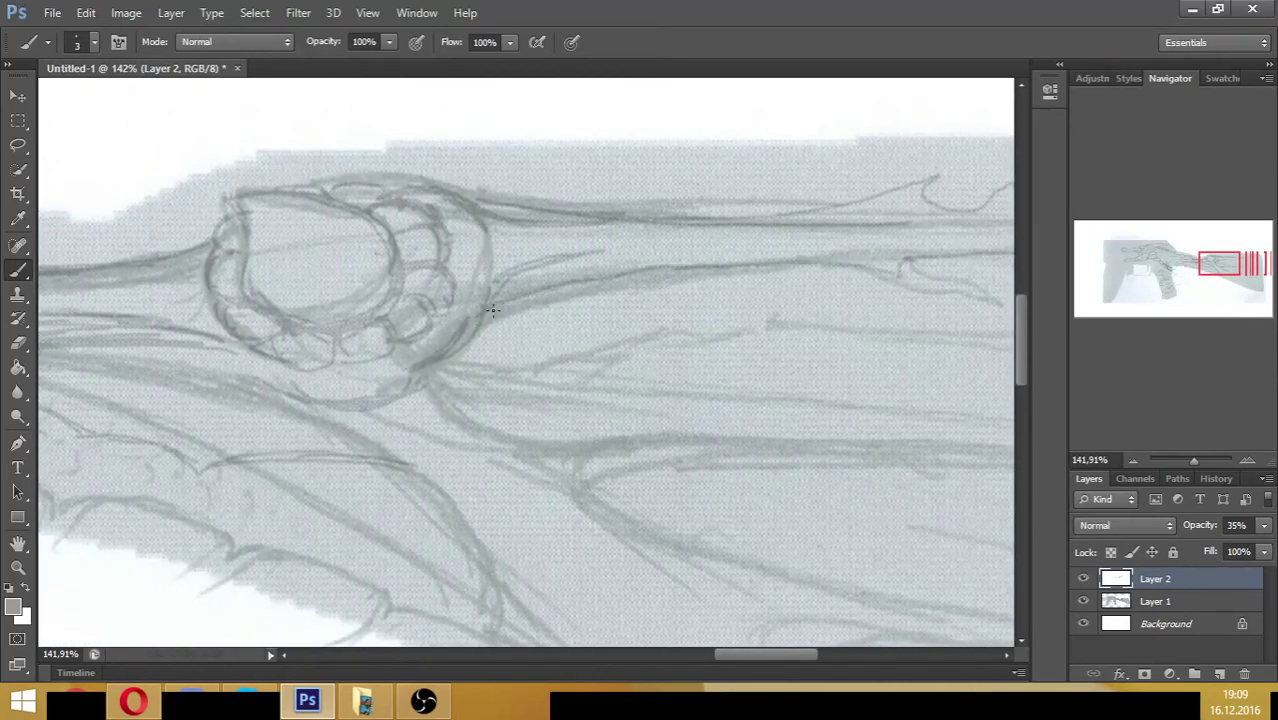
- Draw the second wing finger's upper edge from the rounded joint rearward with raised hooked spikes, and add wavy membrane creases above it
mouse_move(438, 409)
left_mouse_down()
mouse_move(434, 362)
mouse_move(528, 447)
mouse_move(600, 445)
mouse_move(750, 400)
left_mouse_up()
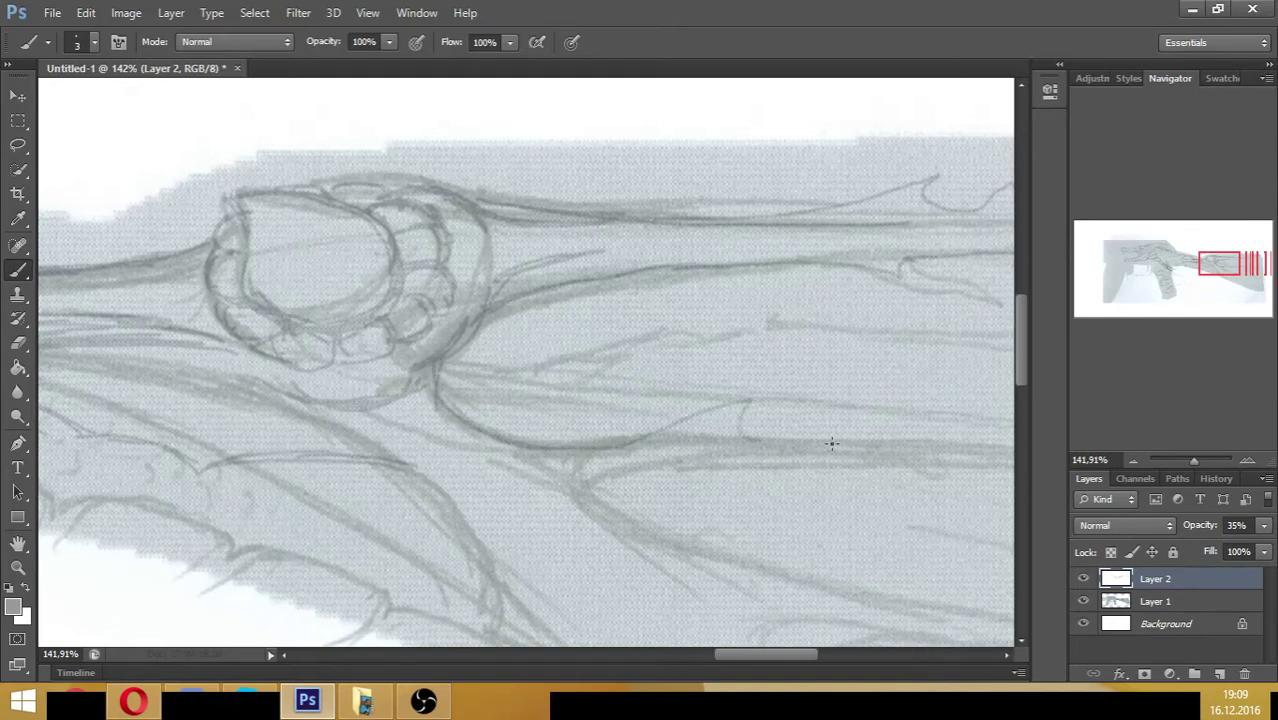
left_click_drag(832, 443, 960, 438)
mouse_move(508, 346)
left_mouse_down()
mouse_move(756, 335)
mouse_move(847, 352)
mouse_move(631, 372)
mouse_move(445, 352)
left_mouse_up()
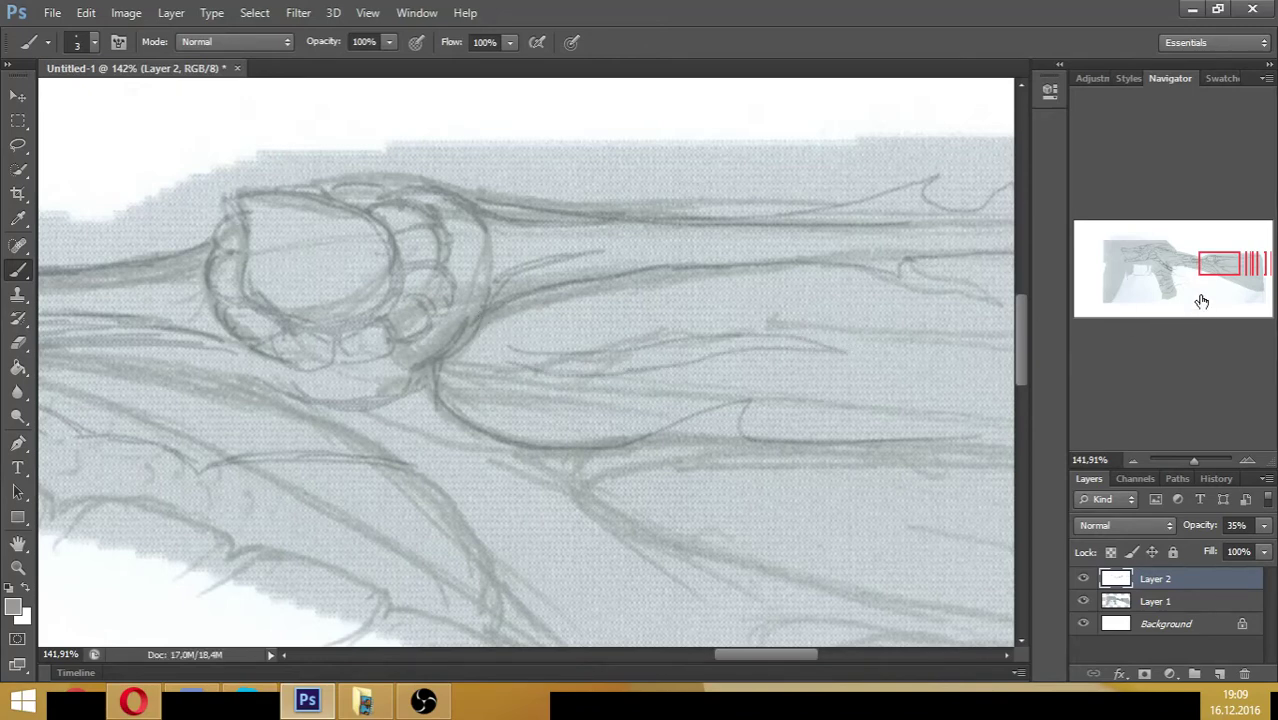
left_click_drag(1213, 268, 1234, 268)
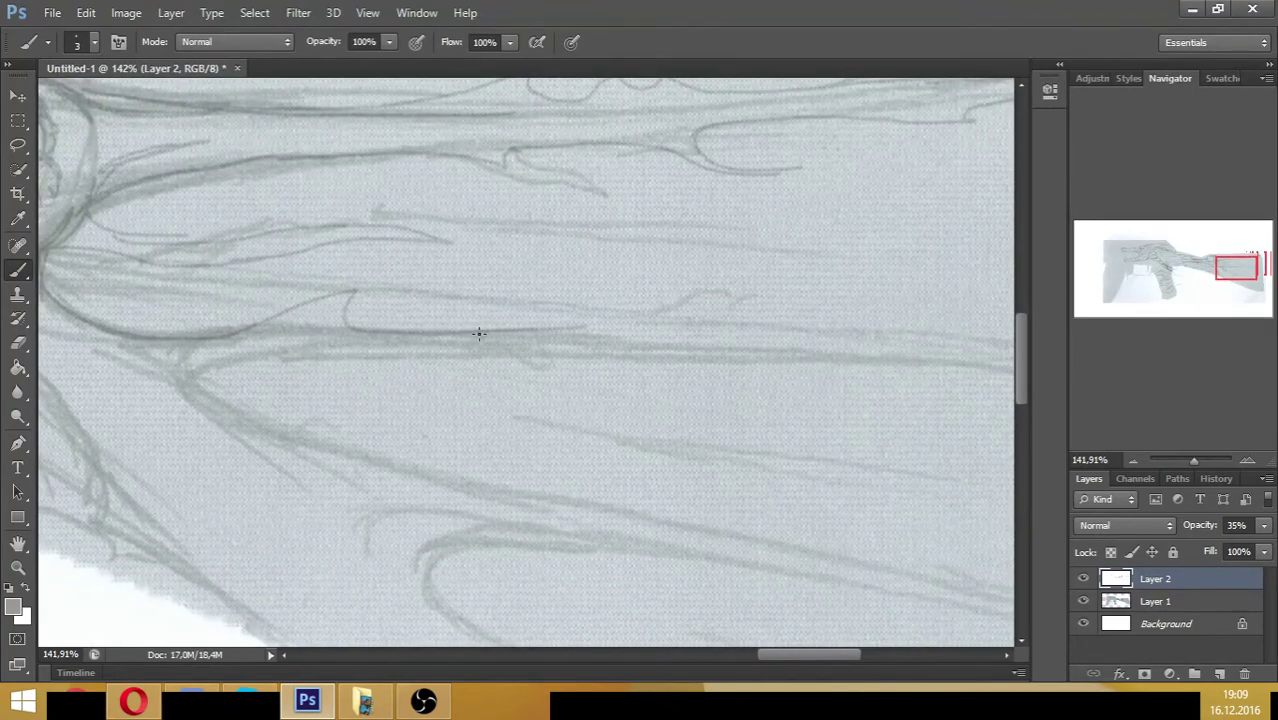
mouse_move(478, 333)
left_mouse_down()
mouse_move(702, 330)
mouse_move(737, 305)
left_mouse_up()
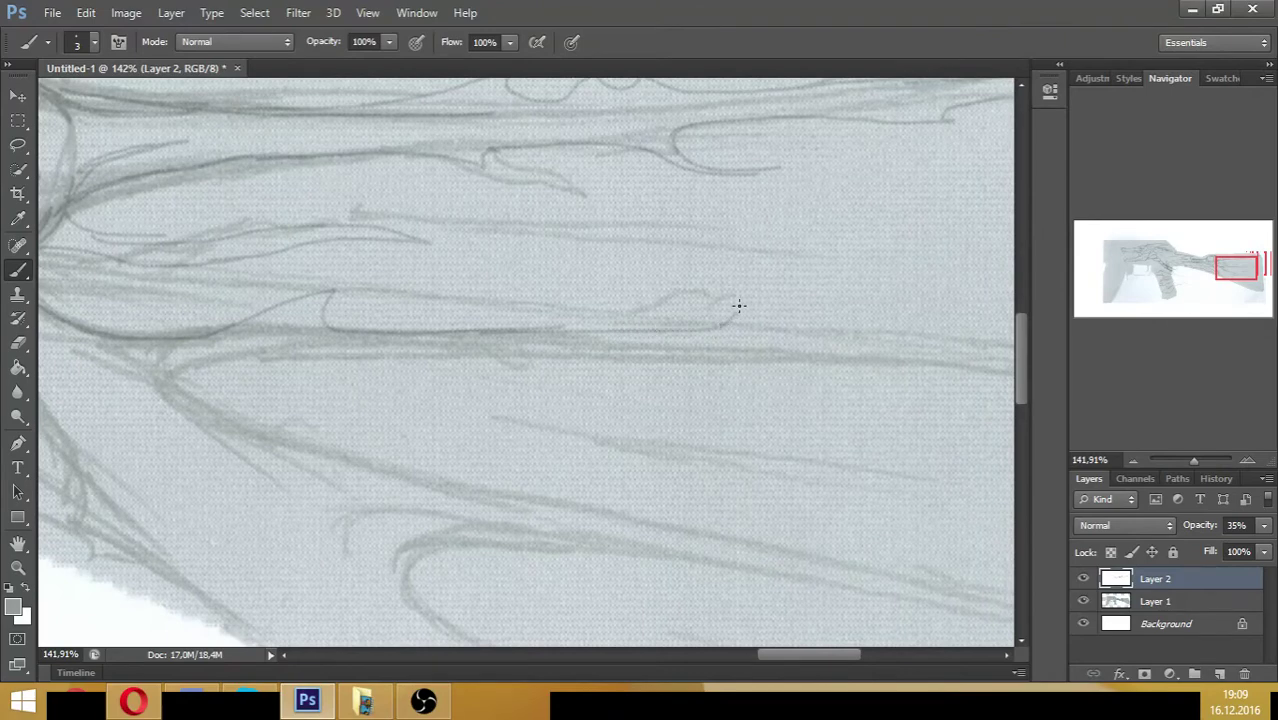
mouse_move(795, 246)
left_mouse_down()
mouse_move(816, 224)
mouse_move(780, 296)
mouse_move(844, 282)
mouse_move(860, 335)
left_mouse_up()
- Draw the second wing finger's lower edge with a hooked notch, and extend both edges past the stock's rear end
mouse_move(217, 417)
left_mouse_down()
mouse_move(242, 374)
mouse_move(551, 380)
mouse_move(615, 401)
mouse_move(807, 362)
mouse_move(938, 360)
left_mouse_up()
left_click_drag(1241, 268, 1255, 273)
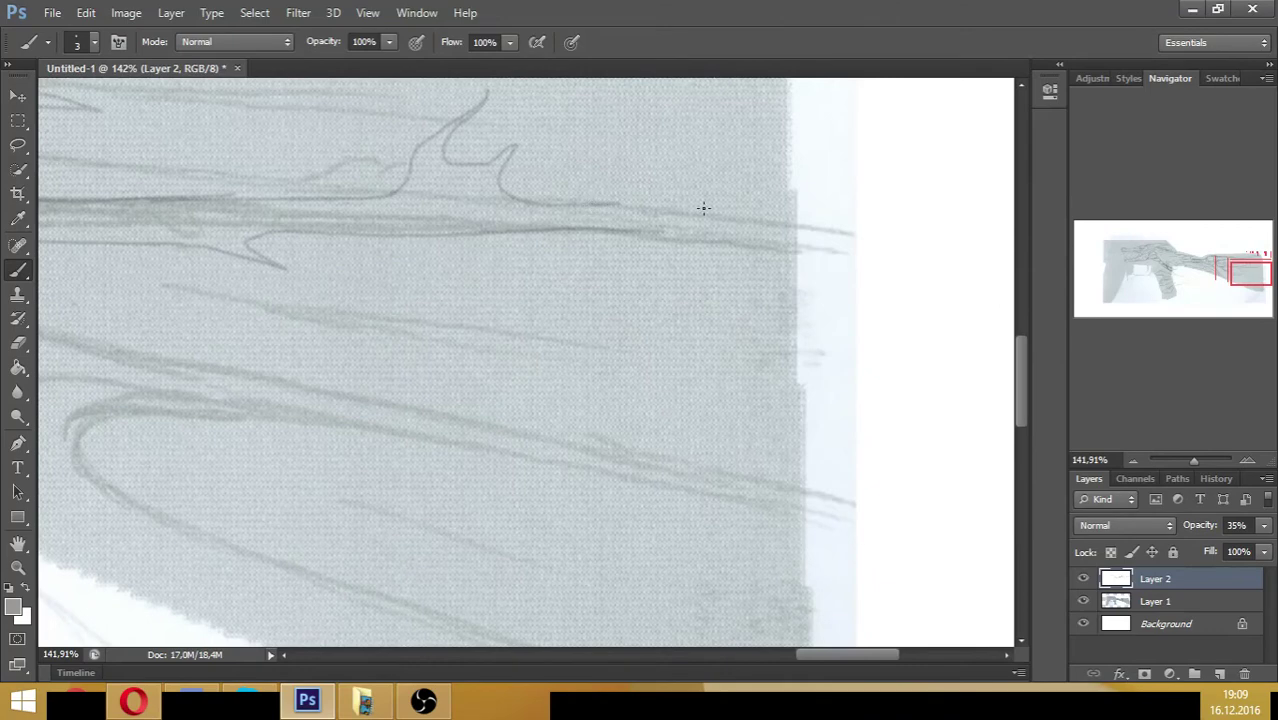
mouse_move(852, 215)
left_mouse_down()
mouse_move(616, 206)
mouse_move(779, 246)
mouse_move(912, 251)
left_mouse_up()
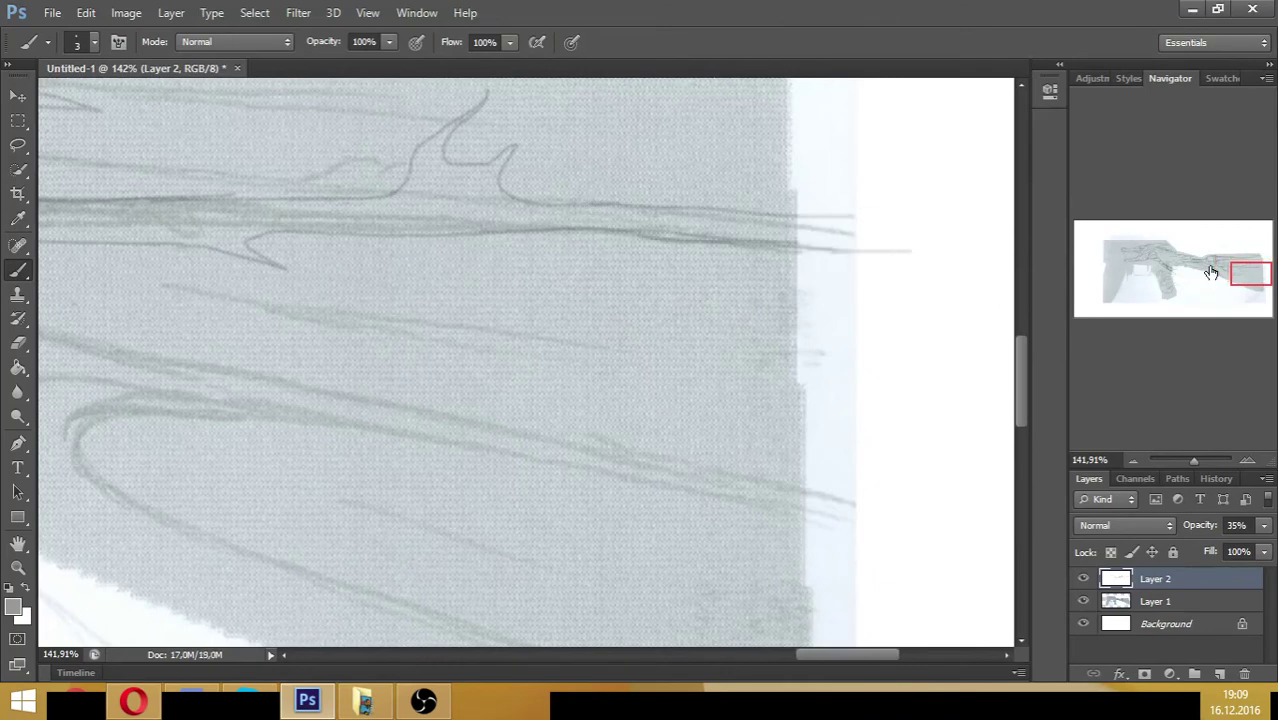
- Draw an oval plate with inner shading strokes beneath the rounded joint, and begin the root of the lowest wing finger under it
mouse_move(1240, 272)
left_mouse_down()
mouse_move(1196, 268)
mouse_move(1210, 274)
left_mouse_up()
left_click_drag(188, 202, 362, 204)
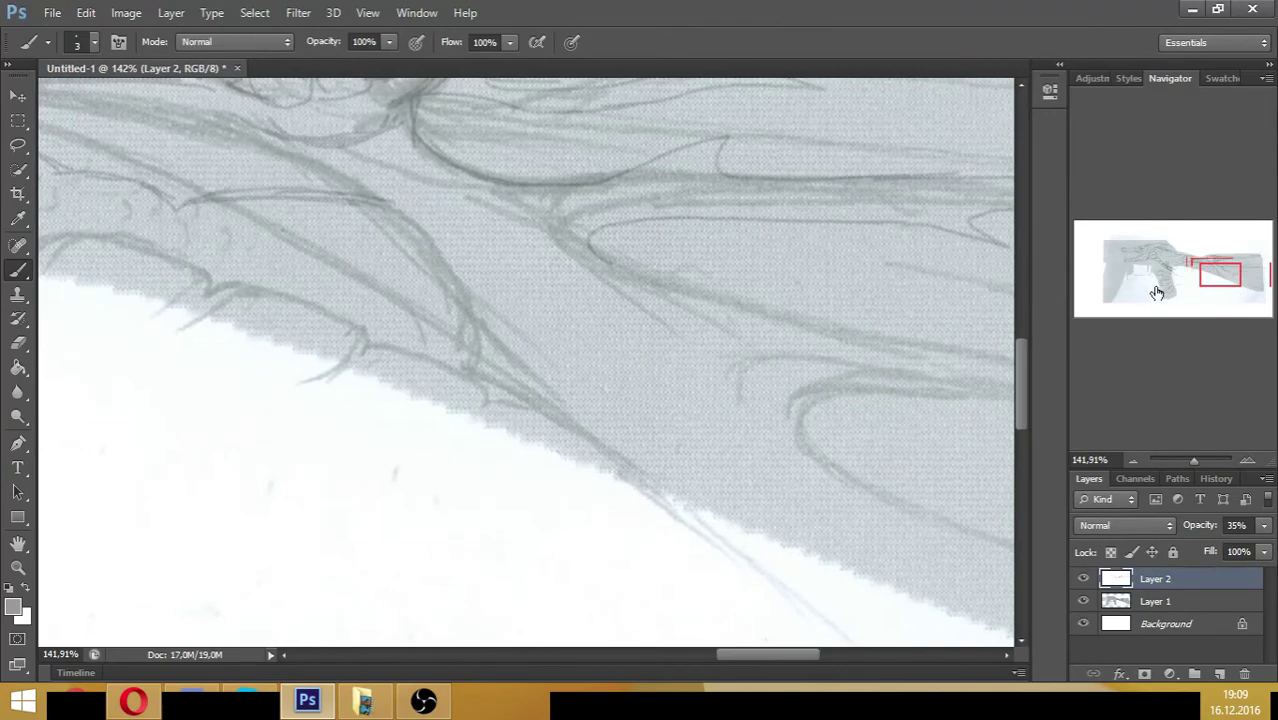
left_click_drag(1207, 281, 1204, 272)
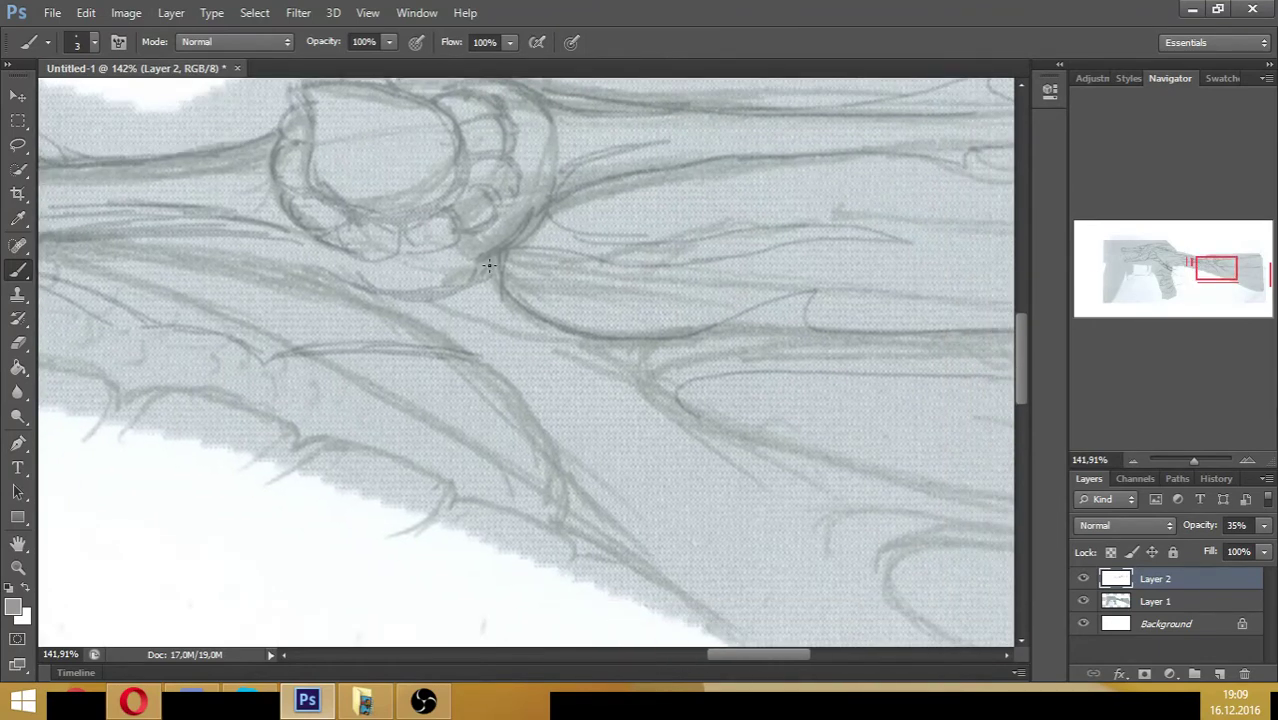
left_click_drag(483, 262, 412, 262)
mouse_move(505, 238)
left_mouse_down()
mouse_move(413, 256)
mouse_move(449, 246)
mouse_move(394, 328)
left_mouse_up()
mouse_move(505, 243)
left_mouse_down()
mouse_move(390, 262)
mouse_move(408, 336)
left_mouse_up()
mouse_move(514, 234)
left_mouse_down()
mouse_move(476, 235)
mouse_move(436, 258)
left_mouse_up()
left_click_drag(406, 268, 414, 330)
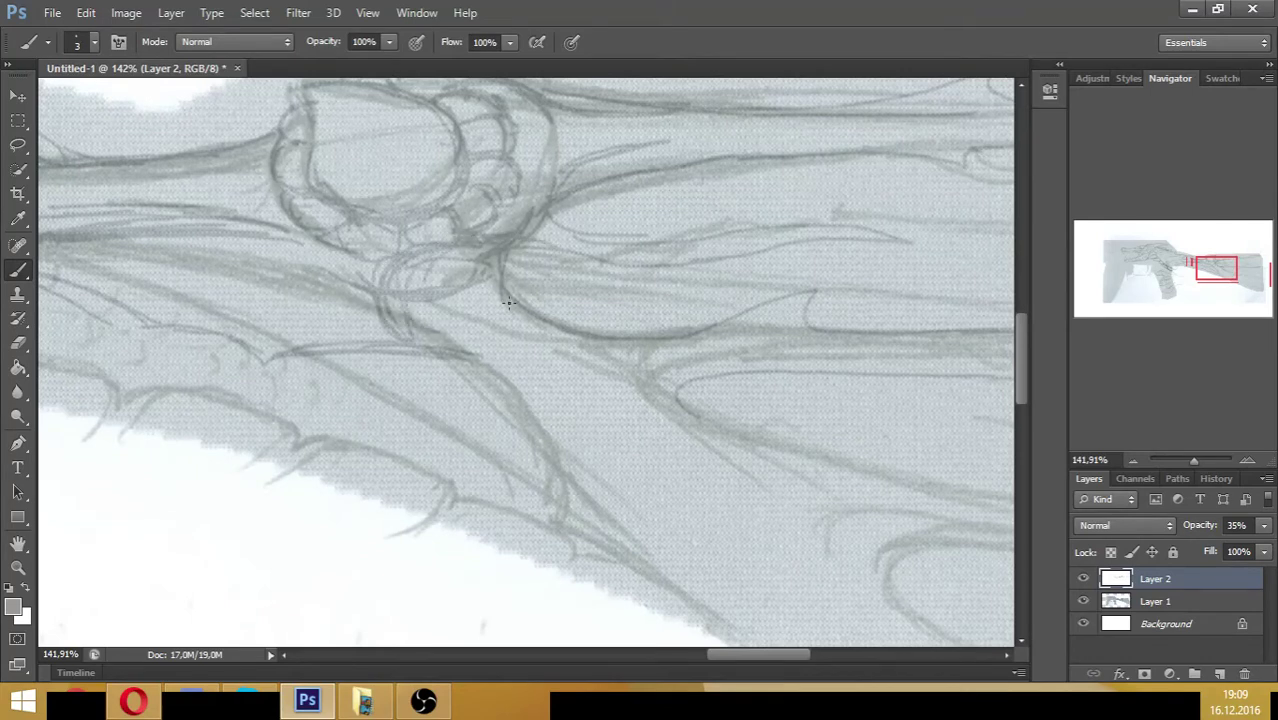
- Reinforce the curved root of the second wing finger with parallel contour strokes, and restate the upper outline of the oval plate
mouse_move(541, 253)
left_mouse_down()
mouse_move(594, 330)
mouse_move(582, 314)
mouse_move(650, 328)
left_mouse_up()
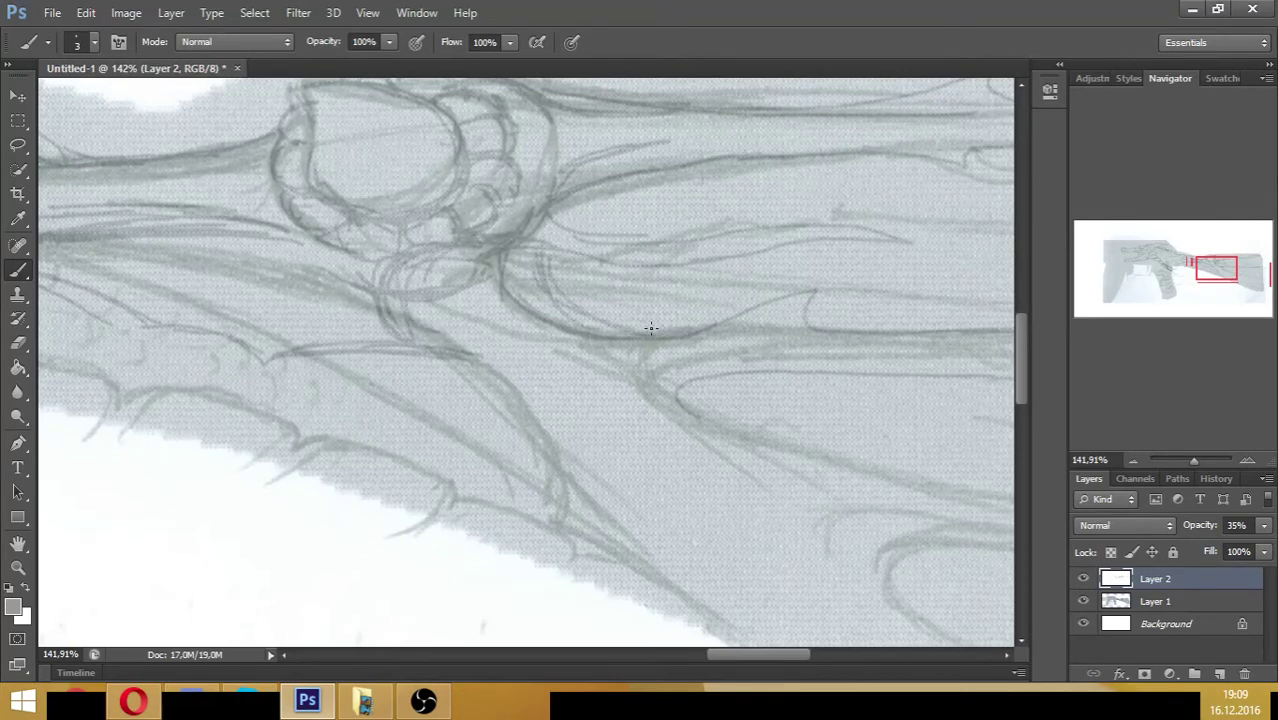
left_click_drag(548, 284, 626, 334)
mouse_move(552, 218)
left_mouse_down()
mouse_move(531, 249)
mouse_move(556, 306)
mouse_move(668, 348)
left_mouse_up()
left_click_drag(548, 272, 602, 318)
mouse_move(376, 270)
left_mouse_down()
mouse_move(394, 326)
mouse_move(450, 240)
left_mouse_up()
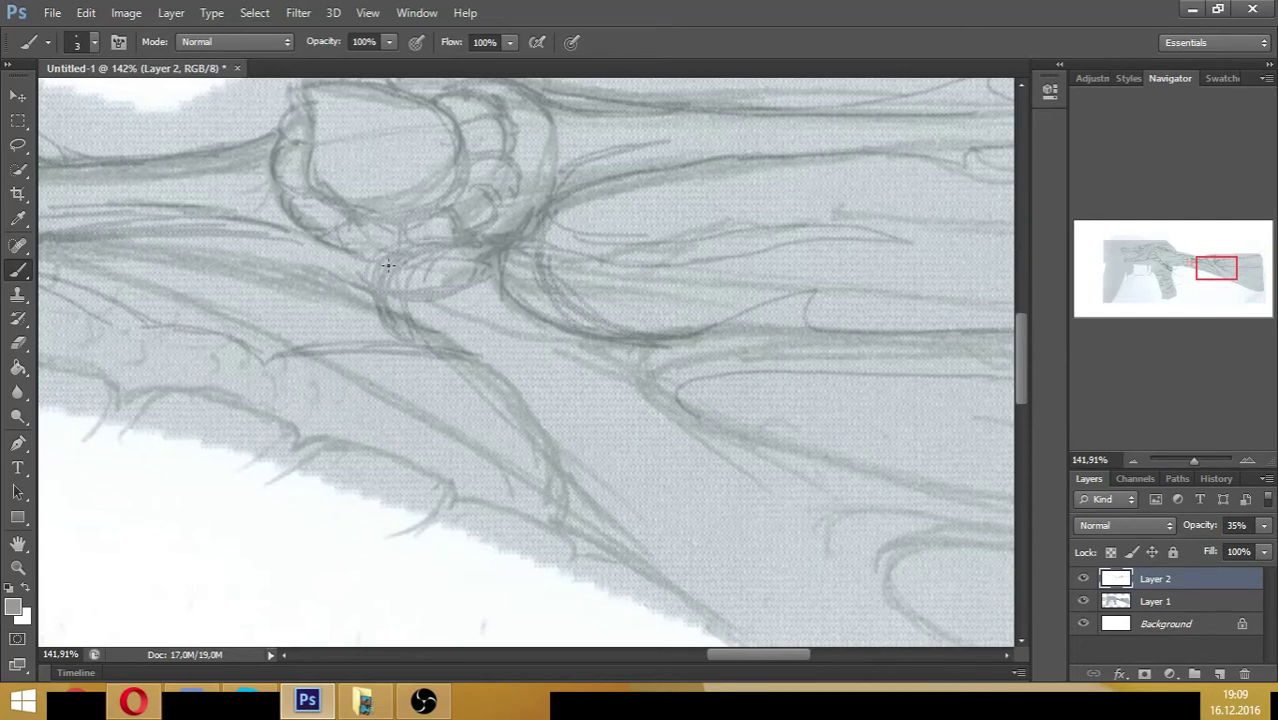
- Draw the edges of the lowest wing finger from the oval plate diagonally down to the stock's underside
mouse_move(424, 360)
left_mouse_down()
mouse_move(482, 388)
mouse_move(554, 474)
mouse_move(566, 471)
left_mouse_up()
left_click_drag(448, 384, 760, 644)
left_click_drag(566, 484, 694, 608)
- Draw the root and lower edge of the third wing finger, with small curved thorns beneath it near the fork
mouse_move(661, 413)
left_mouse_down()
mouse_move(996, 508)
mouse_move(673, 402)
mouse_move(790, 470)
left_mouse_up()
left_click_drag(902, 507, 972, 524)
left_click_drag(678, 414, 837, 487)
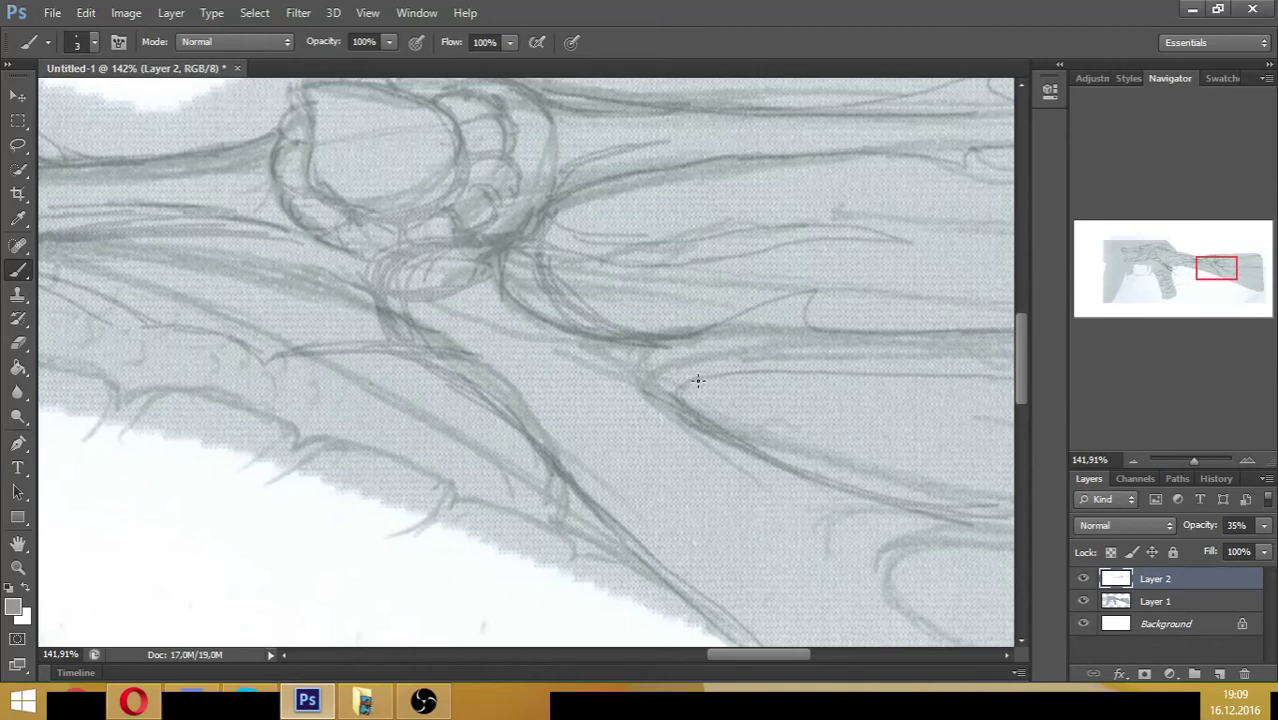
left_click_drag(676, 408, 573, 349)
mouse_move(687, 417)
left_mouse_down()
mouse_move(491, 345)
mouse_move(470, 350)
mouse_move(612, 384)
mouse_move(770, 474)
left_mouse_up()
left_click_drag(876, 545, 786, 558)
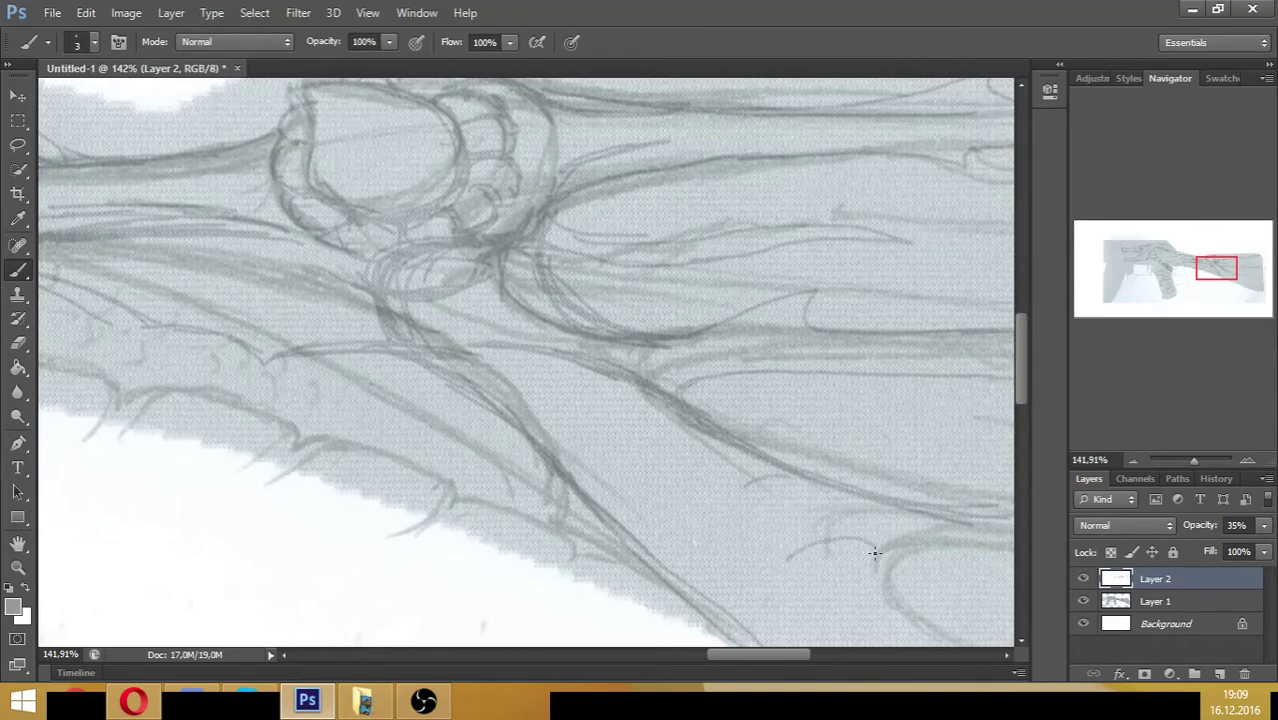
left_click_drag(876, 564, 750, 556)
- Join the wing arm's lower edge to the oval plate and darken the inner rim of the rounded joint
left_click_drag(256, 229, 348, 291)
left_click_drag(223, 231, 346, 280)
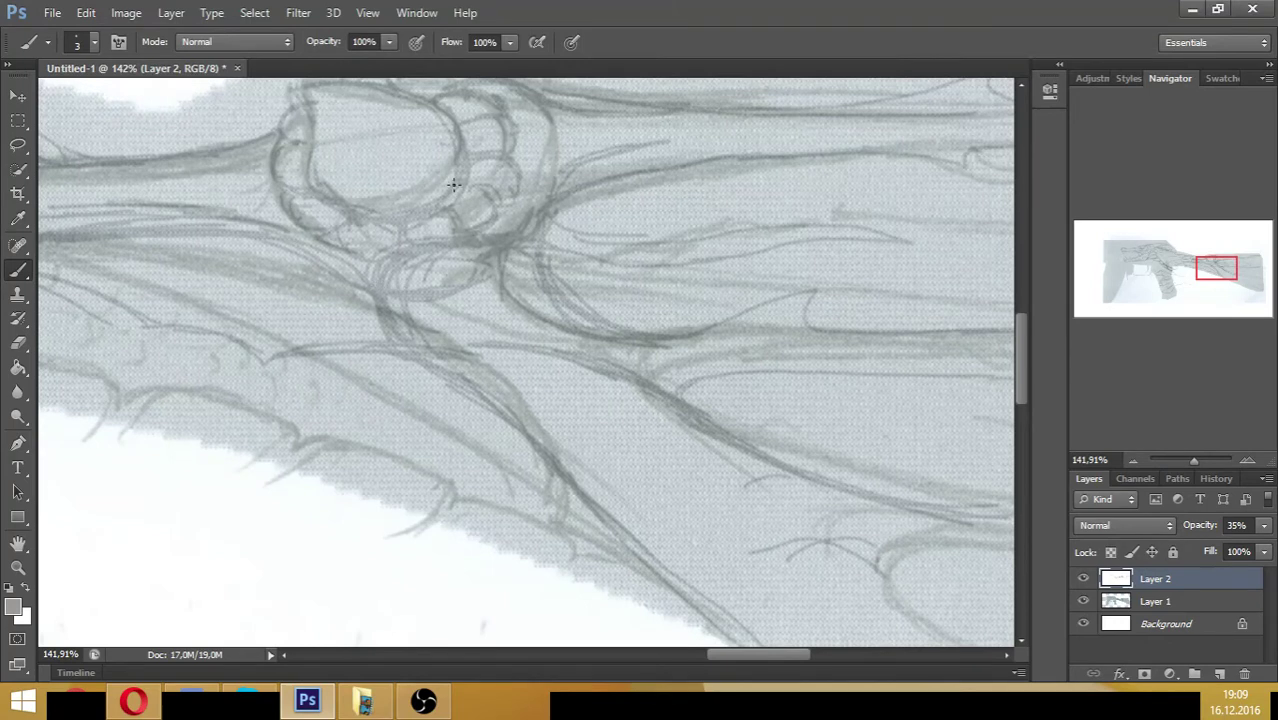
mouse_move(453, 184)
left_mouse_down()
mouse_move(348, 202)
mouse_move(400, 204)
mouse_move(376, 196)
left_mouse_up()
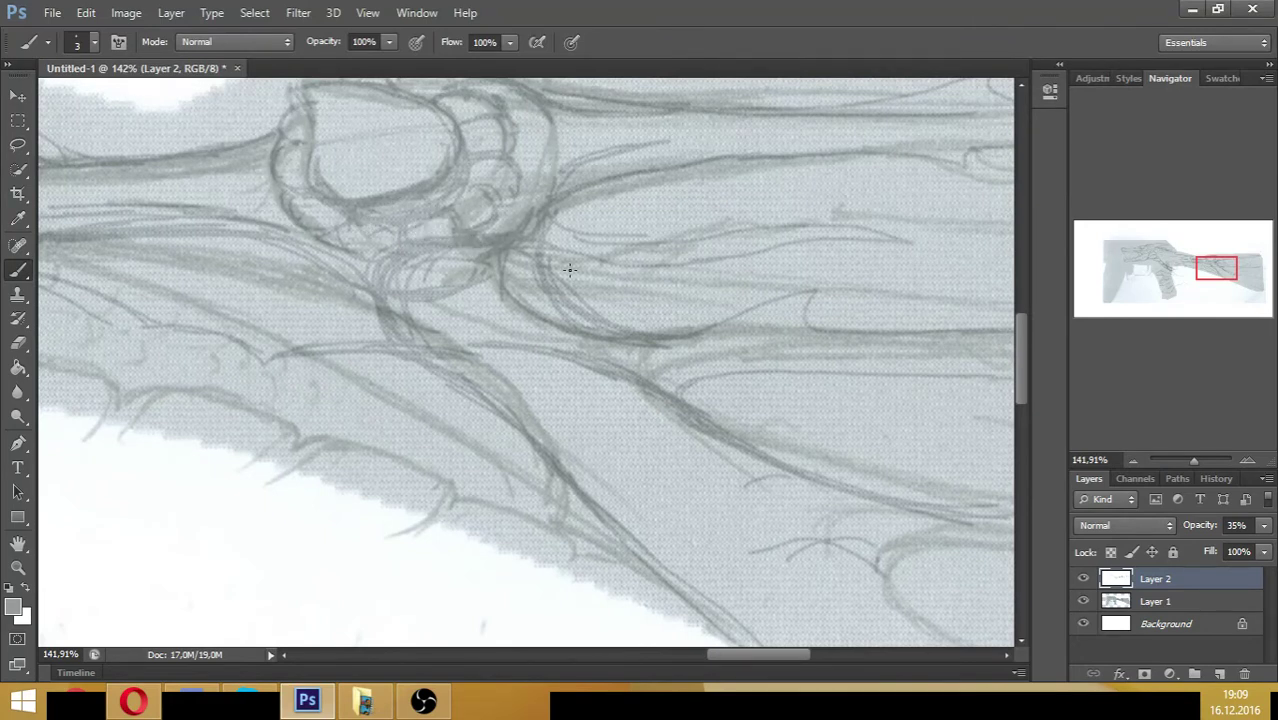
- Continue the third wing finger rearward with a notched upper edge and a doubled lower edge starting from the rounded fork
left_click_drag(1198, 282, 1214, 290)
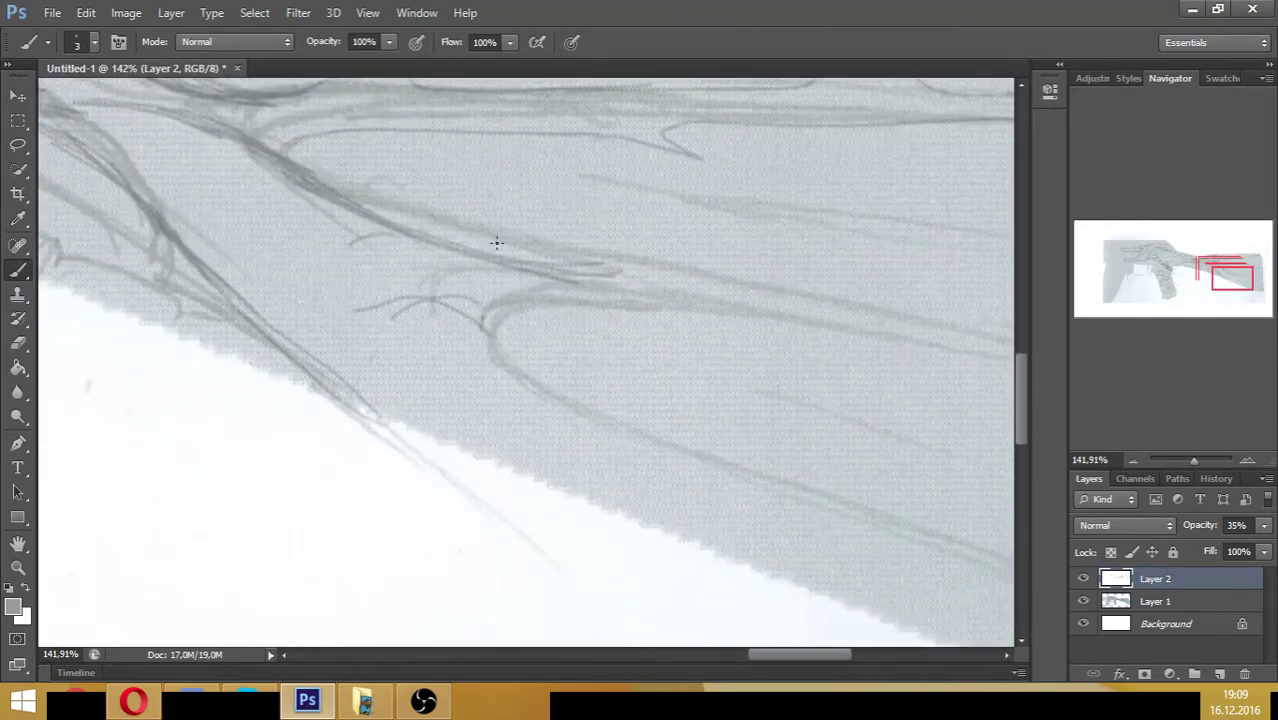
mouse_move(537, 261)
left_mouse_down()
mouse_move(685, 266)
mouse_move(960, 315)
left_mouse_up()
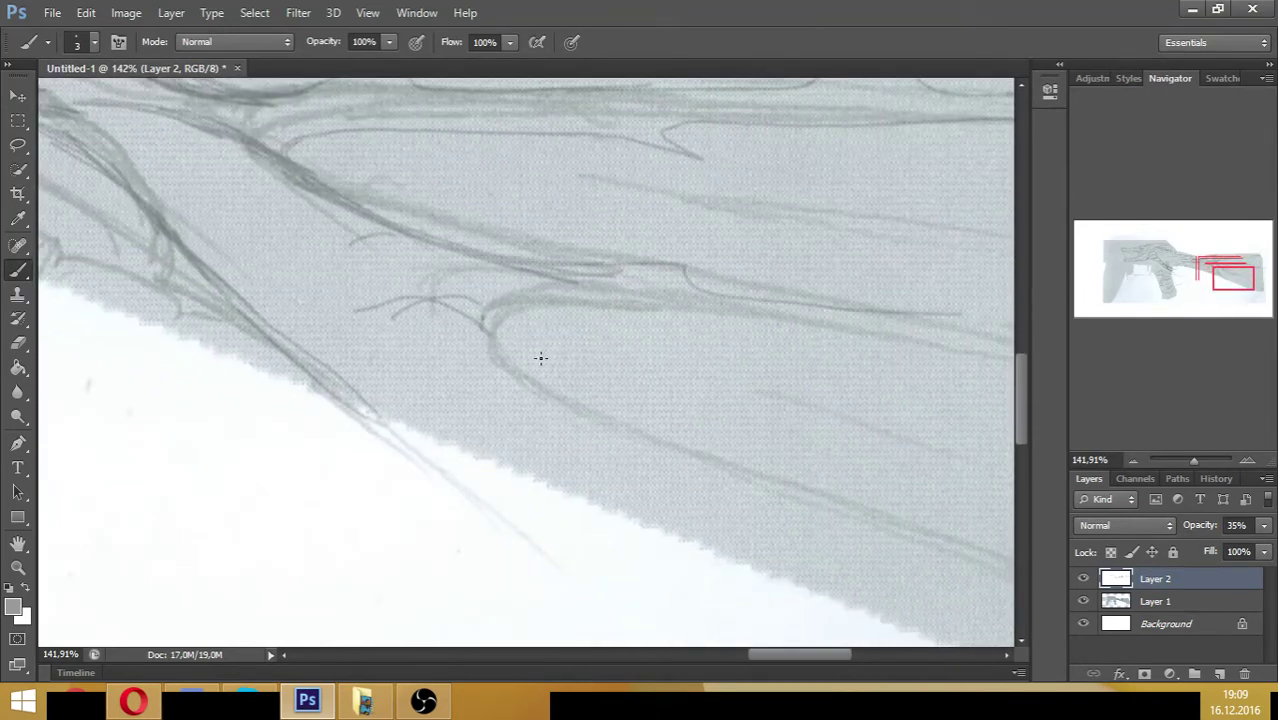
mouse_move(532, 364)
left_mouse_down()
mouse_move(508, 328)
mouse_move(874, 332)
left_mouse_up()
left_click_drag(506, 324, 913, 340)
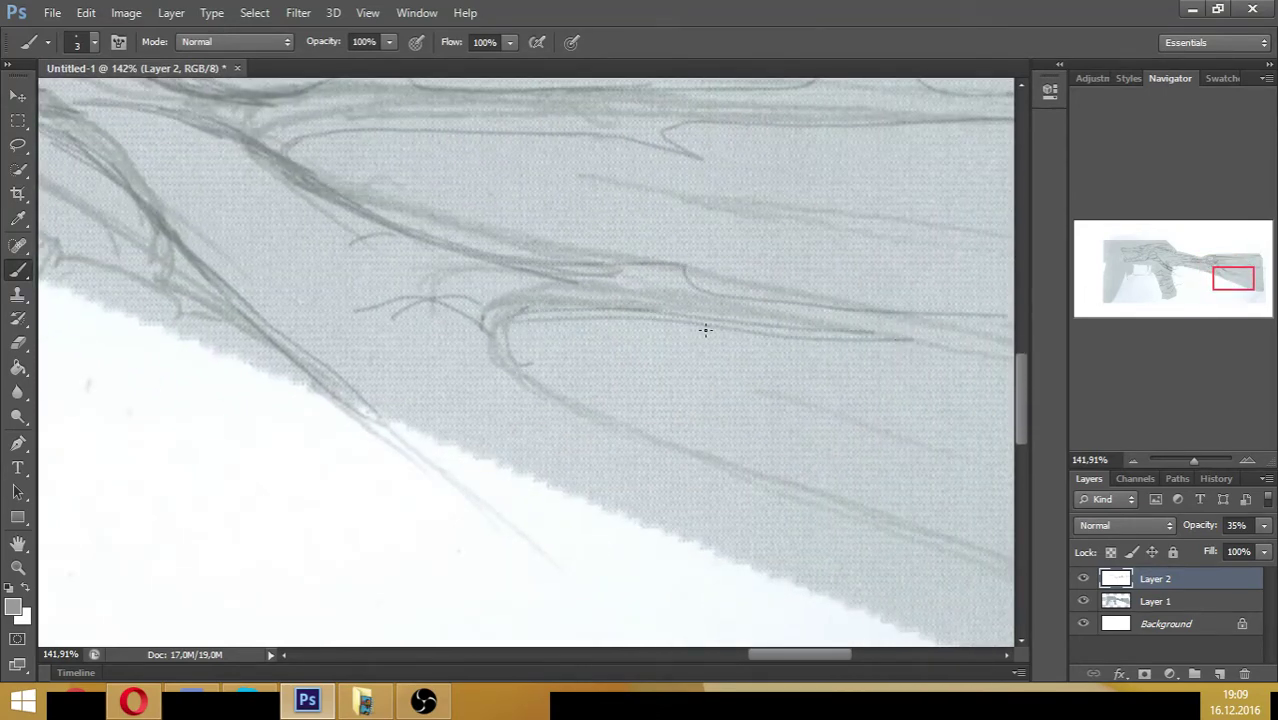
left_click_drag(776, 334, 962, 344)
left_click_drag(830, 334, 1010, 356)
- Draw the branch curving from the fork down past the stock's rear corner, and extend the lowest finger's tip below the stock
left_click_drag(499, 346, 750, 470)
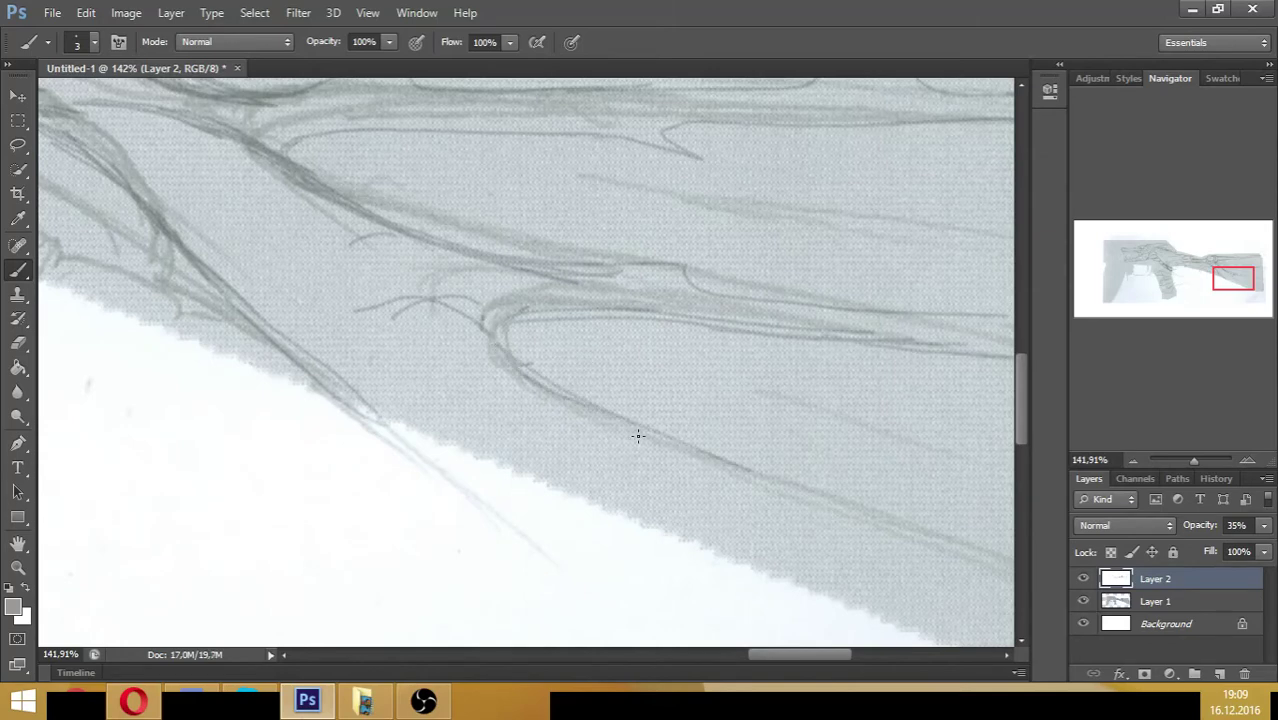
left_click_drag(638, 436, 1004, 566)
left_click_drag(326, 390, 640, 620)
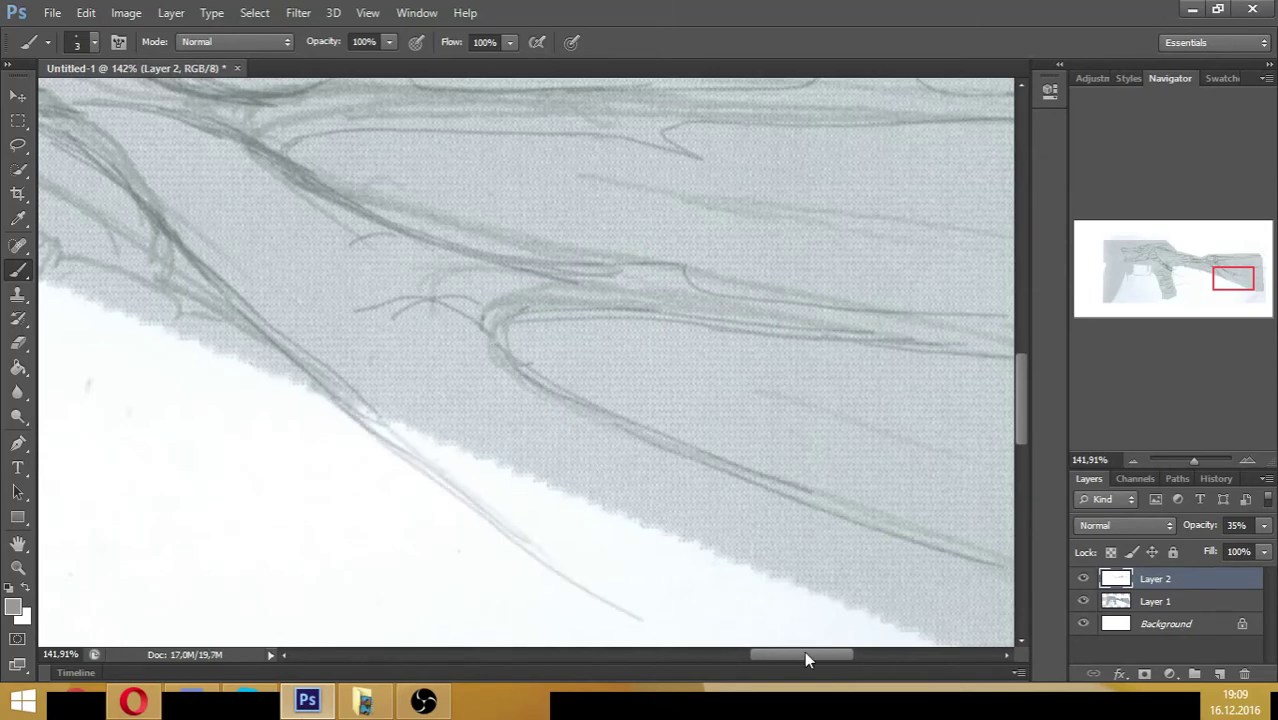
left_click_drag(1228, 278, 1247, 282)
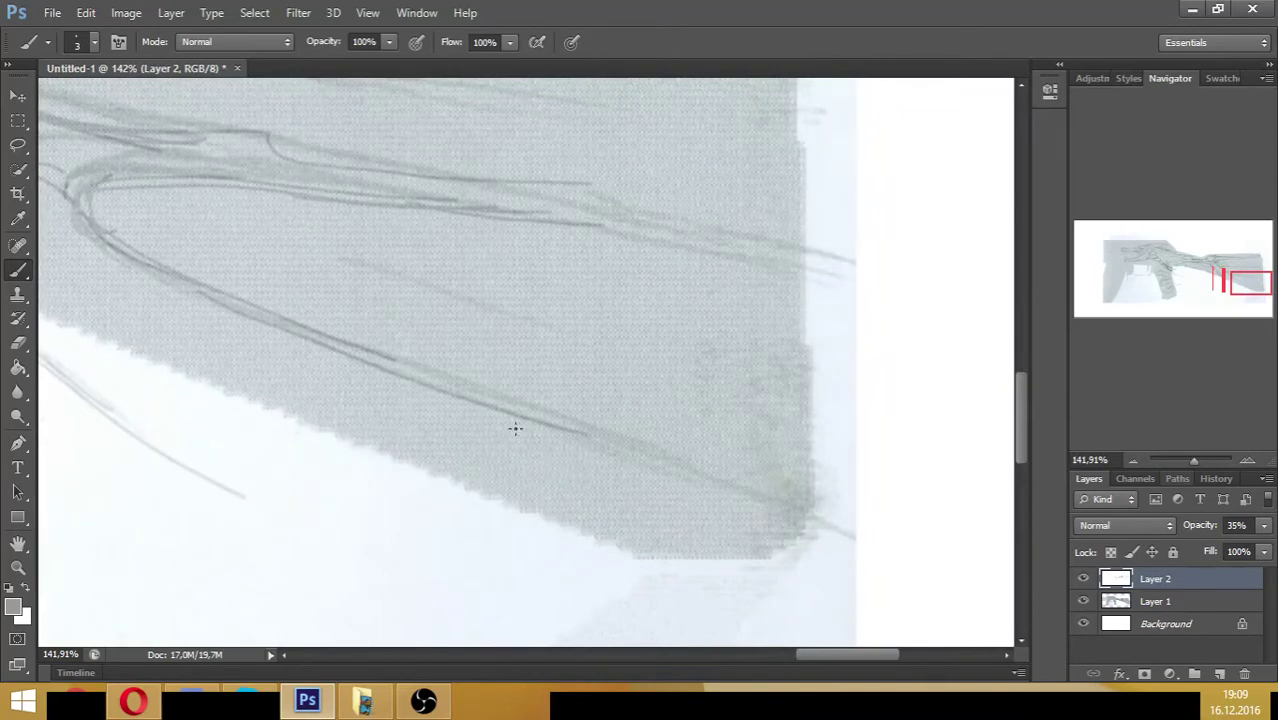
mouse_move(596, 442)
left_mouse_down()
mouse_move(878, 532)
mouse_move(905, 523)
left_mouse_up()
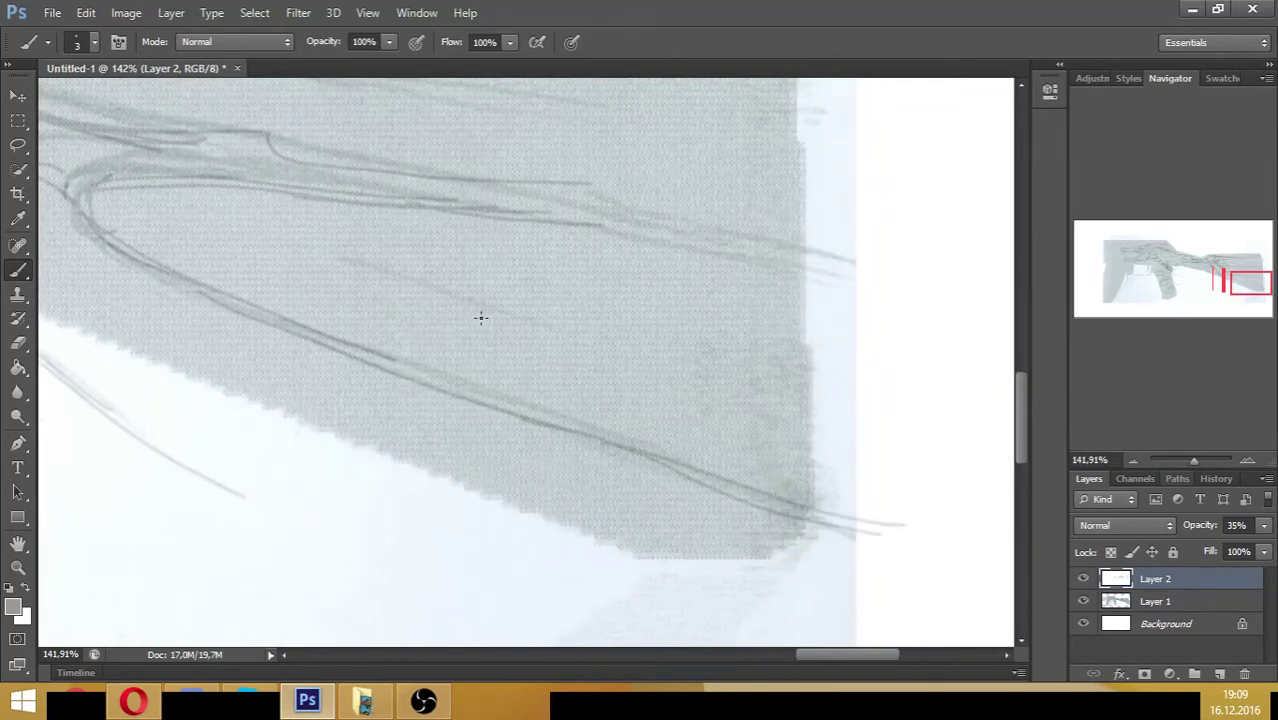
- Add two membrane creases between the rear branches, and extend the third finger past the stock's rear with a small spike on top
left_click_drag(362, 284, 626, 372)
left_click_drag(455, 315, 766, 378)
left_click_drag(585, 184, 946, 254)
left_click_drag(697, 229, 884, 244)
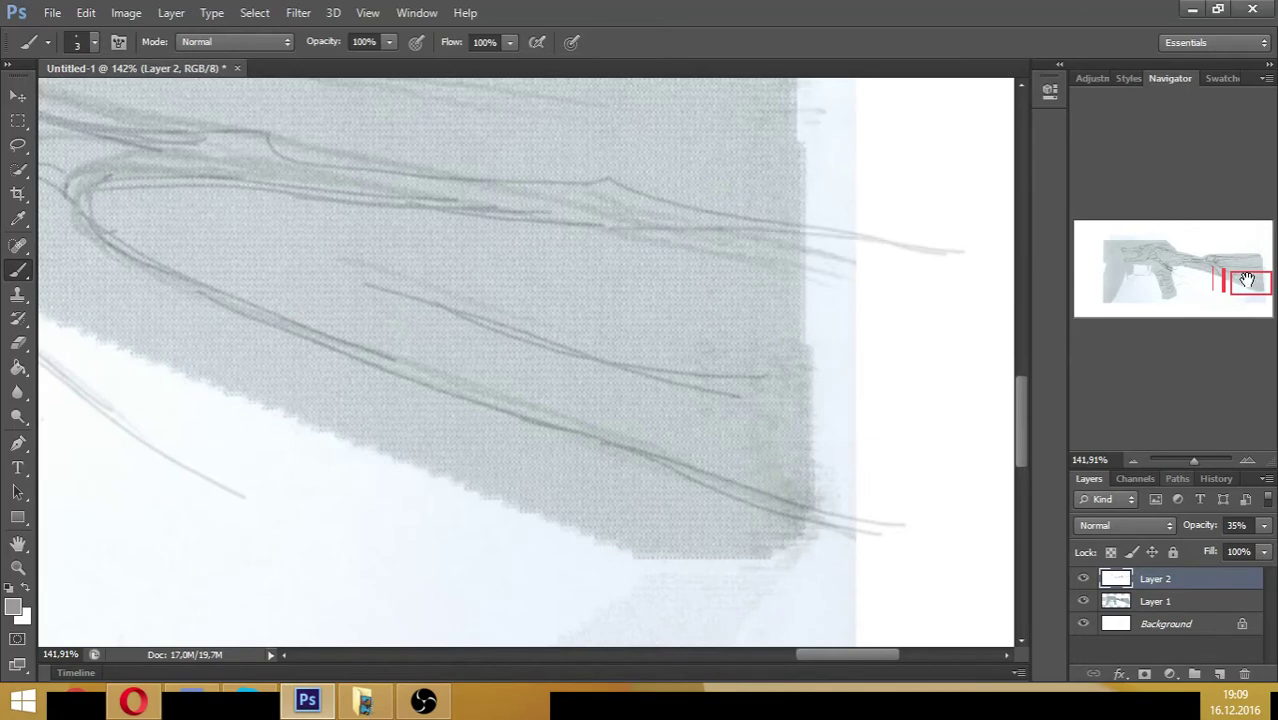
- Sketch curved, claw-like strands at the wing's base, hanging over the white gap behind the grip
left_click_drag(1246, 283, 1173, 266)
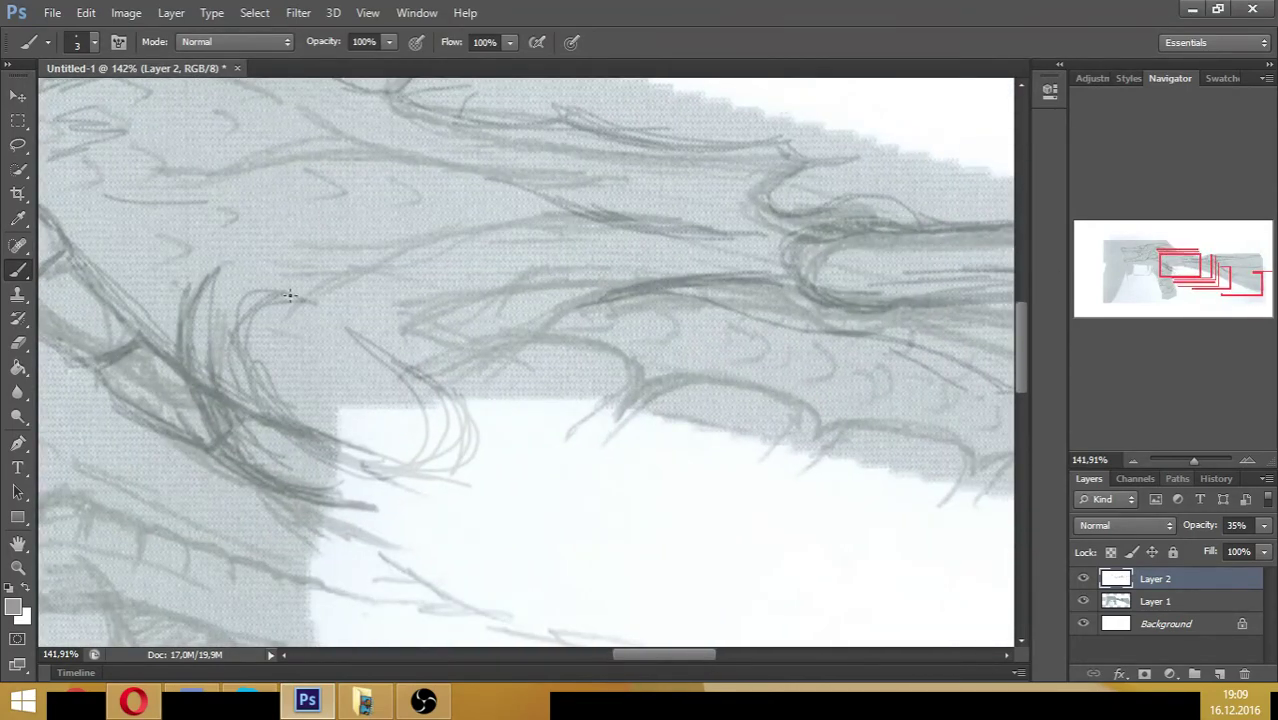
mouse_move(289, 295)
left_mouse_down()
mouse_move(428, 300)
mouse_move(490, 290)
mouse_move(482, 277)
mouse_move(498, 358)
mouse_move(491, 436)
mouse_move(471, 445)
mouse_move(482, 440)
left_mouse_up()
mouse_move(522, 351)
left_mouse_down()
mouse_move(600, 430)
mouse_move(645, 502)
mouse_move(592, 428)
left_mouse_up()
mouse_move(520, 358)
left_mouse_down()
mouse_move(617, 508)
mouse_move(634, 506)
left_mouse_up()
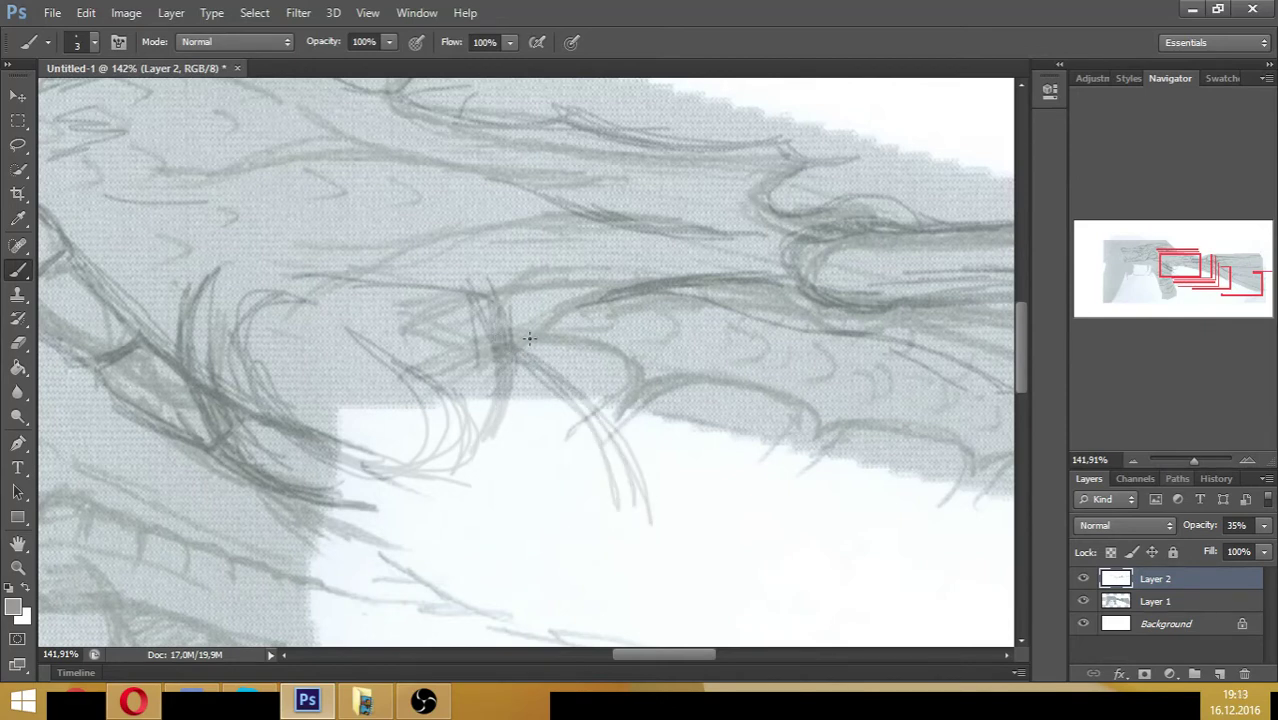
left_click_drag(529, 335, 622, 486)
left_click_drag(558, 385, 612, 452)
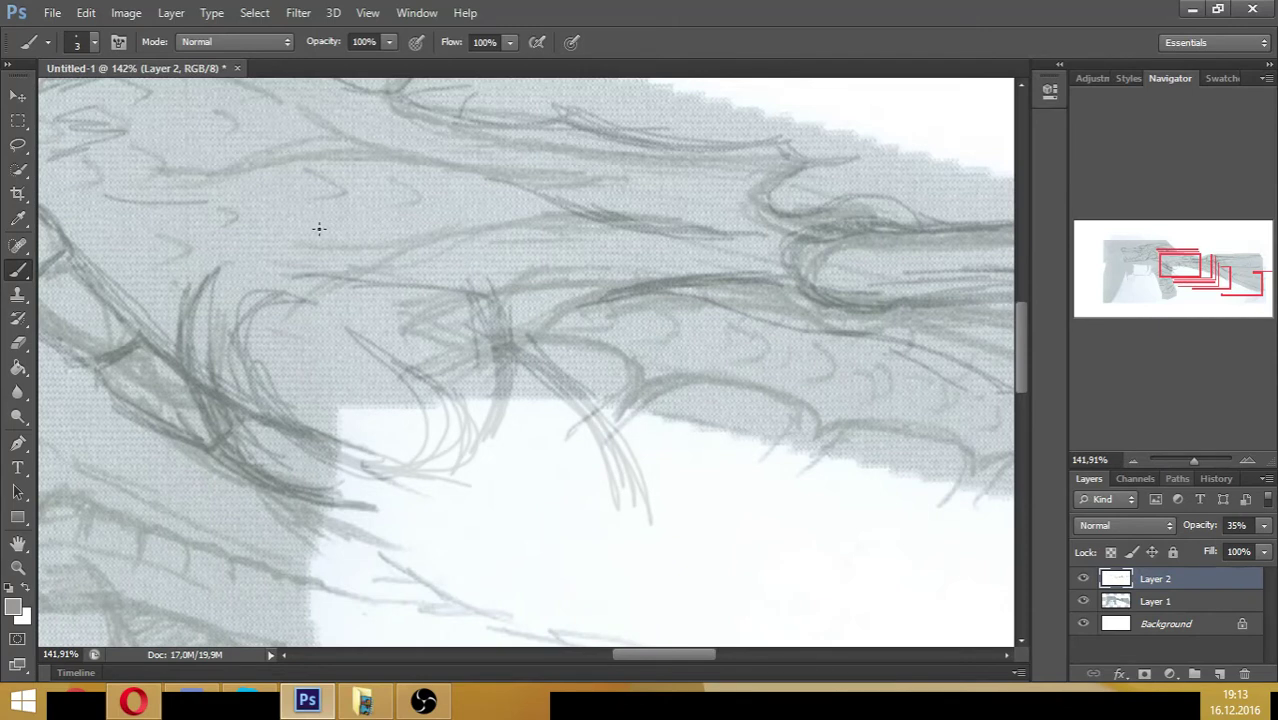
- Add fold lines across the body above the hanging strands and short strokes beneath the wing arm's front joint
mouse_move(282, 220)
left_mouse_down()
mouse_move(613, 262)
mouse_move(485, 248)
mouse_move(545, 290)
mouse_move(359, 220)
mouse_move(351, 237)
mouse_move(451, 234)
mouse_move(402, 166)
mouse_move(434, 222)
left_mouse_up()
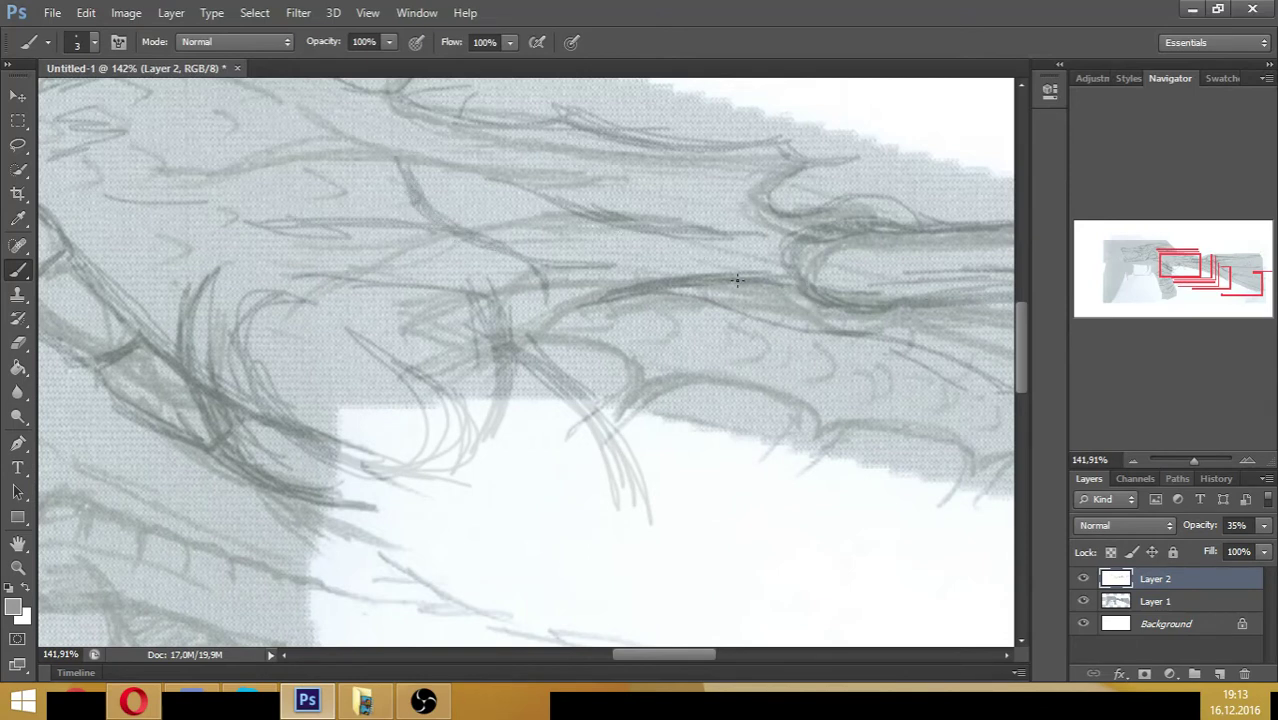
mouse_move(917, 330)
left_mouse_down()
mouse_move(934, 342)
mouse_move(922, 308)
left_mouse_up()
left_click_drag(796, 338, 934, 355)
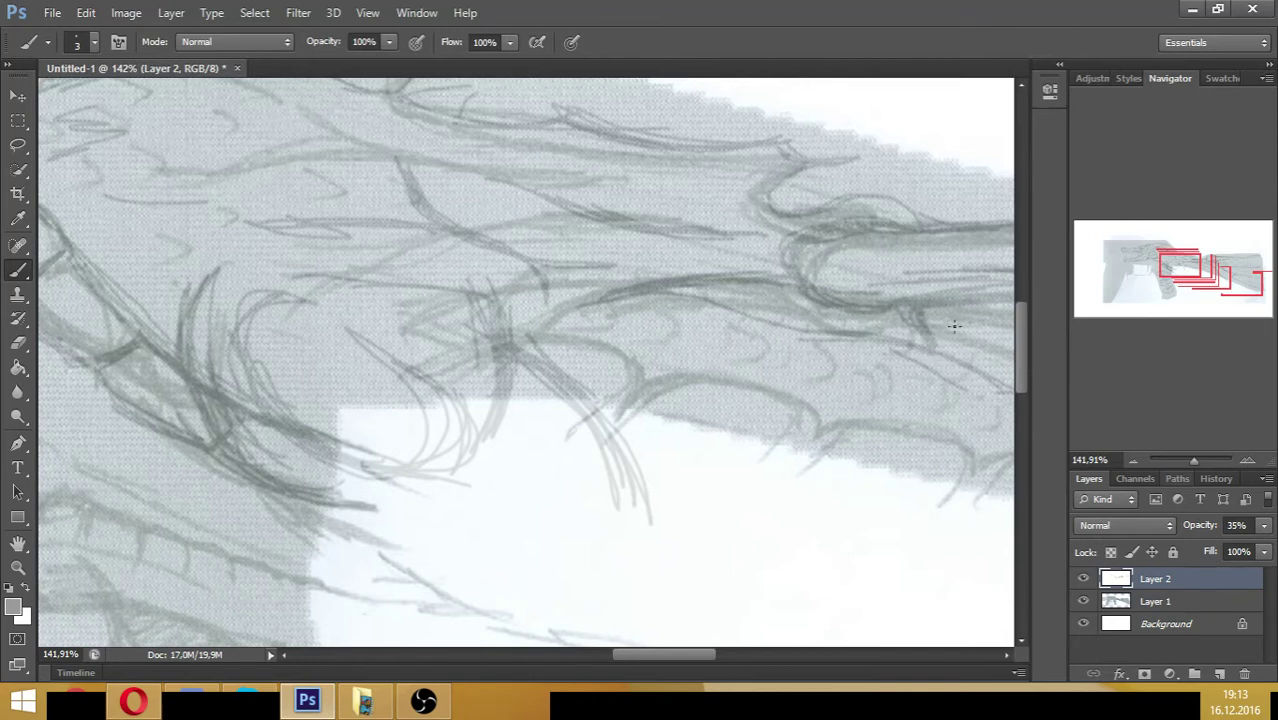
- Draw the long lower contour from the wing's base along the stock's underside to the lowest wing finger
left_click_drag(1176, 273, 1185, 274)
left_click_drag(336, 318, 466, 345)
mouse_move(671, 382)
left_mouse_down()
mouse_move(747, 402)
mouse_move(486, 346)
left_mouse_up()
left_click_drag(594, 368, 975, 470)
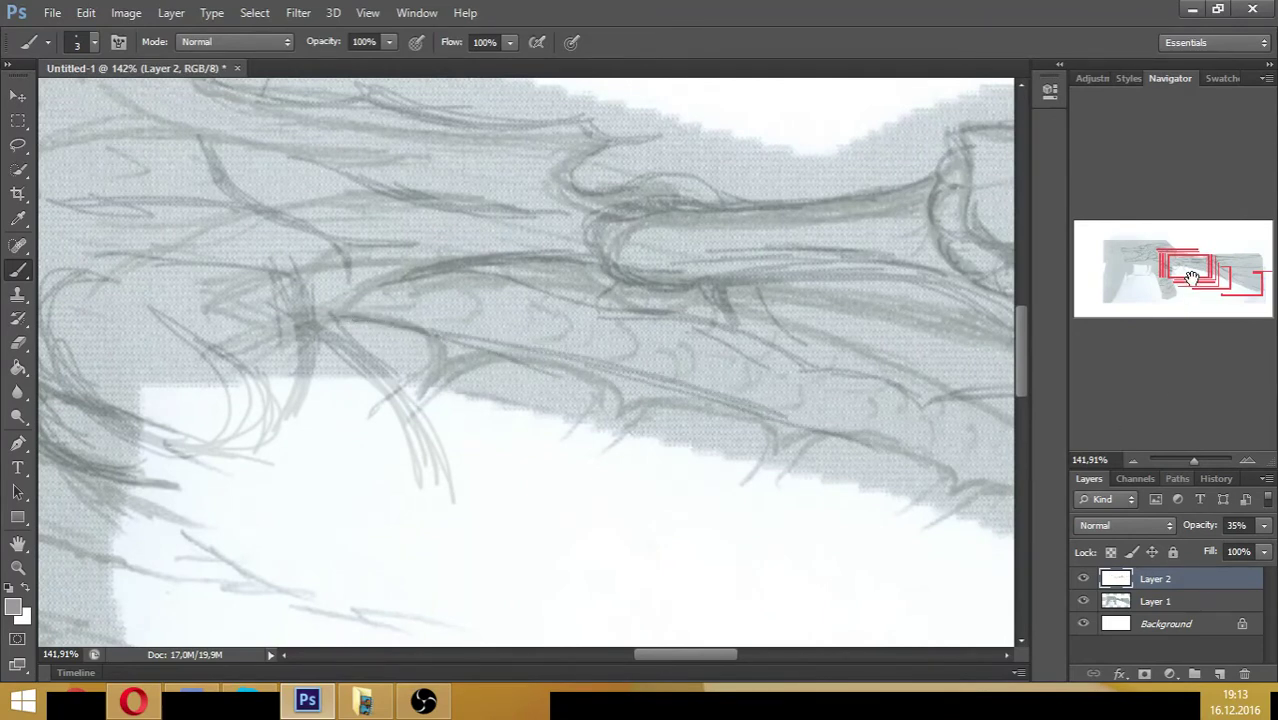
left_click_drag(1191, 275, 1212, 284)
left_click_drag(460, 248, 727, 346)
left_click_drag(600, 305, 815, 384)
mouse_move(738, 352)
left_mouse_down()
mouse_move(456, 252)
mouse_move(454, 304)
left_mouse_up()
- Draw a row of curved spikes hanging from the lower contour along the stock's underside, from the rear to the wing's base
mouse_move(623, 315)
left_mouse_down()
mouse_move(571, 385)
mouse_move(530, 403)
left_mouse_up()
left_click_drag(755, 366, 696, 442)
mouse_move(873, 439)
left_mouse_down()
mouse_move(831, 482)
mouse_move(837, 463)
left_mouse_up()
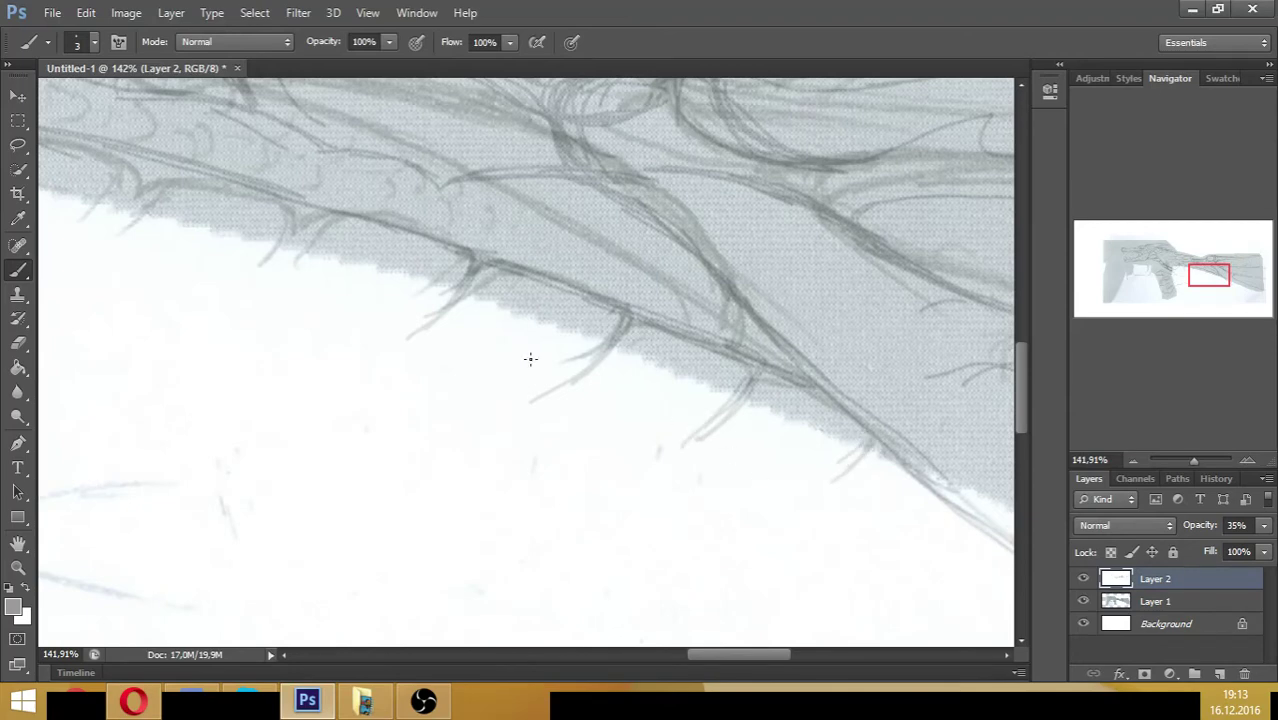
mouse_move(312, 218)
left_mouse_down()
mouse_move(250, 272)
mouse_move(262, 282)
left_mouse_up()
left_click_drag(305, 244, 256, 284)
left_click_drag(316, 210, 282, 266)
left_click_drag(1204, 273, 1170, 274)
left_click_drag(701, 305, 645, 370)
left_click_drag(690, 296, 592, 354)
mouse_move(526, 256)
left_mouse_down()
mouse_move(478, 312)
mouse_move(496, 310)
left_mouse_up()
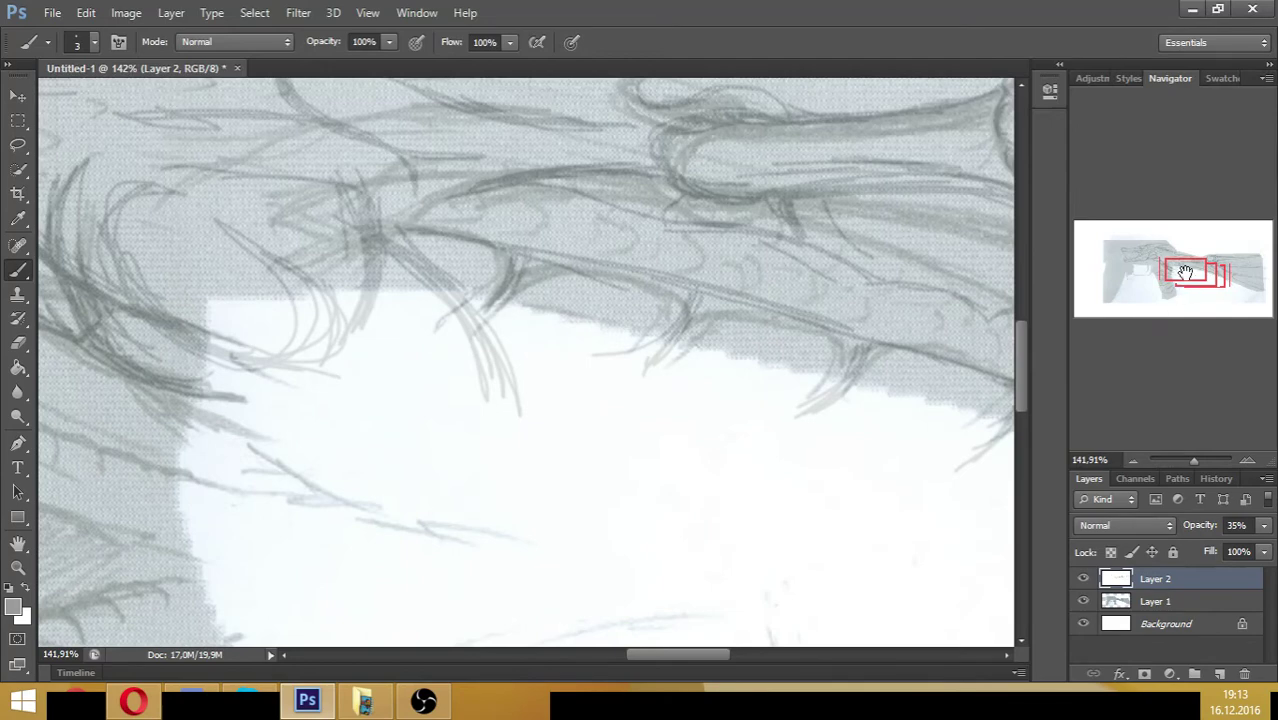
- Outline the upper rounded toe on the pistol grip with its ridged top, and extend its lower edge off the grip's rear
mouse_move(1183, 273)
left_mouse_down()
mouse_move(1143, 254)
mouse_move(1124, 261)
mouse_move(1167, 284)
left_mouse_up()
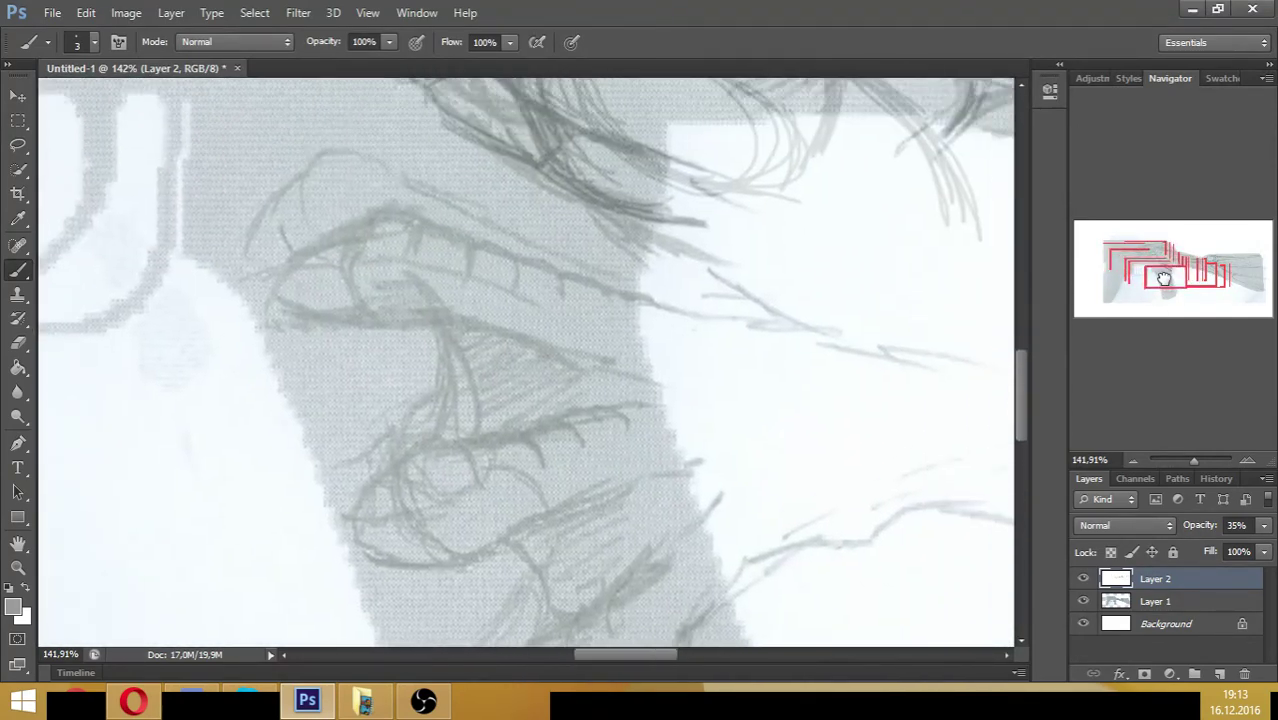
mouse_move(392, 214)
left_mouse_down()
mouse_move(358, 225)
mouse_move(355, 268)
mouse_move(350, 251)
mouse_move(369, 309)
mouse_move(346, 279)
mouse_move(363, 319)
mouse_move(438, 332)
left_mouse_up()
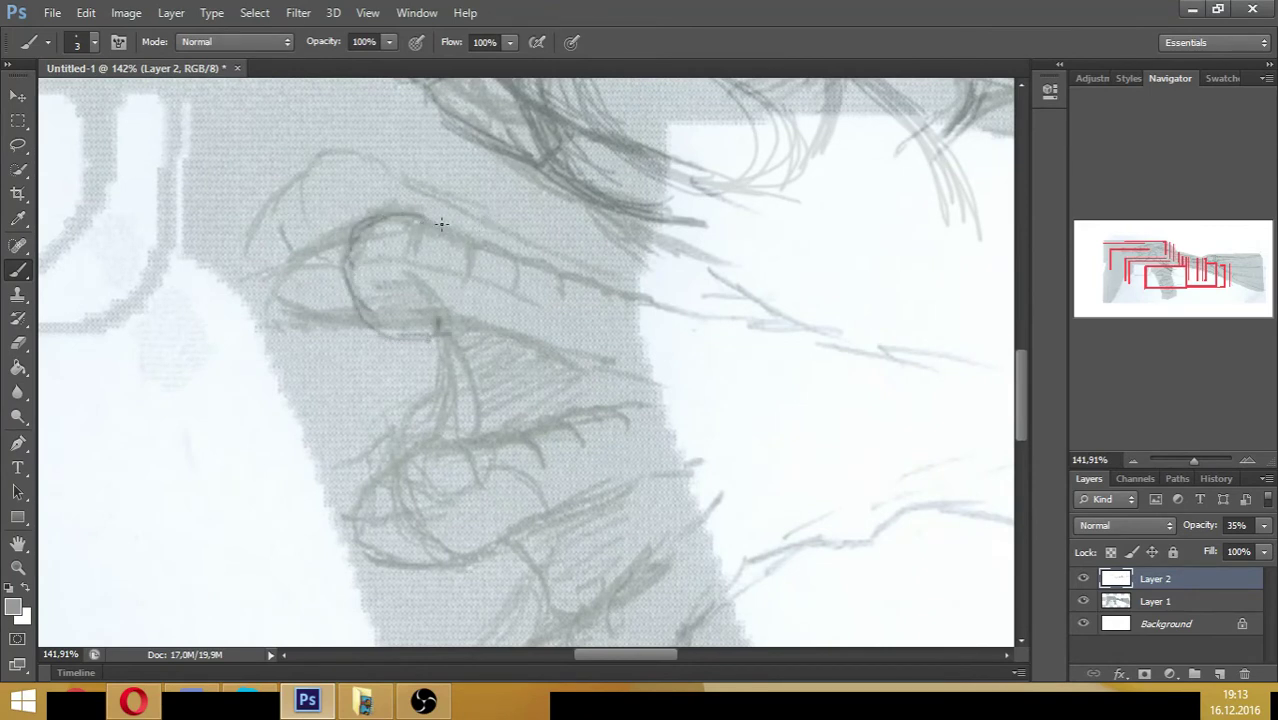
mouse_move(441, 224)
left_mouse_down()
mouse_move(499, 241)
mouse_move(456, 225)
mouse_move(484, 228)
mouse_move(489, 251)
mouse_move(502, 251)
mouse_move(485, 232)
mouse_move(611, 248)
mouse_move(732, 314)
mouse_move(617, 249)
mouse_move(657, 291)
mouse_move(605, 279)
mouse_move(575, 245)
mouse_move(572, 321)
mouse_move(552, 296)
left_mouse_up()
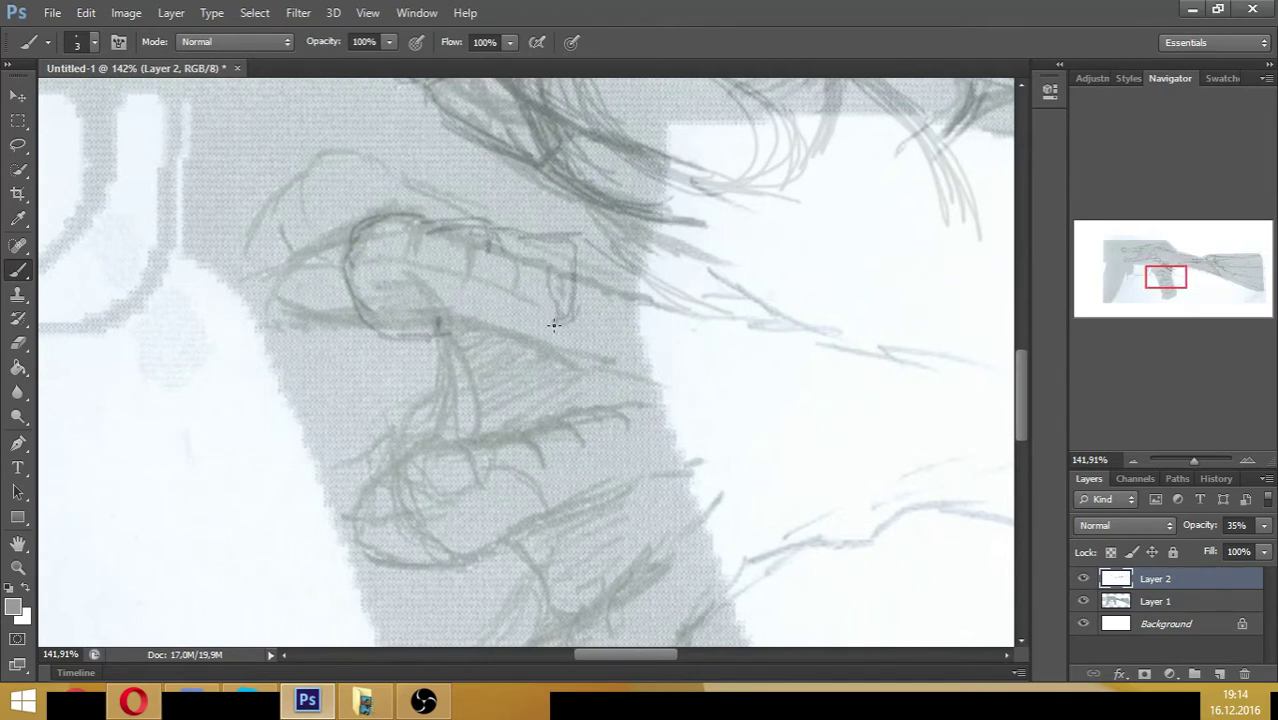
mouse_move(461, 334)
left_mouse_down()
mouse_move(560, 329)
mouse_move(489, 341)
mouse_move(567, 338)
mouse_move(621, 364)
mouse_move(561, 331)
mouse_move(641, 382)
mouse_move(705, 391)
left_mouse_up()
left_click_drag(584, 345, 694, 390)
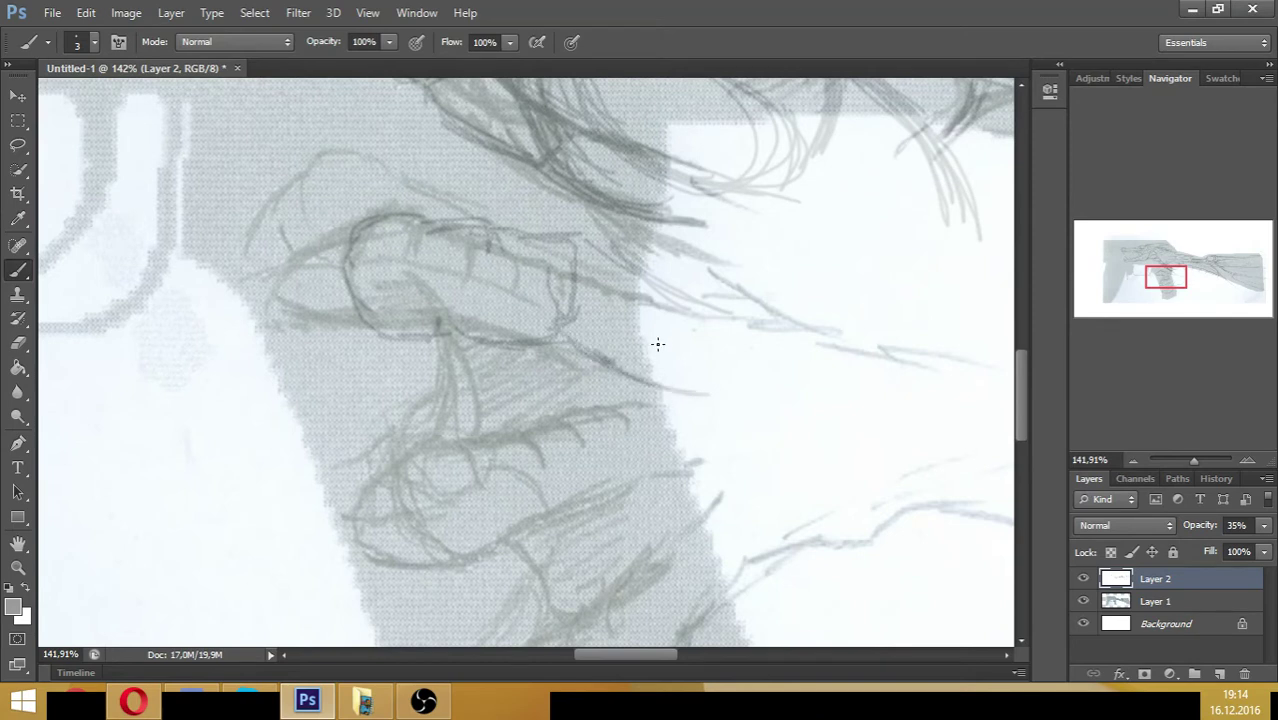
- Extend the upper toe's outline toward the grip's rear edge and draw the fold line running down beneath the toe
mouse_move(587, 249)
left_mouse_down()
mouse_move(666, 266)
mouse_move(623, 259)
mouse_move(684, 293)
left_mouse_up()
mouse_move(429, 291)
left_mouse_down()
mouse_move(469, 355)
mouse_move(473, 414)
mouse_move(587, 360)
left_mouse_up()
mouse_move(447, 305)
left_mouse_down()
mouse_move(567, 326)
mouse_move(437, 309)
mouse_move(533, 333)
left_mouse_up()
mouse_move(629, 370)
left_mouse_down()
mouse_move(583, 334)
mouse_move(603, 358)
left_mouse_up()
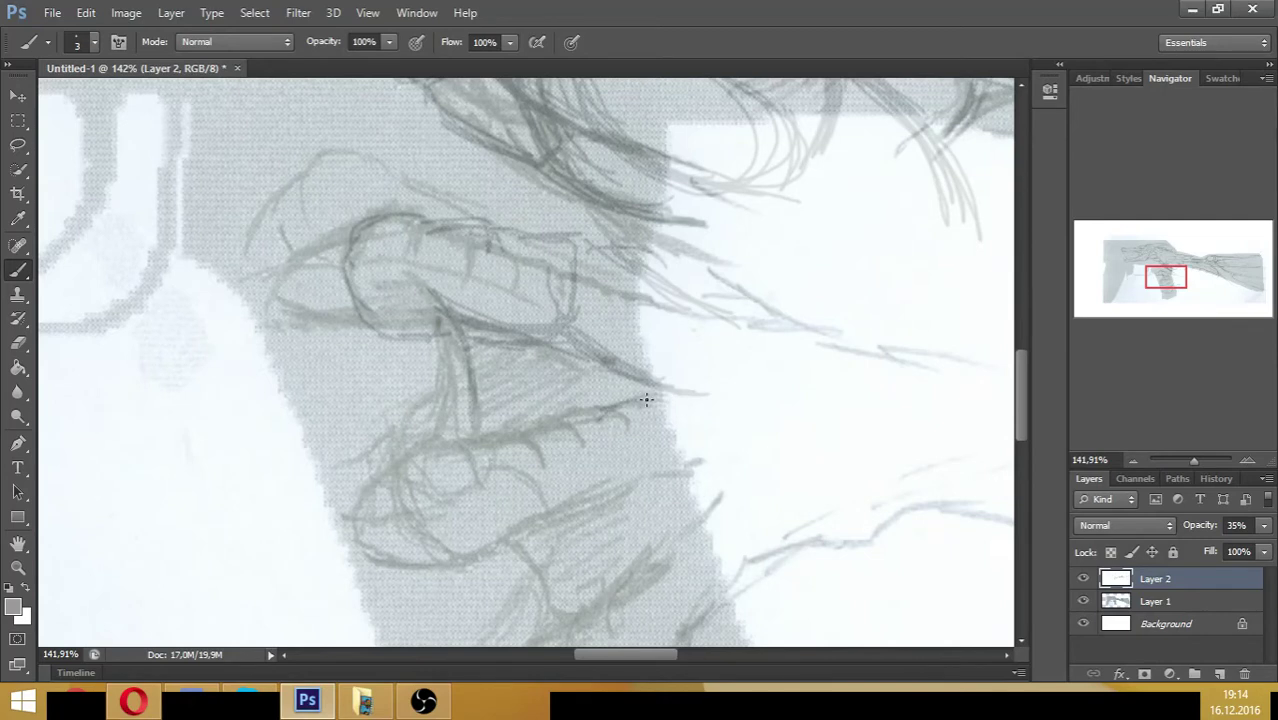
- Draw the middle toe's upper and lower edges with a joint line across it and a rounded end at the grip's rear
mouse_move(556, 407)
left_mouse_down()
mouse_move(489, 437)
mouse_move(519, 421)
mouse_move(435, 441)
mouse_move(500, 437)
mouse_move(435, 446)
left_mouse_up()
mouse_move(556, 412)
left_mouse_down()
mouse_move(595, 512)
mouse_move(553, 409)
mouse_move(607, 515)
mouse_move(588, 490)
mouse_move(586, 528)
mouse_move(604, 523)
mouse_move(474, 572)
mouse_move(713, 486)
left_mouse_up()
left_click_drag(628, 508, 748, 470)
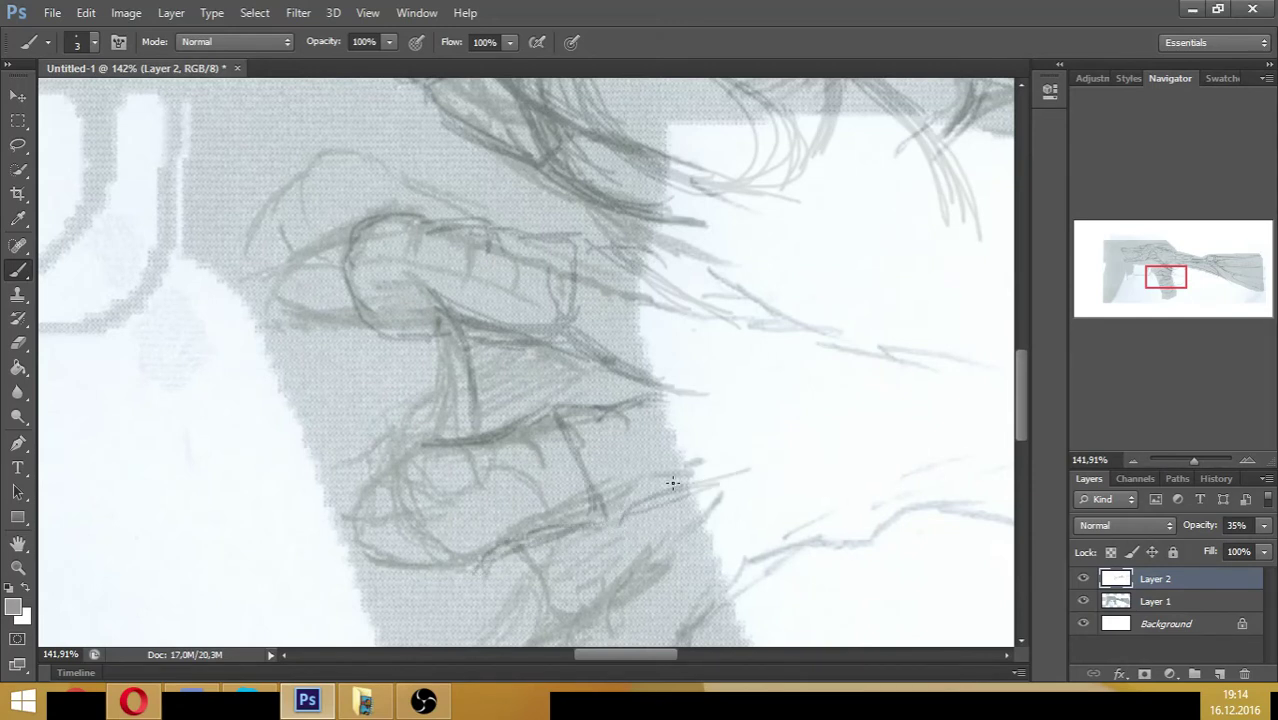
left_click_drag(662, 485, 717, 467)
mouse_move(594, 358)
left_mouse_down()
mouse_move(674, 370)
mouse_move(706, 394)
mouse_move(671, 361)
mouse_move(696, 398)
mouse_move(614, 404)
mouse_move(691, 398)
mouse_move(565, 428)
mouse_move(629, 491)
mouse_move(620, 498)
mouse_move(643, 453)
mouse_move(626, 412)
mouse_move(675, 441)
mouse_move(649, 408)
mouse_move(676, 471)
left_mouse_up()
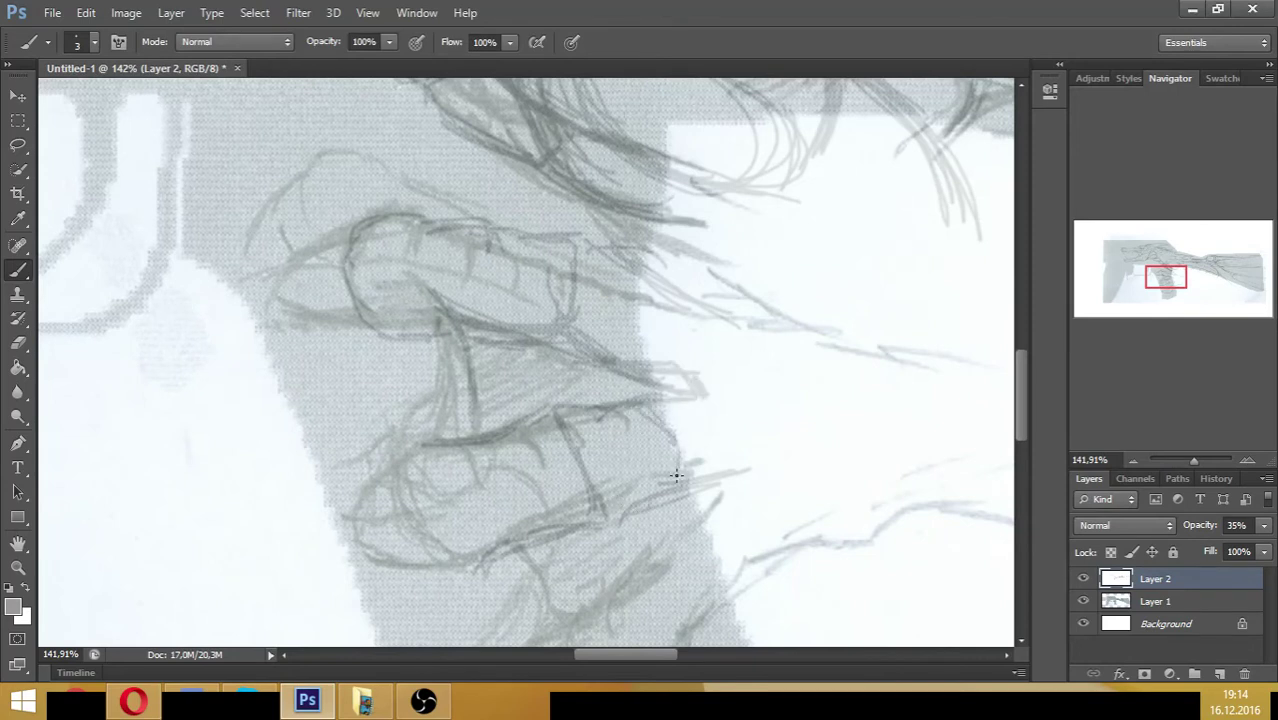
left_click_drag(652, 412, 676, 471)
- Round off the middle toe's front end and outline the upper toe's pointed claw at the grip's front edge
mouse_move(410, 451)
left_mouse_down()
mouse_move(402, 496)
mouse_move(420, 536)
mouse_move(393, 468)
left_mouse_up()
mouse_move(424, 562)
left_mouse_down()
mouse_move(509, 571)
mouse_move(494, 575)
mouse_move(512, 562)
mouse_move(462, 567)
left_mouse_up()
mouse_move(390, 475)
left_mouse_down()
mouse_move(355, 522)
mouse_move(357, 552)
mouse_move(402, 578)
mouse_move(436, 577)
mouse_move(362, 561)
mouse_move(449, 573)
mouse_move(407, 575)
mouse_move(534, 548)
left_mouse_up()
mouse_move(358, 240)
left_mouse_down()
mouse_move(293, 288)
mouse_move(351, 242)
mouse_move(267, 310)
mouse_move(285, 297)
mouse_move(268, 335)
left_mouse_up()
mouse_move(288, 292)
left_mouse_down()
mouse_move(281, 340)
mouse_move(308, 261)
mouse_move(290, 268)
mouse_move(265, 339)
mouse_move(275, 347)
mouse_move(383, 330)
mouse_move(279, 336)
mouse_move(437, 334)
mouse_move(450, 328)
mouse_move(418, 276)
mouse_move(432, 324)
mouse_move(418, 256)
mouse_move(425, 320)
left_mouse_up()
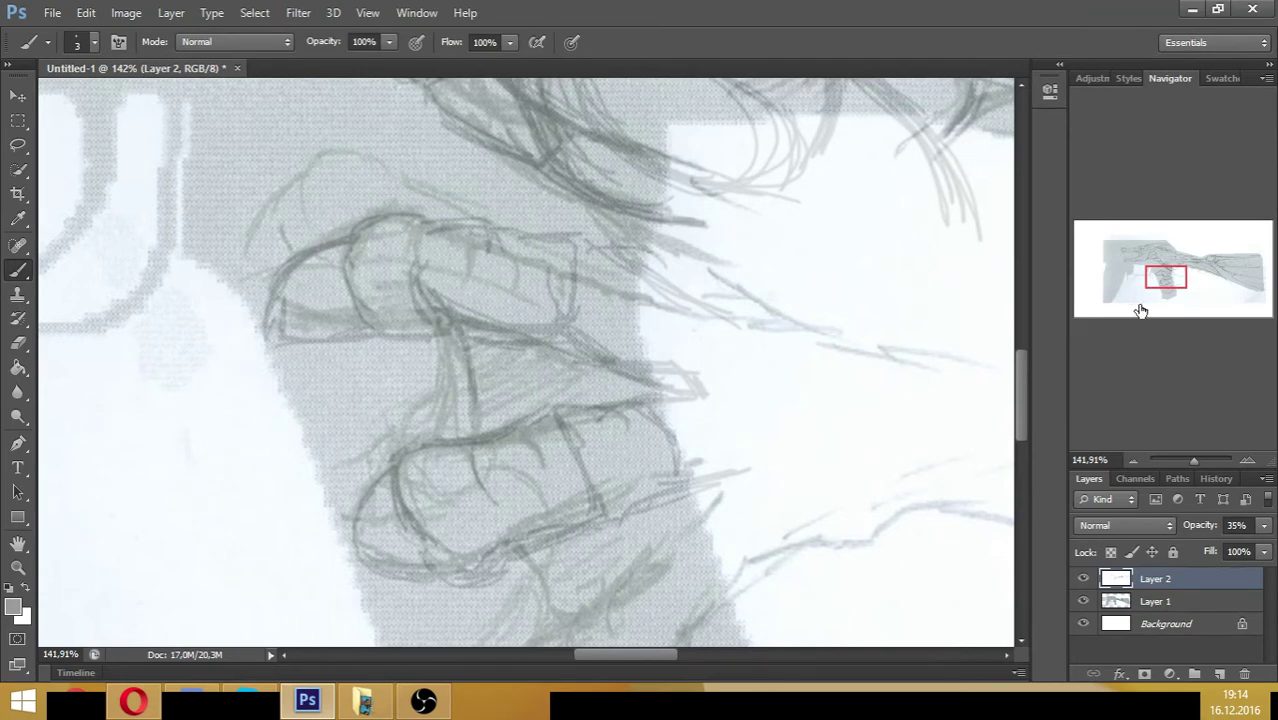
- Outline the rounded lowest toe near the grip's lower end and add short strokes trailing off its rear
left_click_drag(1153, 280, 1161, 290)
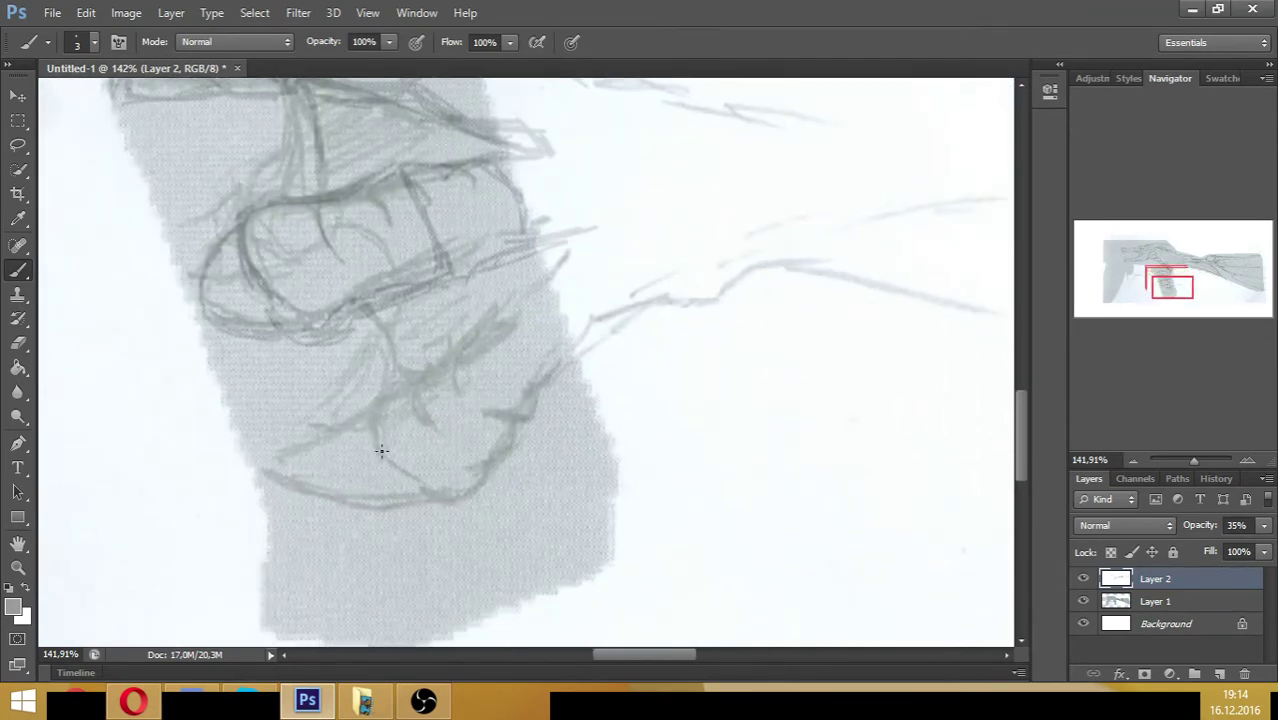
mouse_move(381, 451)
left_mouse_down()
mouse_move(396, 484)
mouse_move(442, 510)
mouse_move(491, 488)
mouse_move(487, 474)
mouse_move(407, 515)
left_mouse_up()
left_click_drag(486, 484, 545, 434)
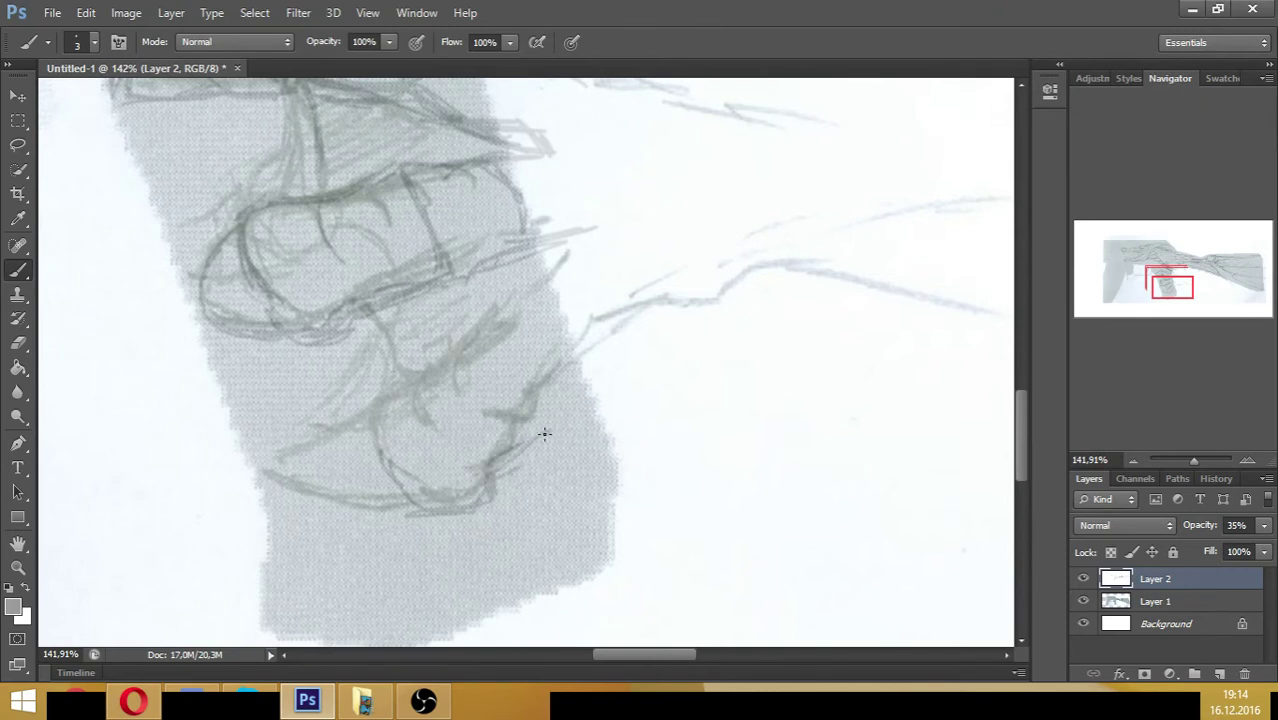
left_click_drag(476, 366, 516, 396)
mouse_move(438, 391)
left_mouse_down()
mouse_move(375, 398)
mouse_move(426, 378)
mouse_move(394, 449)
mouse_move(380, 425)
mouse_move(380, 468)
left_mouse_up()
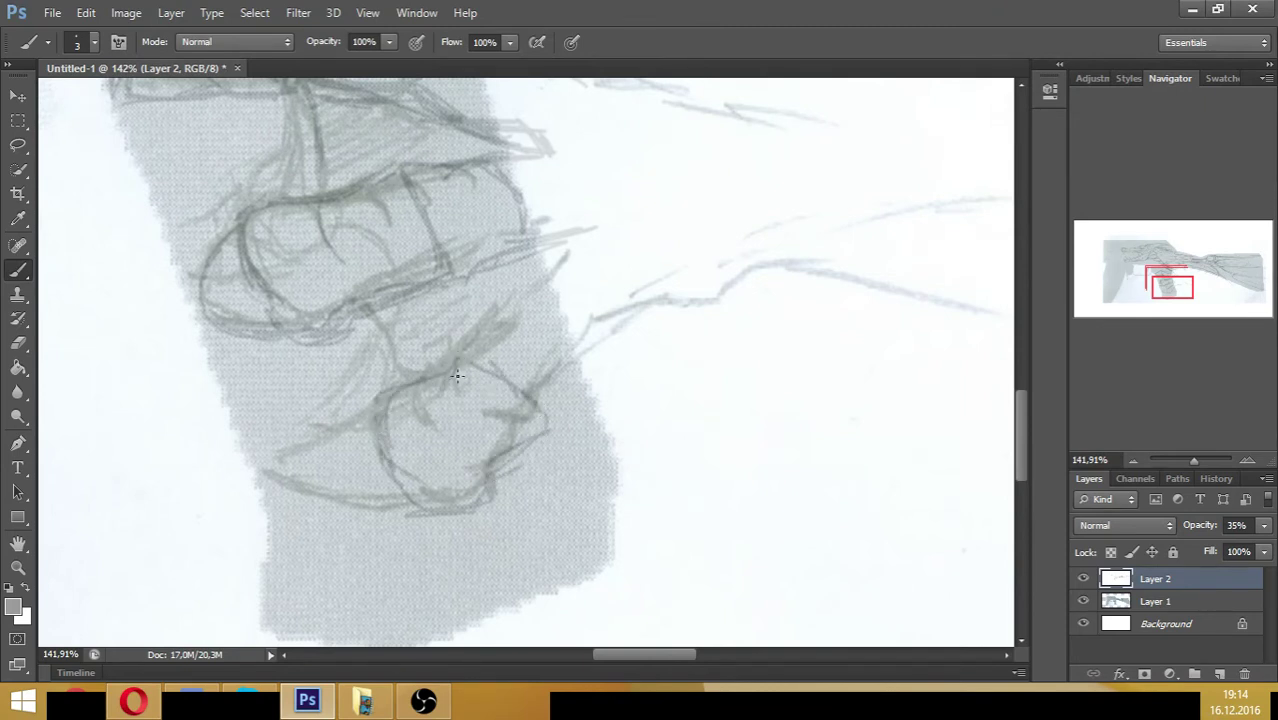
left_click_drag(470, 350, 580, 285)
mouse_move(560, 420)
left_mouse_down()
mouse_move(630, 358)
mouse_move(566, 400)
mouse_move(460, 356)
left_mouse_up()
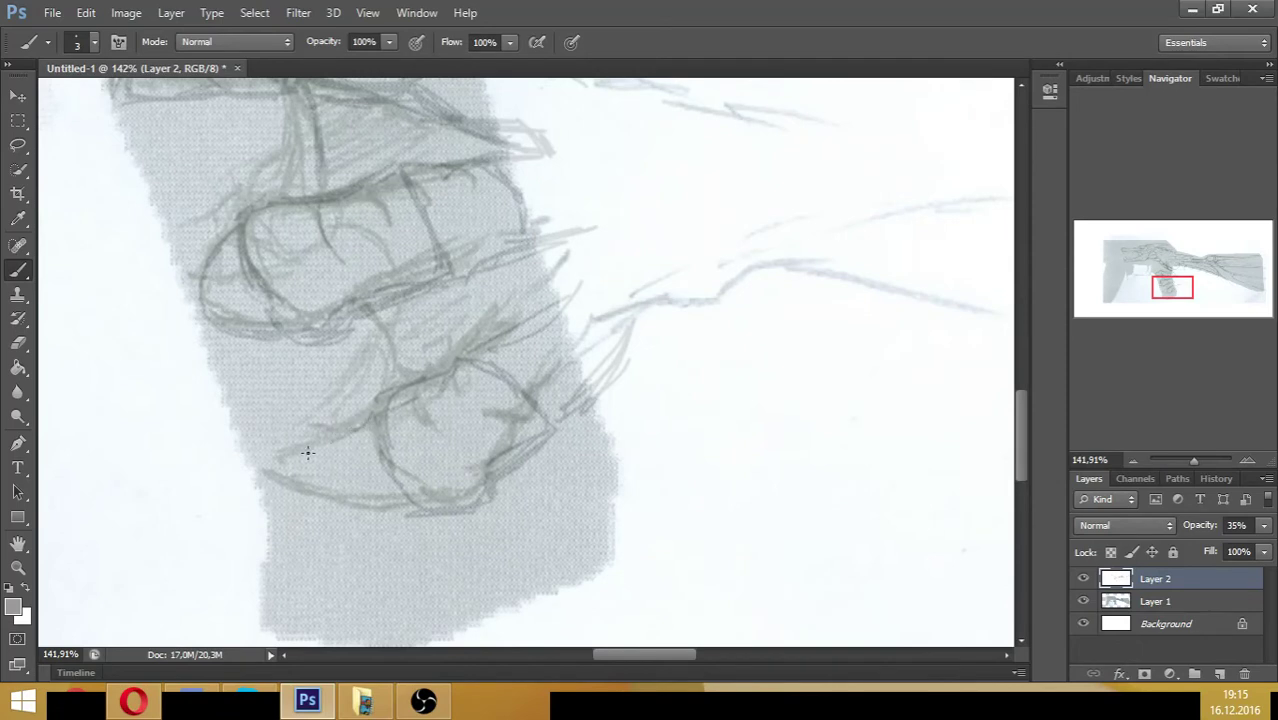
- Draw the lowest toe's pointed claw, the fold line linking it to the middle toe, and short strokes behind its knuckle
mouse_move(272, 466)
left_mouse_down()
mouse_move(350, 505)
mouse_move(420, 507)
left_mouse_up()
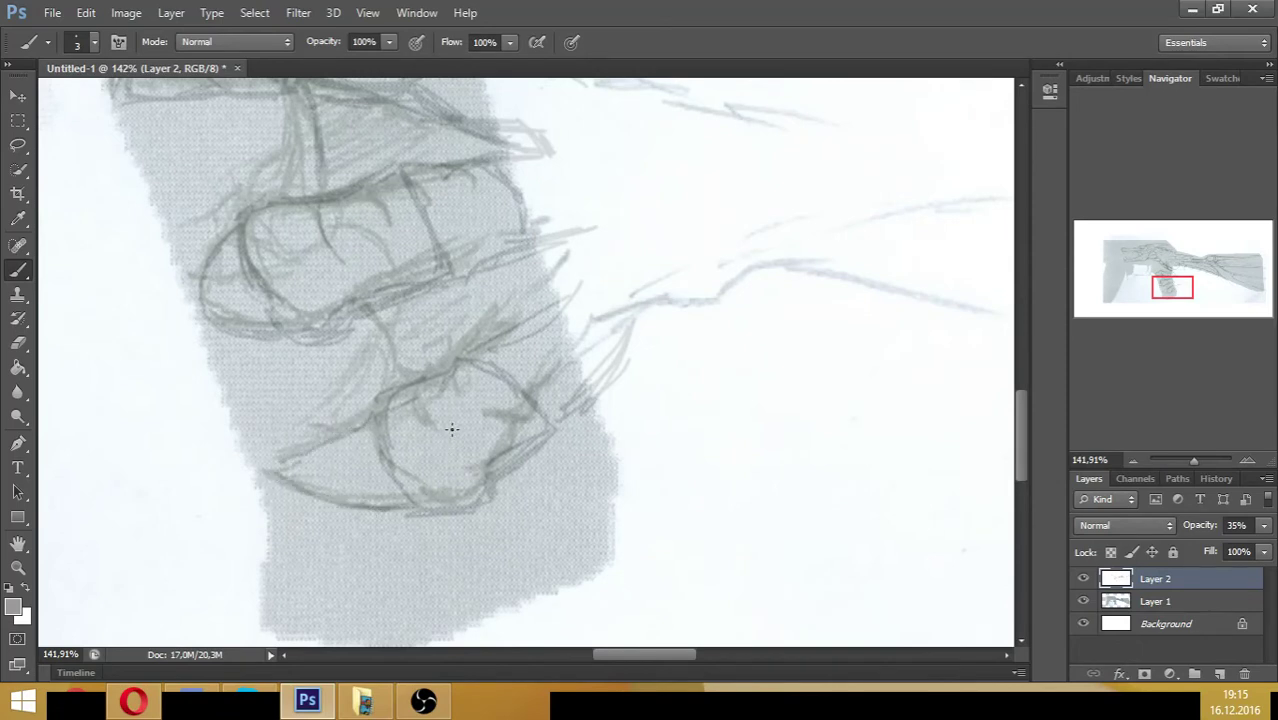
left_click_drag(451, 429, 484, 467)
left_click_drag(498, 348, 610, 289)
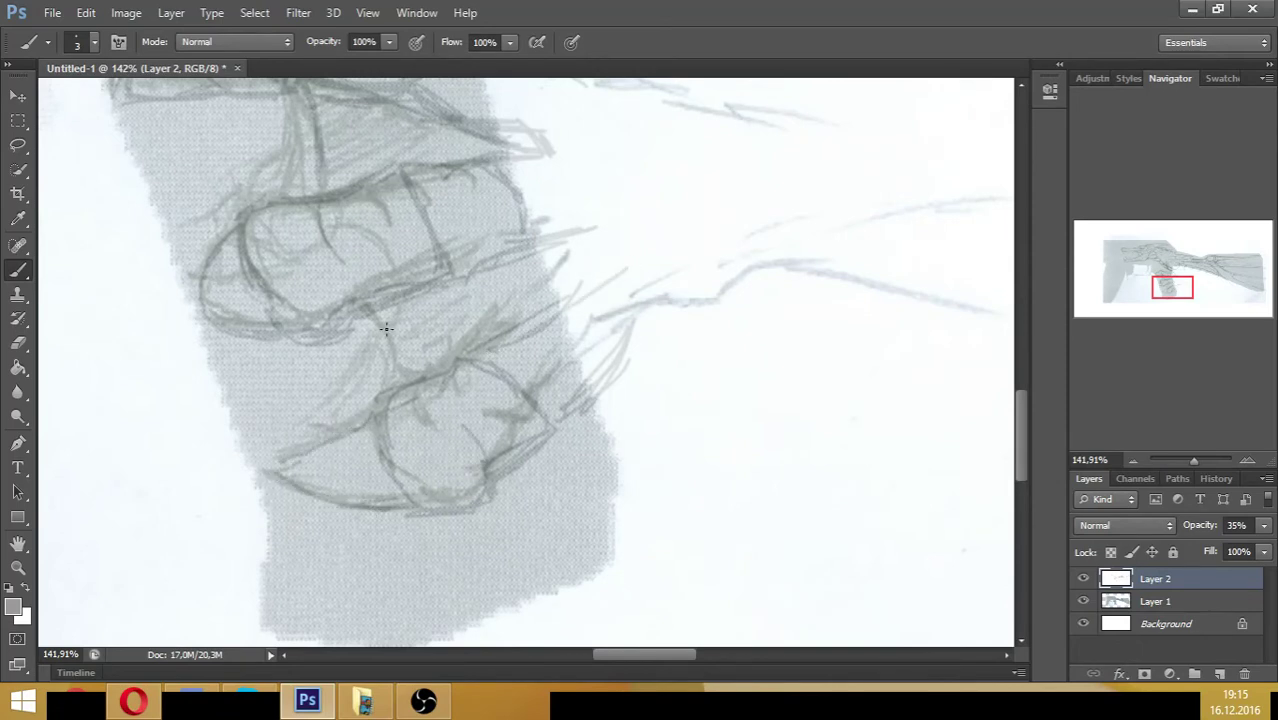
left_click_drag(357, 297, 410, 416)
mouse_move(472, 360)
left_mouse_down()
mouse_move(446, 405)
mouse_move(589, 298)
left_mouse_up()
mouse_move(543, 340)
left_mouse_down()
mouse_move(608, 291)
mouse_move(567, 332)
left_mouse_up()
mouse_move(506, 368)
left_mouse_down()
mouse_move(542, 334)
mouse_move(511, 379)
mouse_move(484, 478)
left_mouse_up()
- Draw the foot's lower and upper contours running rearward off the grip, with short strokes along the upper one
mouse_move(568, 434)
left_mouse_down()
mouse_move(642, 297)
mouse_move(939, 277)
mouse_move(807, 269)
mouse_move(918, 275)
left_mouse_up()
mouse_move(771, 268)
left_mouse_down()
mouse_move(664, 306)
mouse_move(718, 292)
left_mouse_up()
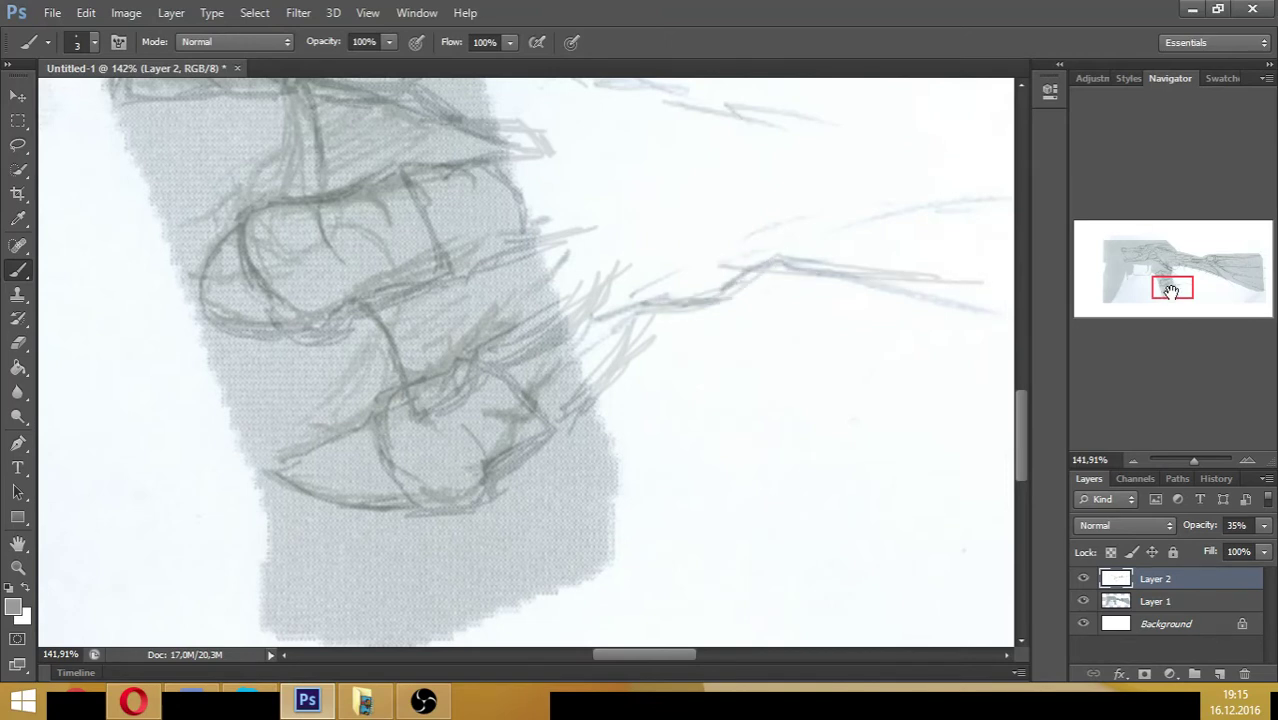
left_click_drag(1169, 292, 1172, 282)
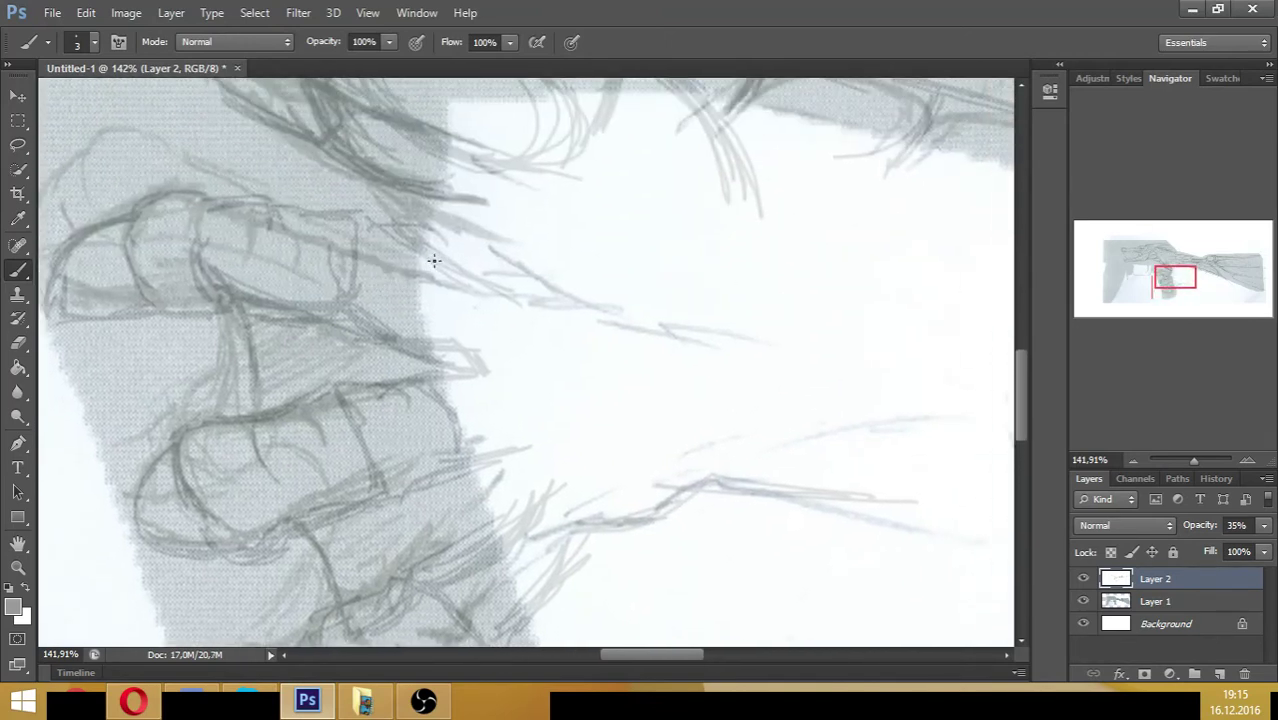
scroll(460, 272, "up", 1)
mouse_move(474, 277)
left_mouse_down()
mouse_move(611, 317)
mouse_move(719, 322)
mouse_move(853, 380)
mouse_move(747, 325)
mouse_move(848, 382)
left_mouse_up()
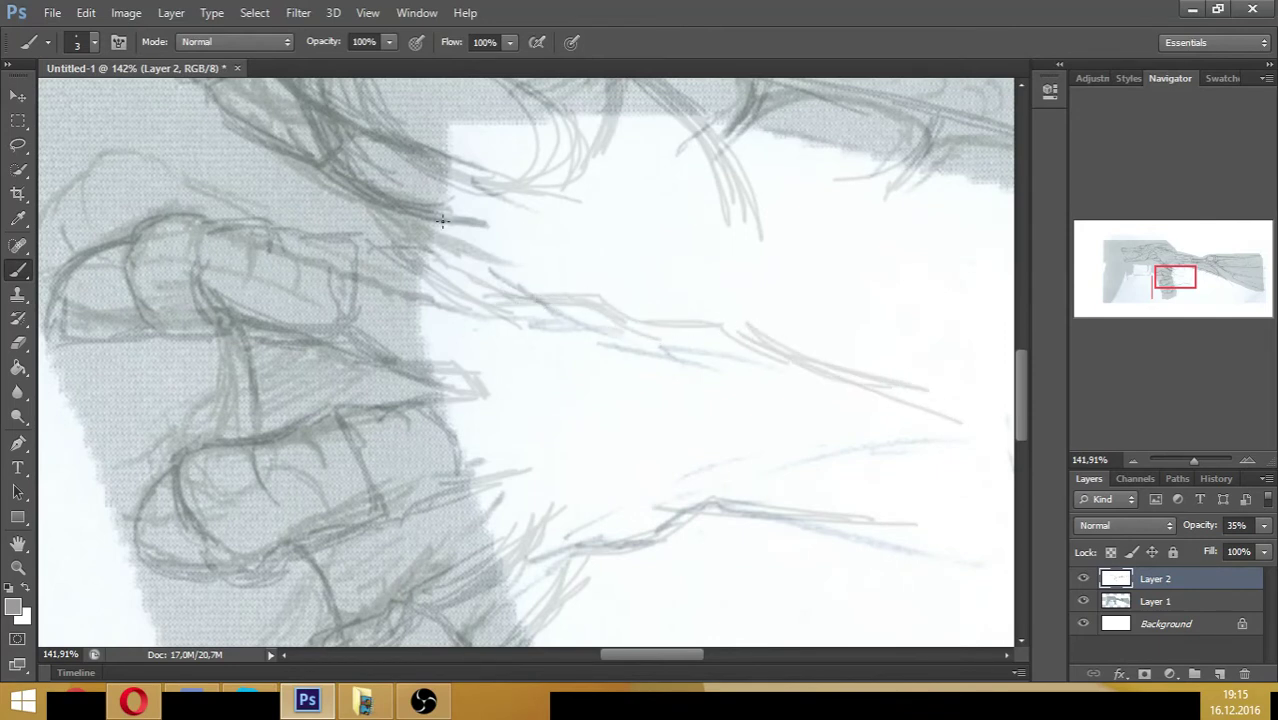
mouse_move(442, 220)
left_mouse_down()
mouse_move(476, 288)
mouse_move(428, 205)
mouse_move(462, 277)
mouse_move(490, 283)
mouse_move(440, 262)
mouse_move(578, 310)
left_mouse_up()
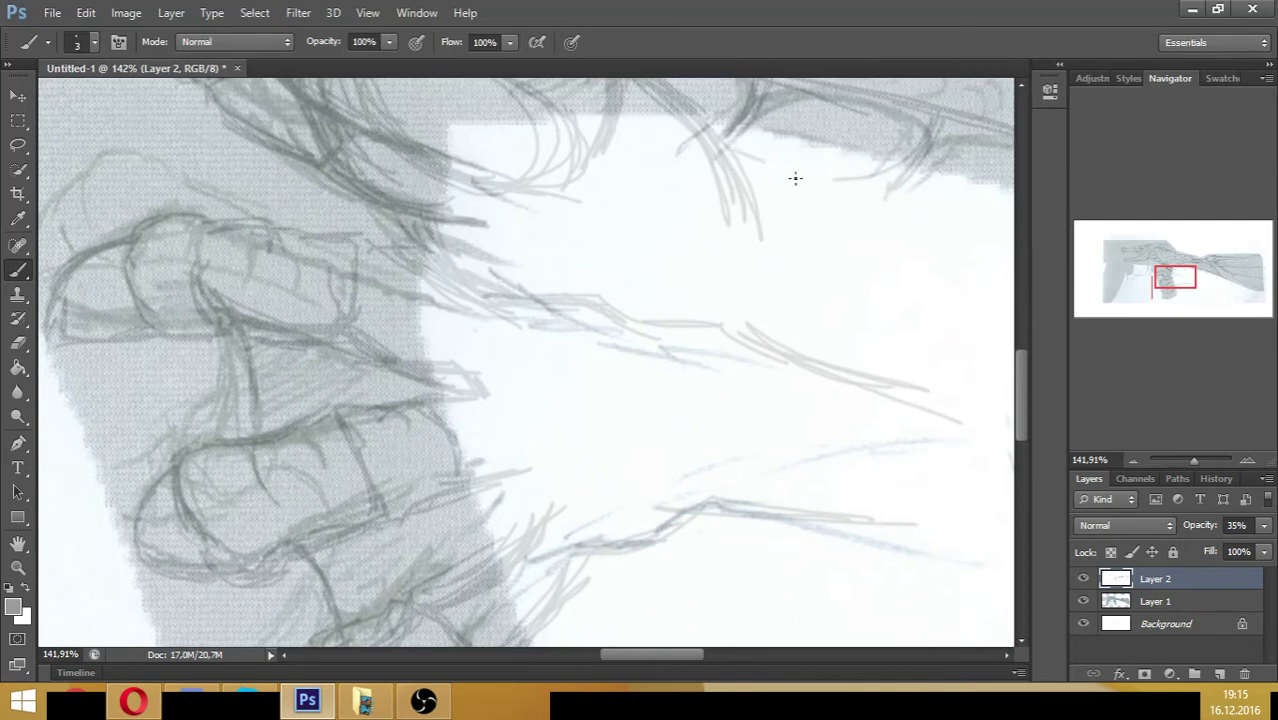
left_click_drag(765, 153, 960, 277)
left_click_drag(867, 214, 950, 272)
- Hide the scan on Layer 1 and set the line drawing on Layer 2 to 67% opacity
left_click_drag(1192, 462, 1180, 462)
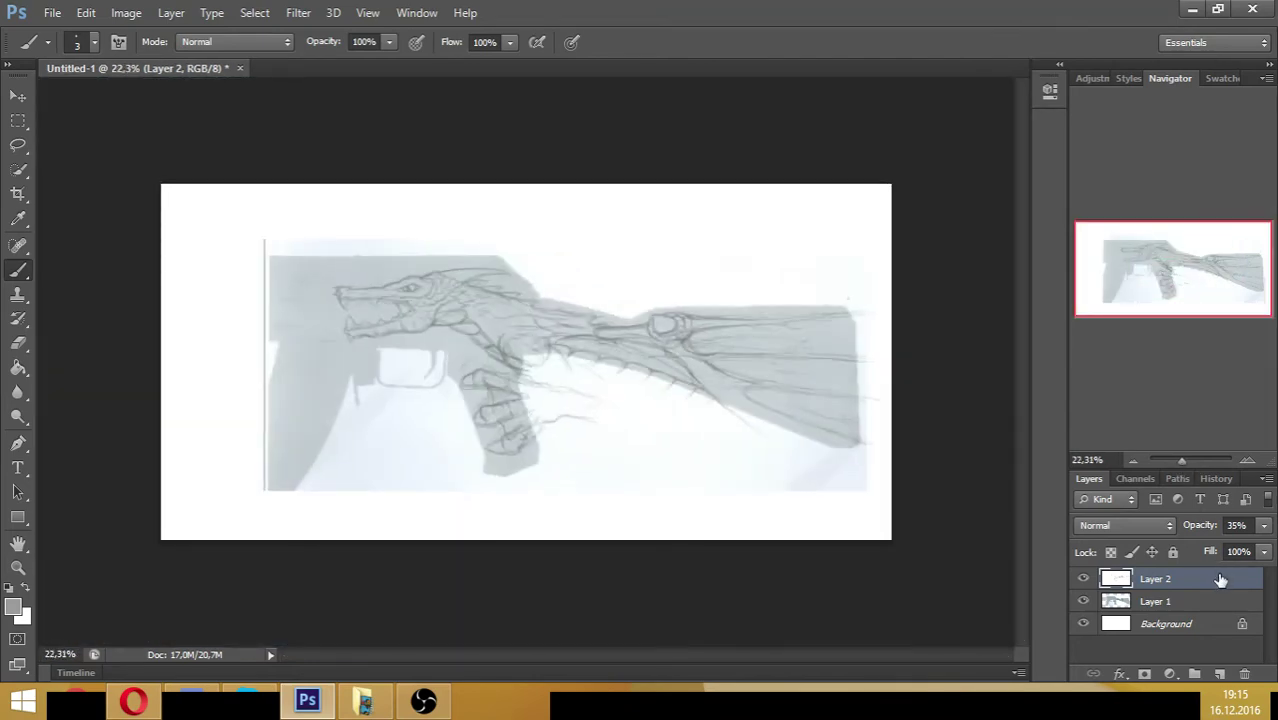
left_click(1083, 601)
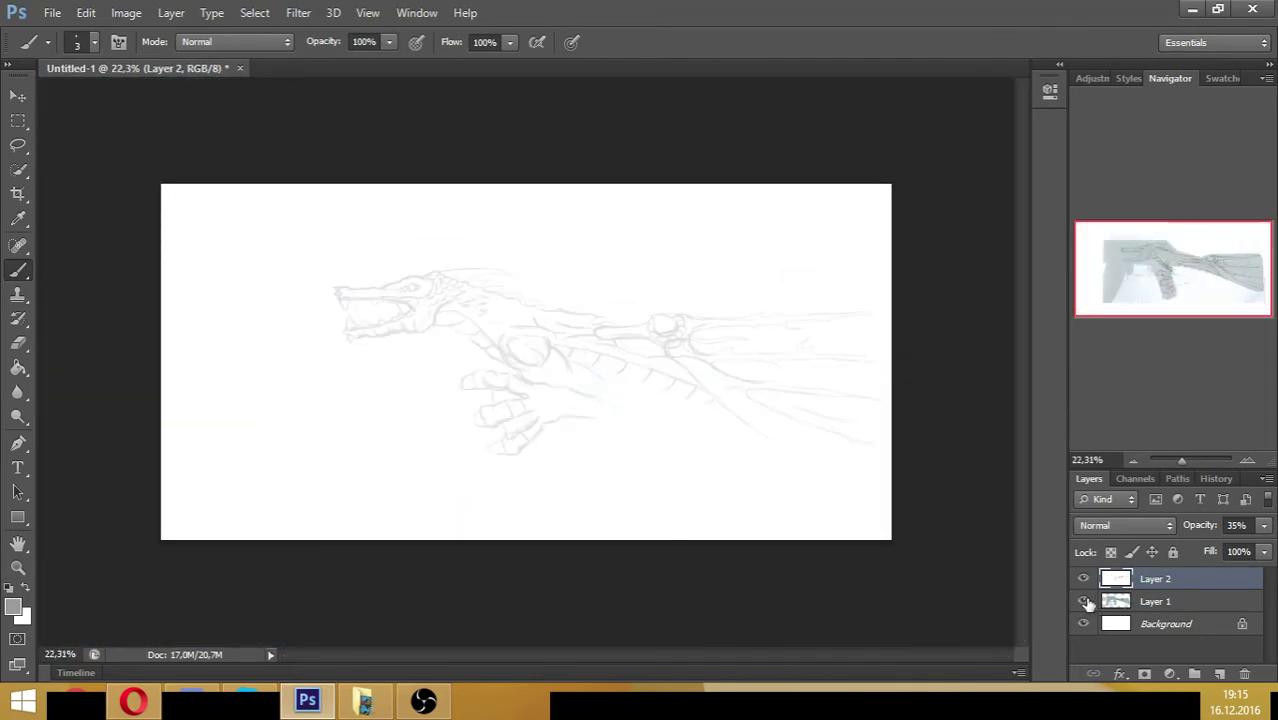
left_click(1265, 527)
left_click_drag(1208, 548, 1274, 547)
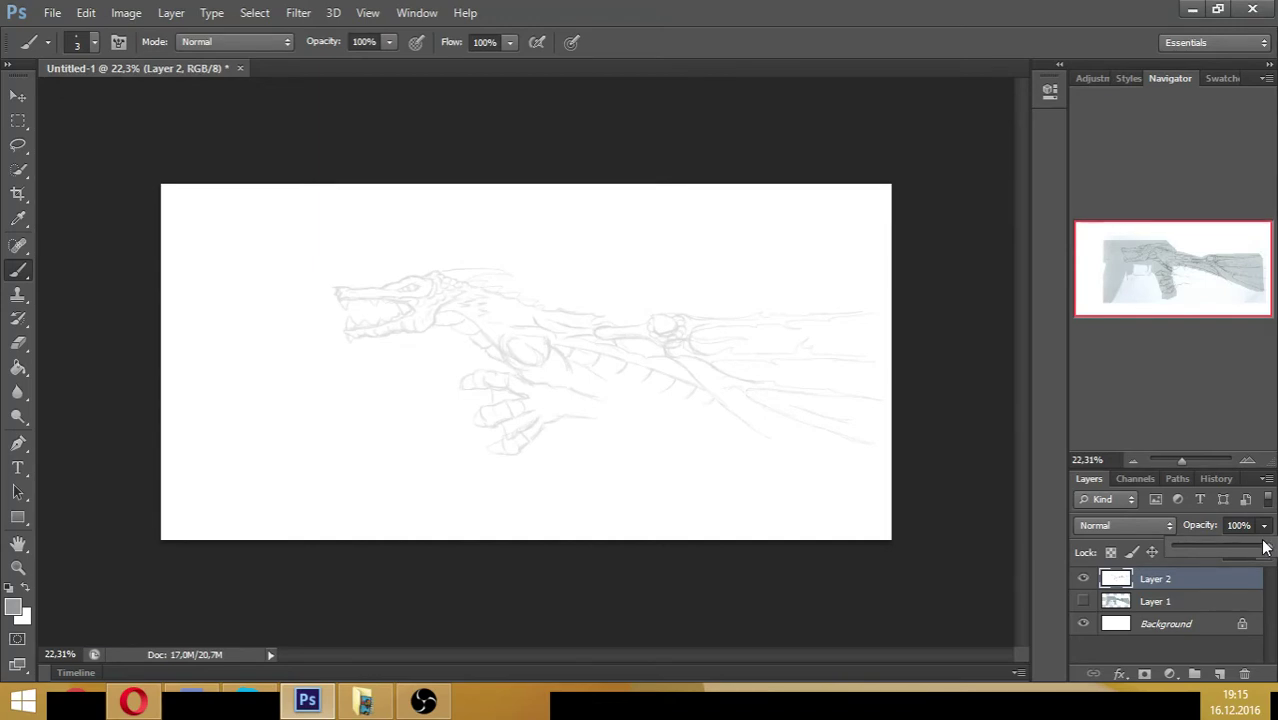
left_click_drag(1265, 549, 1235, 543)
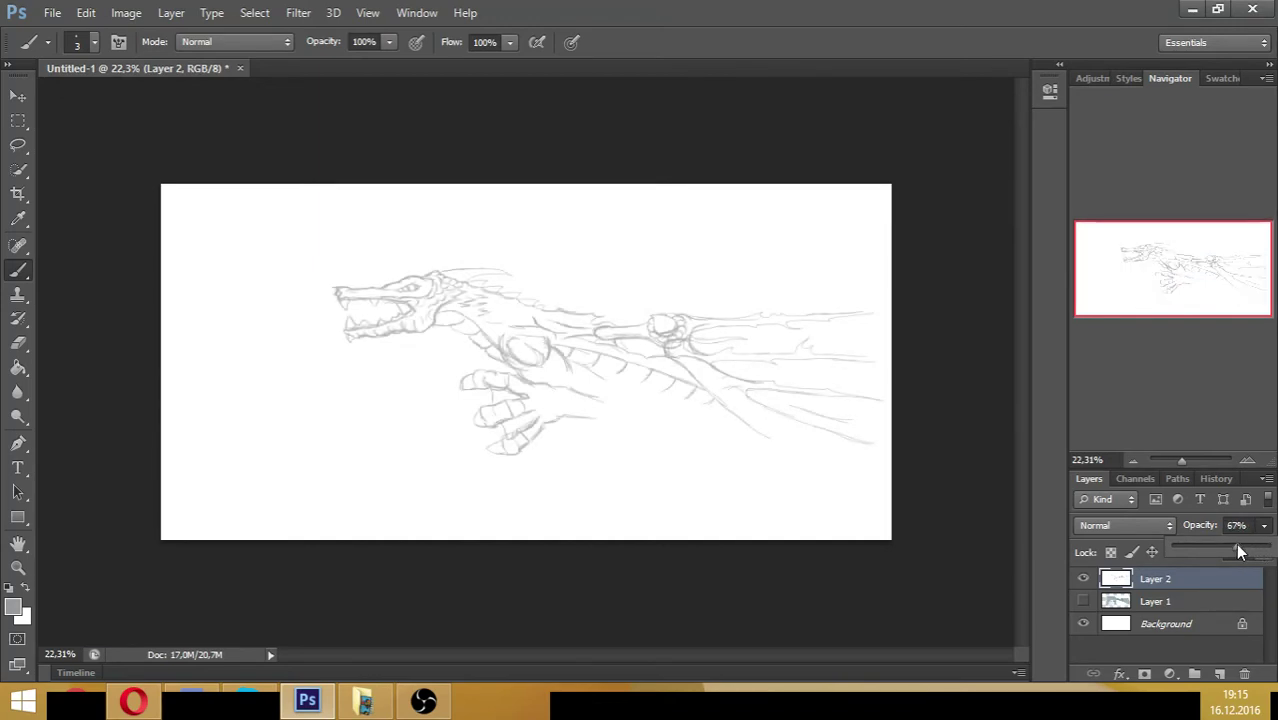
- Draw a curved muscle shape with a rounded rear end beneath the wing arm, just ahead of the elbow joint
left_click(1195, 460)
left_click_drag(1167, 273, 1184, 267)
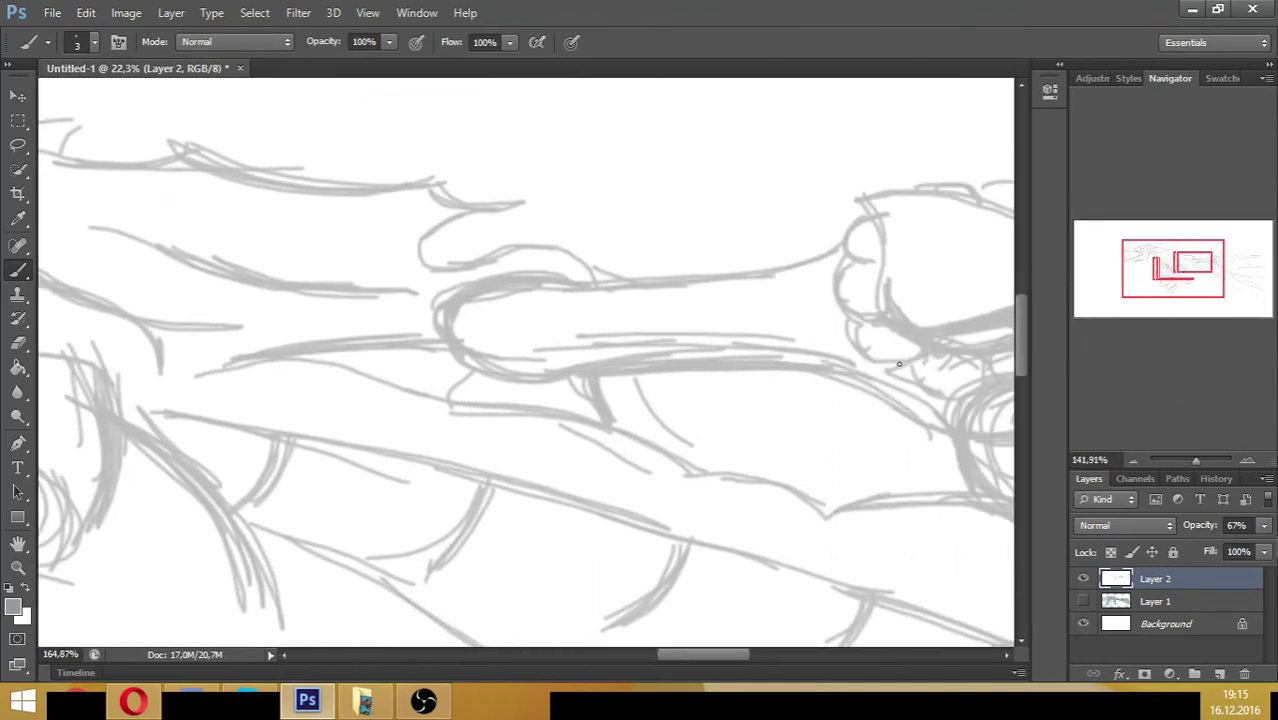
left_click_drag(797, 371, 774, 400)
mouse_move(602, 396)
left_mouse_down()
mouse_move(640, 413)
mouse_move(692, 406)
mouse_move(752, 428)
mouse_move(786, 423)
left_mouse_up()
mouse_move(797, 393)
left_mouse_down()
mouse_move(808, 414)
mouse_move(798, 424)
mouse_move(732, 431)
left_mouse_up()
mouse_move(639, 394)
left_mouse_down()
mouse_move(812, 387)
mouse_move(707, 428)
mouse_move(579, 379)
mouse_move(682, 418)
left_mouse_up()
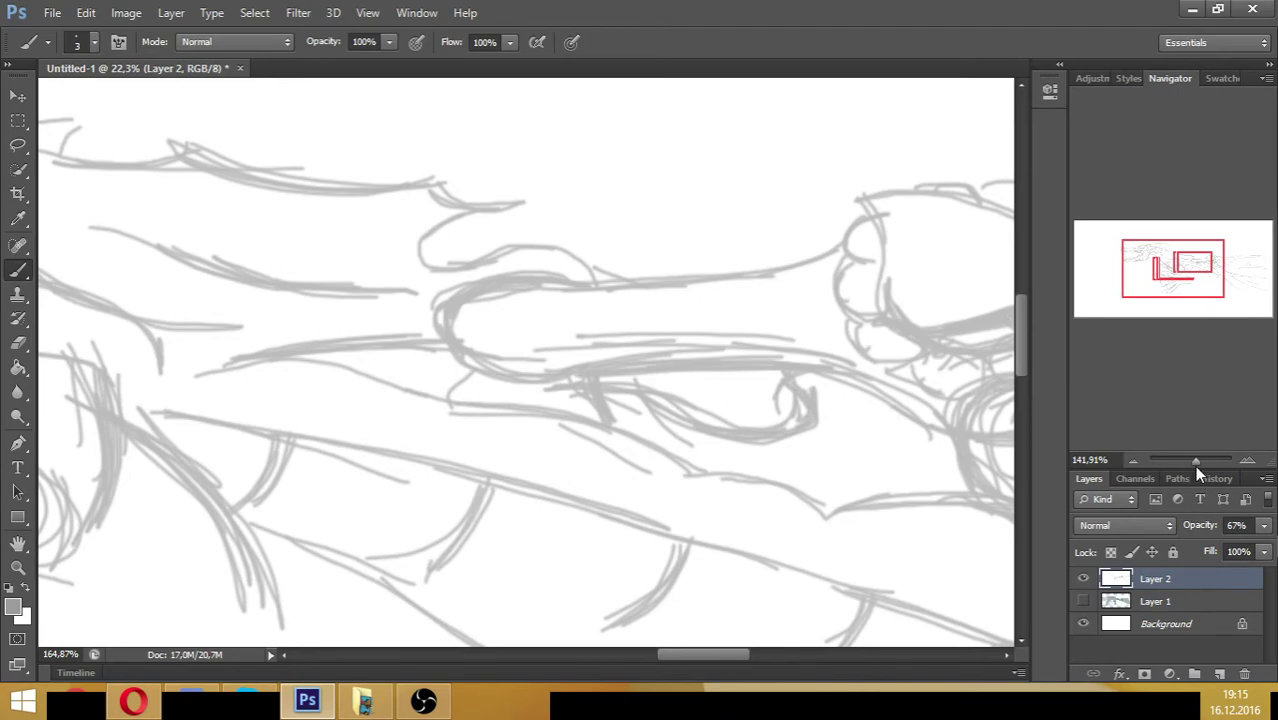
- Add a new layer above Layer 2 and fill it with white
left_click_drag(1196, 464, 1181, 463)
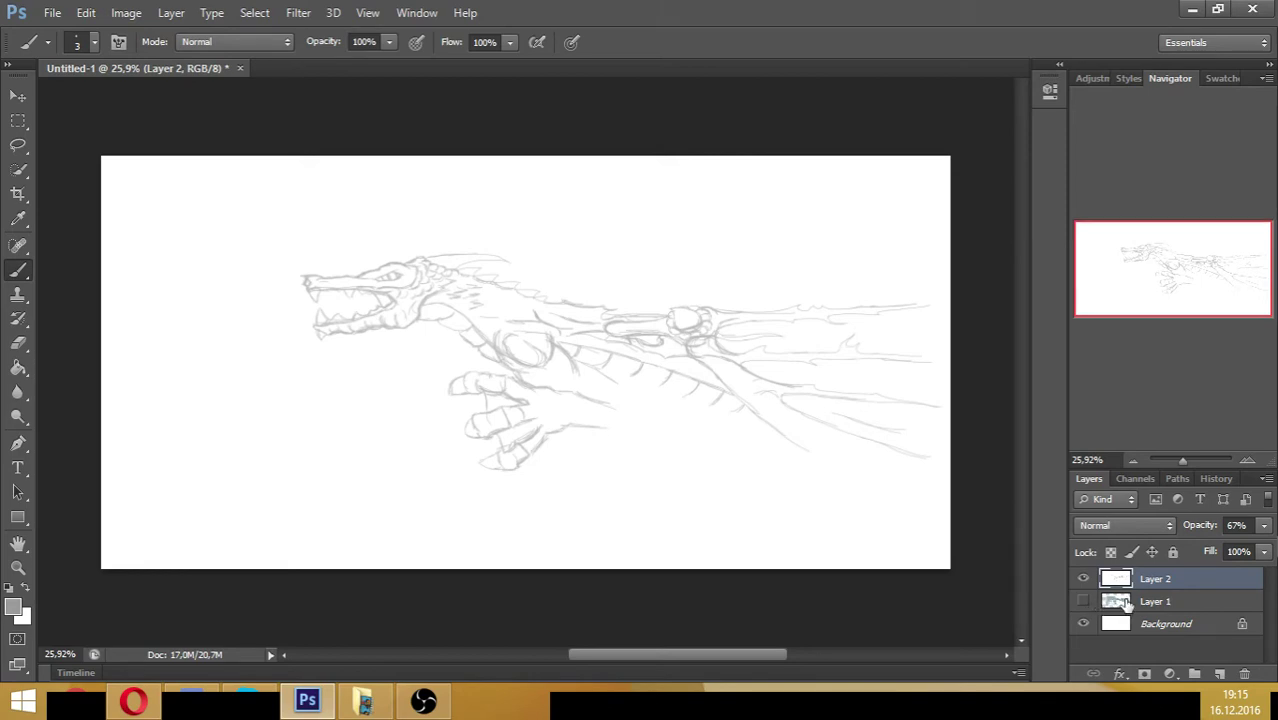
left_click(1221, 677)
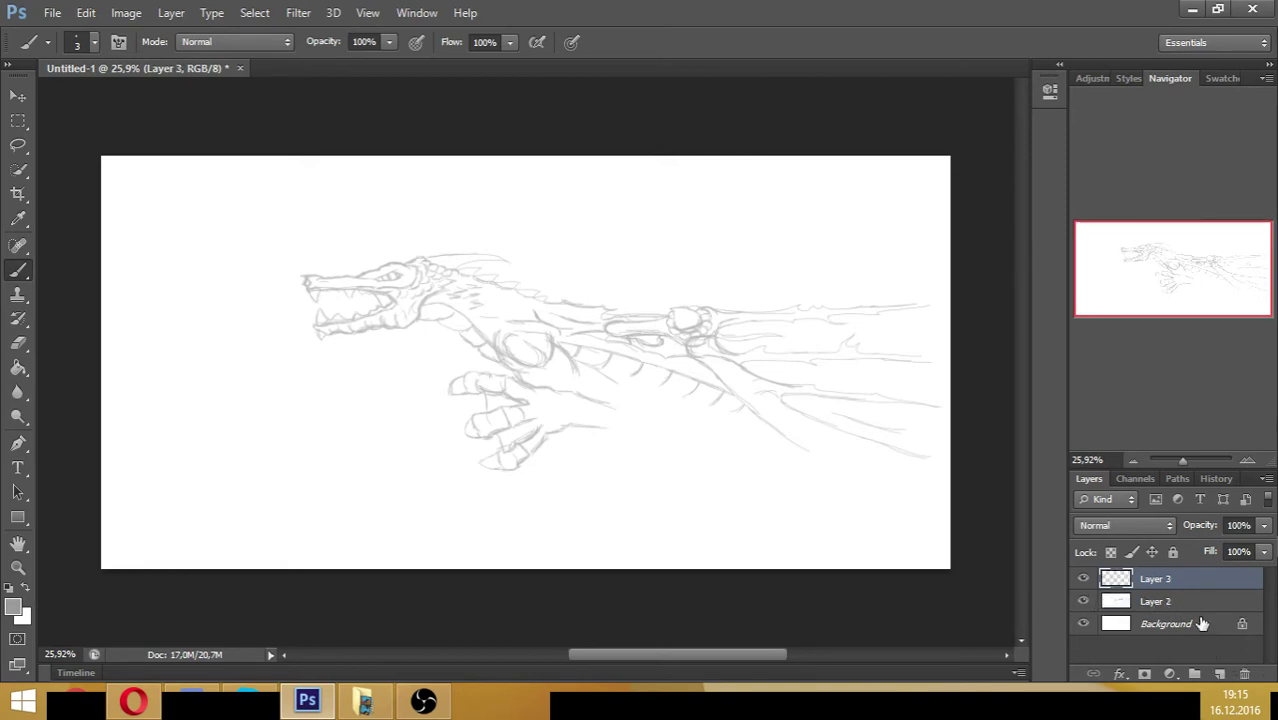
left_click(18, 368)
left_click(19, 608)
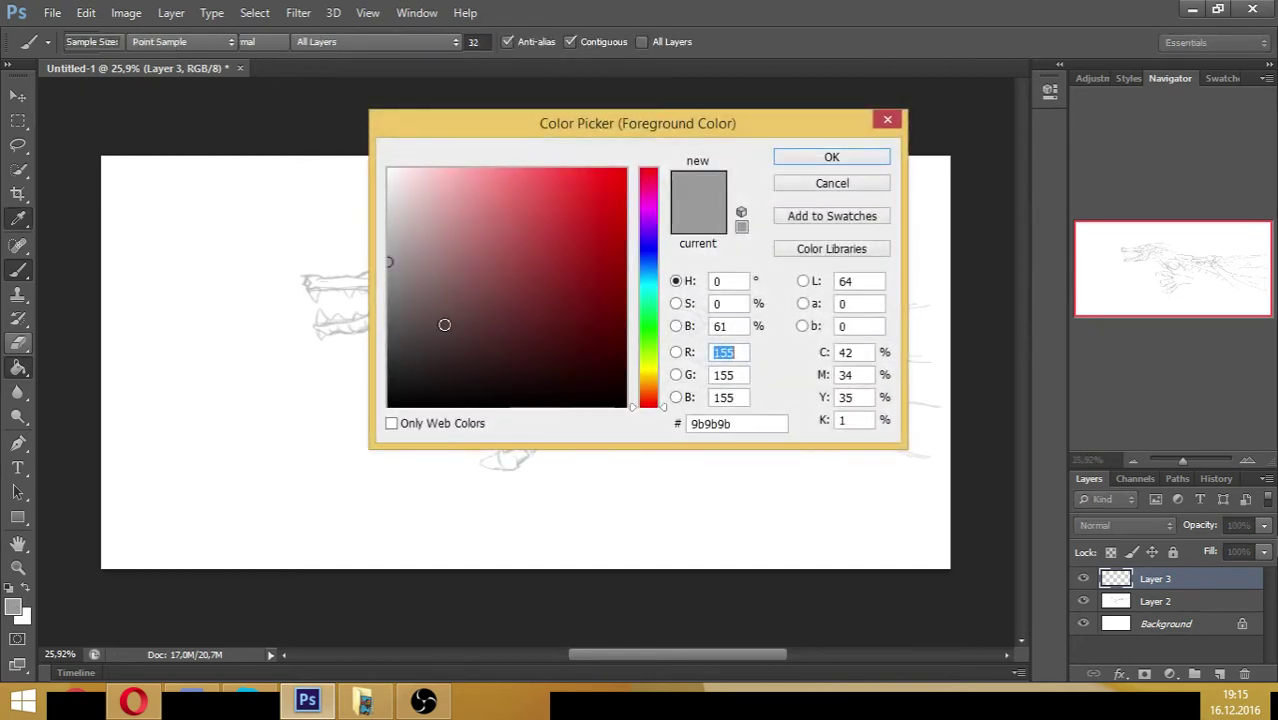
left_click_drag(391, 260, 389, 168)
left_click(829, 157)
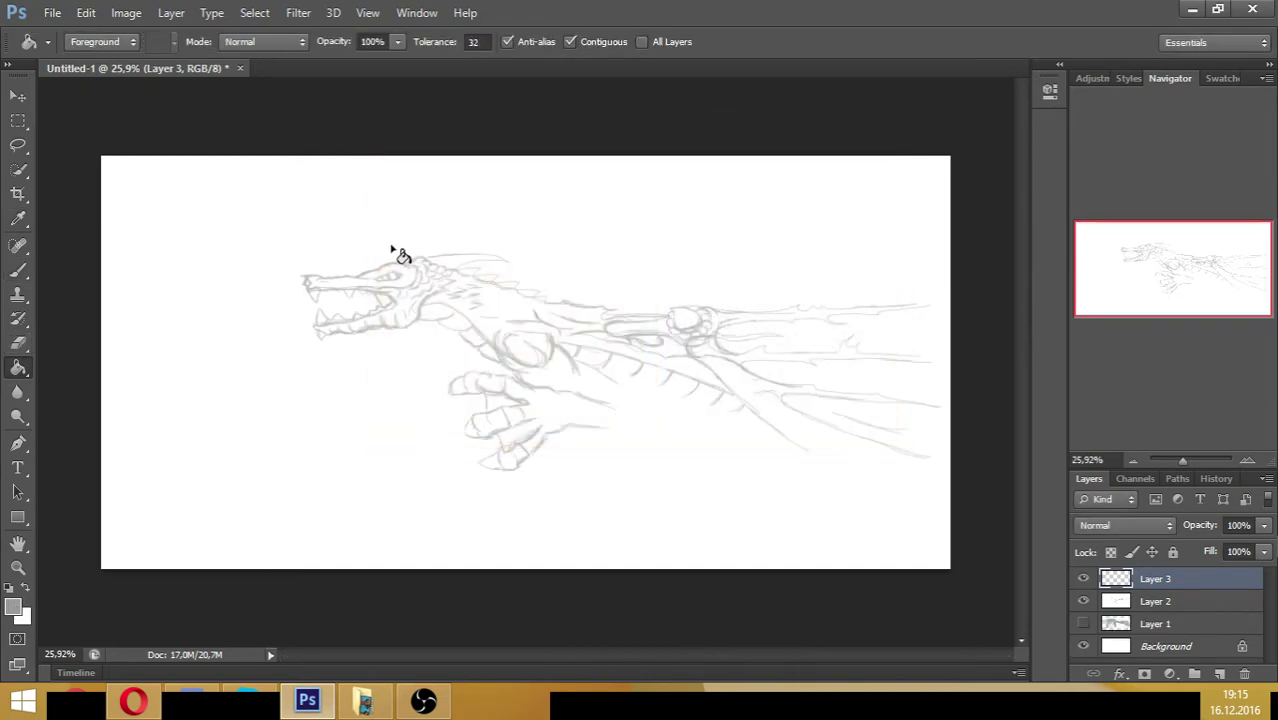
left_click(380, 262)
left_click(18, 96)
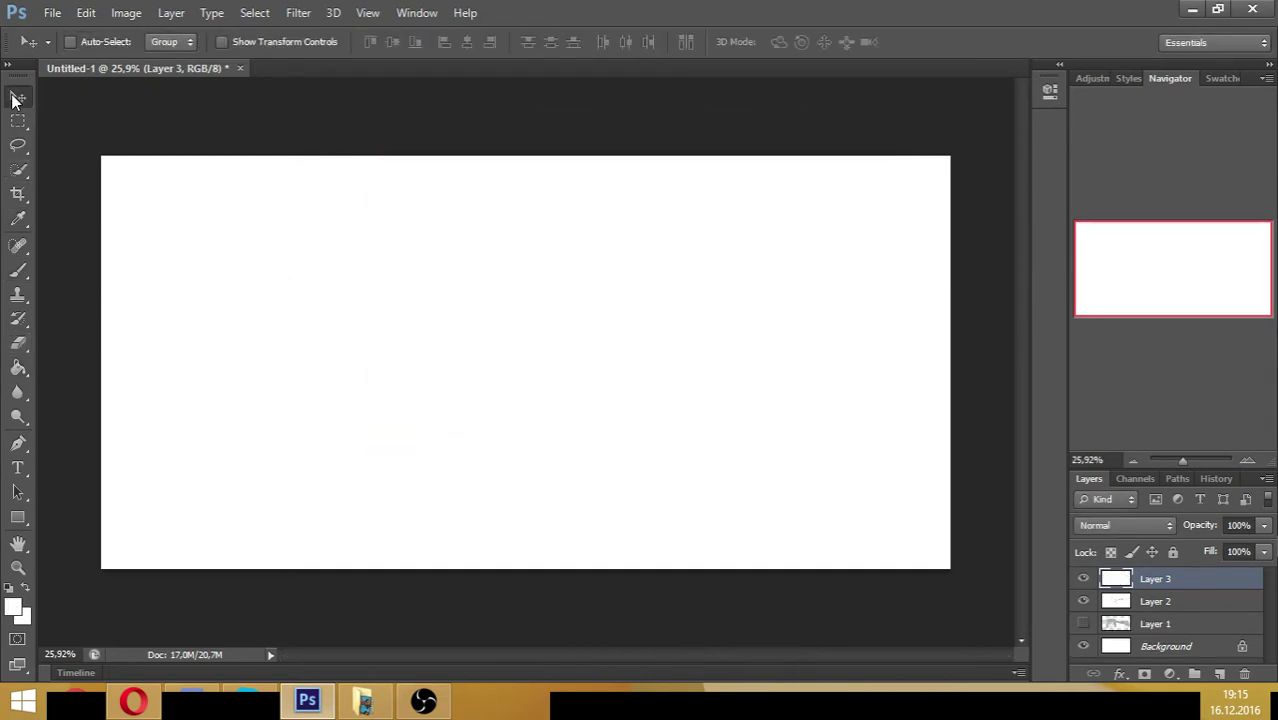
- Lower the white-filled Layer 3 to 38% opacity, with the Brush tool ready for drawing
left_click(18, 270)
left_click(1264, 525)
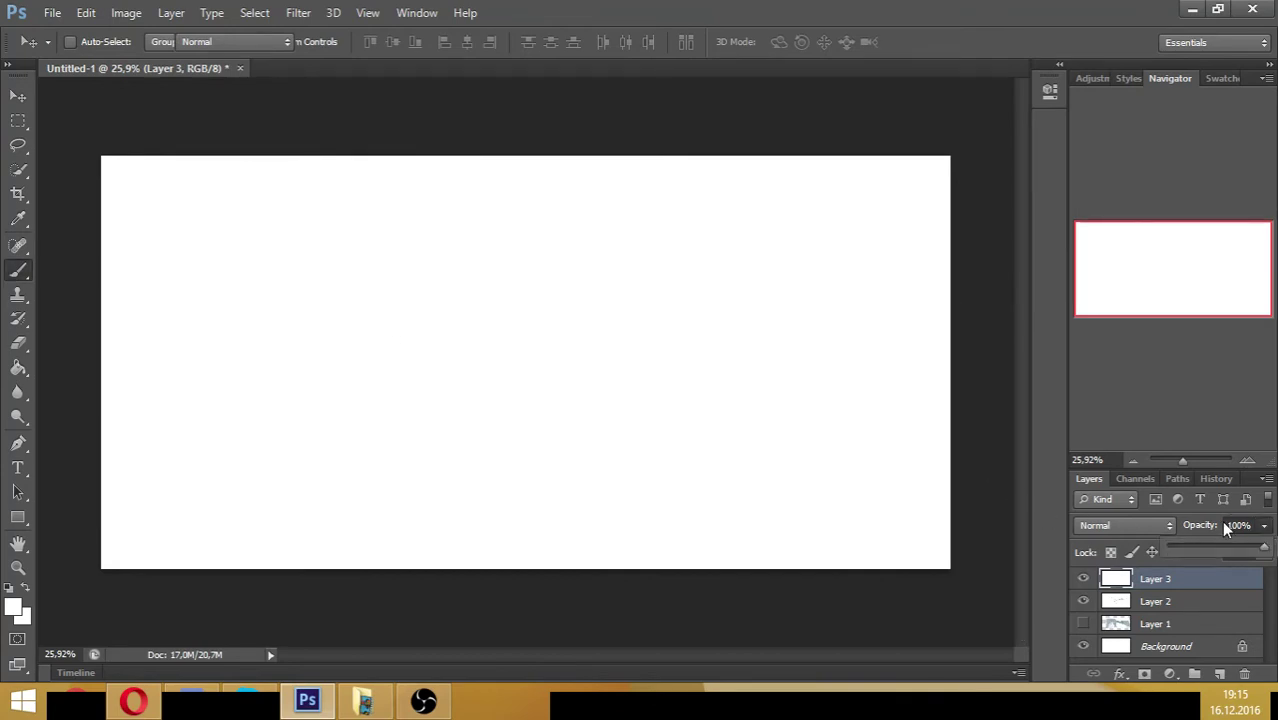
left_click_drag(1266, 548, 1204, 552)
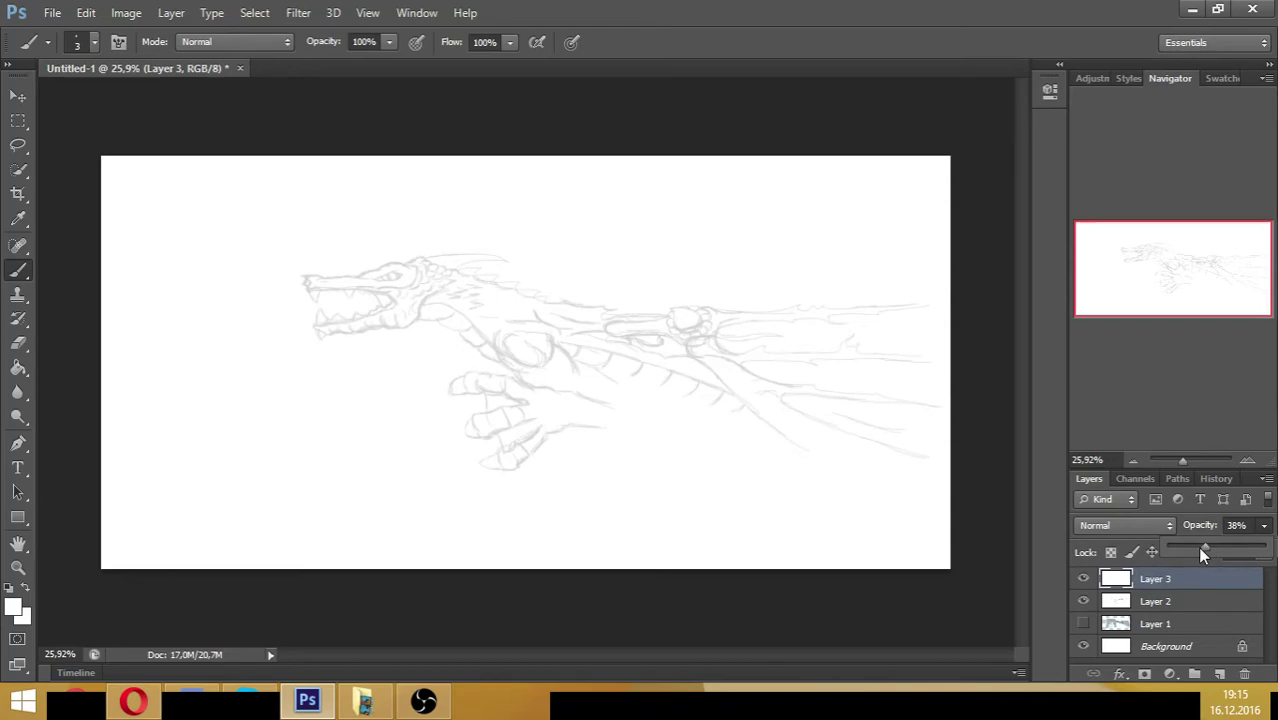
- Set the foreground color to black (000000) for redrawing the dragon's head
left_click_drag(1181, 465, 1198, 462)
left_click_drag(1175, 322, 1129, 245)
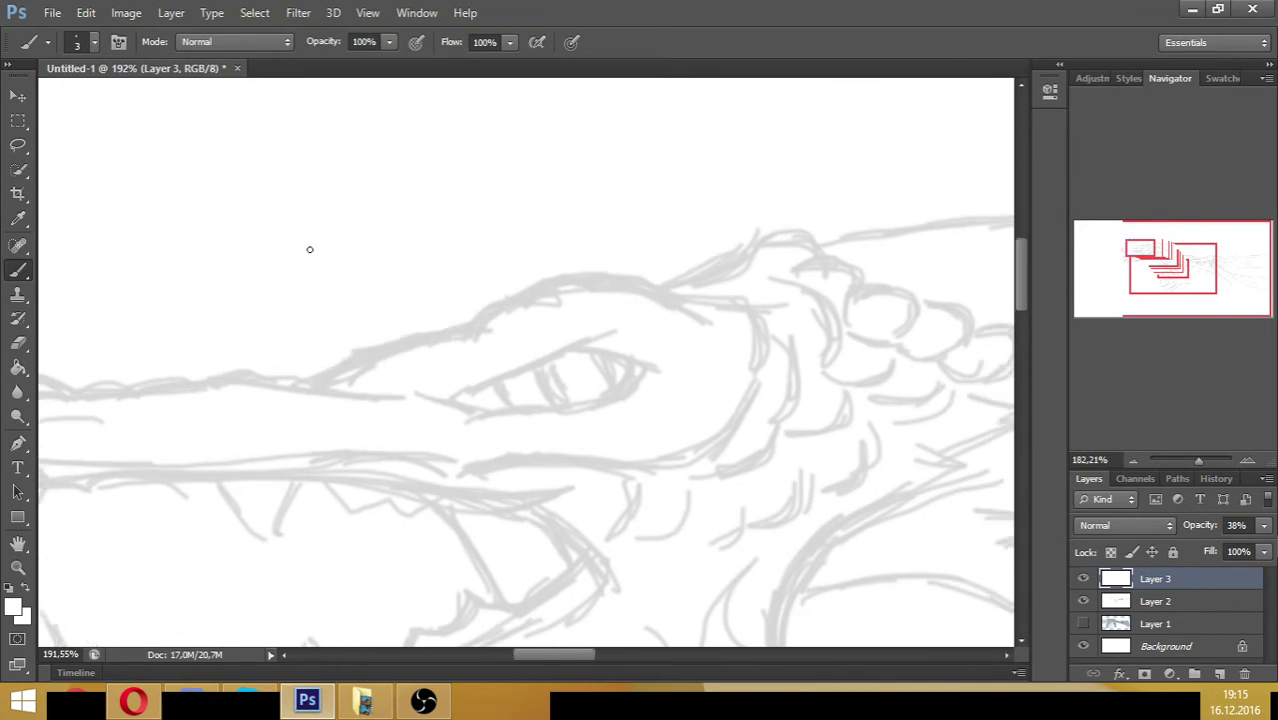
left_click(20, 604)
left_click(453, 354)
left_click_drag(453, 354, 390, 406)
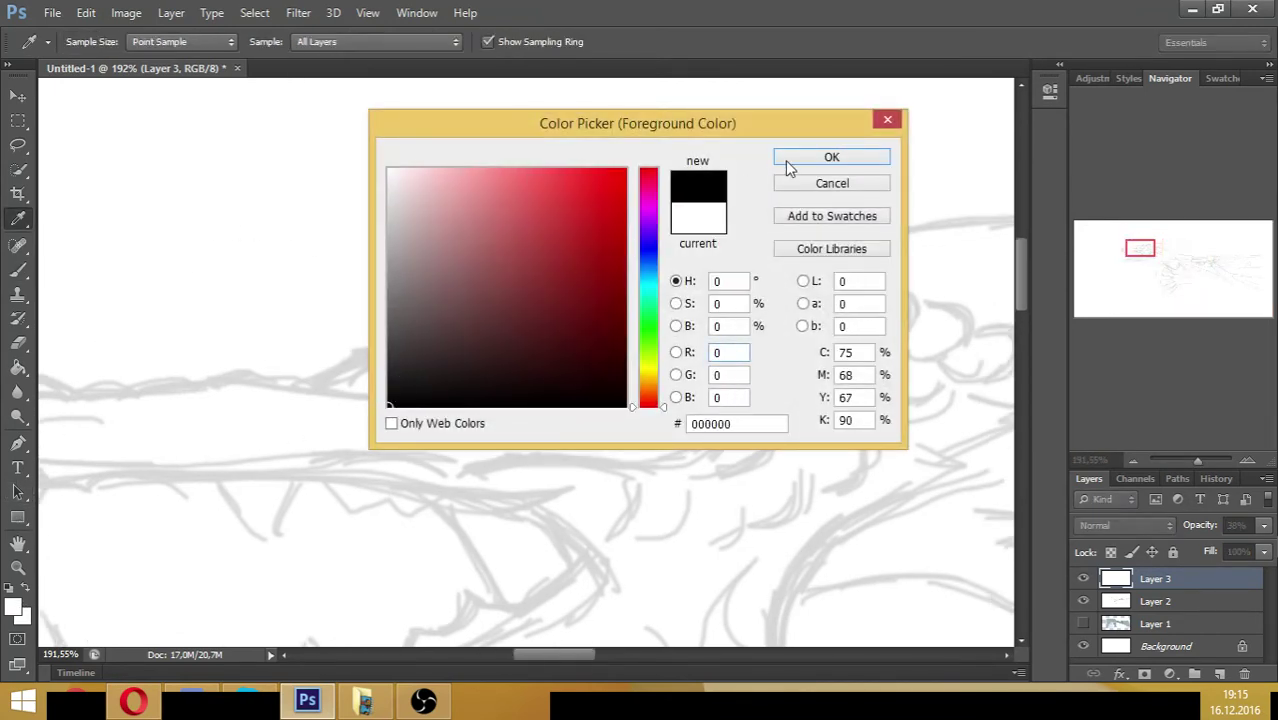
left_click(787, 162)
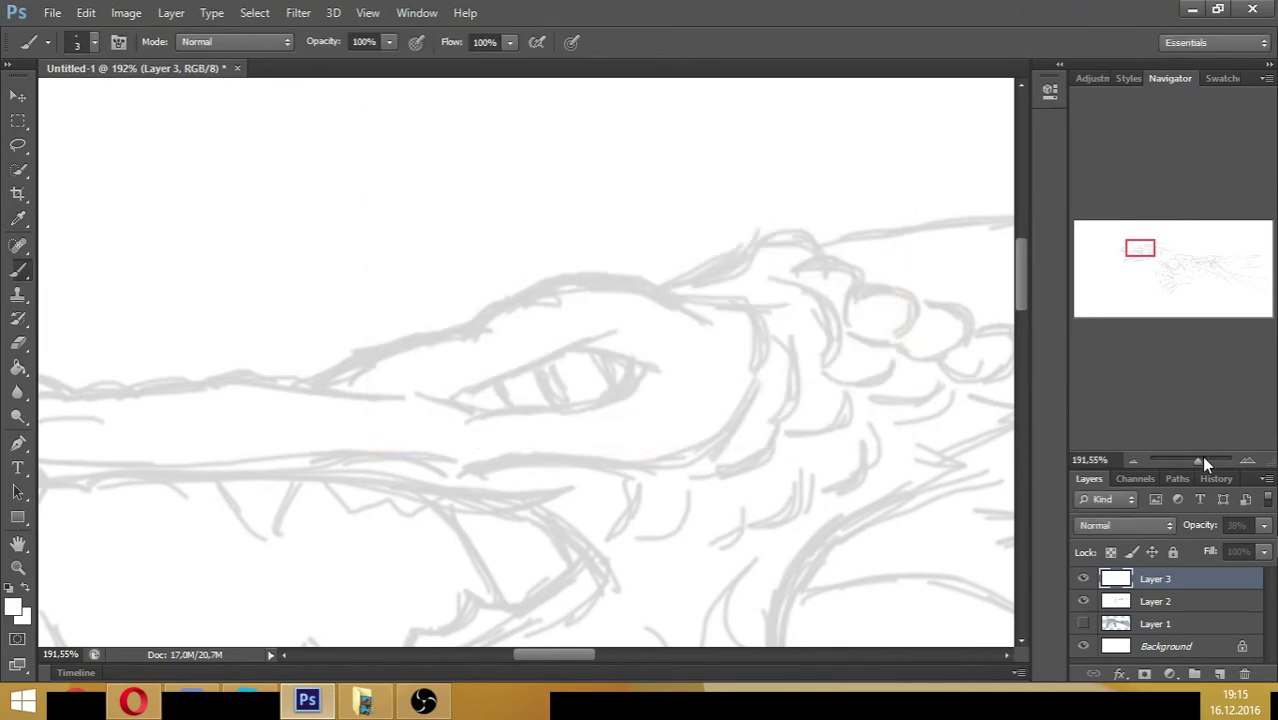
- Trace the eye's upper and lower lids and its front corner in black, with curled folds branching from the lids
left_click_drag(1198, 457, 1207, 461)
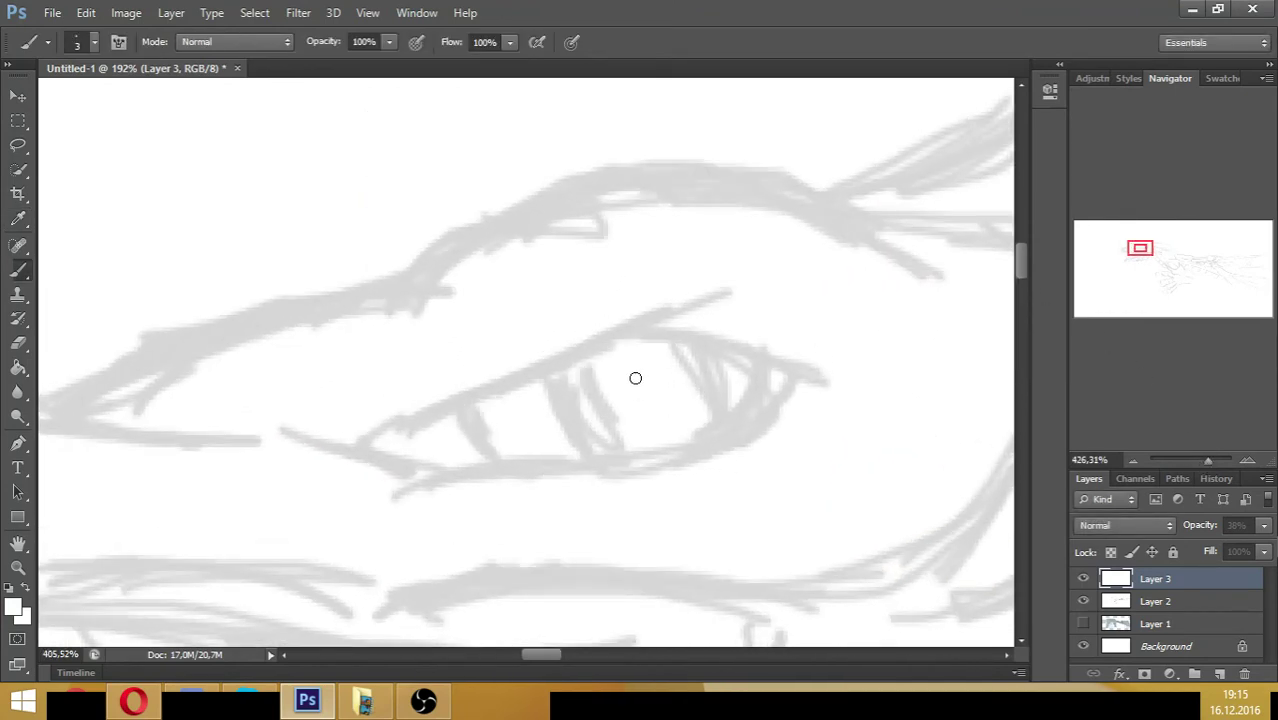
mouse_move(395, 423)
left_mouse_down()
mouse_move(472, 401)
mouse_move(516, 362)
mouse_move(518, 345)
mouse_move(511, 367)
mouse_move(476, 331)
mouse_move(455, 348)
mouse_move(515, 356)
mouse_move(547, 303)
mouse_move(602, 317)
mouse_move(514, 372)
mouse_move(551, 362)
mouse_move(609, 305)
mouse_move(636, 333)
mouse_move(702, 274)
mouse_move(699, 291)
left_mouse_up()
mouse_move(419, 408)
left_mouse_down()
mouse_move(433, 379)
mouse_move(385, 376)
mouse_move(422, 377)
mouse_move(419, 428)
mouse_move(351, 431)
mouse_move(372, 432)
mouse_move(353, 456)
mouse_move(397, 471)
mouse_move(382, 481)
mouse_move(427, 461)
mouse_move(410, 466)
mouse_move(505, 477)
left_mouse_up()
mouse_move(398, 443)
left_mouse_down()
mouse_move(323, 453)
mouse_move(293, 435)
mouse_move(355, 474)
left_mouse_up()
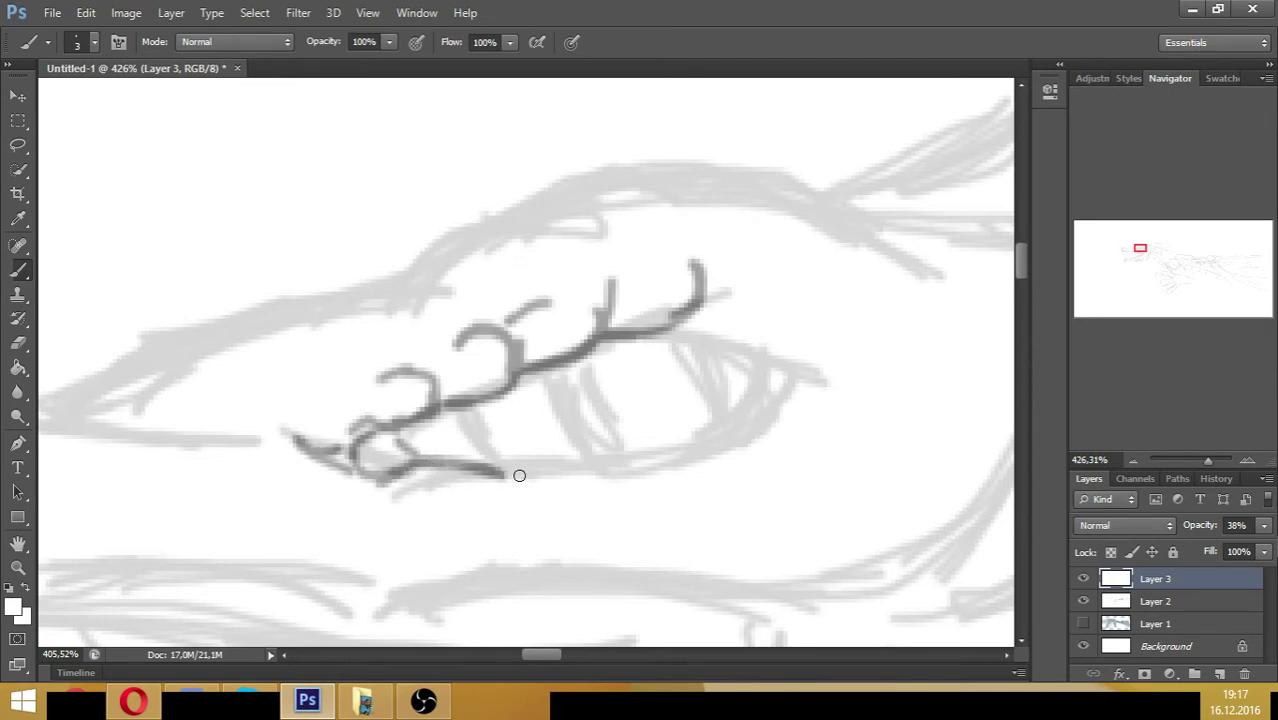
mouse_move(519, 476)
left_mouse_down()
mouse_move(650, 476)
mouse_move(671, 513)
mouse_move(605, 517)
left_mouse_up()
left_click_drag(680, 328, 777, 333)
mouse_move(752, 282)
left_mouse_down()
mouse_move(787, 312)
mouse_move(759, 331)
mouse_move(755, 354)
mouse_move(793, 368)
mouse_move(797, 389)
mouse_move(803, 364)
mouse_move(771, 364)
mouse_move(779, 404)
left_mouse_up()
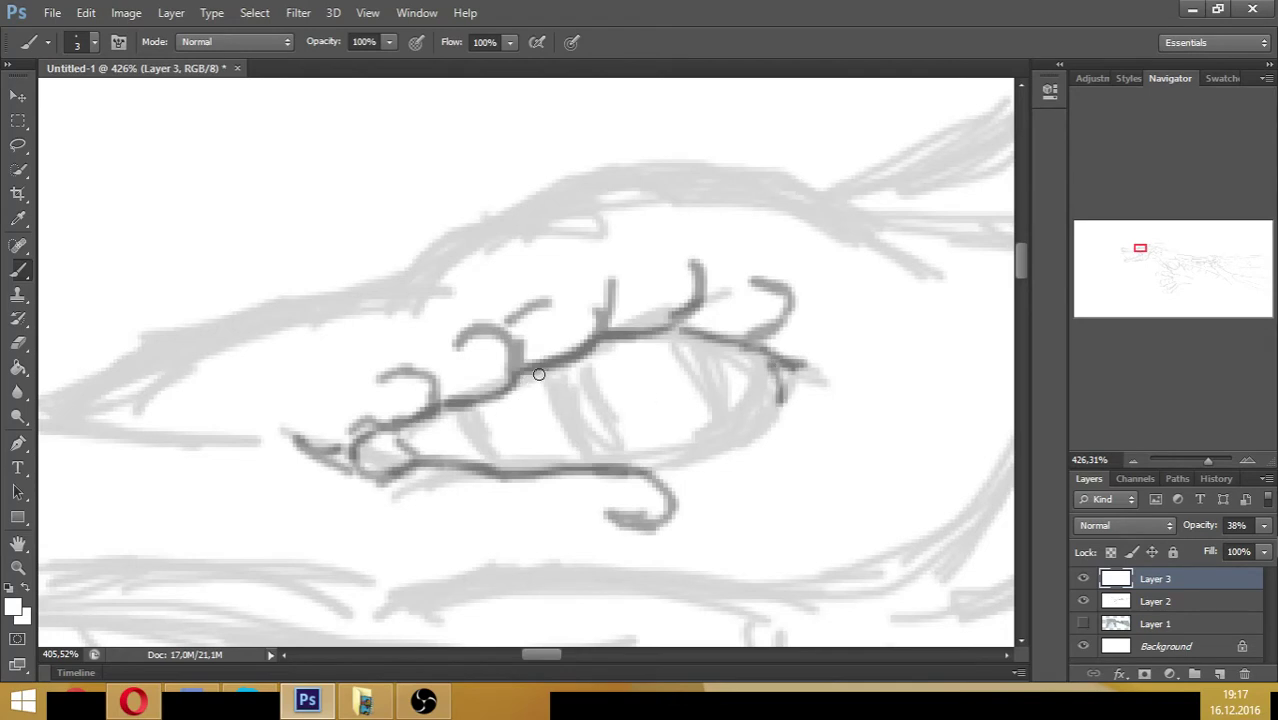
- Draw the two lines of the slit pupil and the iris's front edge between the eyelids
mouse_move(538, 374)
left_mouse_down()
mouse_move(551, 434)
mouse_move(576, 466)
left_mouse_up()
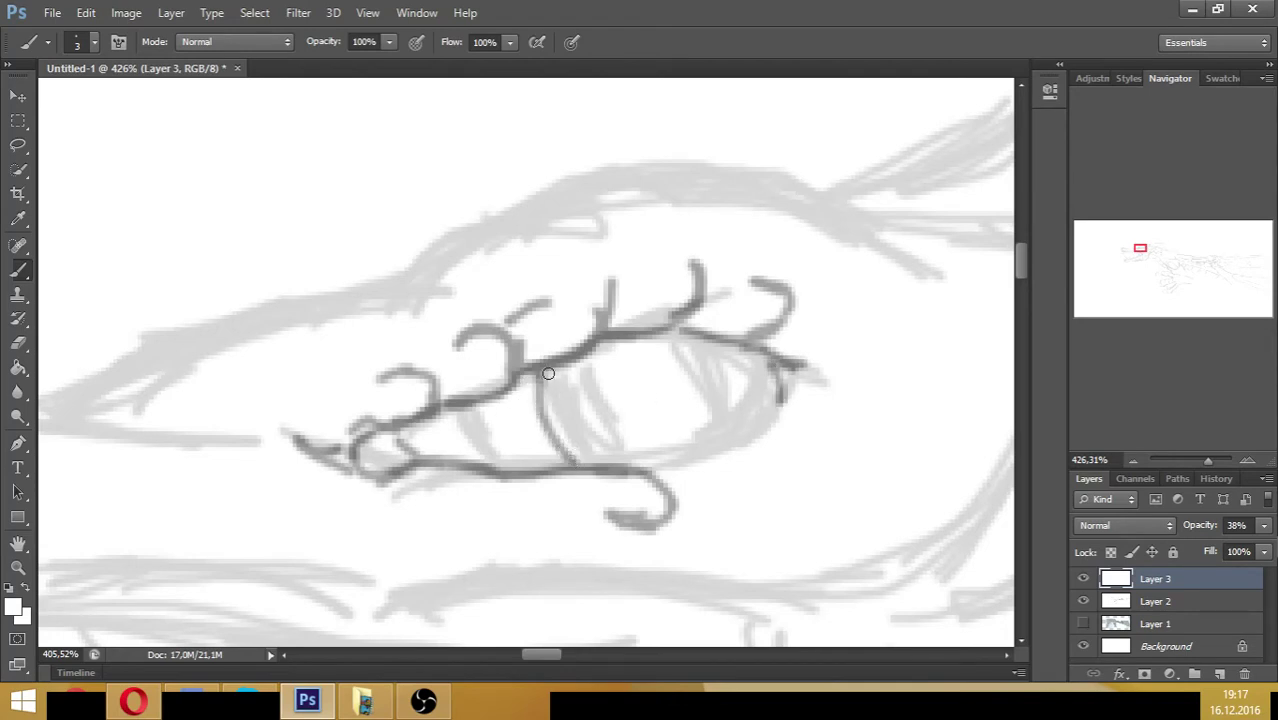
left_click_drag(568, 372, 600, 464)
mouse_move(465, 405)
left_mouse_down()
mouse_move(484, 451)
mouse_move(474, 443)
mouse_move(561, 476)
left_mouse_up()
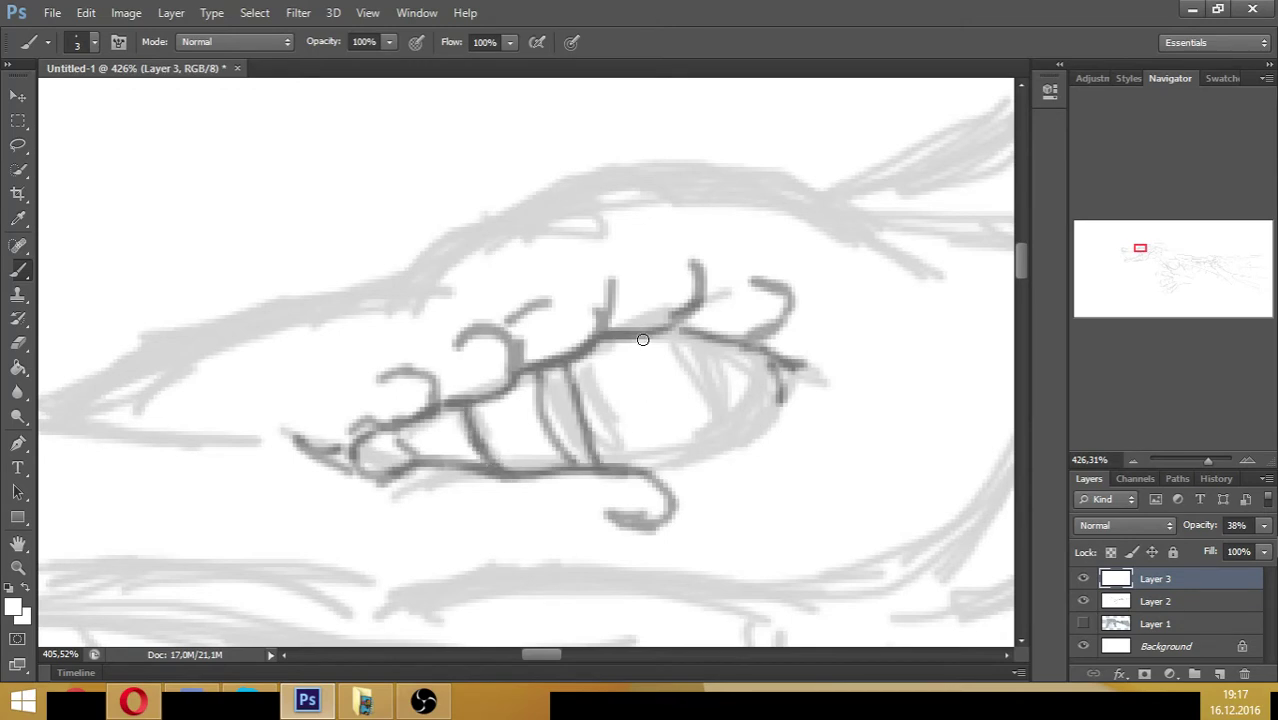
- Draw the iris's rear edge and continue the lower eyelid up to the eye's rear corner
mouse_move(643, 340)
left_mouse_down()
mouse_move(679, 405)
mouse_move(674, 455)
mouse_move(650, 463)
mouse_move(736, 433)
left_mouse_up()
left_click_drag(772, 364, 735, 435)
left_click_drag(778, 386, 722, 455)
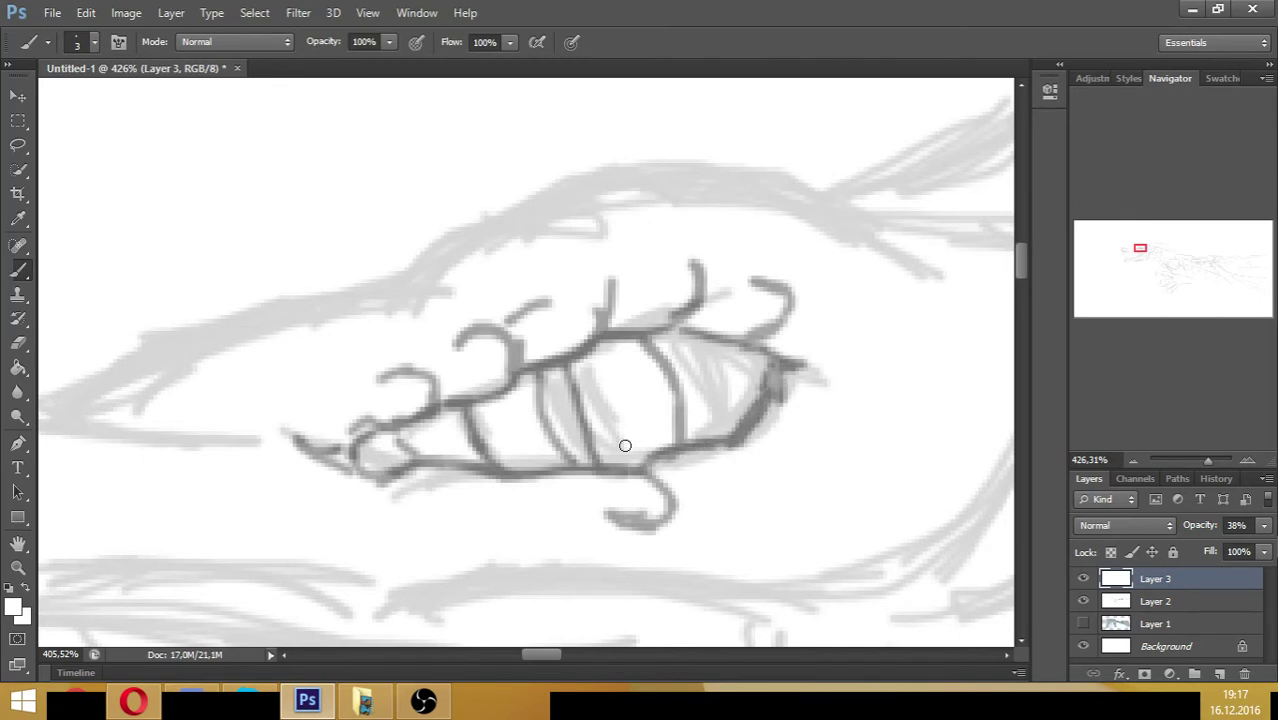
- Add the remaining curled folds above the upper lid, behind the rear corner and along the underside of the lower lid
mouse_move(566, 303)
left_mouse_down()
mouse_move(585, 280)
mouse_move(610, 295)
left_mouse_up()
mouse_move(655, 290)
left_mouse_down()
mouse_move(775, 299)
mouse_move(794, 318)
mouse_move(847, 309)
mouse_move(862, 363)
mouse_move(820, 375)
mouse_move(887, 378)
mouse_move(847, 365)
left_mouse_up()
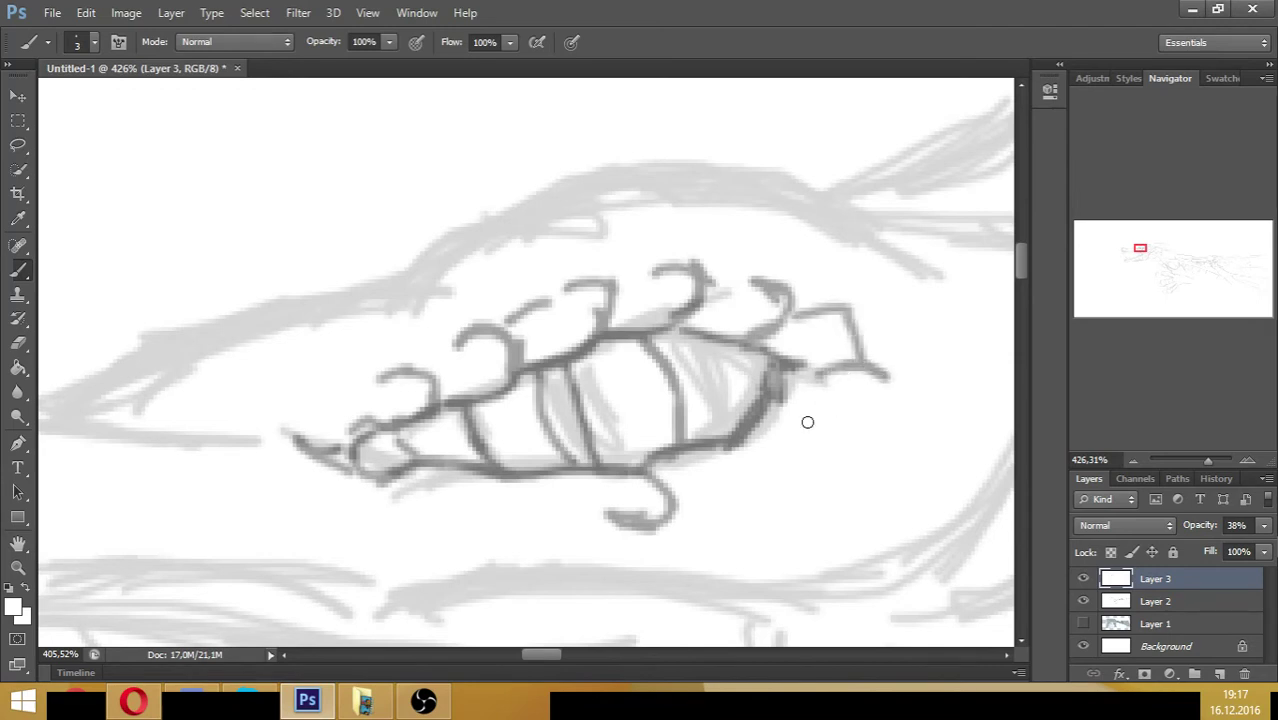
mouse_move(767, 412)
left_mouse_down()
mouse_move(795, 409)
mouse_move(827, 443)
mouse_move(815, 463)
left_mouse_up()
mouse_move(716, 444)
left_mouse_down()
mouse_move(750, 470)
mouse_move(740, 501)
mouse_move(697, 499)
mouse_move(810, 468)
left_mouse_up()
mouse_move(404, 476)
left_mouse_down()
mouse_move(374, 505)
mouse_move(425, 506)
left_mouse_up()
mouse_move(520, 488)
left_mouse_down()
mouse_move(539, 529)
mouse_move(592, 529)
mouse_move(573, 485)
left_mouse_up()
mouse_move(456, 479)
left_mouse_down()
mouse_move(460, 525)
mouse_move(520, 526)
left_mouse_up()
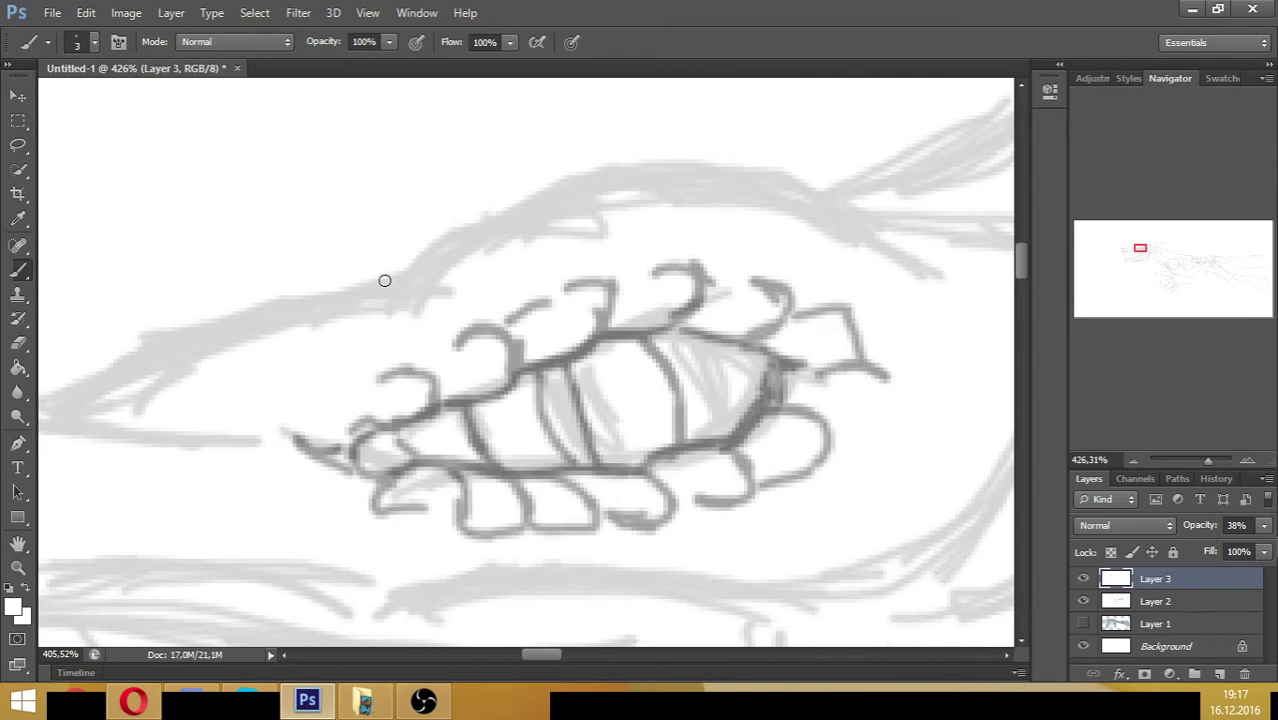
- Trace the brow ridge above the eye with a pointed spike, short creases at its rear end and a curved line behind it
mouse_move(378, 281)
left_mouse_down()
mouse_move(475, 237)
mouse_move(395, 256)
mouse_move(379, 282)
mouse_move(414, 245)
mouse_move(473, 241)
mouse_move(451, 229)
mouse_move(492, 206)
mouse_move(469, 211)
mouse_move(633, 151)
mouse_move(624, 160)
mouse_move(597, 172)
mouse_move(675, 116)
mouse_move(701, 168)
mouse_move(688, 155)
mouse_move(847, 193)
mouse_move(833, 180)
mouse_move(882, 235)
left_mouse_up()
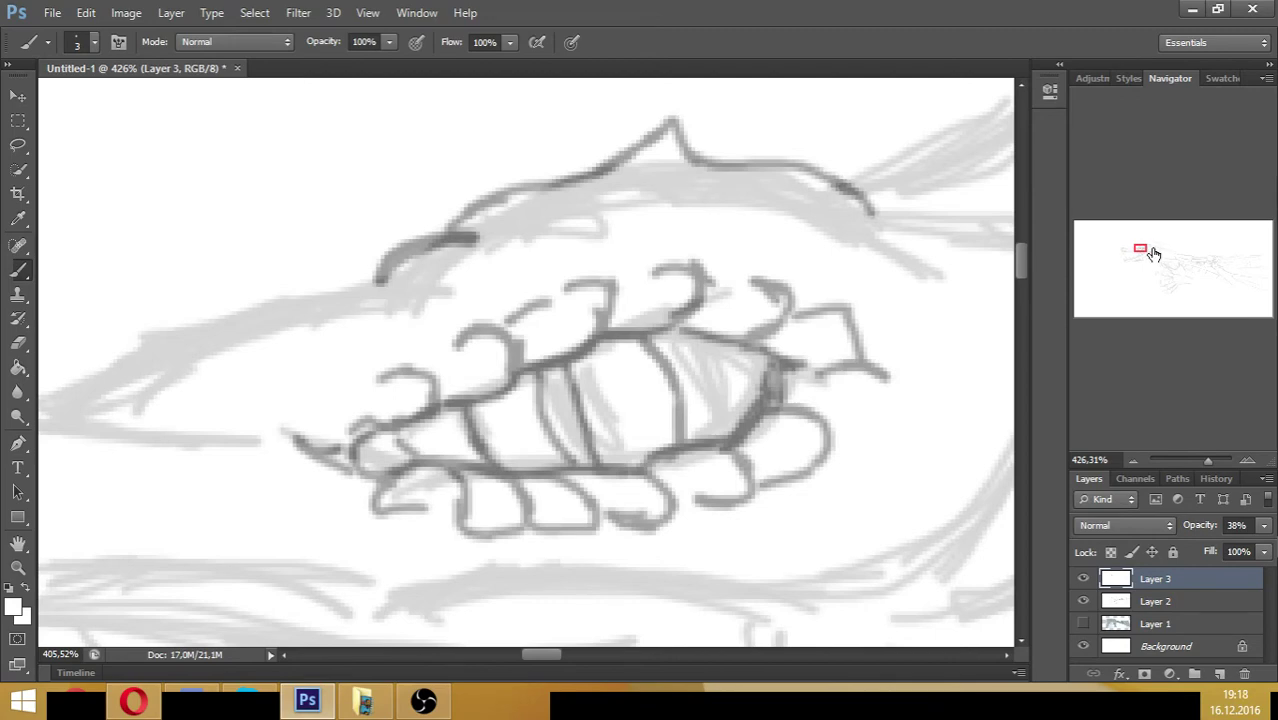
left_click_drag(1150, 250, 1145, 247)
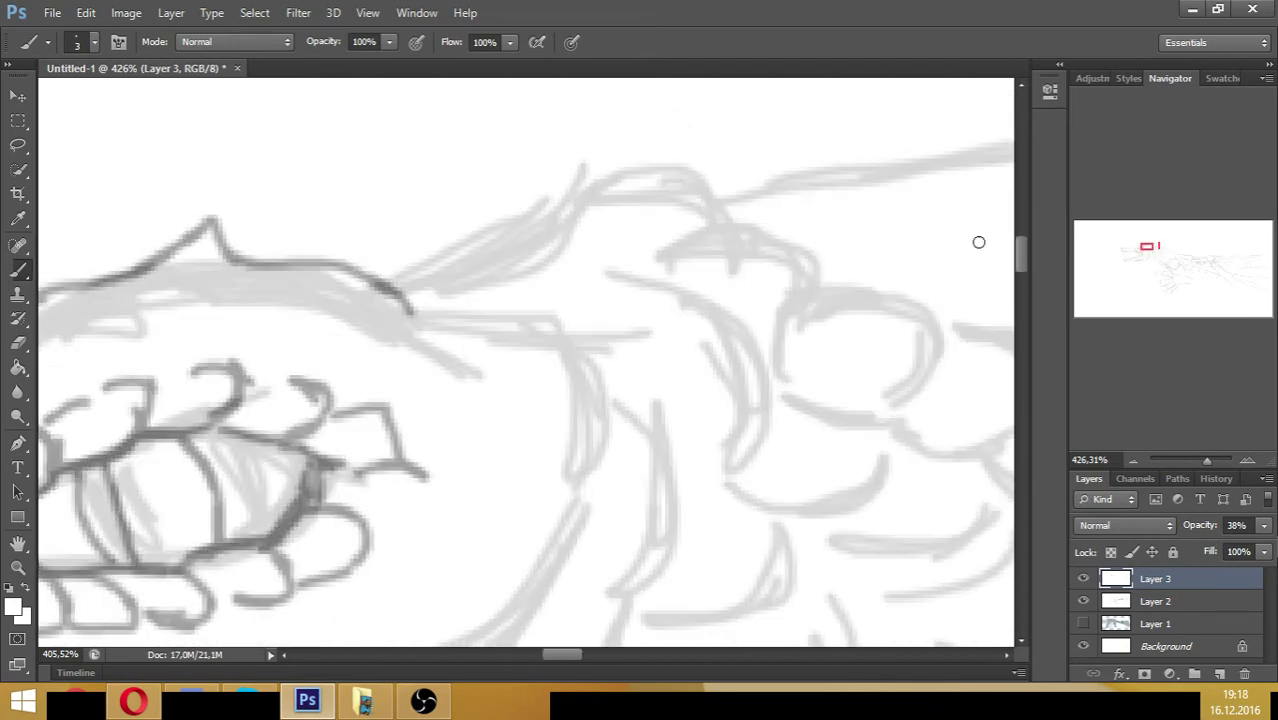
scroll(420, 250, "down", 2)
left_click_drag(436, 260, 444, 294)
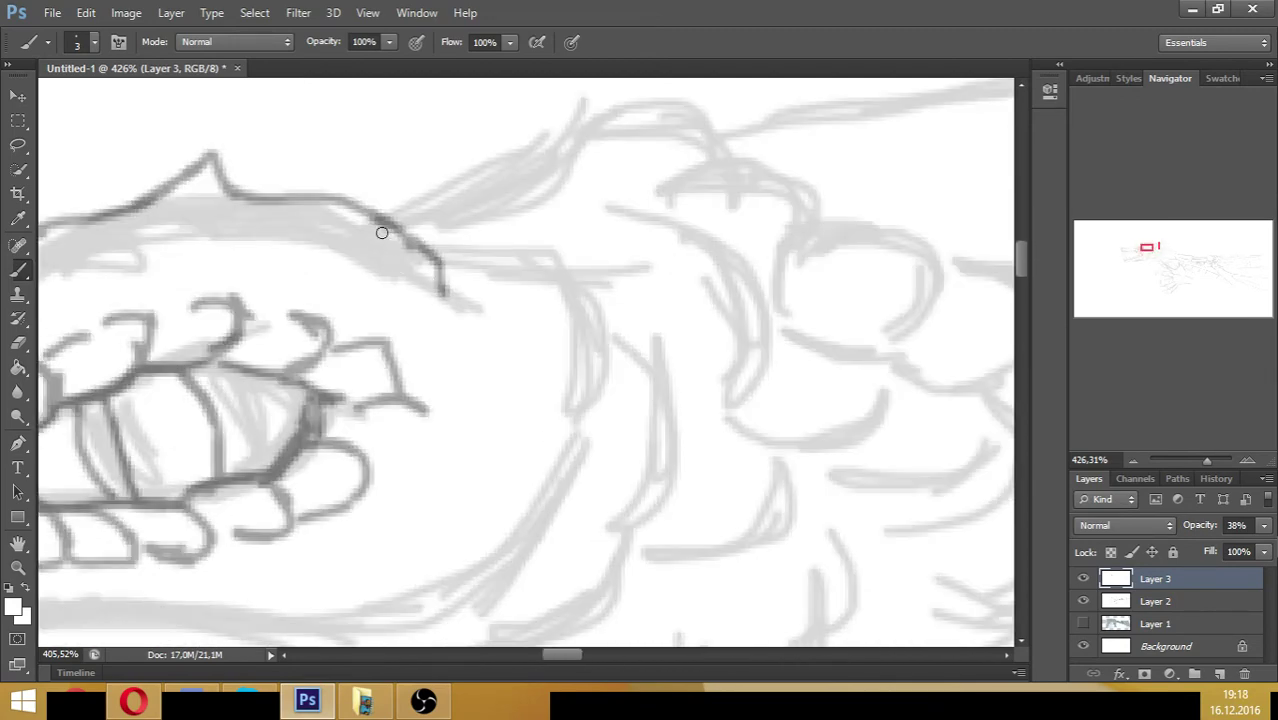
left_click_drag(378, 225, 372, 268)
left_click_drag(404, 236, 408, 282)
mouse_move(412, 250)
left_mouse_down()
mouse_move(440, 254)
mouse_move(545, 277)
mouse_move(548, 340)
left_mouse_up()
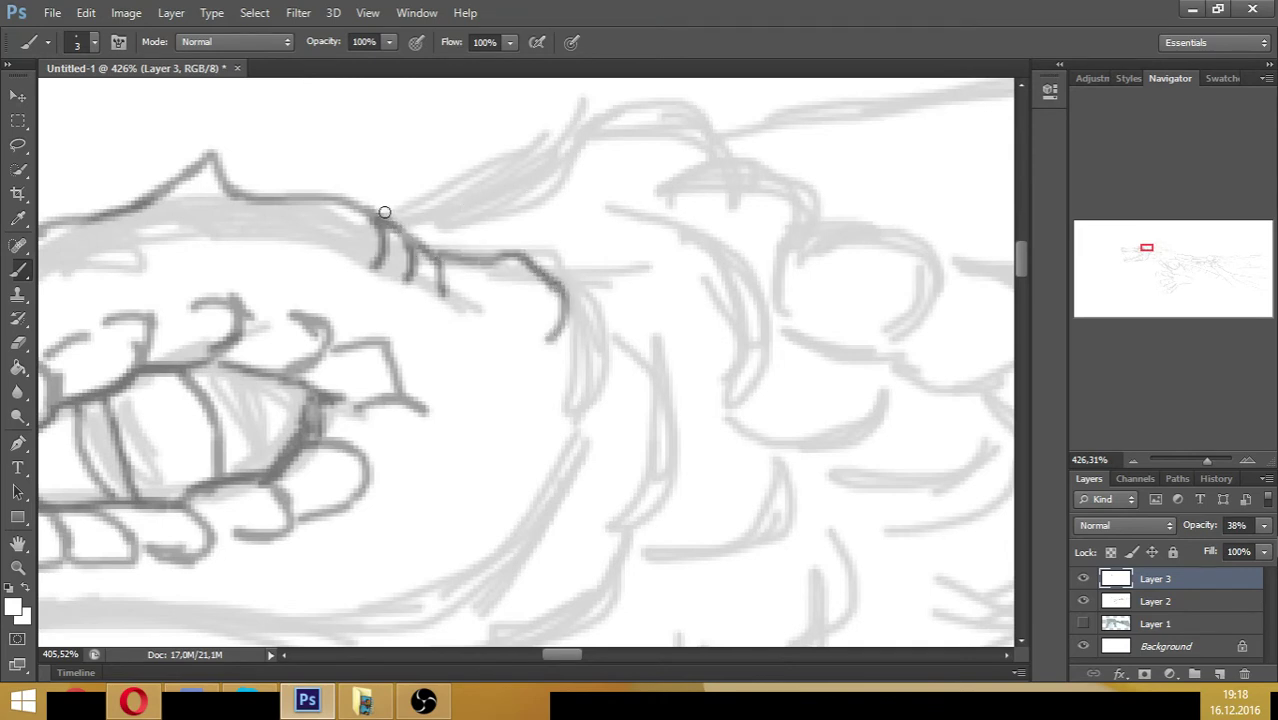
- Outline the rise behind the brow and the chain of rounded scales descending along the back of the head
mouse_move(378, 214)
left_mouse_down()
mouse_move(466, 192)
mouse_move(569, 129)
mouse_move(576, 143)
mouse_move(589, 109)
mouse_move(649, 89)
mouse_move(691, 101)
mouse_move(706, 148)
mouse_move(752, 160)
mouse_move(765, 205)
left_mouse_up()
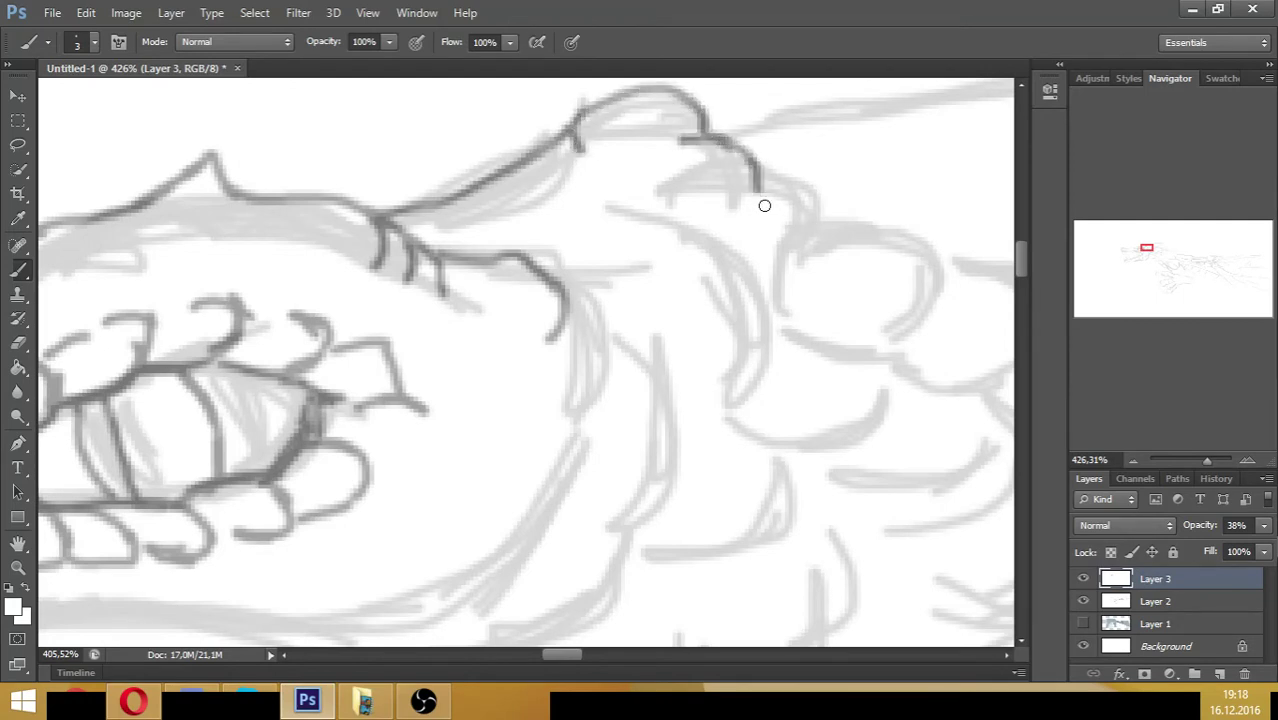
mouse_move(688, 137)
left_mouse_down()
mouse_move(648, 182)
mouse_move(678, 212)
left_mouse_up()
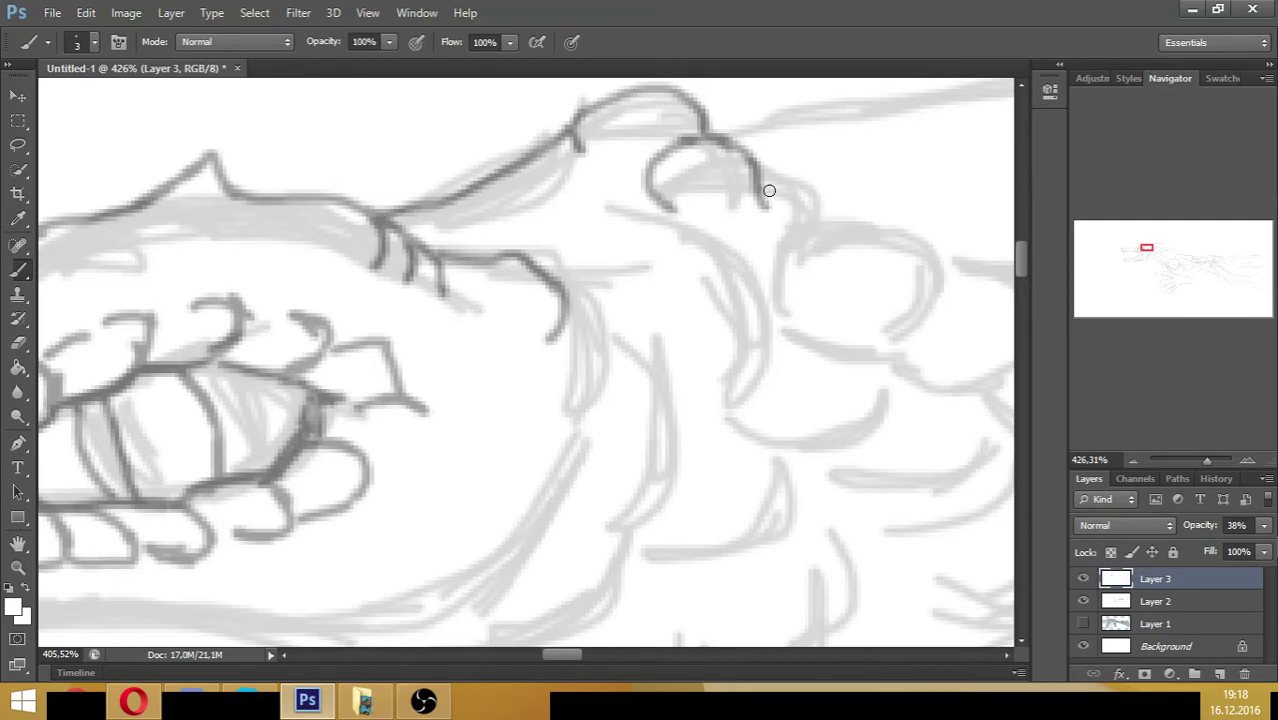
mouse_move(767, 188)
left_mouse_down()
mouse_move(805, 195)
mouse_move(830, 221)
mouse_move(829, 245)
mouse_move(791, 280)
mouse_move(760, 280)
left_mouse_up()
mouse_move(832, 243)
left_mouse_down()
mouse_move(922, 247)
mouse_move(927, 293)
mouse_move(910, 324)
mouse_move(880, 336)
left_mouse_up()
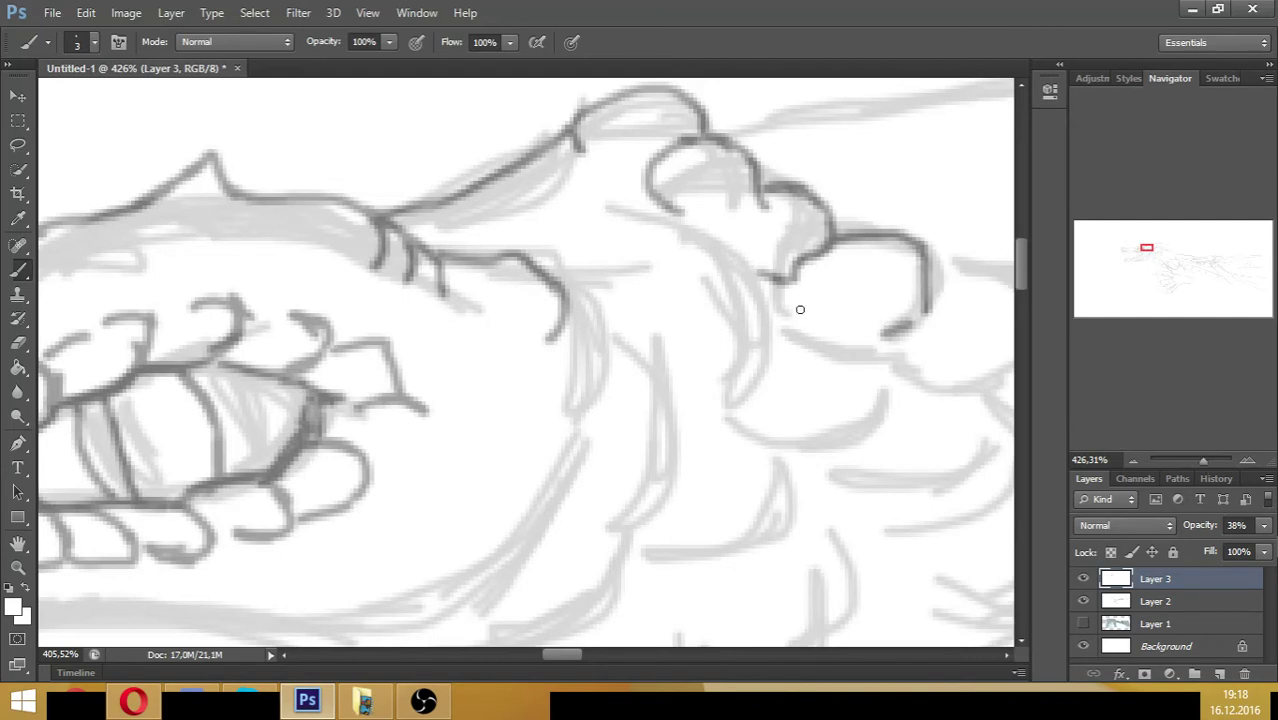
key("ctrl+minus")
mouse_move(800, 300)
left_mouse_down()
mouse_move(849, 302)
mouse_move(871, 346)
mouse_move(842, 371)
mouse_move(825, 379)
mouse_move(790, 362)
left_mouse_up()
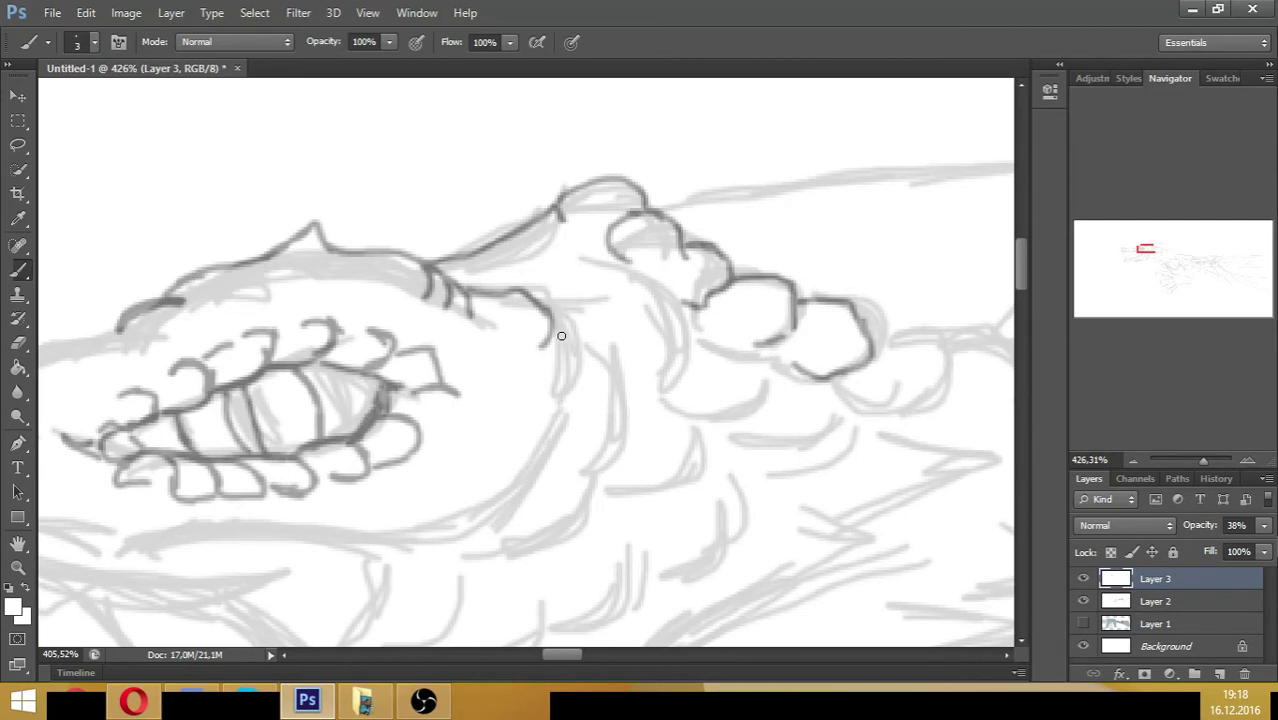
left_click_drag(1144, 251, 1152, 250)
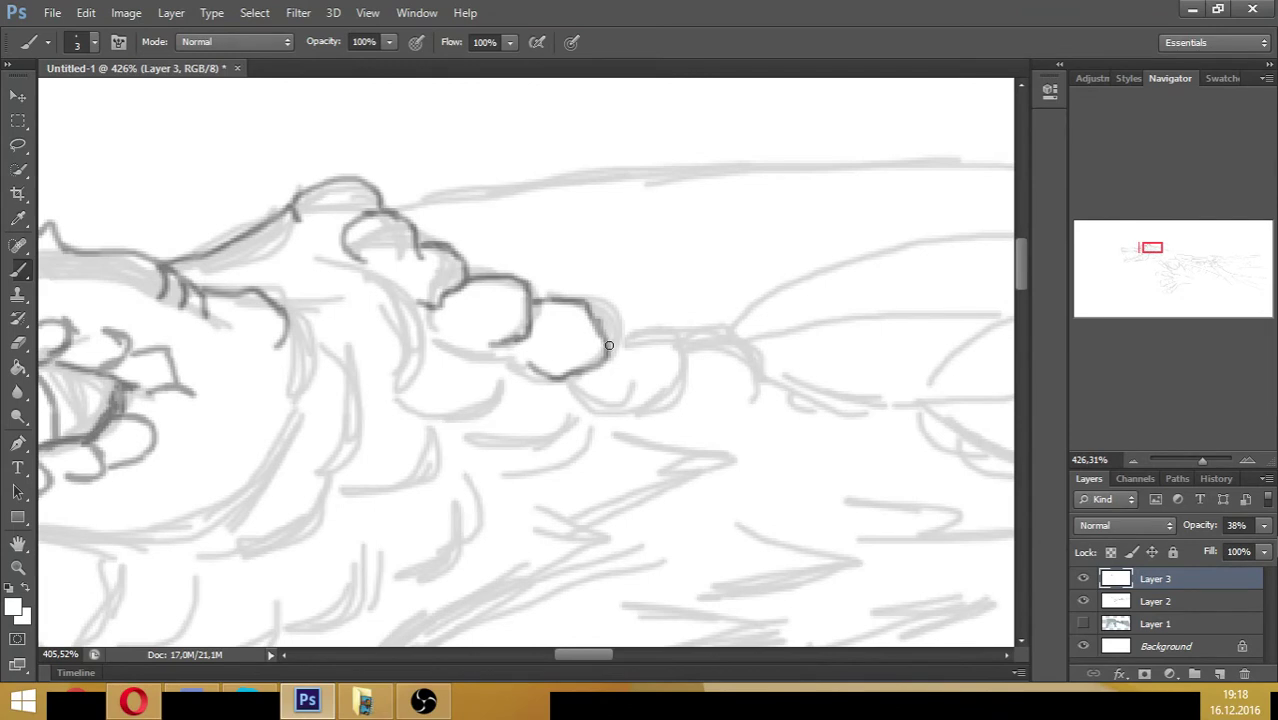
mouse_move(609, 345)
left_mouse_down()
mouse_move(679, 335)
mouse_move(685, 368)
mouse_move(635, 398)
mouse_move(592, 381)
left_mouse_up()
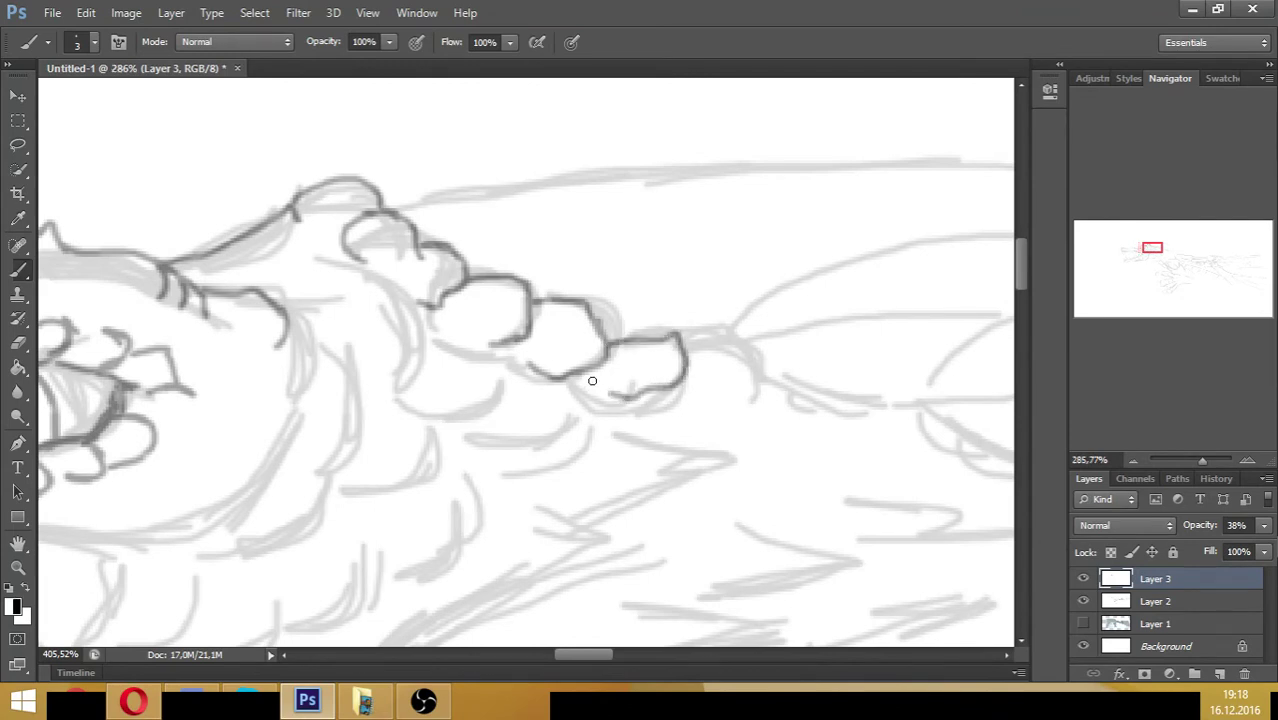
mouse_move(686, 346)
left_mouse_down()
mouse_move(748, 340)
mouse_move(754, 313)
mouse_move(773, 374)
mouse_move(722, 400)
left_mouse_up()
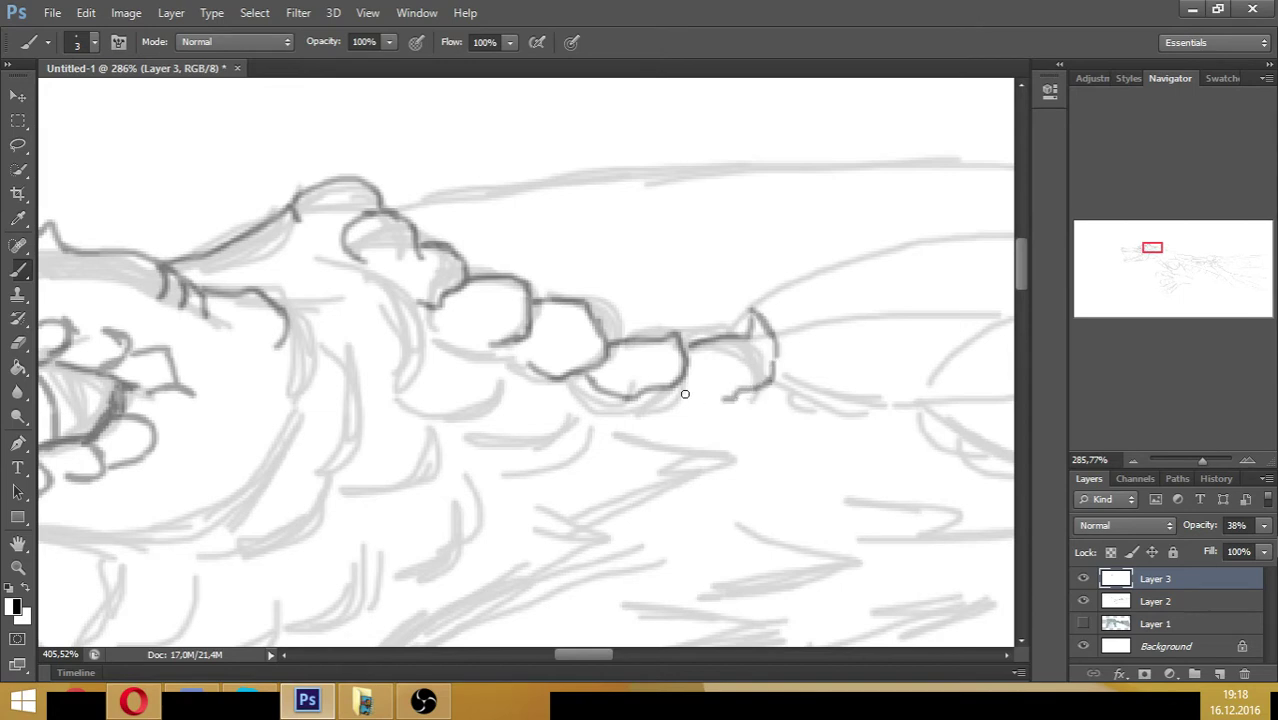
- Trace the upper and lower edges of the long horn from the head scales back to its pointed tip
mouse_move(385, 209)
left_mouse_down()
mouse_move(660, 174)
mouse_move(975, 167)
left_mouse_up()
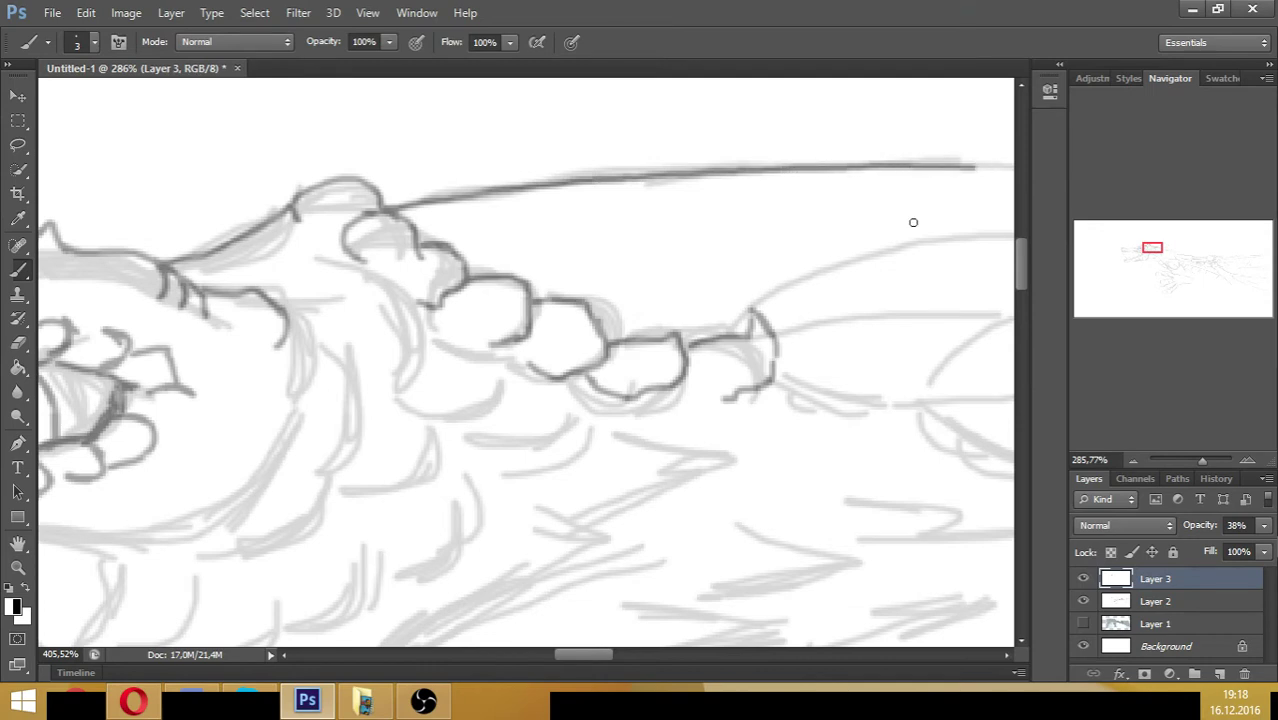
mouse_move(754, 319)
left_mouse_down()
mouse_move(770, 294)
mouse_move(819, 277)
mouse_move(1002, 233)
left_mouse_up()
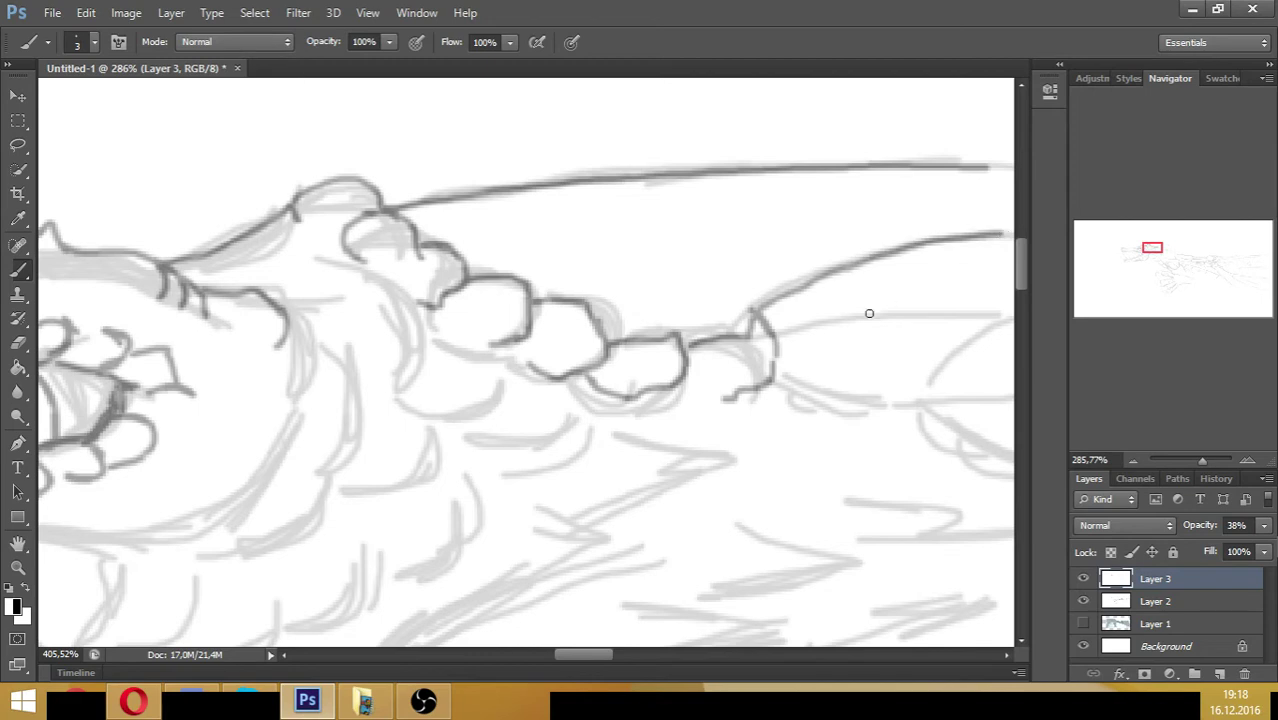
left_click_drag(1150, 250, 1163, 247)
mouse_move(495, 210)
left_mouse_down()
mouse_move(653, 228)
mouse_move(765, 260)
mouse_move(882, 317)
left_mouse_up()
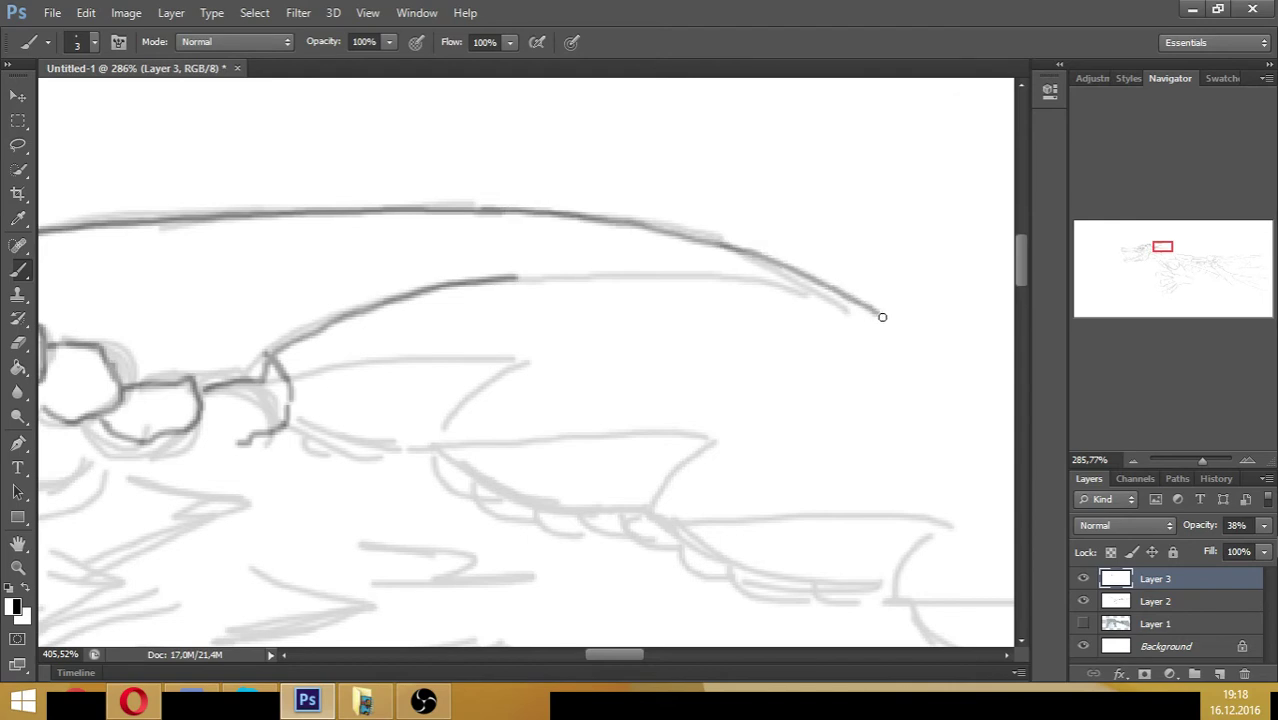
mouse_move(501, 281)
left_mouse_down()
mouse_move(699, 286)
mouse_move(884, 321)
left_mouse_up()
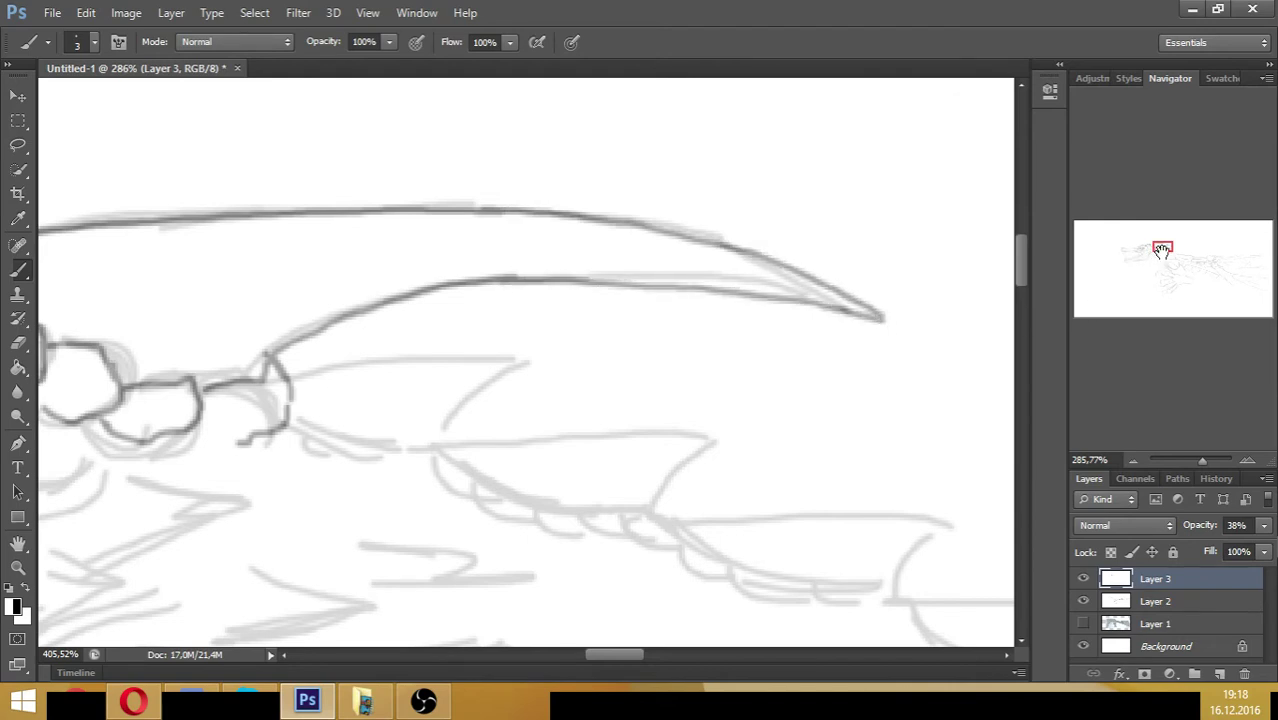
- Trace the bumpy top of the snout from the brow to the pointed nose tip, with the rounded nostril and front edge
left_click_drag(1163, 248, 1132, 254)
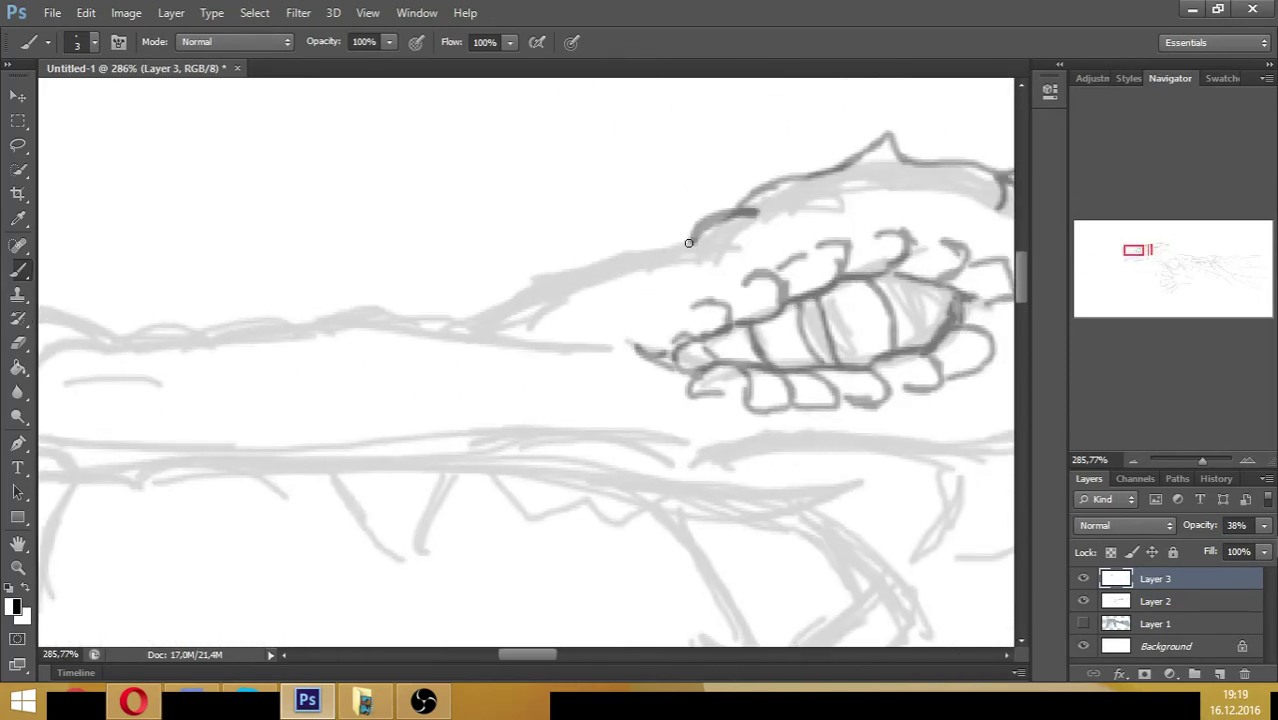
mouse_move(683, 247)
left_mouse_down()
mouse_move(594, 257)
mouse_move(451, 326)
mouse_move(370, 302)
mouse_move(281, 336)
left_mouse_up()
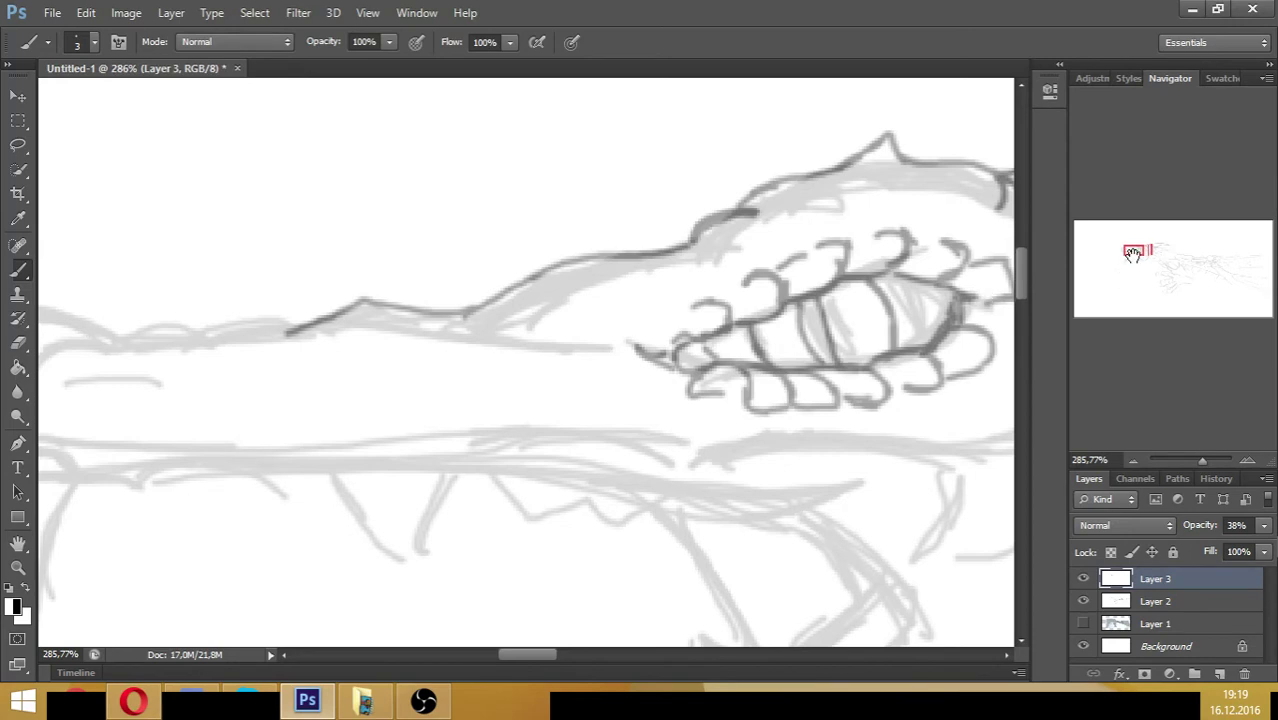
left_click_drag(1131, 251, 1123, 251)
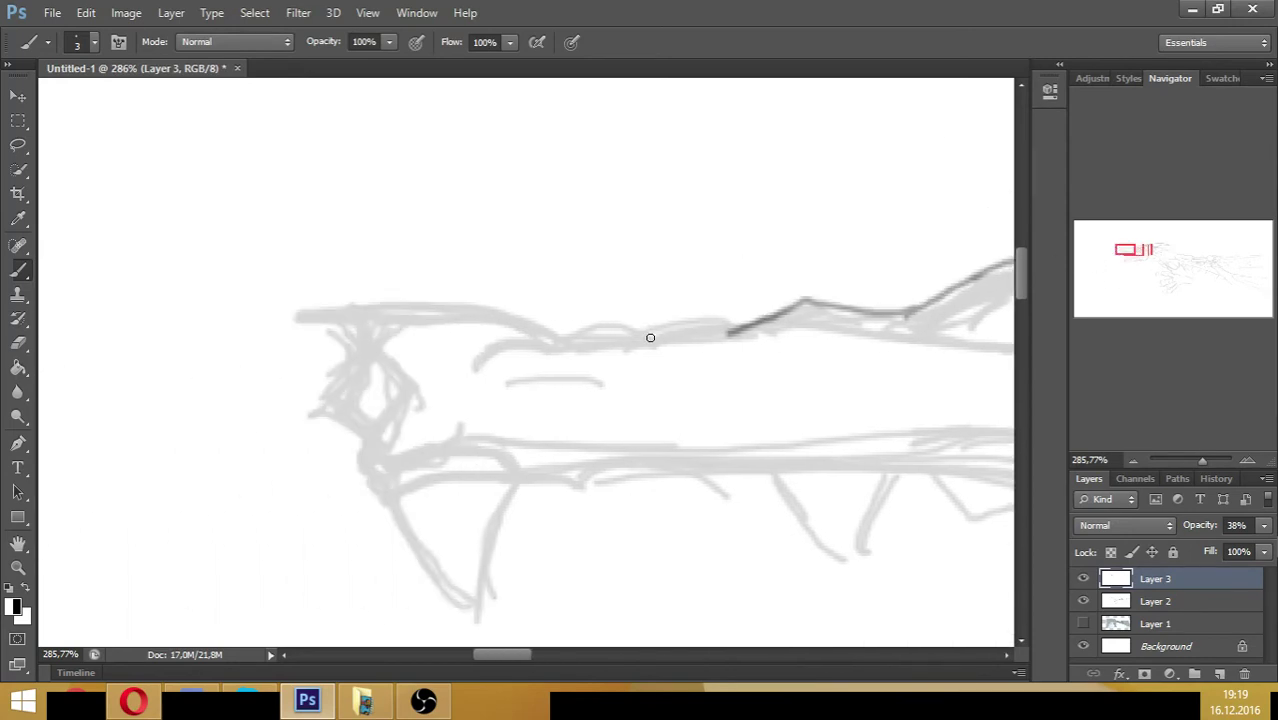
mouse_move(650, 338)
left_mouse_down()
mouse_move(754, 314)
mouse_move(557, 340)
mouse_move(479, 320)
mouse_move(305, 326)
mouse_move(392, 375)
mouse_move(370, 416)
mouse_move(338, 410)
mouse_move(347, 475)
mouse_move(389, 487)
mouse_move(352, 447)
mouse_move(392, 456)
left_mouse_up()
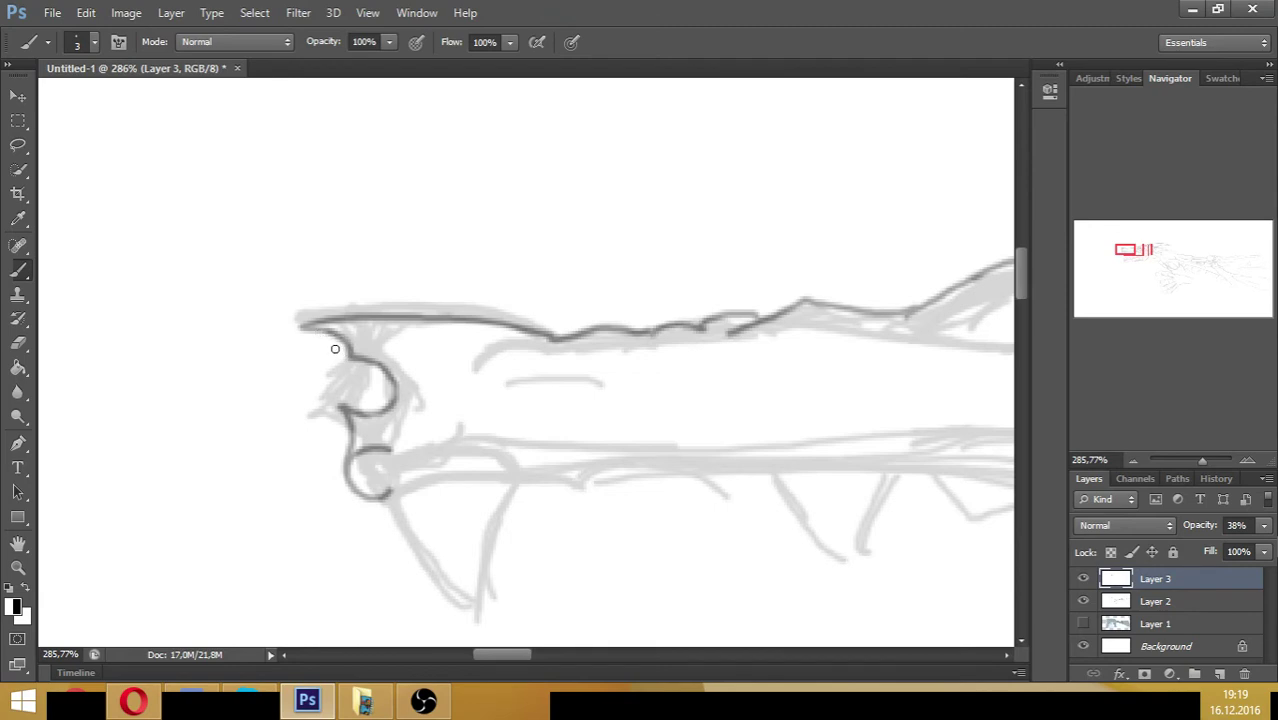
left_click_drag(313, 330, 348, 384)
- Outline the front of the upper lip below the nostril and divide it with short curved folds
left_click_drag(397, 450, 568, 444)
left_click_drag(393, 492, 680, 463)
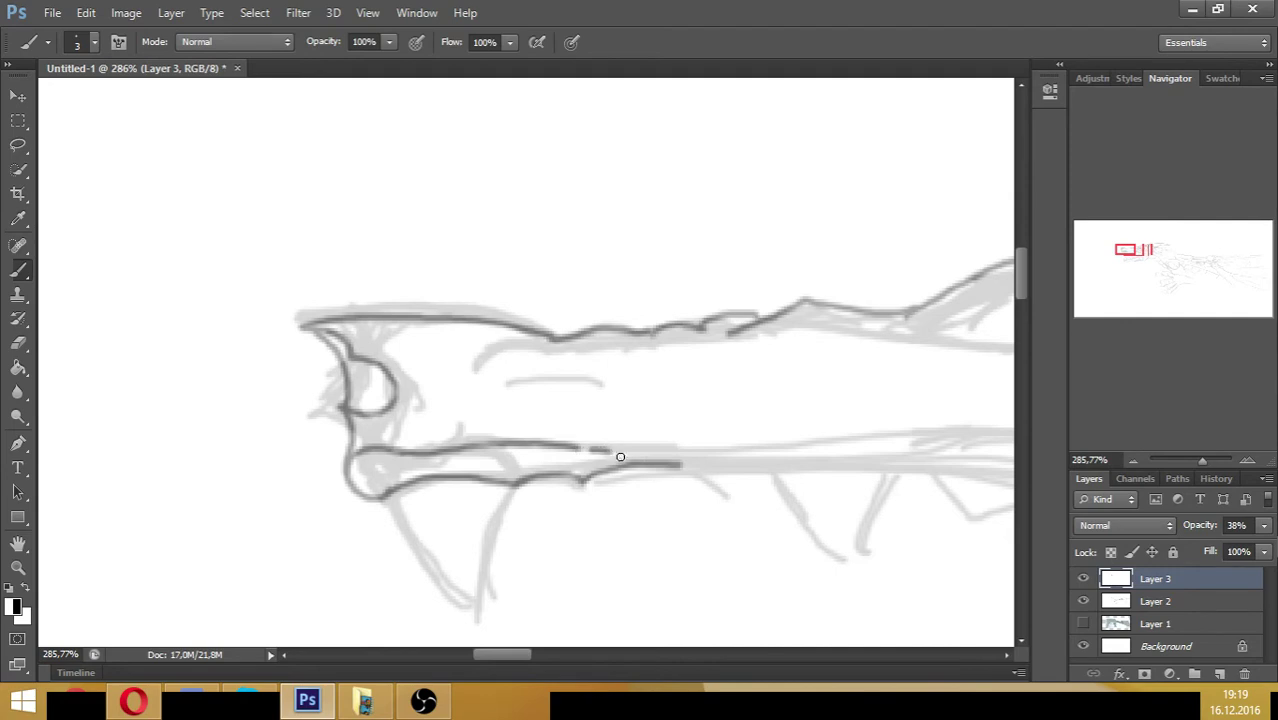
mouse_move(399, 453)
left_mouse_down()
mouse_move(476, 456)
mouse_move(432, 449)
left_mouse_up()
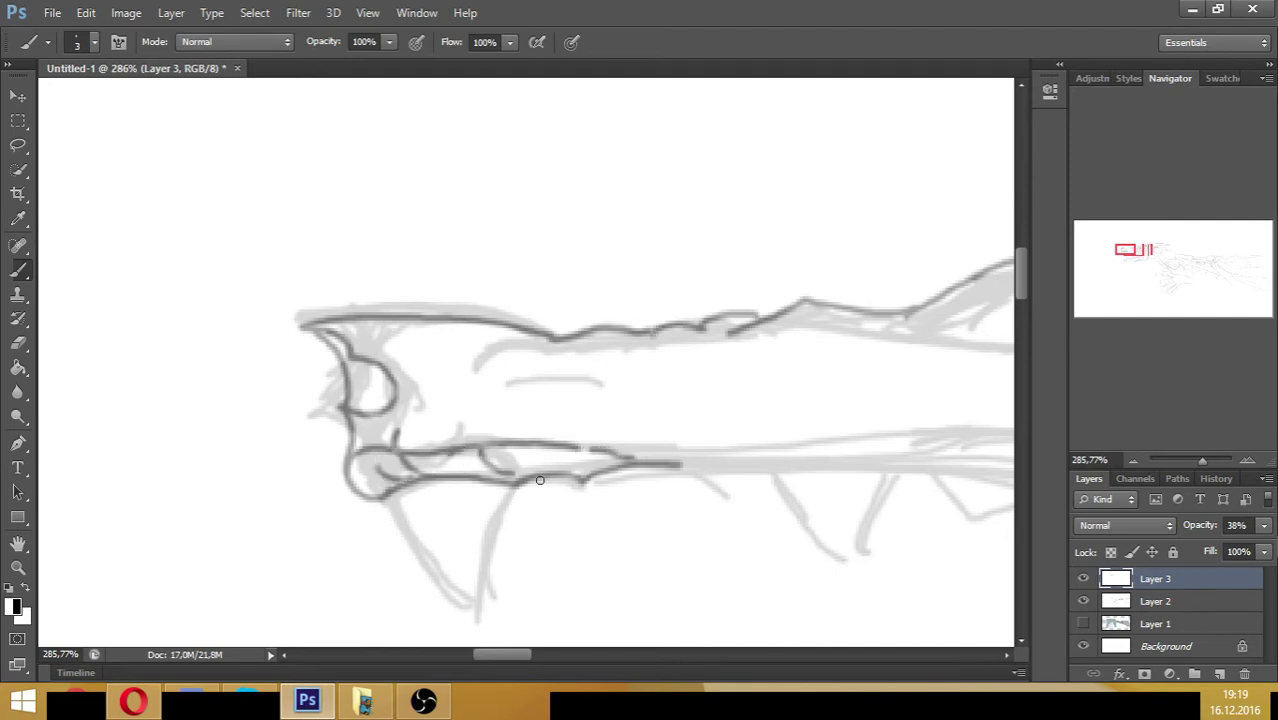
left_click_drag(590, 480, 600, 468)
- Draw the large front fang and the second upper tooth, and continue the gum line behind them
left_click_drag(1125, 249, 1127, 256)
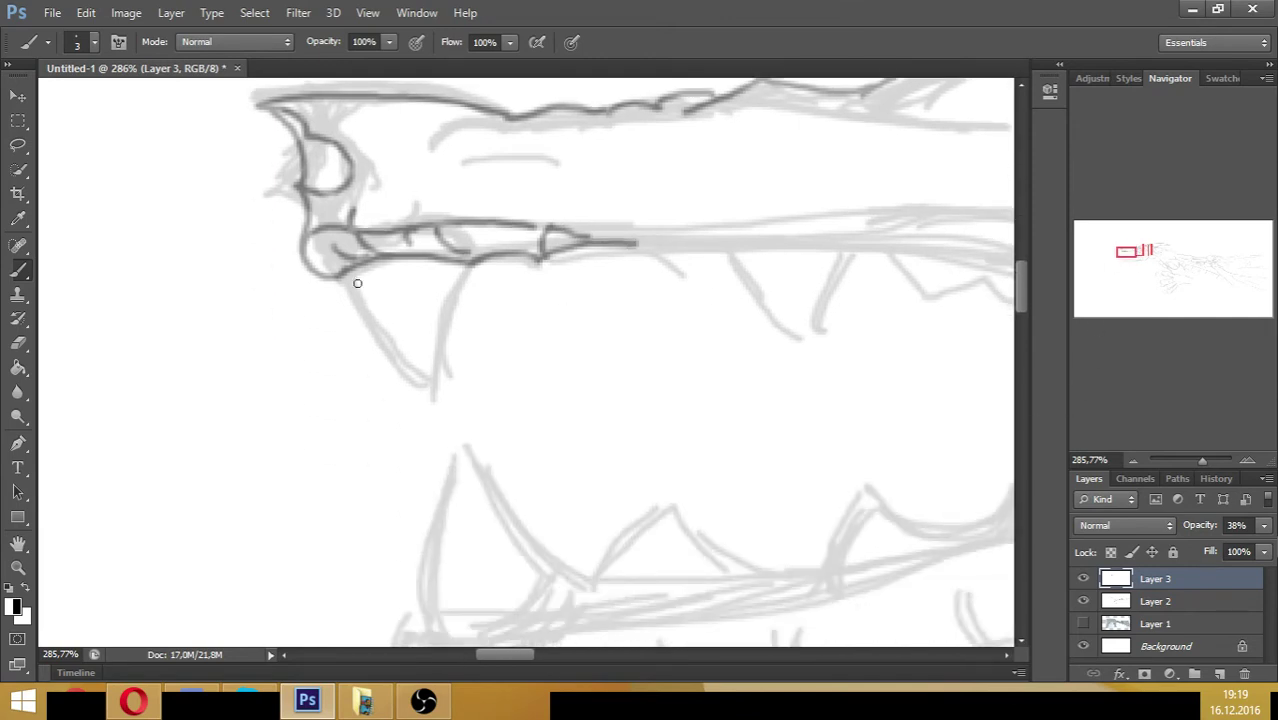
mouse_move(335, 279)
left_mouse_down()
mouse_move(377, 348)
mouse_move(452, 417)
mouse_move(434, 357)
mouse_move(450, 302)
left_mouse_up()
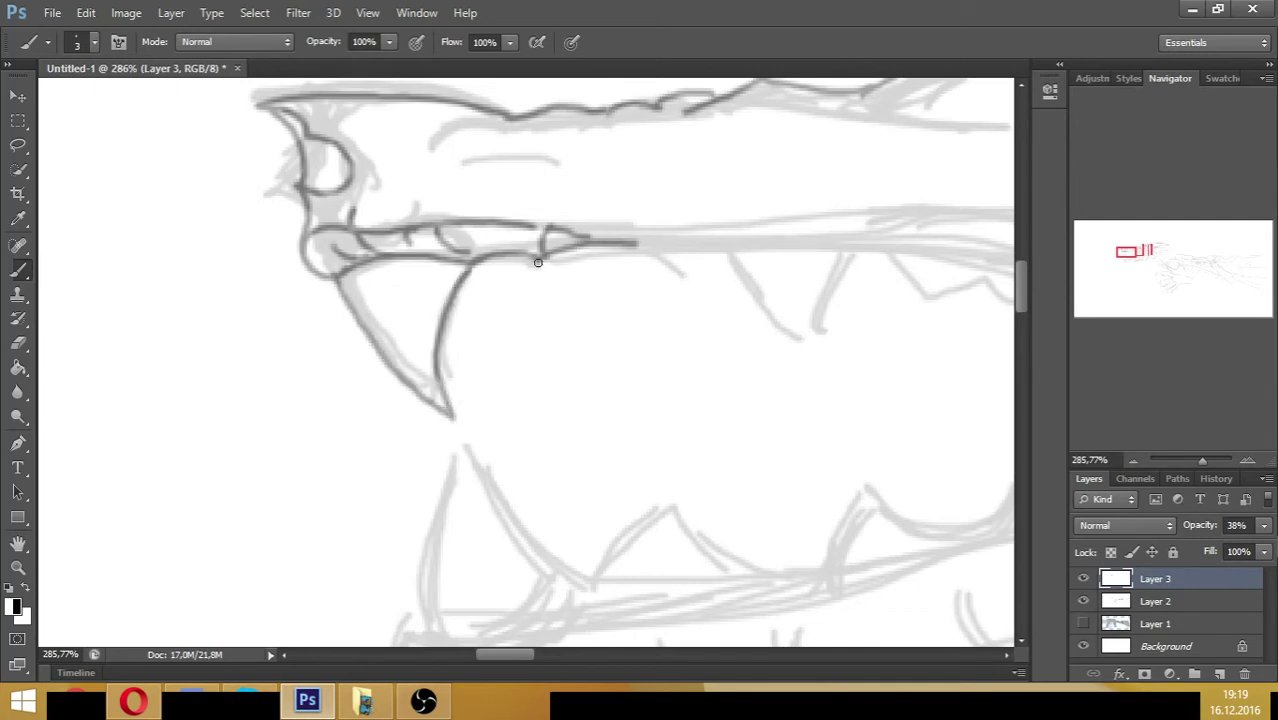
left_click_drag(538, 261, 612, 350)
left_click_drag(659, 251, 620, 347)
left_click_drag(660, 256, 750, 270)
left_click_drag(1135, 255, 1141, 254)
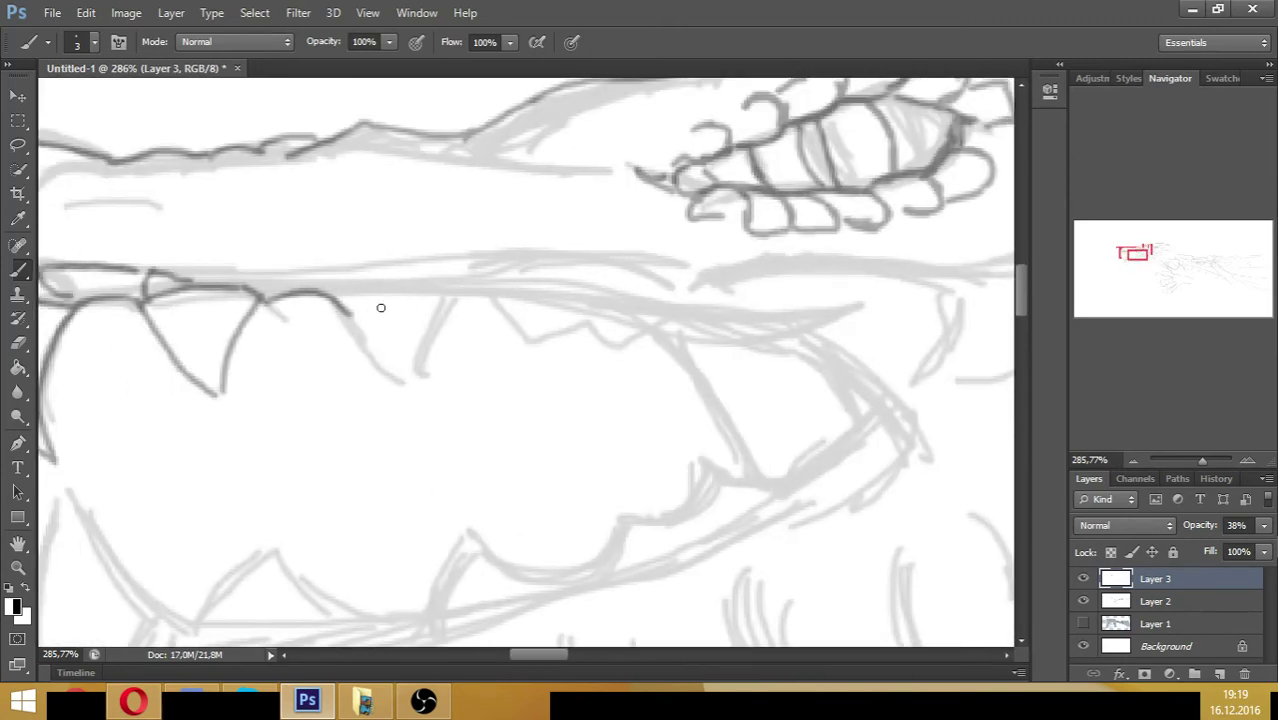
left_click_drag(371, 303, 430, 303)
- Extend the upper lip lines back to the mouth corner and draw the third upper tooth and the jagged rear gum edge
left_click_drag(183, 278, 551, 259)
mouse_move(425, 289)
left_mouse_down()
mouse_move(593, 282)
mouse_move(811, 317)
mouse_move(852, 332)
mouse_move(899, 404)
left_mouse_up()
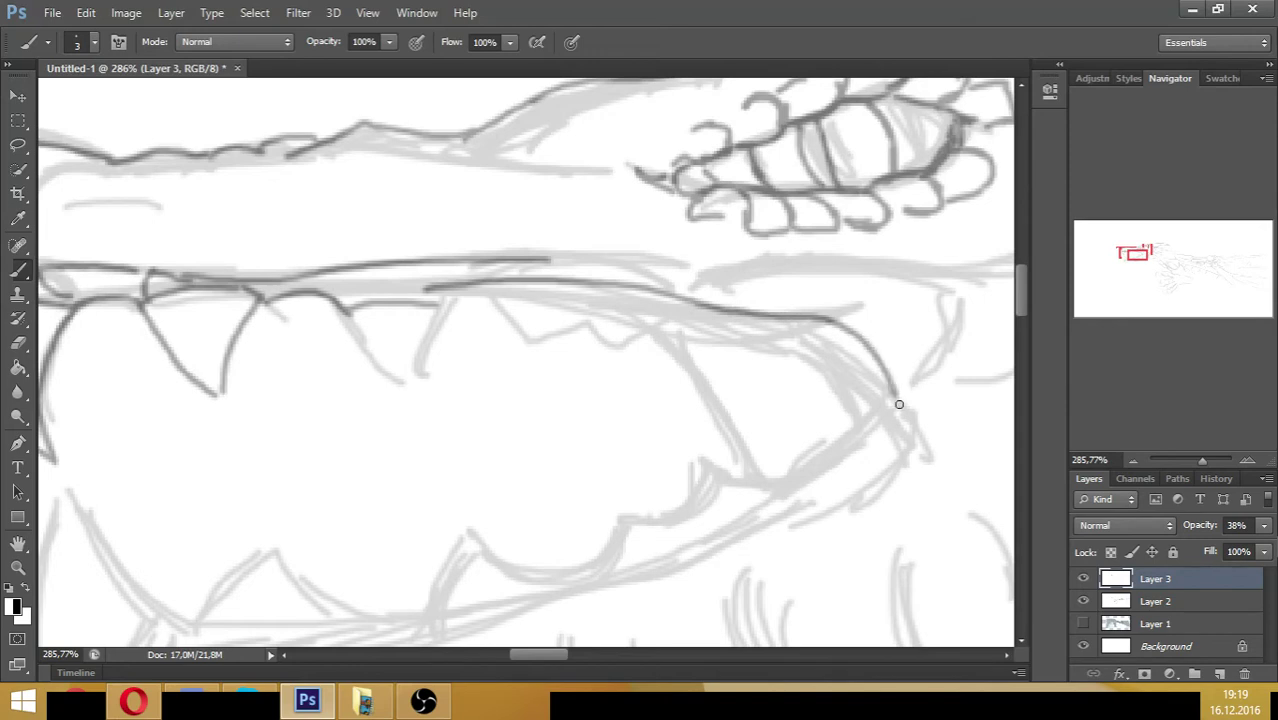
mouse_move(440, 300)
left_mouse_down()
mouse_move(476, 290)
mouse_move(605, 334)
mouse_move(704, 300)
left_mouse_up()
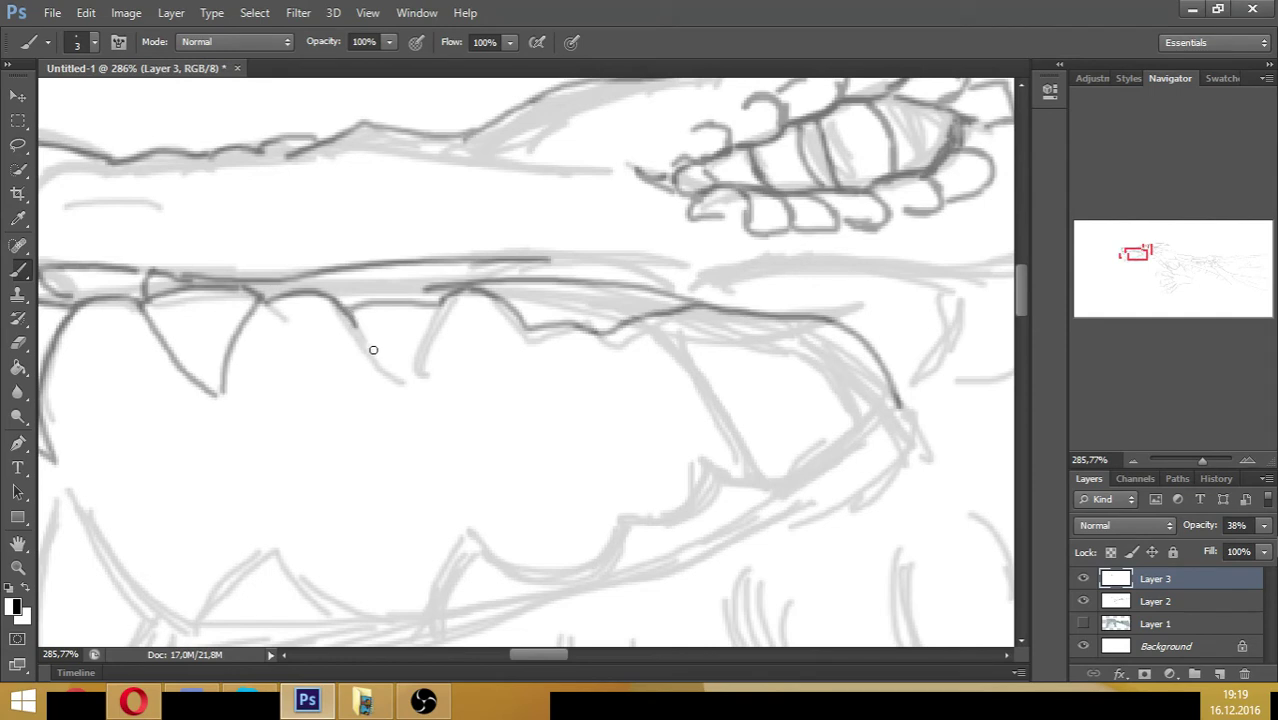
mouse_move(373, 349)
left_mouse_down()
mouse_move(414, 377)
mouse_move(445, 298)
left_mouse_up()
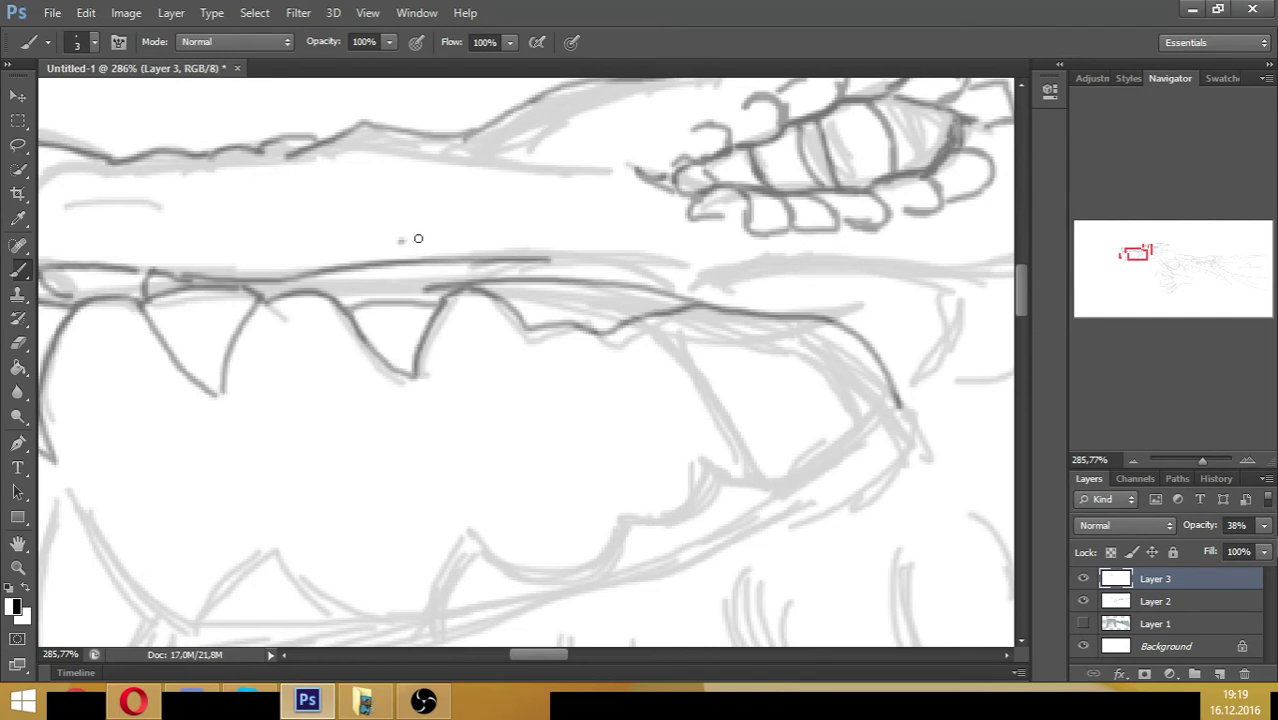
- Add long curved crease lines along the side of the snout, one running up to the eye's front corner
mouse_move(400, 240)
left_mouse_down()
mouse_move(484, 234)
mouse_move(552, 196)
left_mouse_up()
mouse_move(322, 166)
left_mouse_down()
mouse_move(442, 151)
mouse_move(559, 163)
mouse_move(672, 143)
left_mouse_up()
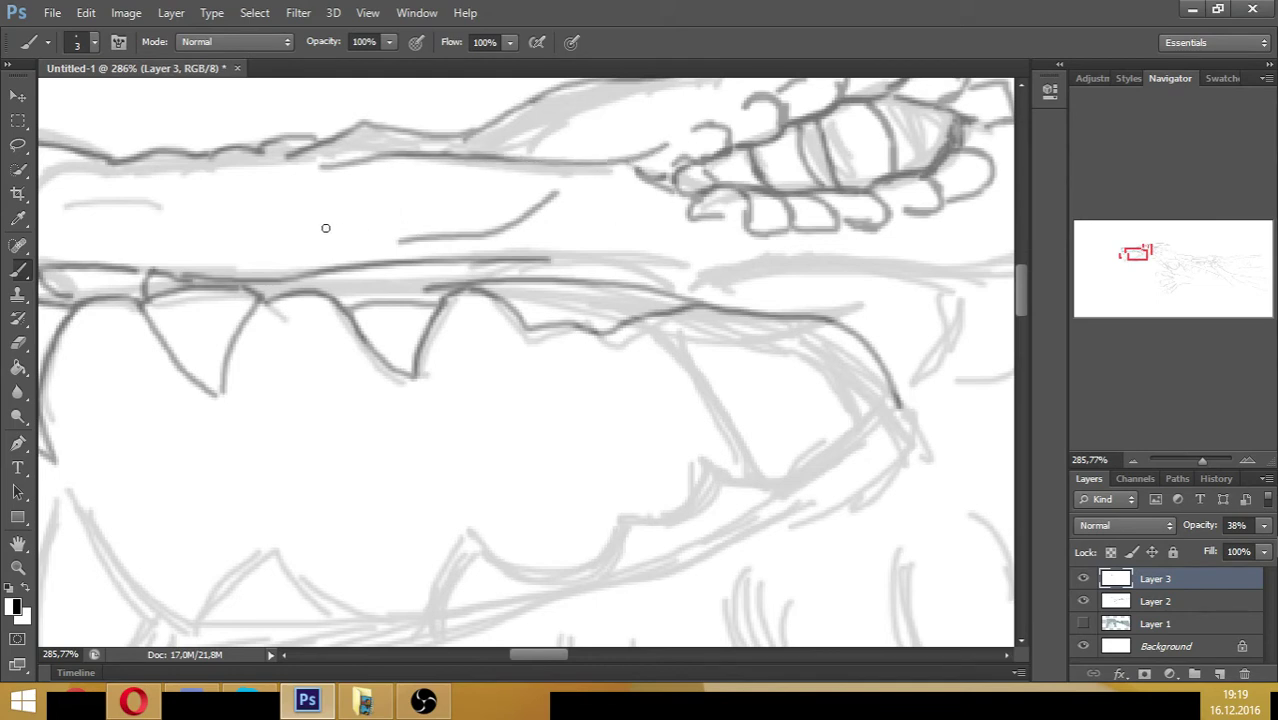
mouse_move(68, 212)
left_mouse_down()
mouse_move(170, 214)
mouse_move(296, 192)
left_mouse_up()
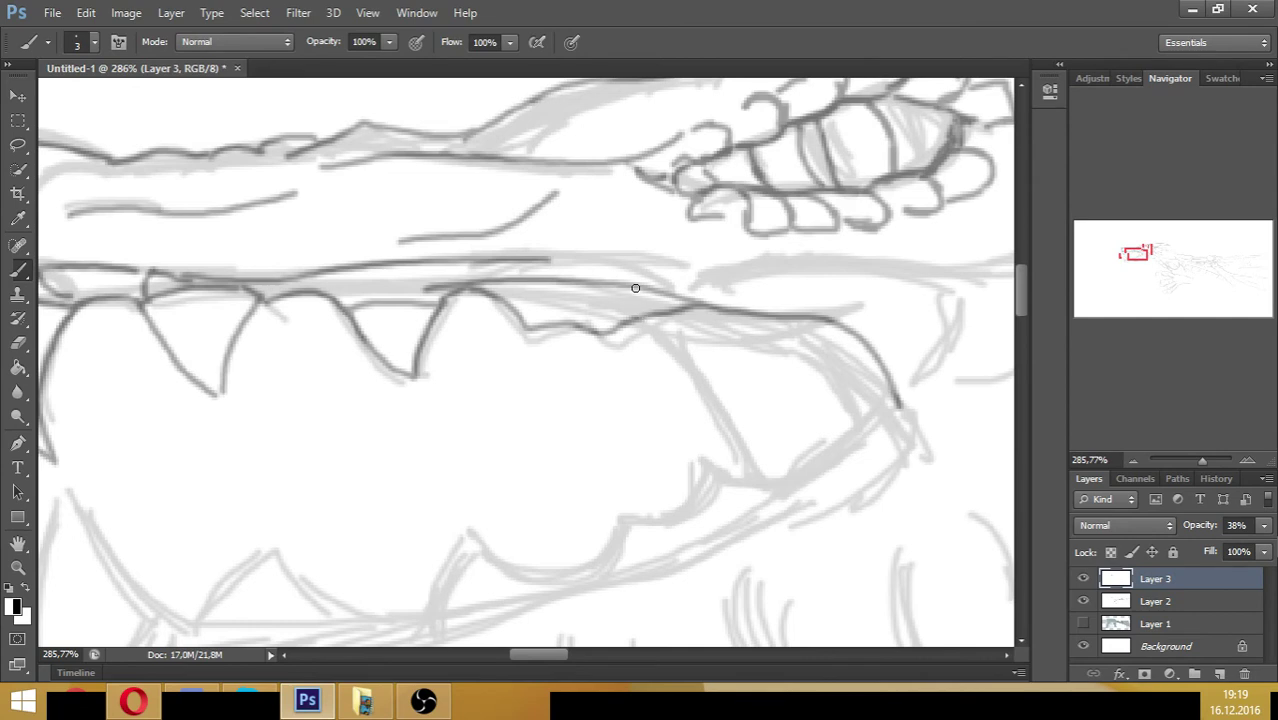
- Draw the slanted membrane line inside the mouth corner and the rear edge of the lower jaw with its jagged gum line
mouse_move(608, 285)
left_mouse_down()
mouse_move(704, 375)
mouse_move(765, 483)
left_mouse_up()
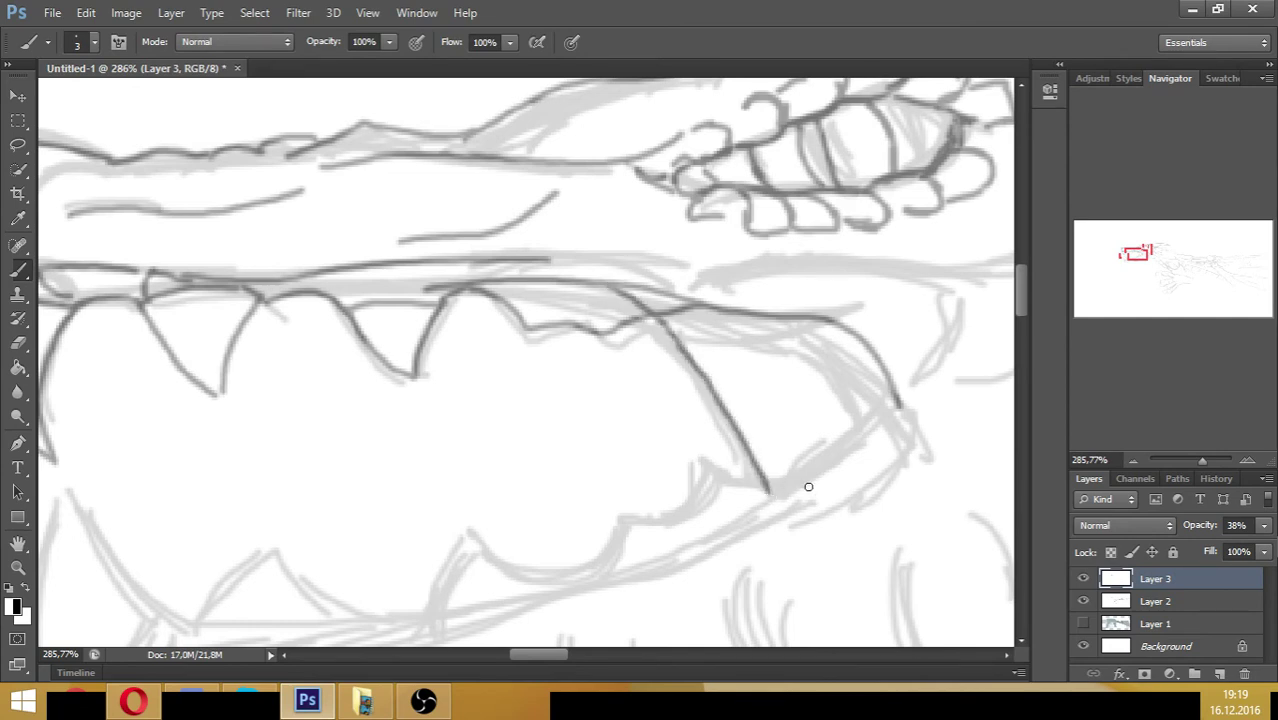
mouse_move(889, 391)
left_mouse_down()
mouse_move(728, 520)
mouse_move(579, 579)
left_mouse_up()
mouse_move(752, 472)
left_mouse_down()
mouse_move(657, 510)
mouse_move(620, 566)
left_mouse_up()
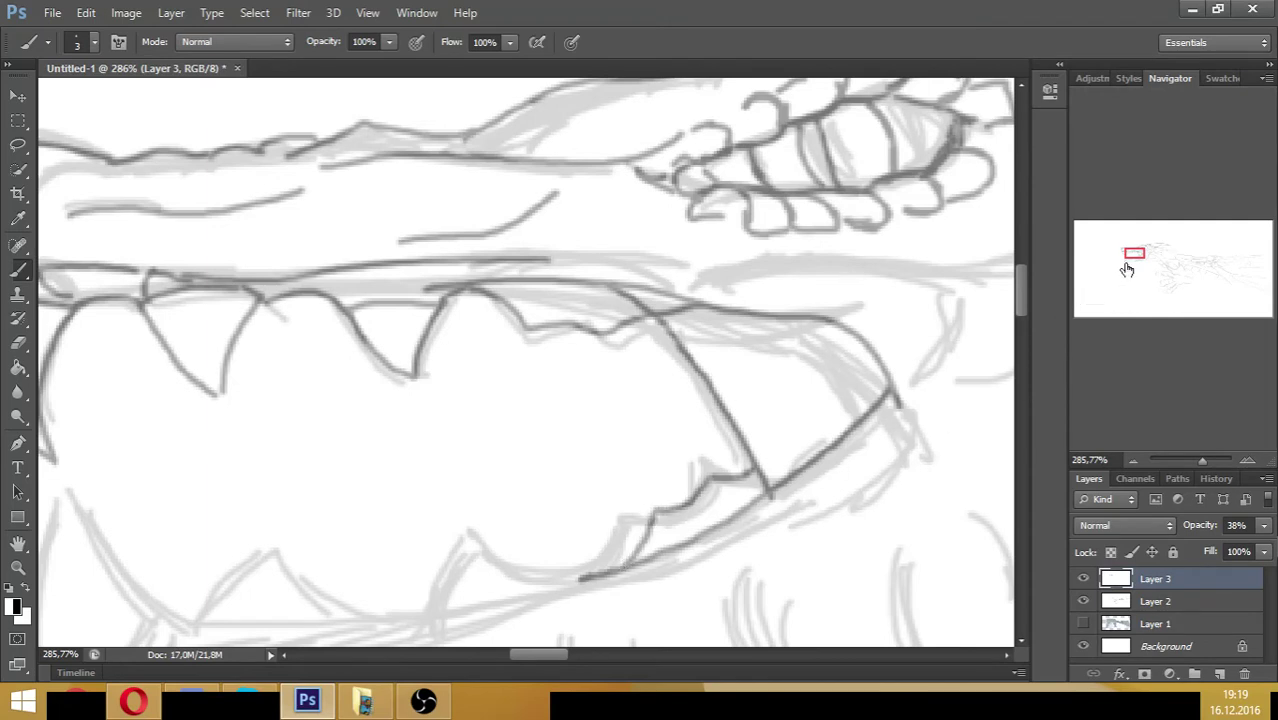
left_click_drag(1135, 254, 1134, 255)
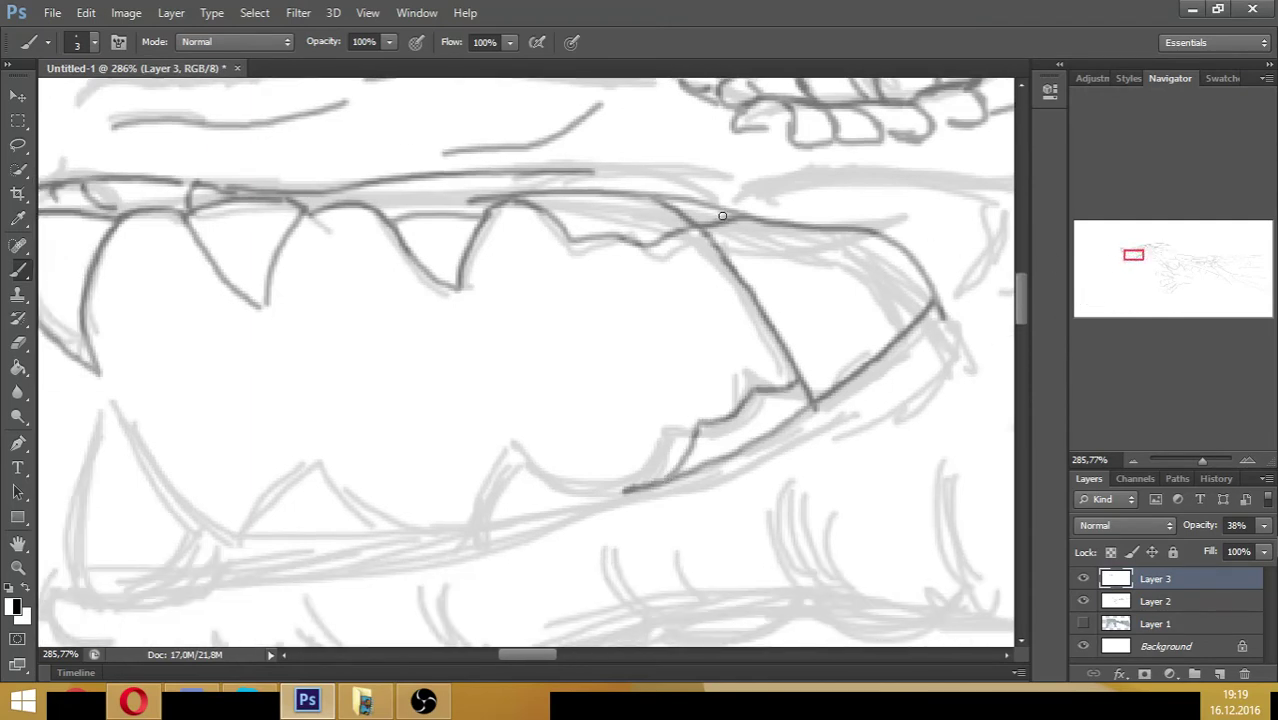
- Add two curved fold lines to the membrane in the mouth corner and draw the rearmost lower tooth
mouse_move(722, 216)
left_mouse_down()
mouse_move(784, 263)
mouse_move(834, 332)
left_mouse_up()
left_click_drag(840, 274, 898, 342)
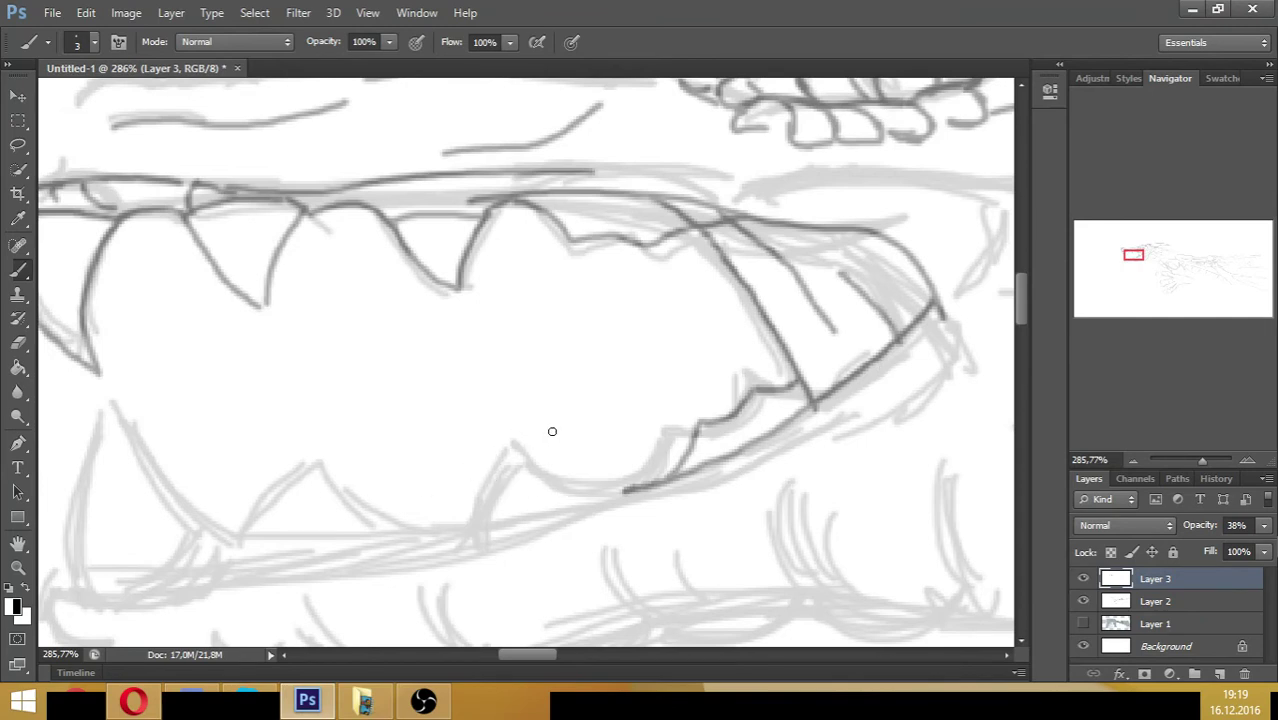
mouse_move(543, 434)
left_mouse_down()
mouse_move(597, 463)
mouse_move(618, 494)
left_mouse_up()
mouse_move(543, 438)
left_mouse_down()
mouse_move(516, 526)
mouse_move(624, 495)
mouse_move(574, 512)
left_mouse_up()
- Draw the lower lip line back to the mouth corner and the pointed cheek contour behind it
mouse_move(499, 557)
left_mouse_down()
mouse_move(757, 464)
mouse_move(940, 312)
left_mouse_up()
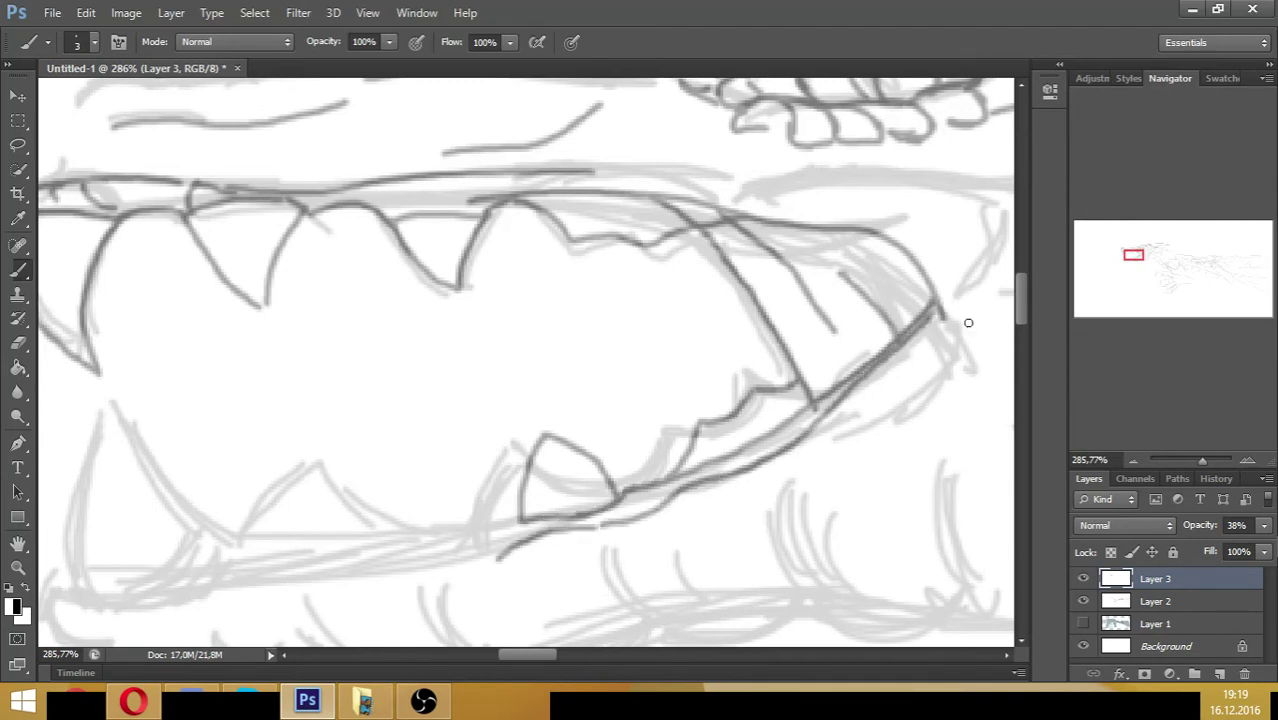
left_click_drag(1007, 220, 973, 283)
mouse_move(640, 184)
left_mouse_down()
mouse_move(914, 183)
mouse_move(973, 201)
mouse_move(1007, 226)
left_mouse_up()
- Draw the large lower front fang and the smaller lower teeth, with the gum and lip lines along the lower jaw
left_click_drag(1139, 252, 1130, 257)
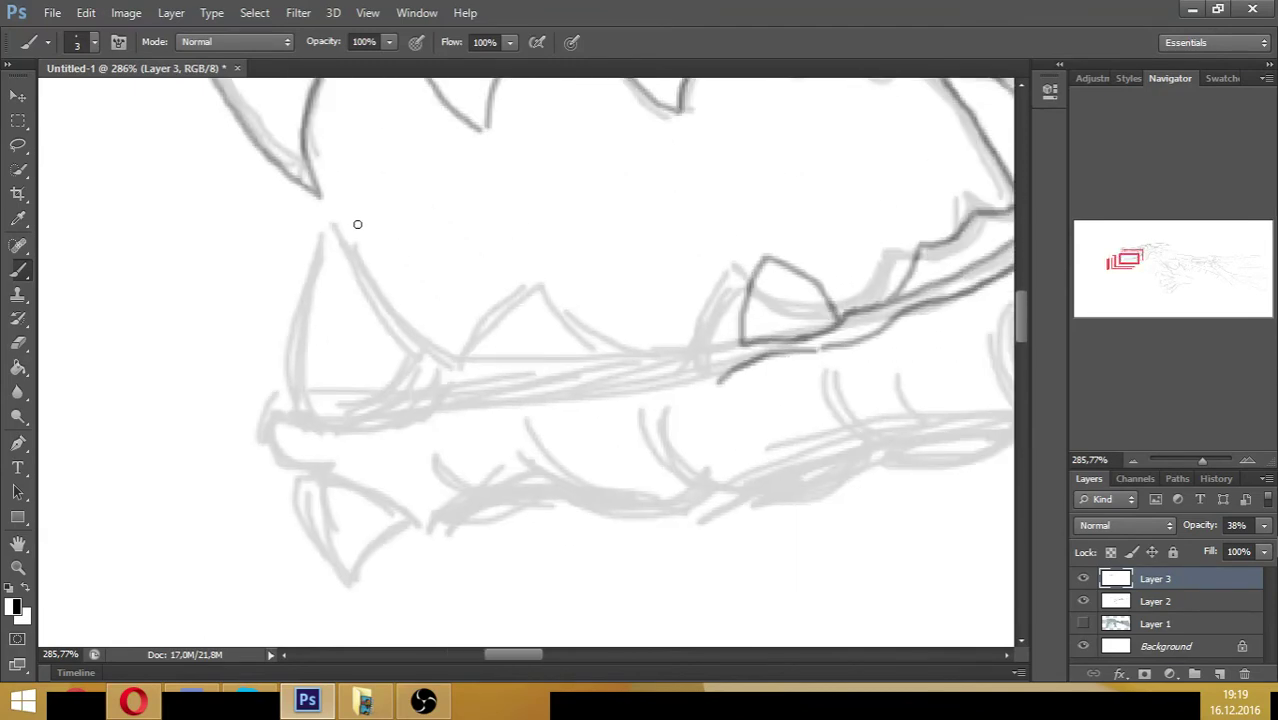
mouse_move(355, 217)
left_mouse_down()
mouse_move(414, 354)
mouse_move(435, 368)
left_mouse_up()
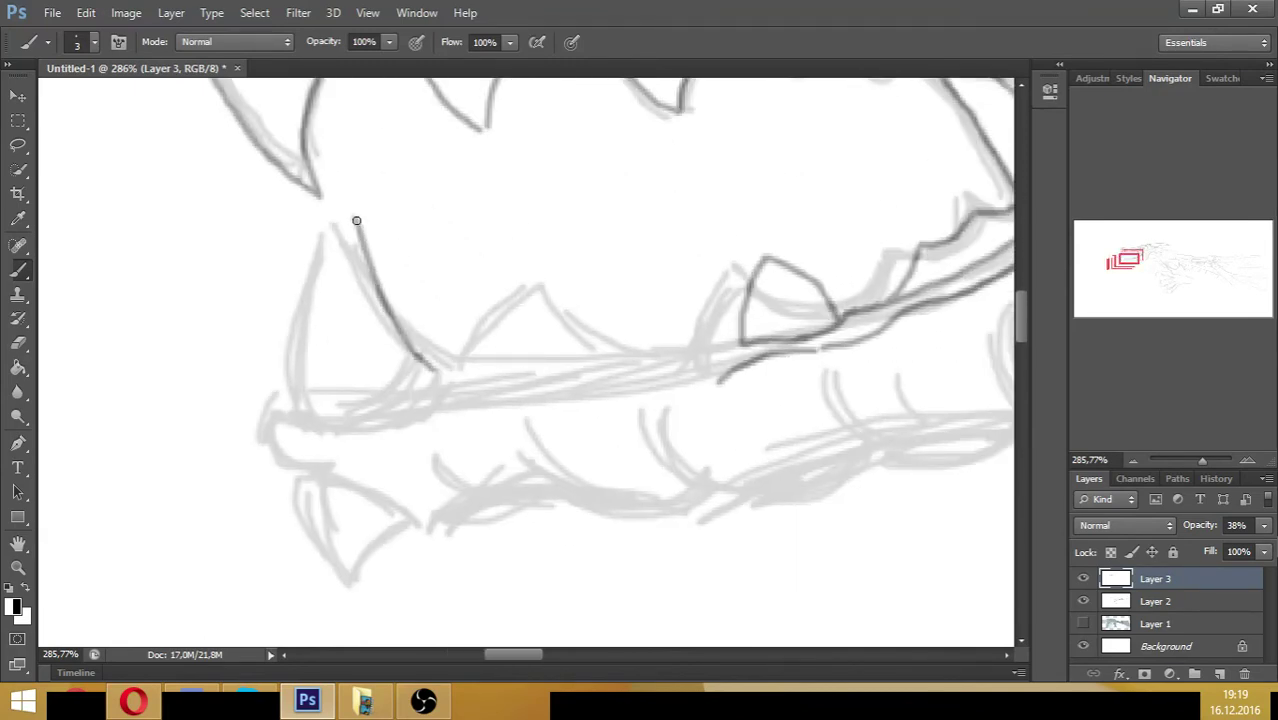
mouse_move(356, 220)
left_mouse_down()
mouse_move(319, 284)
mouse_move(310, 408)
left_mouse_up()
mouse_move(304, 339)
left_mouse_down()
mouse_move(281, 307)
mouse_move(283, 387)
mouse_move(307, 413)
mouse_move(276, 401)
mouse_move(259, 424)
mouse_move(265, 452)
mouse_move(318, 462)
left_mouse_up()
mouse_move(306, 409)
left_mouse_down()
mouse_move(329, 450)
mouse_move(326, 425)
mouse_move(344, 414)
mouse_move(386, 435)
mouse_move(382, 419)
mouse_move(428, 409)
mouse_move(438, 377)
mouse_move(469, 379)
mouse_move(469, 308)
mouse_move(553, 373)
mouse_move(588, 269)
mouse_move(687, 349)
mouse_move(749, 351)
mouse_move(661, 383)
mouse_move(469, 383)
mouse_move(441, 412)
mouse_move(485, 398)
mouse_move(564, 410)
mouse_move(727, 381)
left_mouse_up()
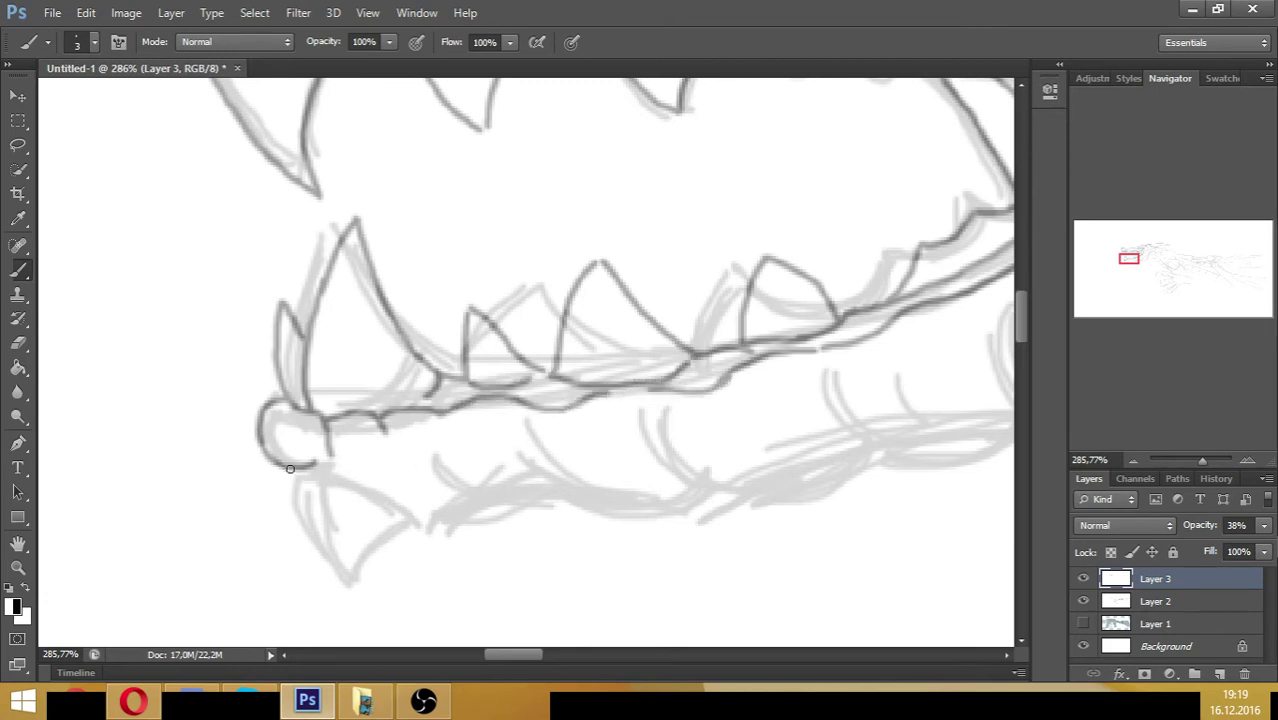
- Draw the pointed chin spike and the wavy underside of the lower jaw behind it
mouse_move(290, 469)
left_mouse_down()
mouse_move(303, 505)
mouse_move(354, 488)
mouse_move(443, 523)
left_mouse_up()
mouse_move(303, 508)
left_mouse_down()
mouse_move(355, 598)
mouse_move(377, 549)
mouse_move(404, 528)
mouse_move(474, 526)
mouse_move(578, 494)
mouse_move(557, 463)
mouse_move(602, 508)
mouse_move(904, 449)
left_mouse_up()
left_click_drag(709, 487, 657, 502)
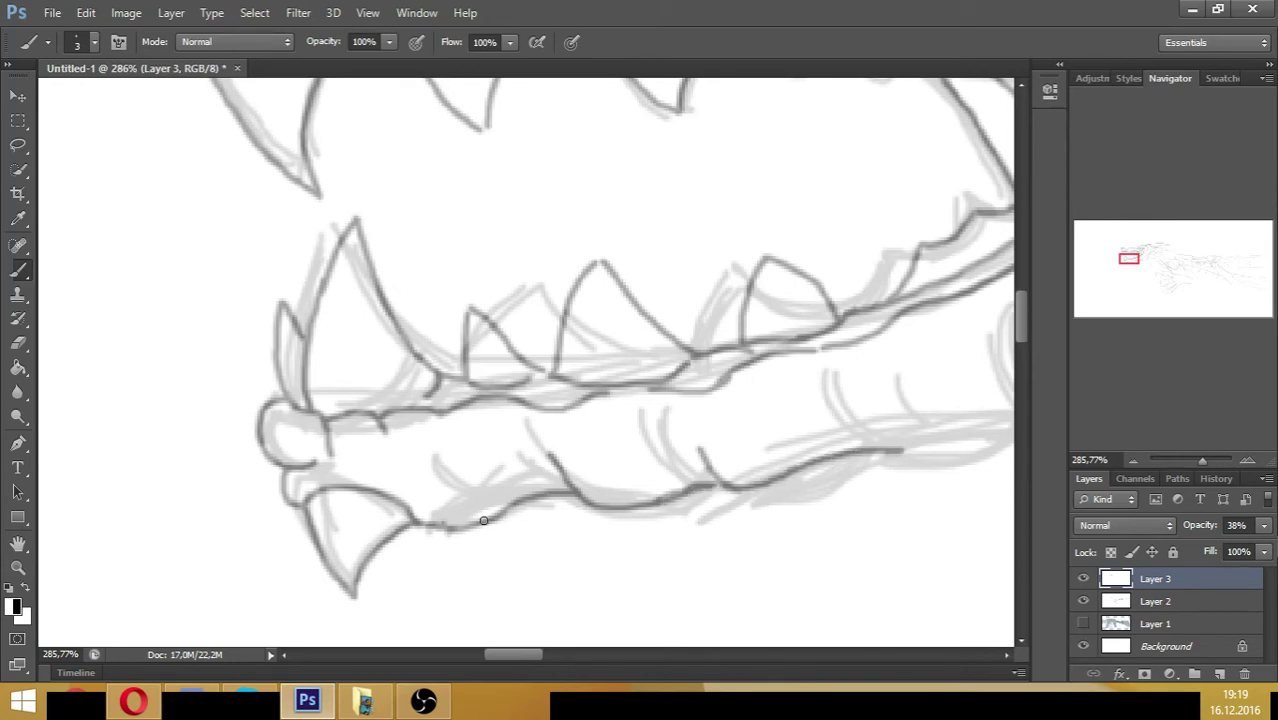
- Add short curved crease lines along the side of the lower jaw beneath the lip
mouse_move(411, 456)
left_mouse_down()
mouse_move(430, 472)
mouse_move(505, 478)
left_mouse_up()
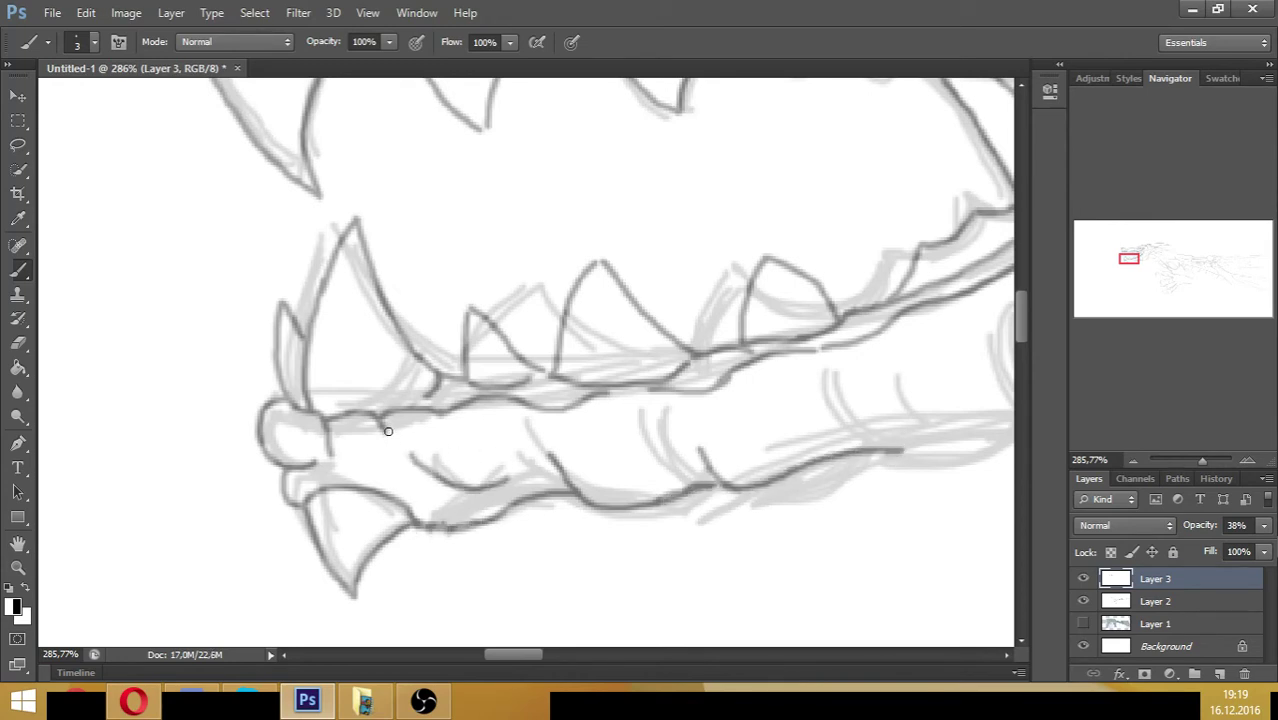
mouse_move(365, 425)
left_mouse_down()
mouse_move(384, 446)
mouse_move(505, 445)
mouse_move(762, 412)
left_mouse_up()
mouse_move(796, 358)
left_mouse_down()
mouse_move(808, 387)
mouse_move(850, 392)
left_mouse_up()
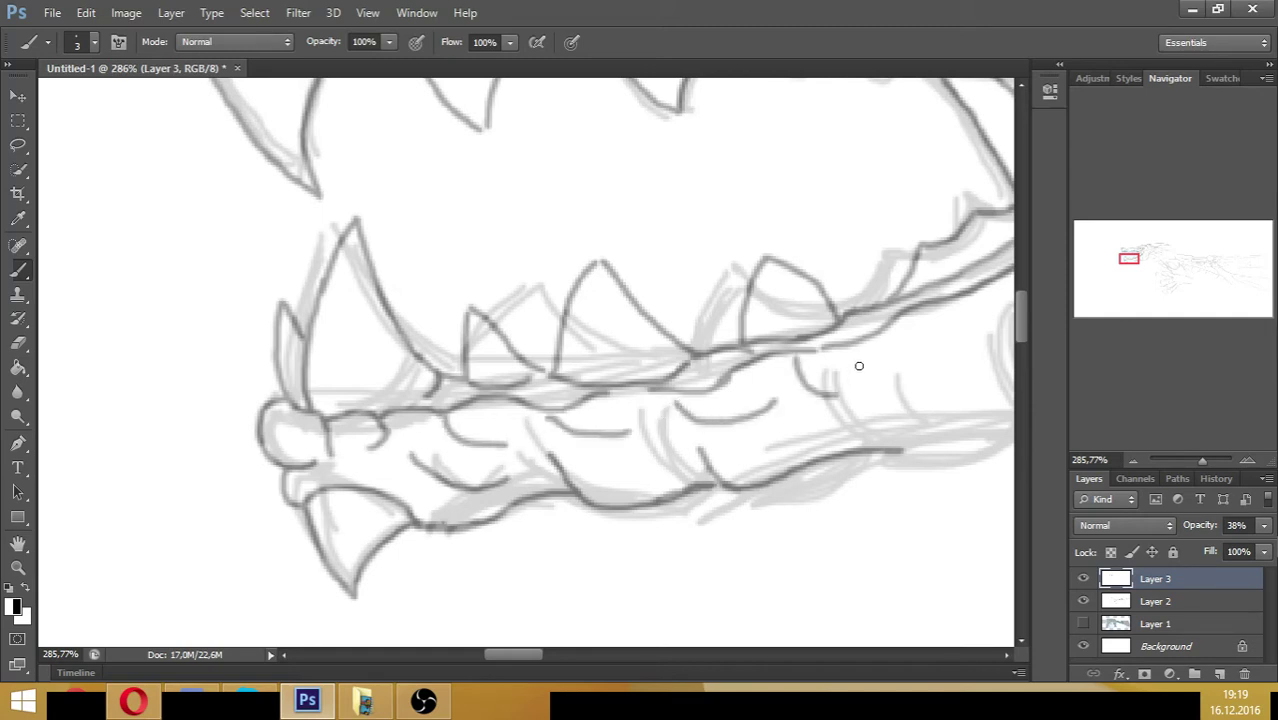
left_click_drag(864, 341, 898, 375)
- Continue the lower jaw's underside backward and draw the rounded rear contour of the jaw corner
left_click_drag(1131, 259, 1136, 257)
mouse_move(544, 450)
left_mouse_down()
mouse_move(576, 499)
mouse_move(630, 531)
mouse_move(687, 534)
mouse_move(719, 516)
mouse_move(807, 506)
mouse_move(860, 518)
left_mouse_up()
left_click_drag(461, 538, 602, 524)
left_click_drag(1148, 258, 1153, 257)
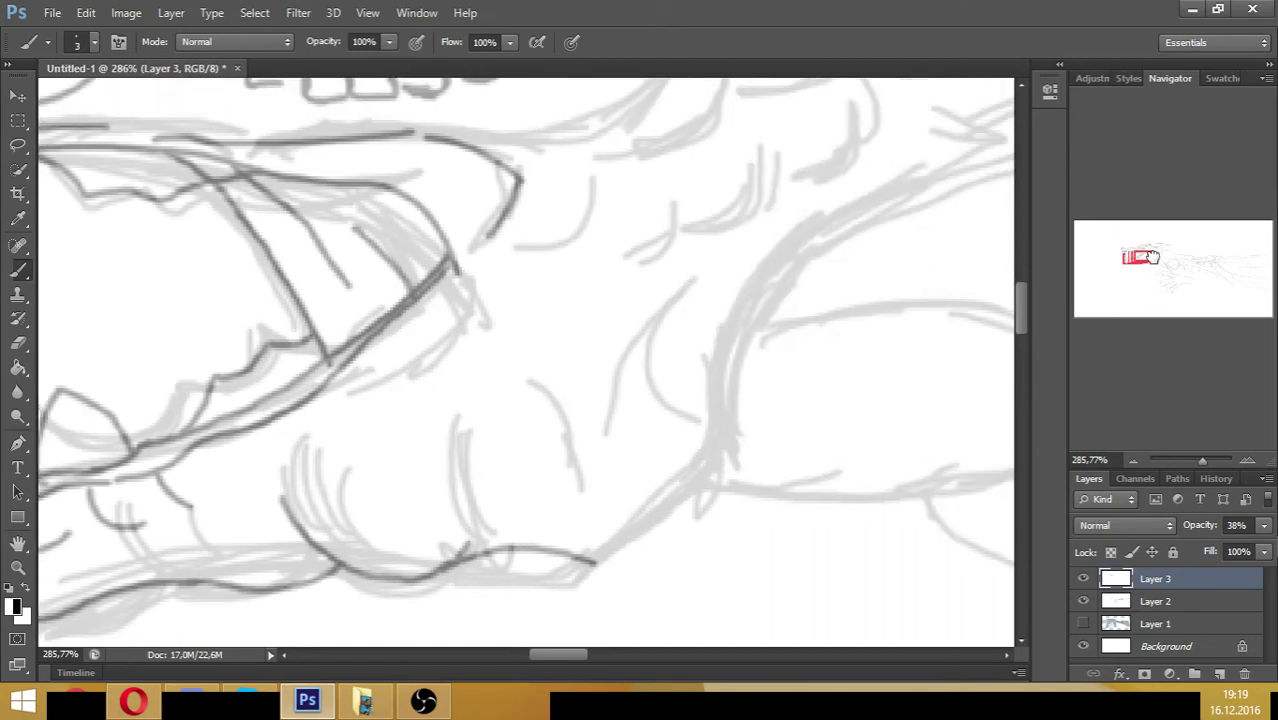
mouse_move(628, 253)
left_mouse_down()
mouse_move(696, 332)
mouse_move(711, 415)
mouse_move(671, 484)
mouse_move(595, 548)
left_mouse_up()
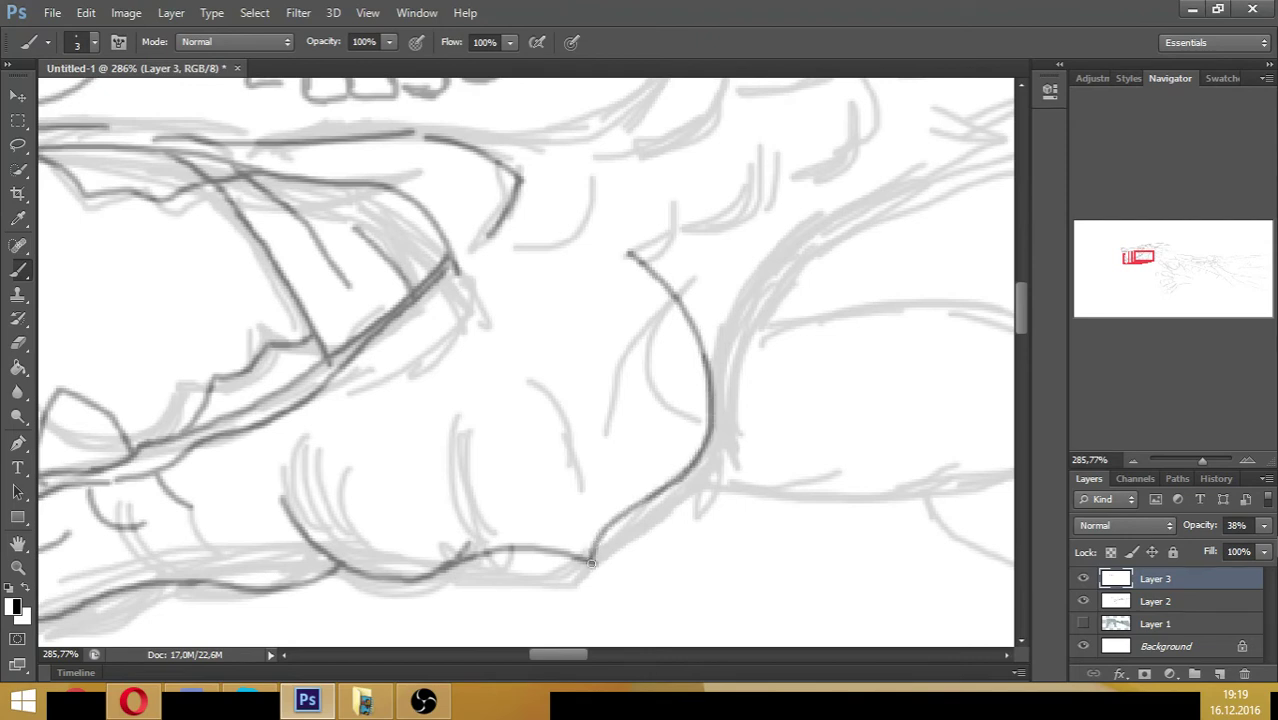
- Add curved crease marks on the rear of the jaw and draw the curved neck edge rising behind it
mouse_move(529, 305)
left_mouse_down()
mouse_move(633, 342)
mouse_move(641, 426)
mouse_move(571, 436)
mouse_move(520, 494)
left_mouse_up()
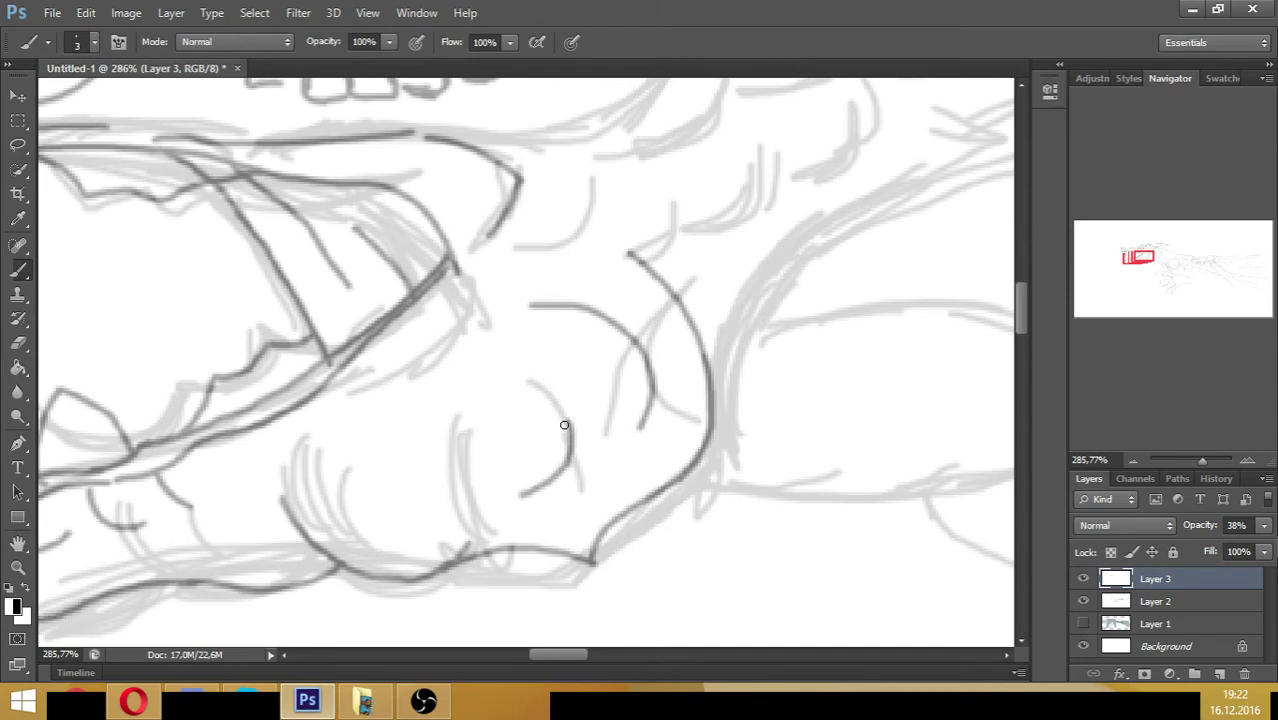
left_click_drag(536, 418, 568, 428)
left_click_drag(420, 443, 502, 431)
left_click_drag(436, 397, 494, 428)
left_click_drag(421, 491, 462, 516)
mouse_move(711, 390)
left_mouse_down()
mouse_move(753, 300)
mouse_move(862, 212)
left_mouse_up()
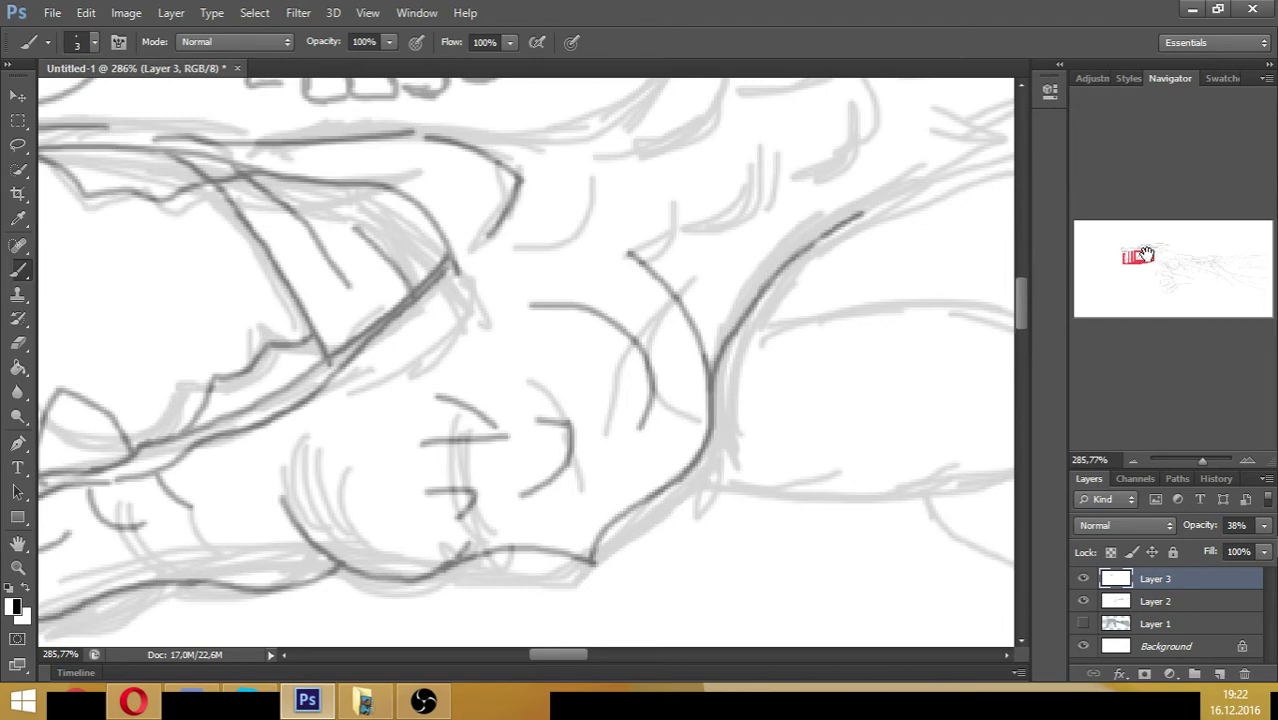
- Draw rounded scale marks behind and below the eye, and two pointed spikes at the back edge of the cheek
left_click_drag(1144, 257, 1150, 252)
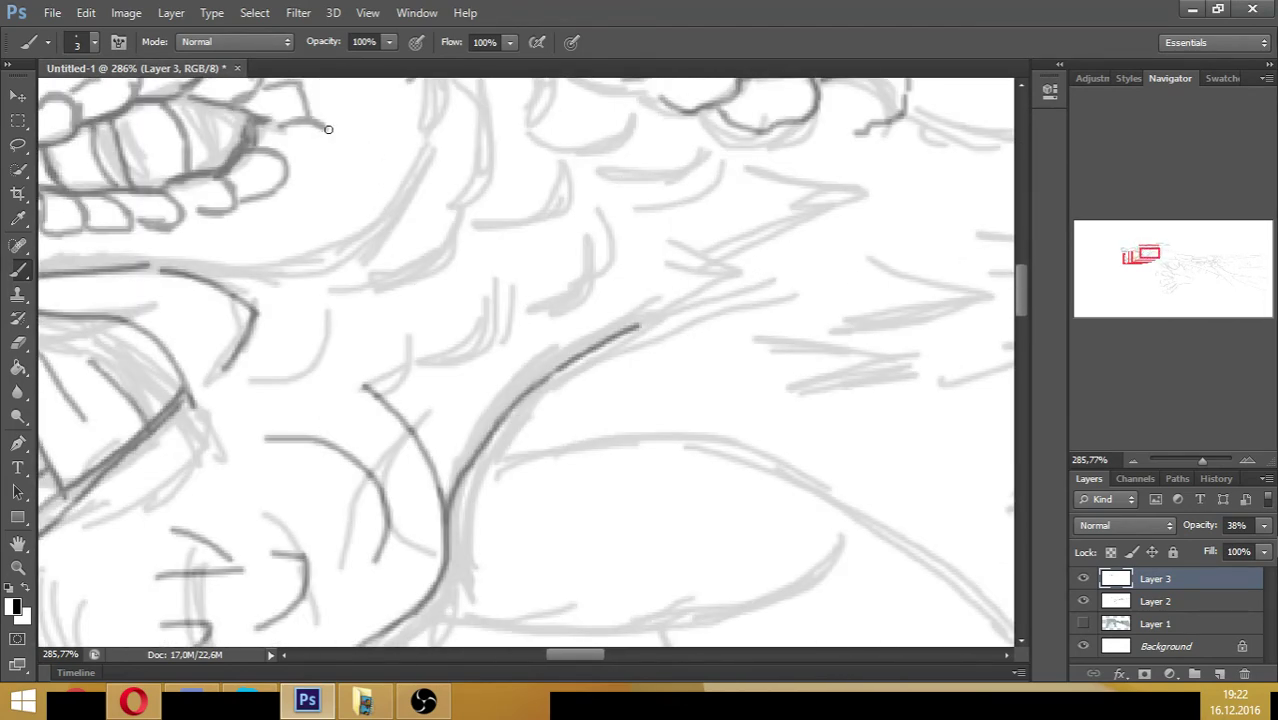
left_click_drag(328, 129, 313, 166)
left_click_drag(354, 123, 369, 195)
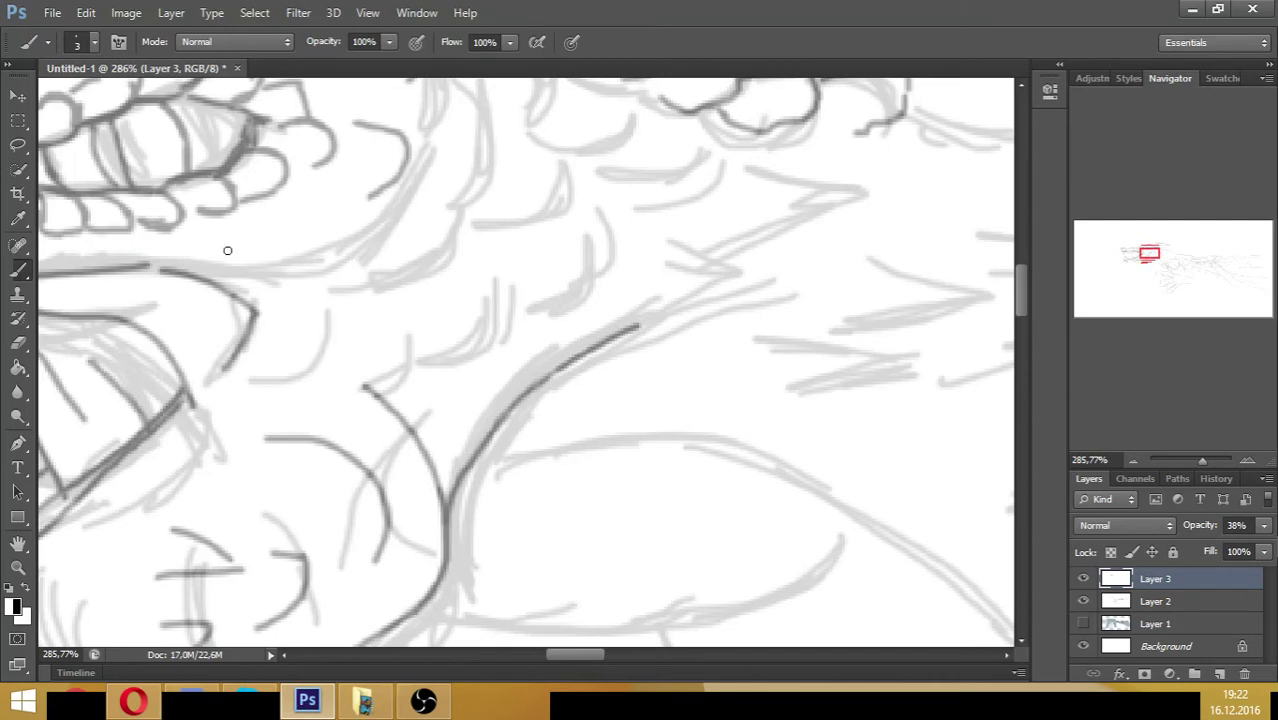
left_click_drag(227, 250, 365, 220)
mouse_move(746, 168)
left_mouse_down()
mouse_move(802, 183)
mouse_move(798, 217)
mouse_move(653, 248)
mouse_move(745, 277)
mouse_move(627, 328)
left_mouse_up()
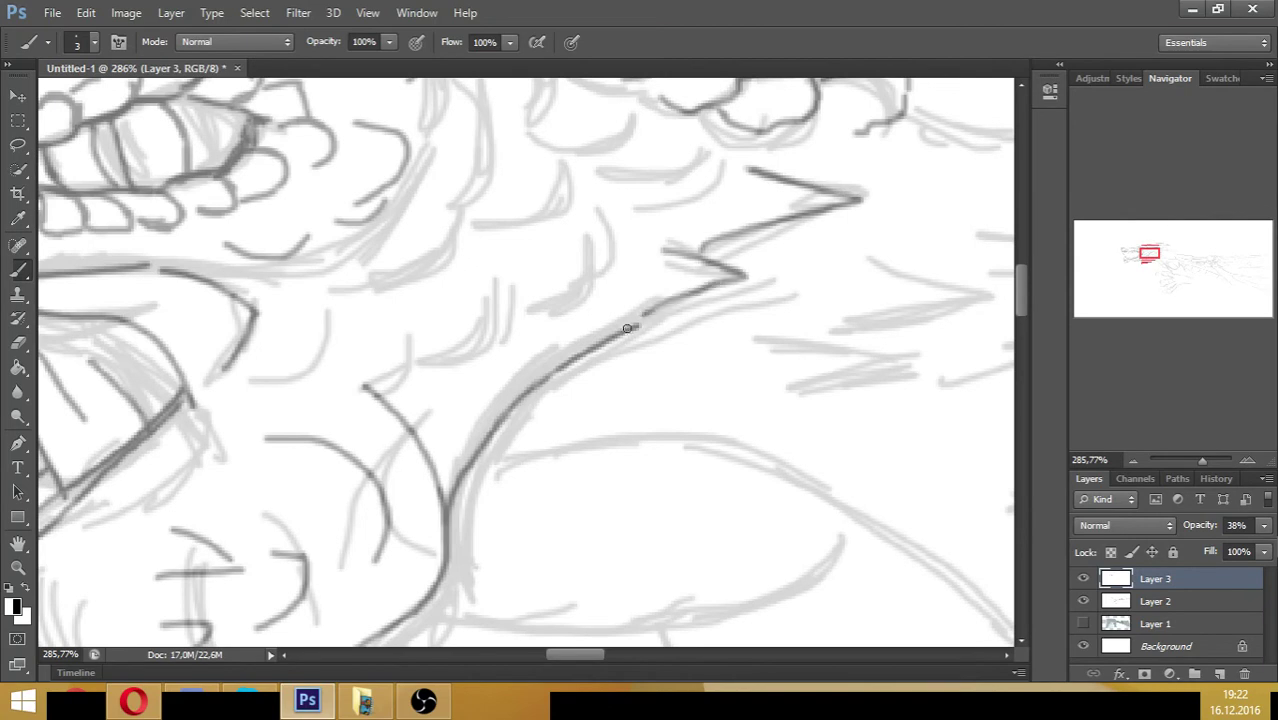
- Add angular and curved scale marks on the cheek between the eye, the row of horn-base scales and the jaw
left_click_drag(1150, 255, 1149, 251)
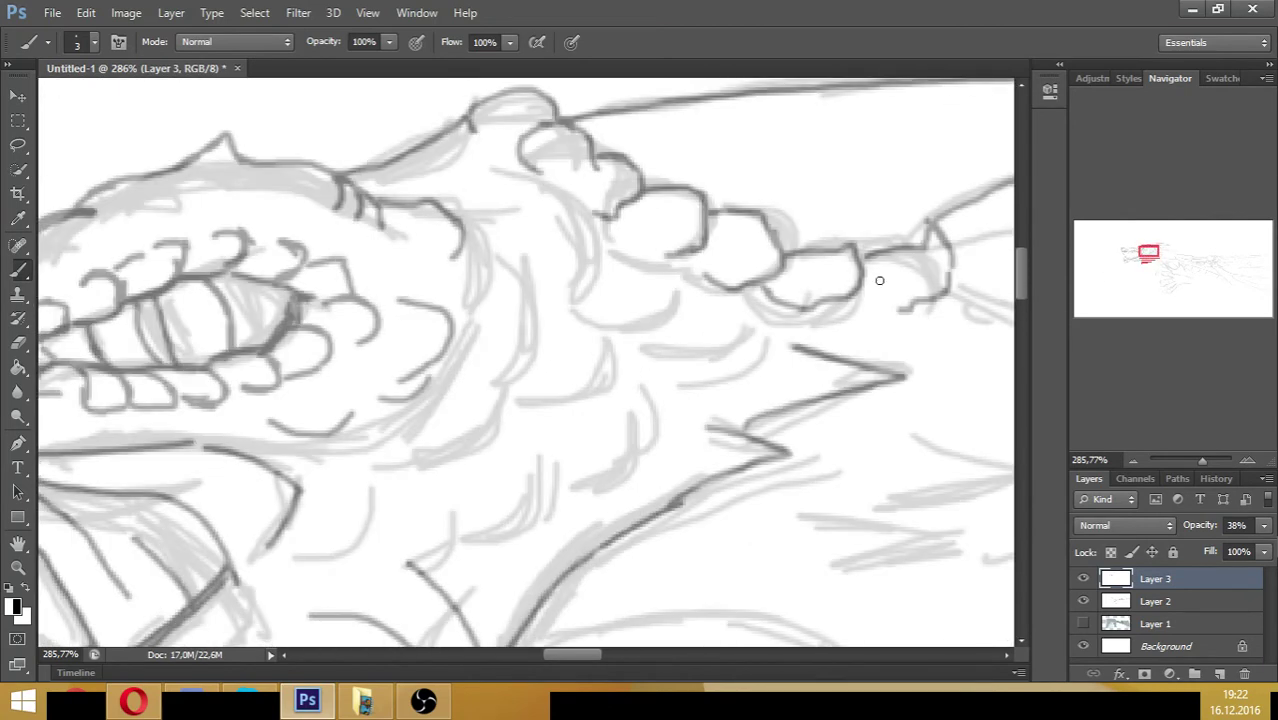
mouse_move(480, 183)
left_mouse_down()
mouse_move(545, 196)
mouse_move(521, 228)
left_mouse_up()
mouse_move(498, 258)
left_mouse_down()
mouse_move(542, 274)
mouse_move(518, 324)
left_mouse_up()
left_click_drag(604, 292, 668, 327)
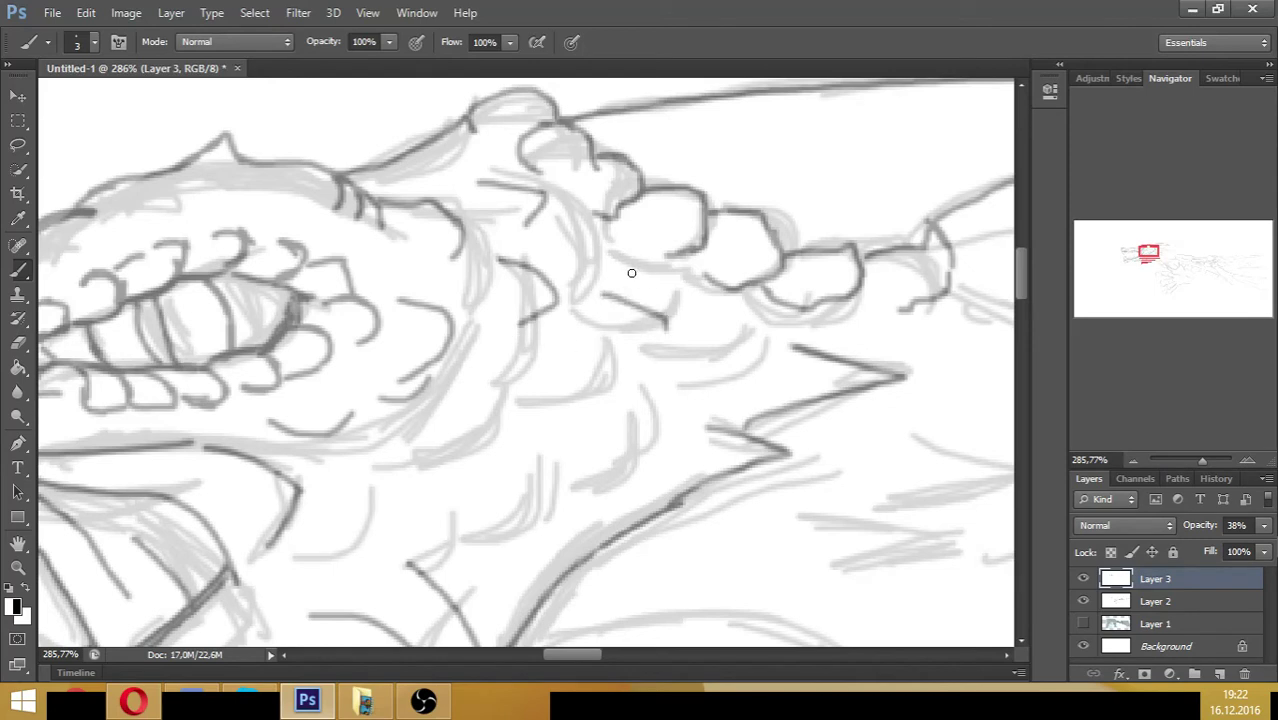
left_click_drag(614, 258, 666, 260)
left_click_drag(537, 377, 565, 393)
mouse_move(566, 396)
left_mouse_down()
mouse_move(406, 507)
mouse_move(497, 595)
mouse_move(525, 458)
left_mouse_up()
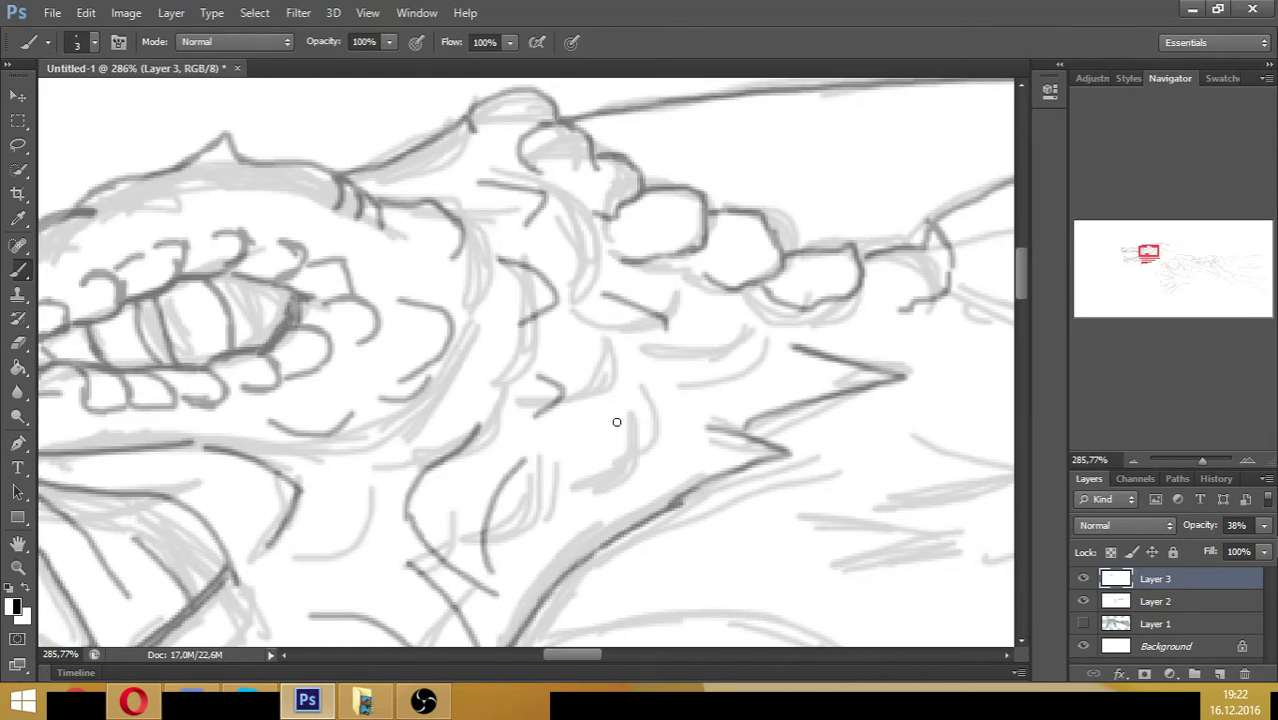
- Trace the scalloped neck contour behind the horn and draw the first two backward-pointing spines on it
left_click_drag(1147, 254, 1159, 253)
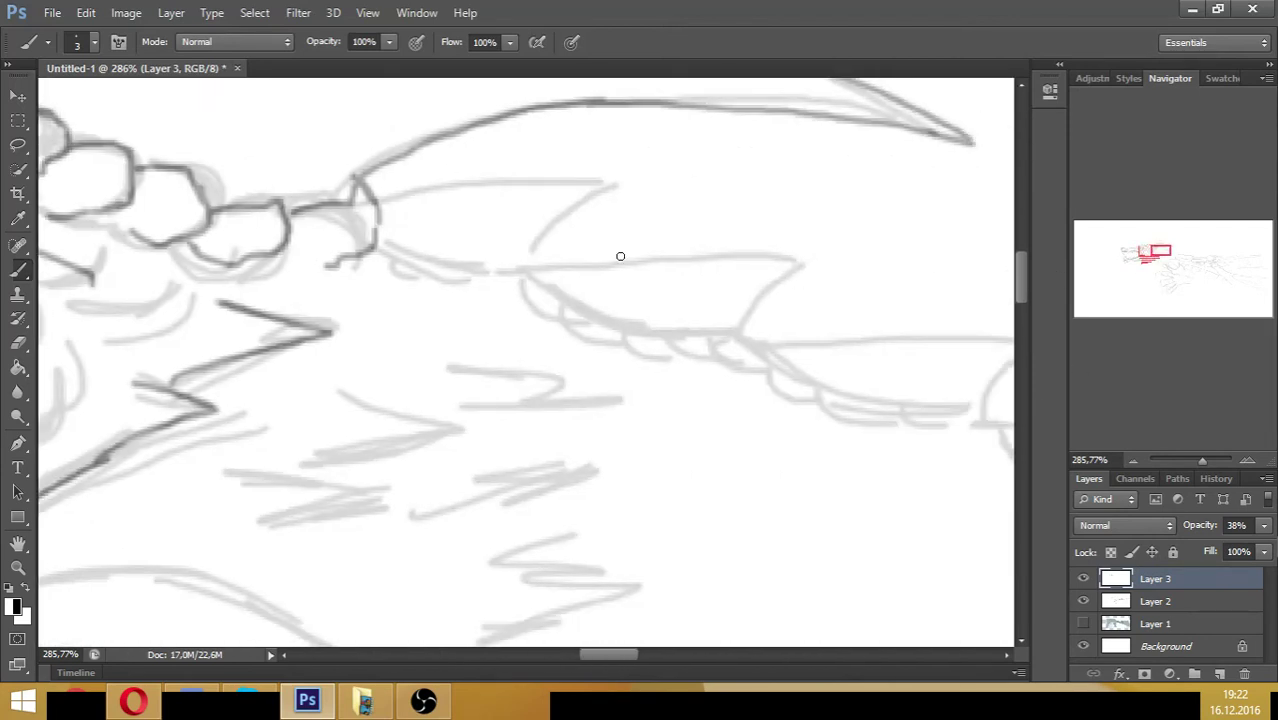
mouse_move(378, 221)
left_mouse_down()
mouse_move(471, 267)
mouse_move(722, 329)
left_mouse_up()
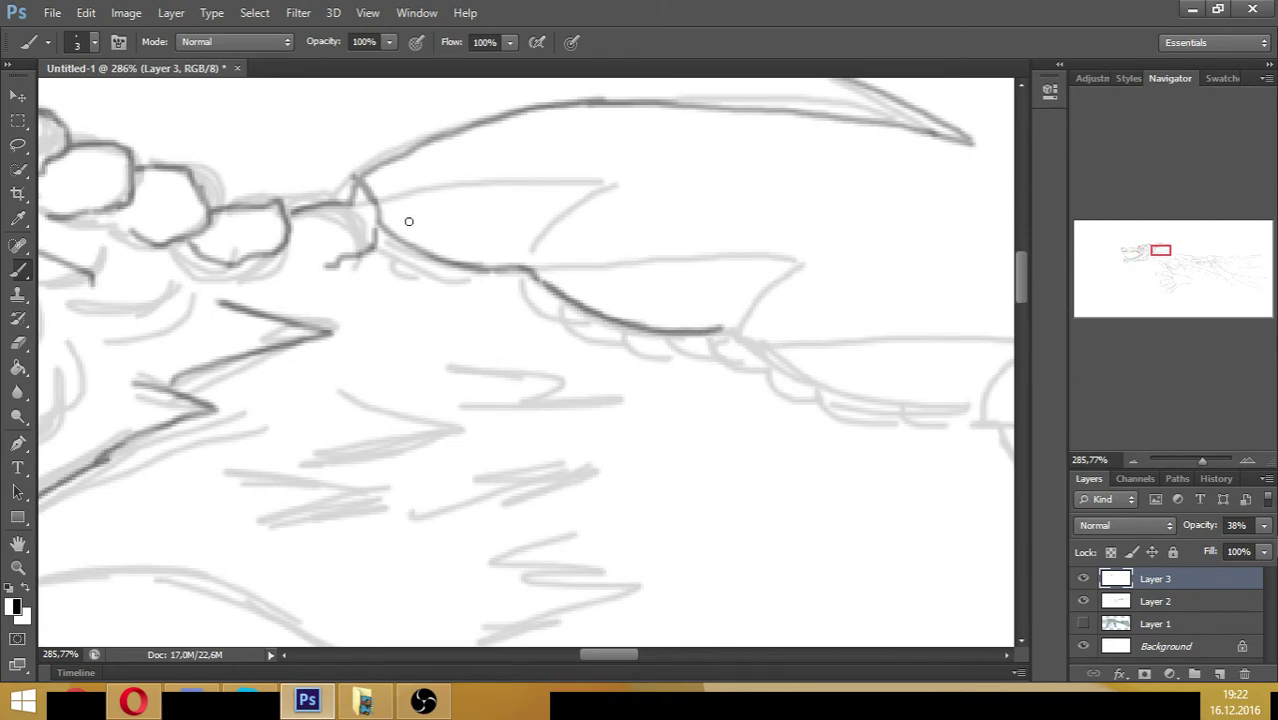
mouse_move(380, 214)
left_mouse_down()
mouse_move(599, 188)
mouse_move(529, 258)
mouse_move(573, 266)
mouse_move(710, 246)
mouse_move(787, 257)
mouse_move(718, 330)
mouse_move(876, 399)
mouse_move(916, 402)
left_mouse_up()
- Draw the small curved scales along the underside of the first two neck spines
mouse_move(470, 271)
left_mouse_down()
mouse_move(456, 291)
mouse_move(420, 283)
mouse_move(485, 294)
mouse_move(447, 294)
left_mouse_up()
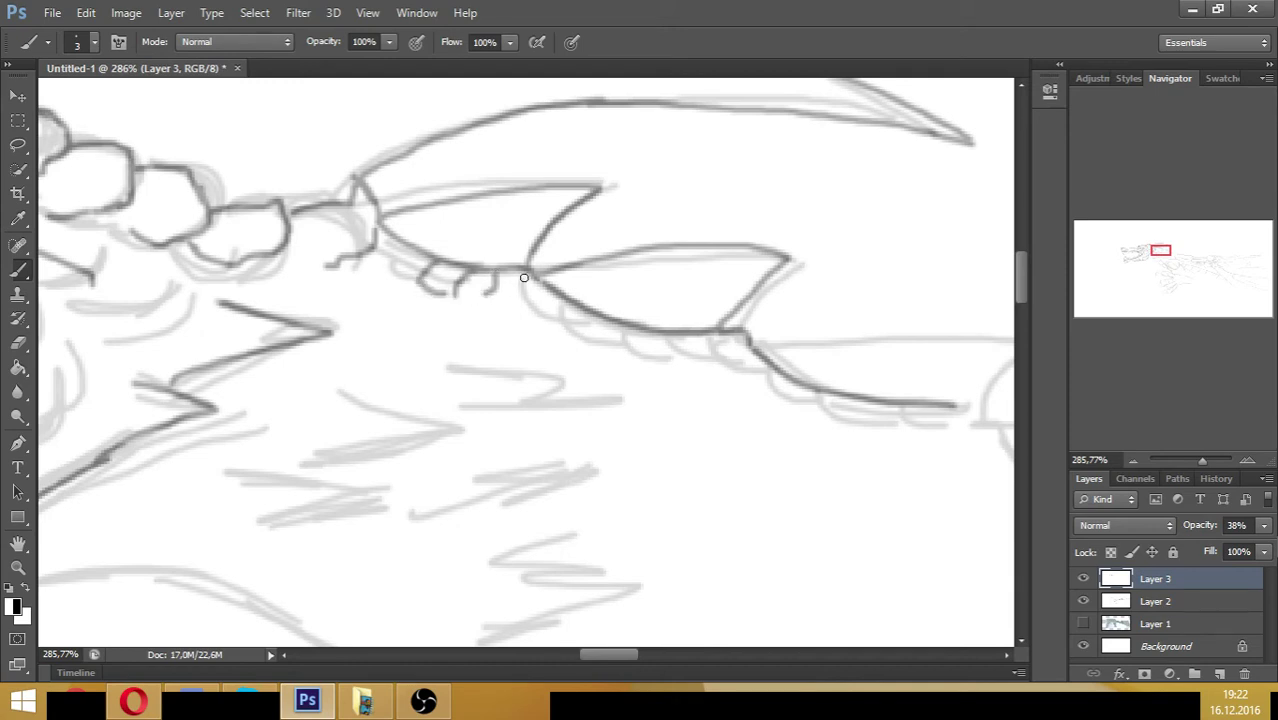
mouse_move(522, 278)
left_mouse_down()
mouse_move(527, 312)
mouse_move(594, 343)
left_mouse_up()
left_click_drag(652, 337, 671, 361)
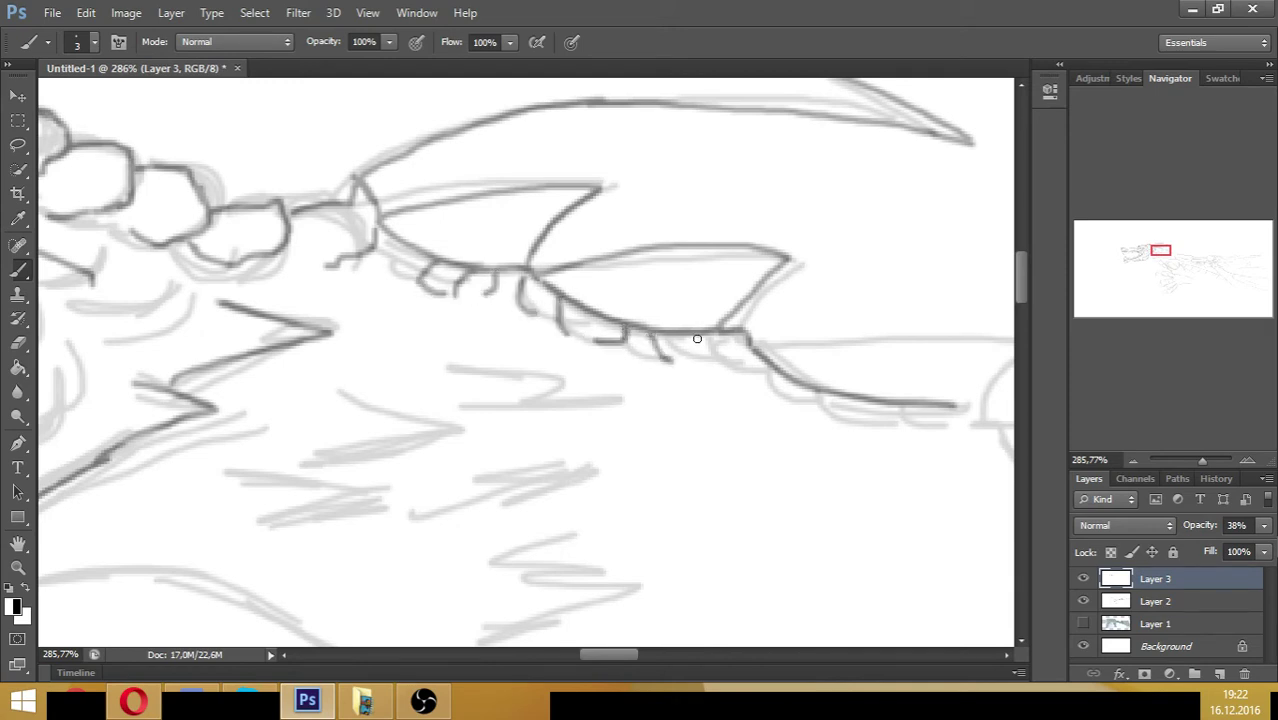
left_click_drag(380, 242, 396, 268)
- Draw the third neck spine and the row of small curved scales beneath its base
left_click_drag(1159, 250, 1166, 253)
mouse_move(488, 164)
left_mouse_down()
mouse_move(668, 134)
mouse_move(759, 137)
mouse_move(727, 163)
mouse_move(697, 231)
mouse_move(755, 288)
left_mouse_up()
left_click_drag(724, 254, 710, 296)
left_click_drag(638, 237, 646, 253)
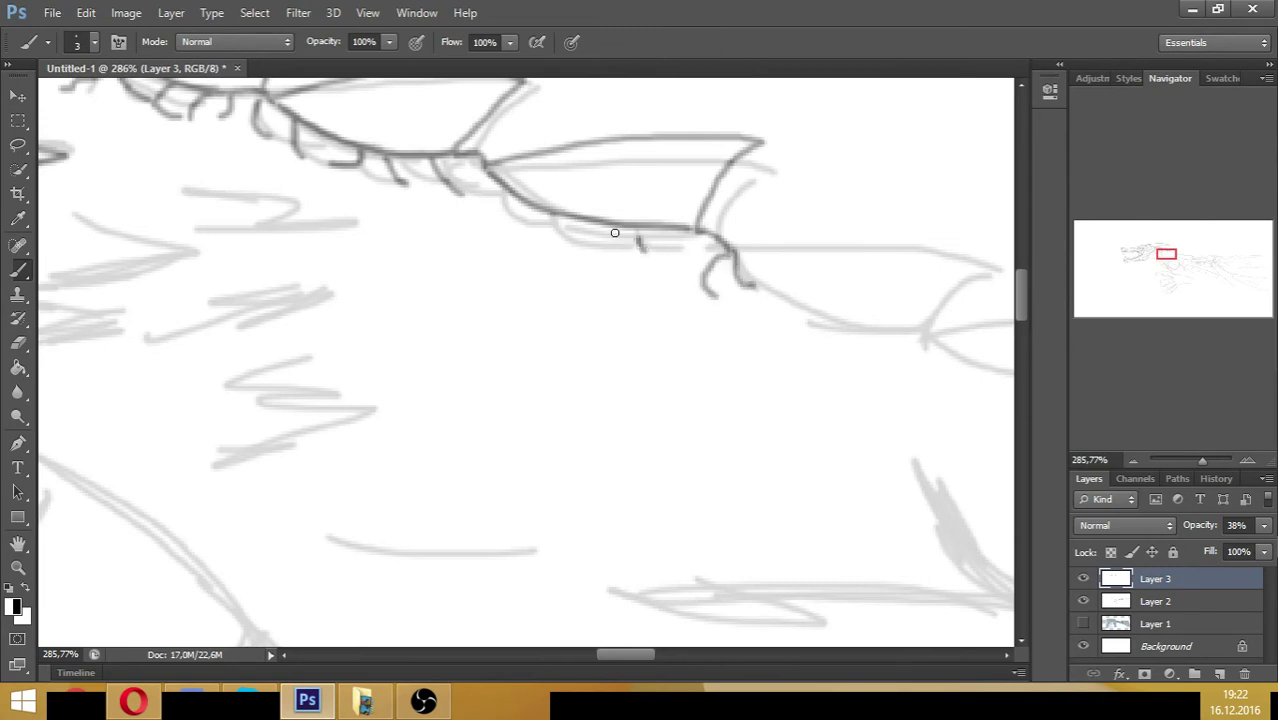
mouse_move(588, 224)
left_mouse_down()
mouse_move(588, 243)
mouse_move(650, 262)
left_mouse_up()
left_click_drag(652, 258, 697, 272)
- Draw the fourth neck spine with its uneven base line and the rounded scale outline below it
mouse_move(742, 252)
left_mouse_down()
mouse_move(819, 237)
mouse_move(967, 240)
mouse_move(932, 325)
left_mouse_up()
left_click_drag(772, 300, 770, 334)
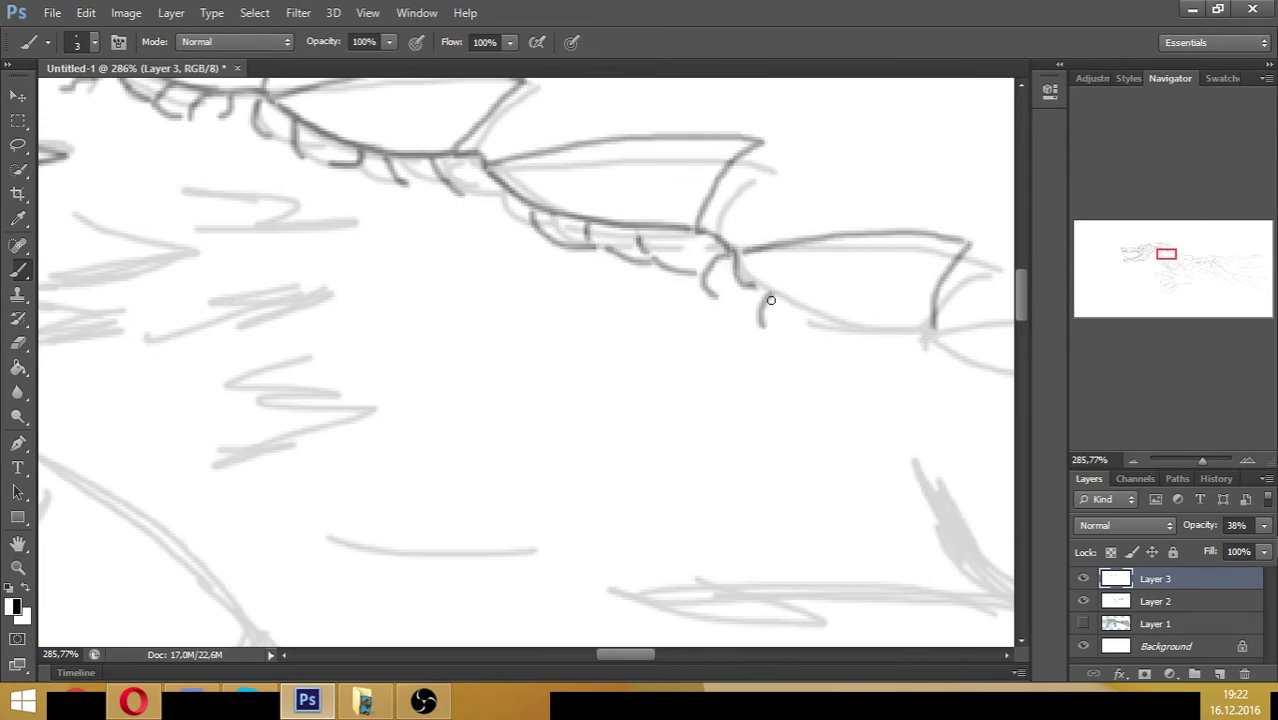
mouse_move(748, 278)
left_mouse_down()
mouse_move(845, 331)
mouse_move(935, 333)
left_mouse_up()
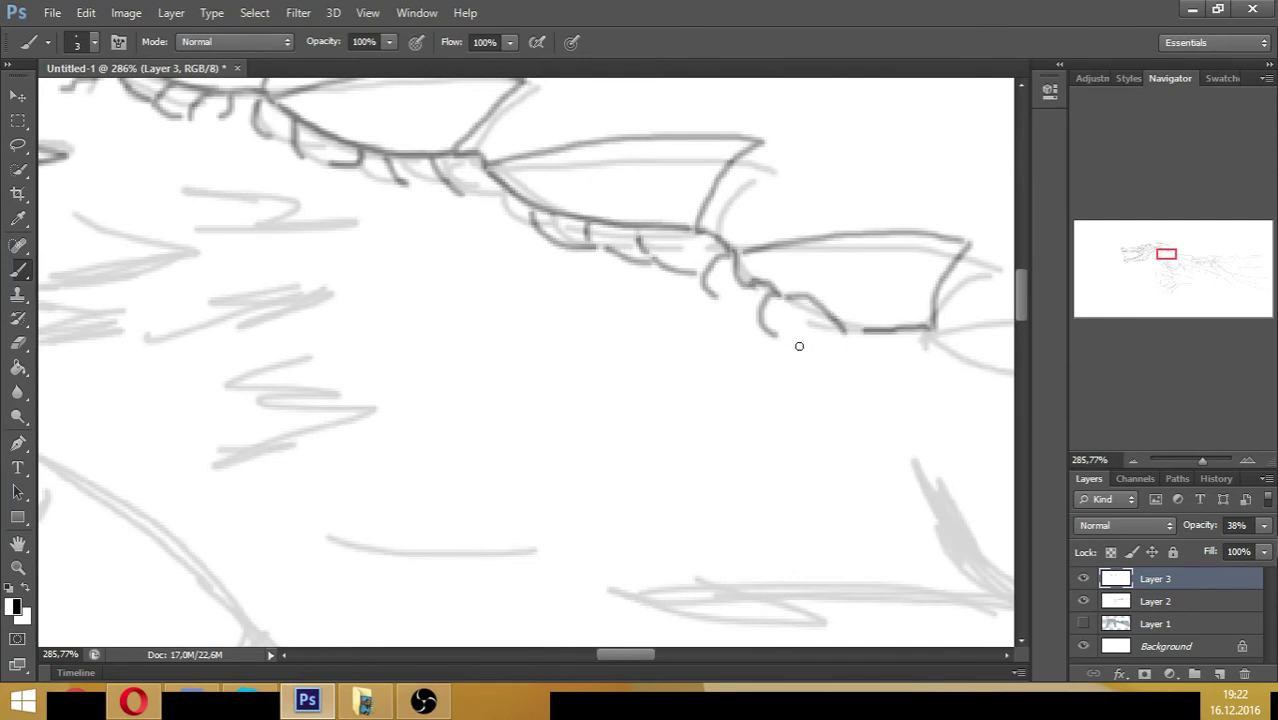
left_click_drag(781, 342, 834, 346)
left_click_drag(840, 340, 862, 338)
- Continue the back contour behind the last spine in two long dips, ending in a sharp backward-pointing tip
left_click_drag(1164, 256, 1176, 259)
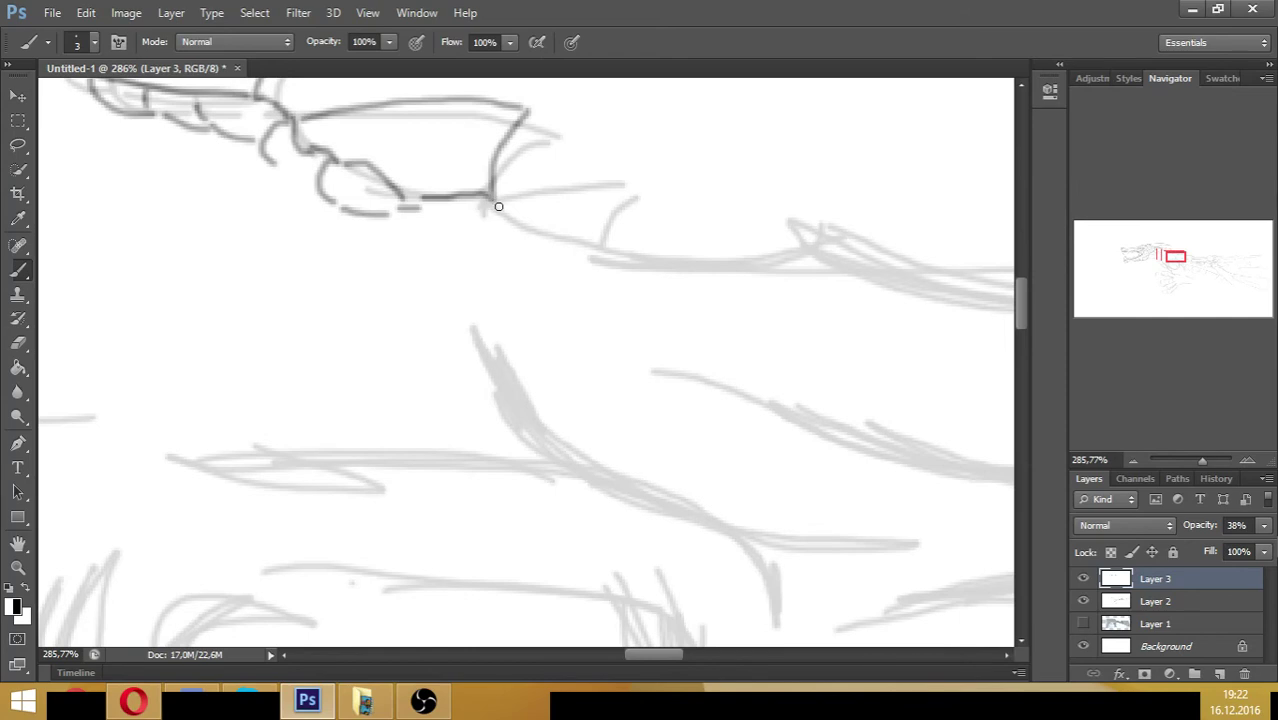
mouse_move(490, 199)
left_mouse_down()
mouse_move(563, 242)
mouse_move(678, 267)
mouse_move(777, 262)
mouse_move(808, 223)
left_mouse_up()
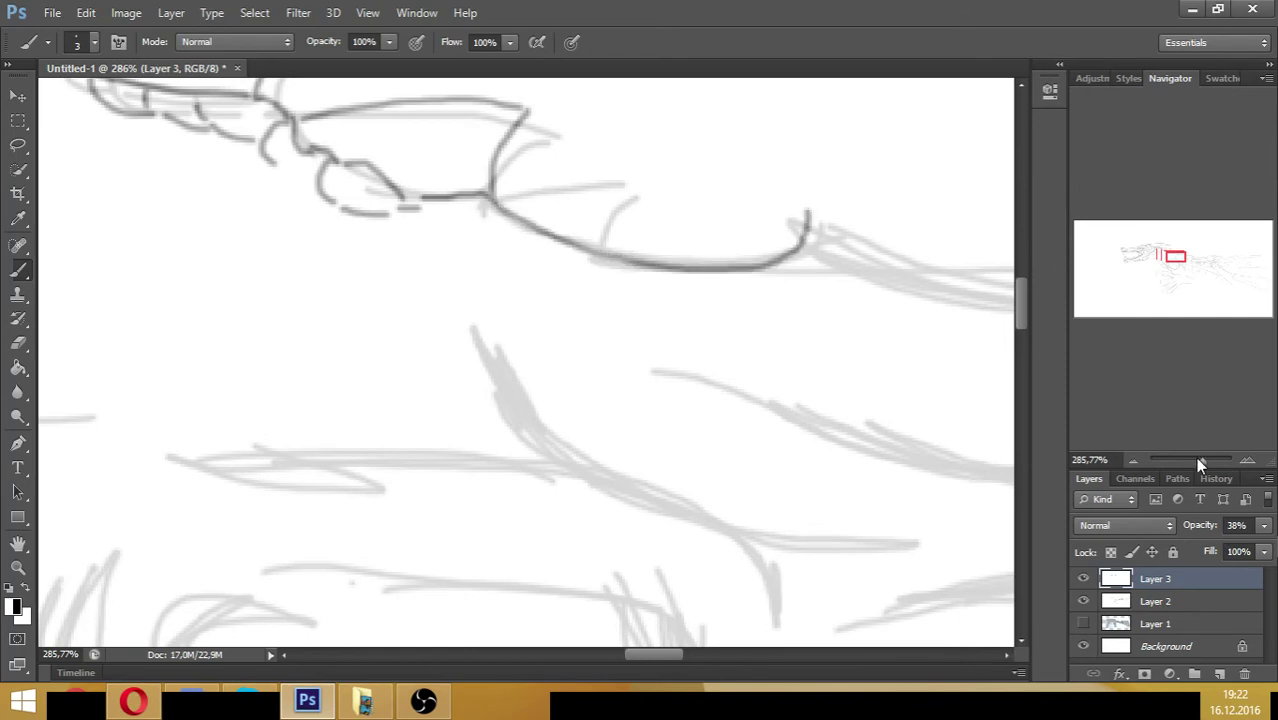
left_click_drag(1200, 463, 1194, 461)
left_click_drag(1170, 262, 1184, 262)
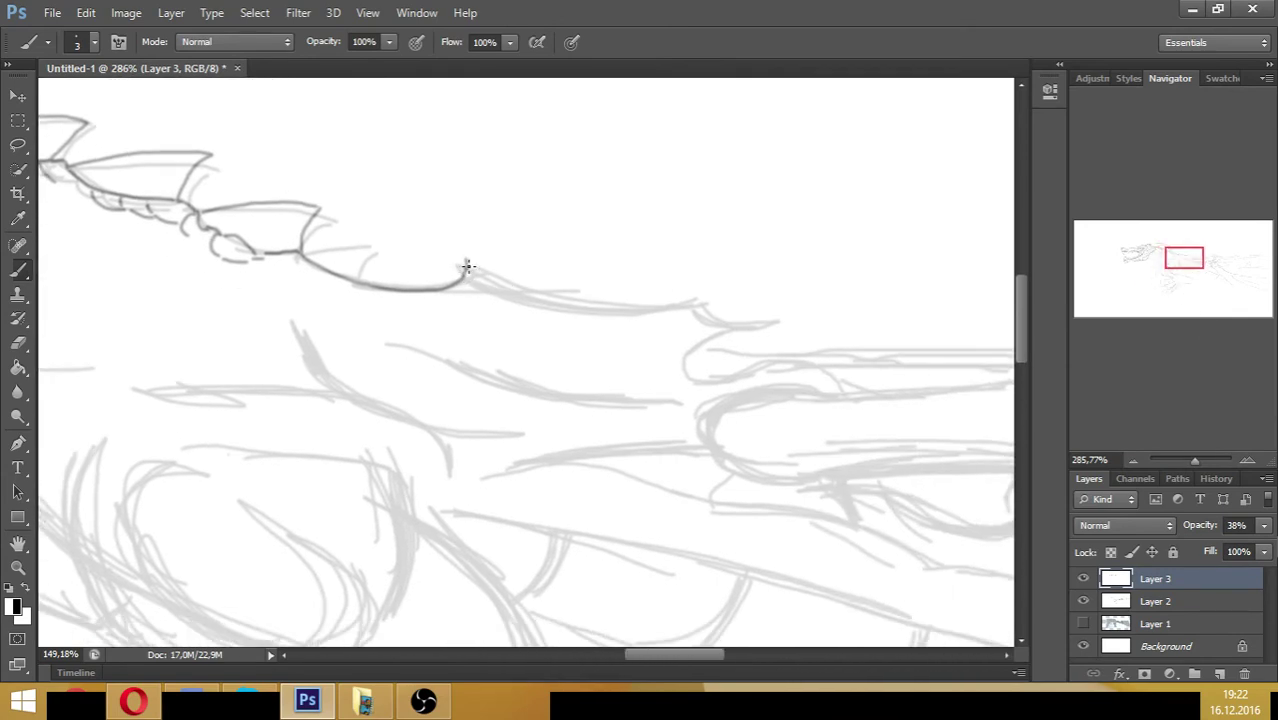
mouse_move(493, 282)
left_mouse_down()
mouse_move(546, 306)
mouse_move(719, 294)
mouse_move(795, 317)
mouse_move(697, 342)
left_mouse_up()
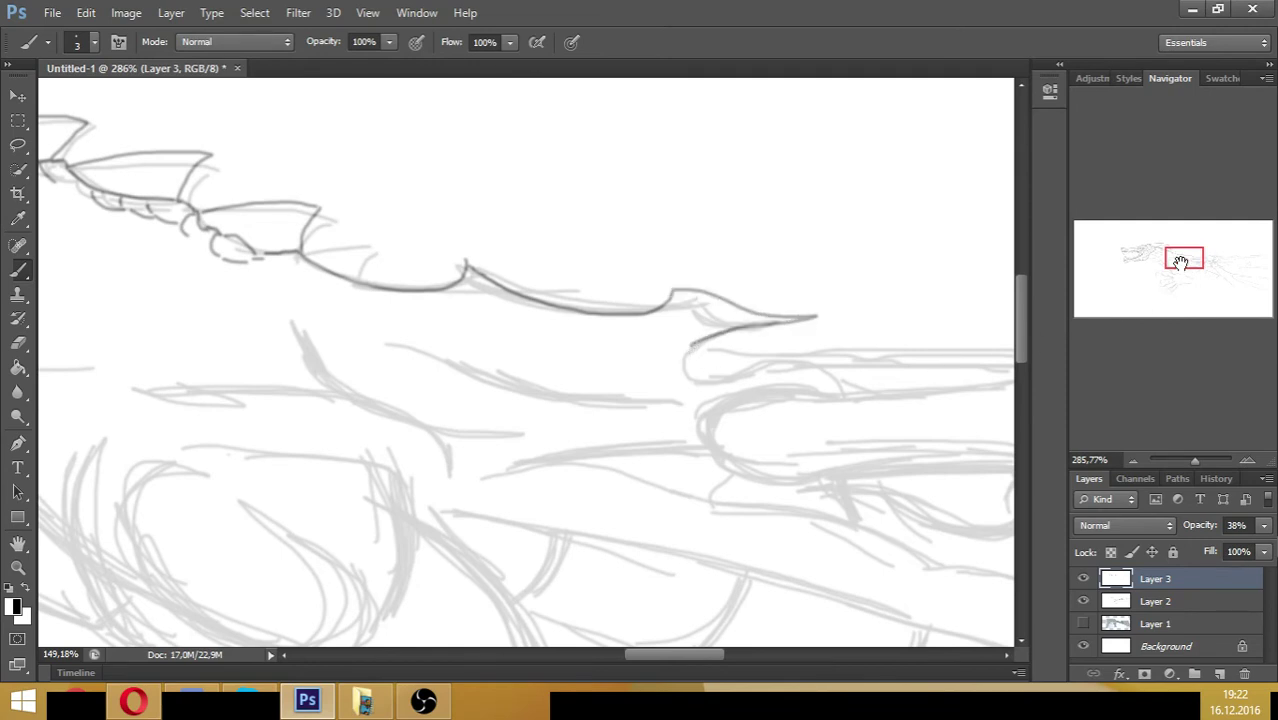
- Draw the hooked curve below the pointed tip and the rounded body edge that wraps around to a lower barb
left_click_drag(1182, 261, 1189, 265)
left_click_drag(1191, 265, 1193, 265)
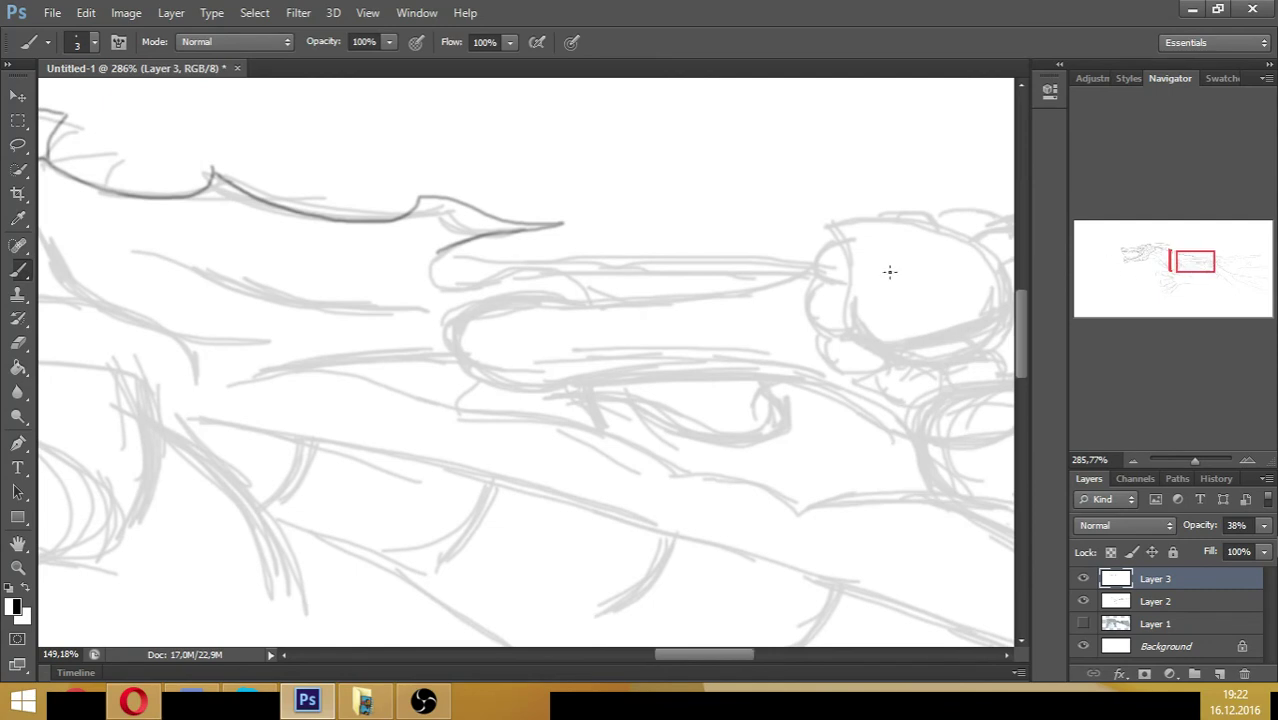
mouse_move(427, 249)
left_mouse_down()
mouse_move(416, 260)
mouse_move(432, 281)
mouse_move(522, 271)
mouse_move(578, 296)
left_mouse_up()
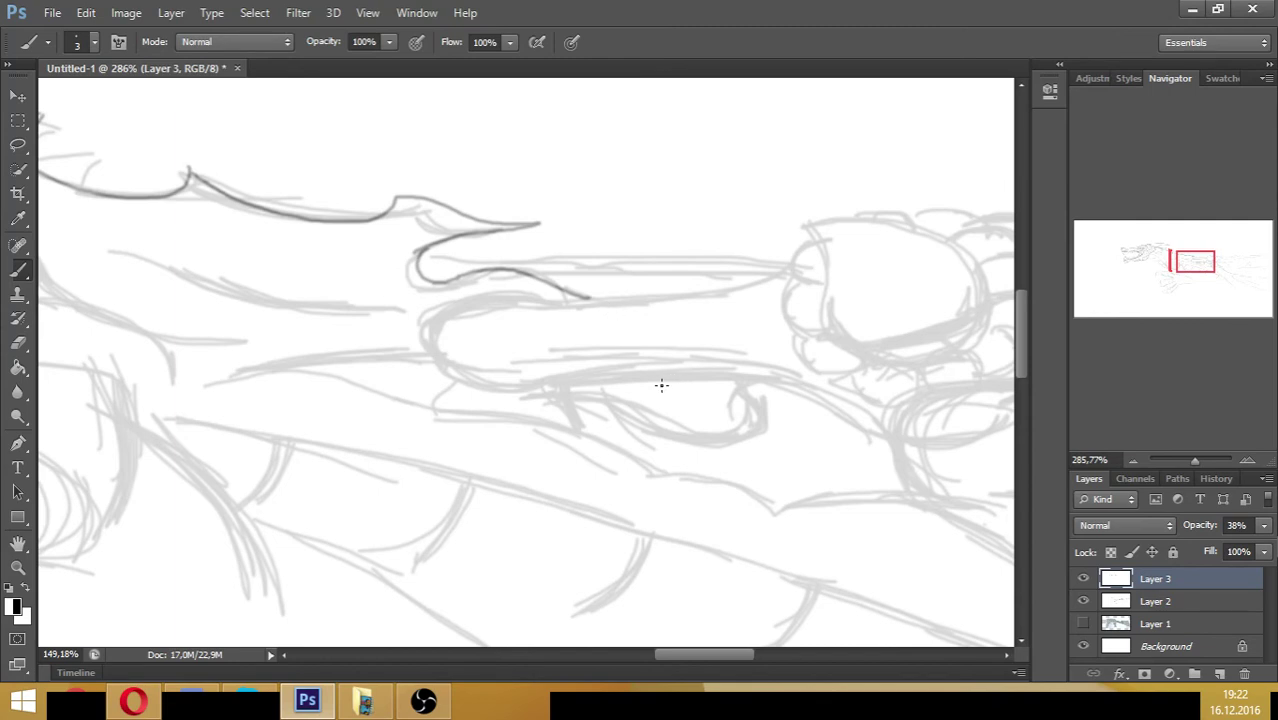
mouse_move(560, 304)
left_mouse_down()
mouse_move(465, 300)
mouse_move(434, 312)
mouse_move(421, 342)
mouse_move(470, 389)
mouse_move(612, 404)
mouse_move(736, 443)
mouse_move(830, 434)
mouse_move(786, 394)
left_mouse_up()
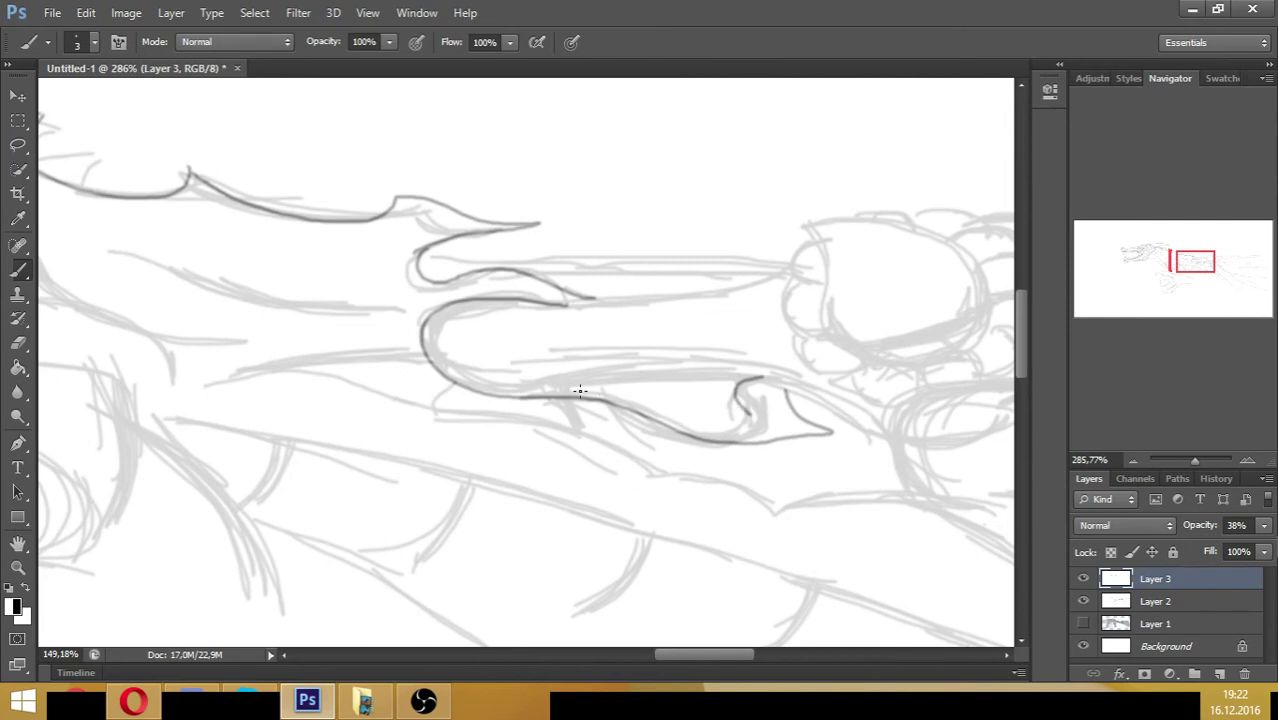
- Add fold lines above the lower barb and extend the upper and lower edges of the rifle section toward the rear
left_click_drag(571, 385, 683, 400)
left_click_drag(610, 374, 680, 378)
mouse_move(487, 364)
left_mouse_down()
mouse_move(752, 357)
mouse_move(708, 387)
left_mouse_up()
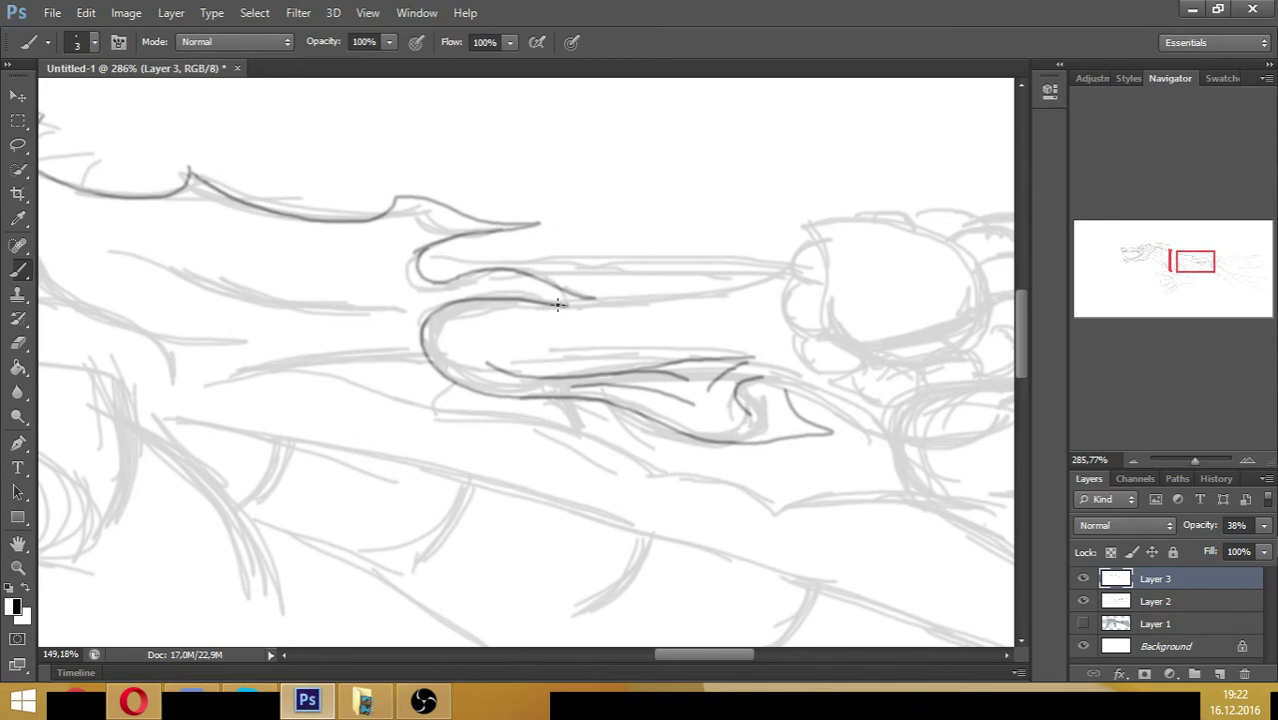
left_click_drag(574, 304, 760, 283)
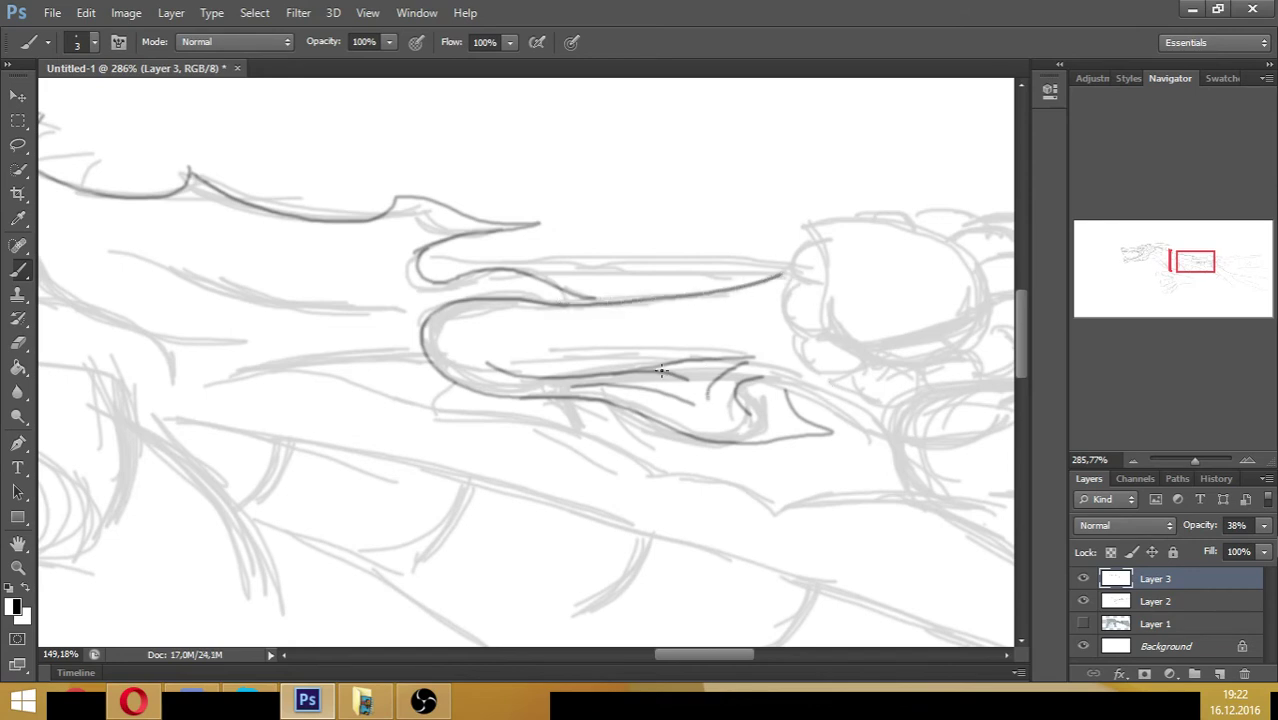
mouse_move(682, 368)
left_mouse_down()
mouse_move(763, 375)
mouse_move(862, 413)
left_mouse_up()
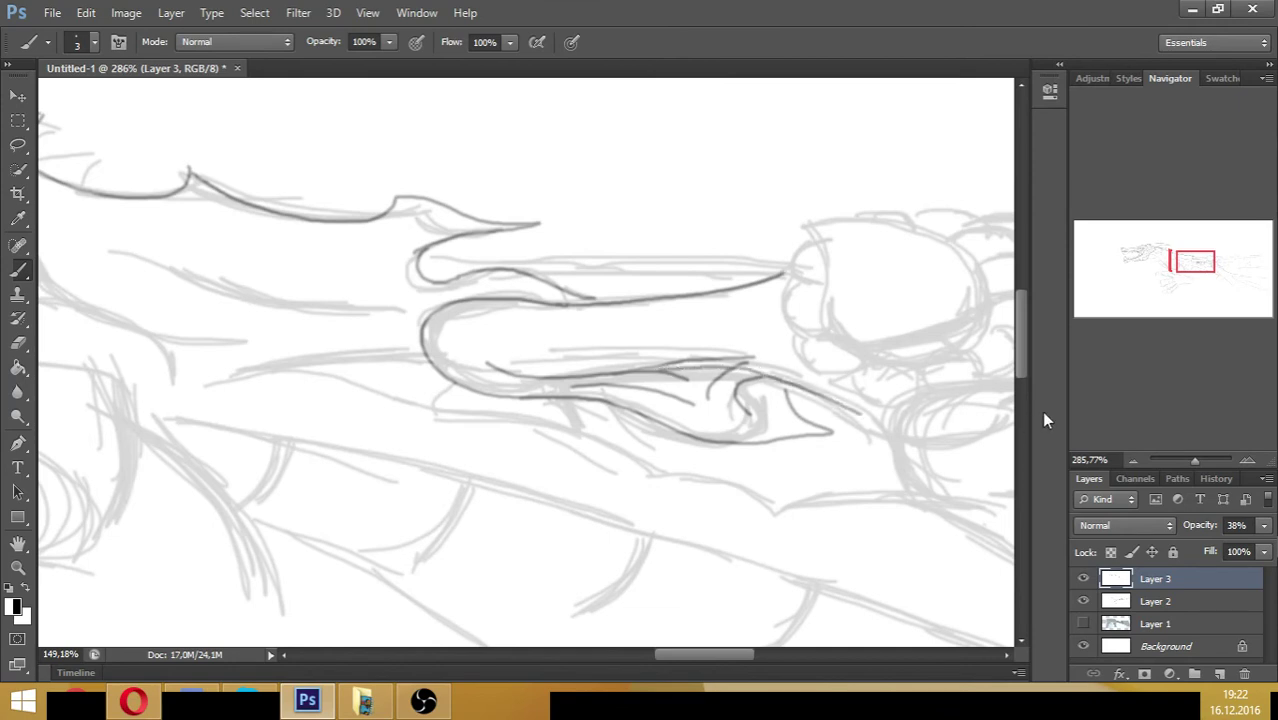
- Outline the large rounded plate behind the rifle section, with a pointed upper front corner and a closed front edge
left_click_drag(1200, 262, 1207, 262)
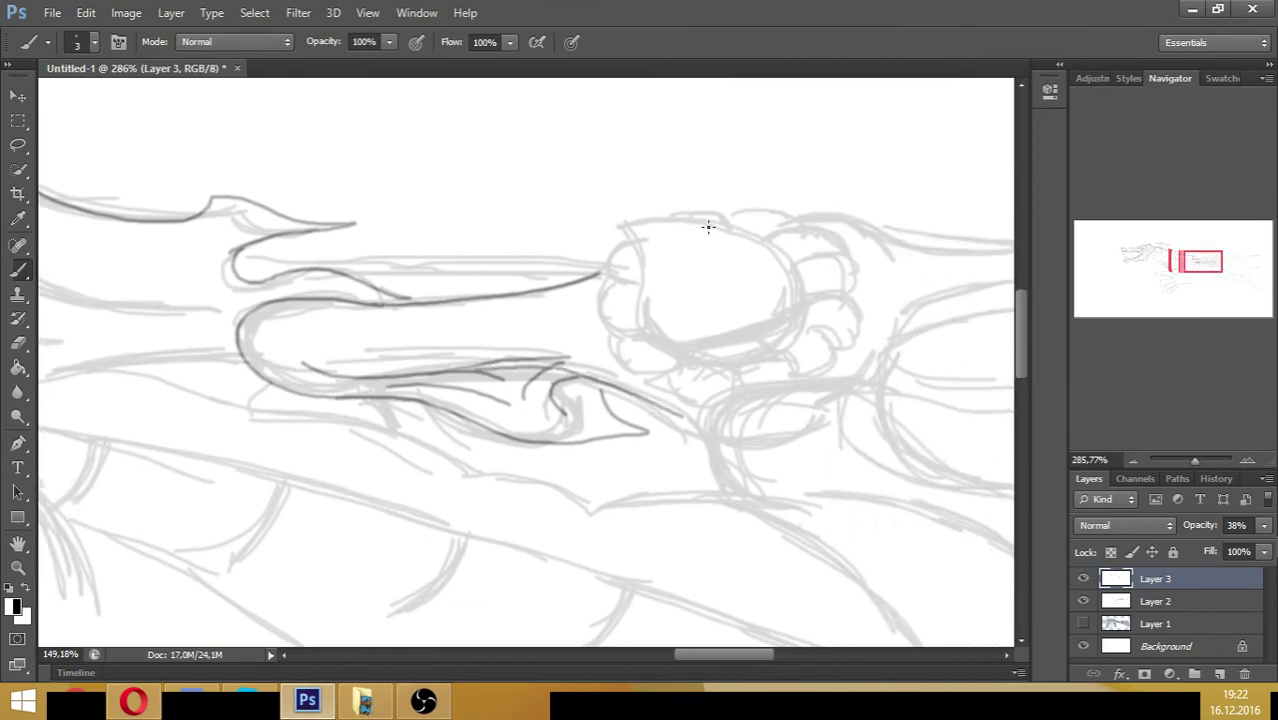
mouse_move(614, 221)
left_mouse_down()
mouse_move(683, 217)
mouse_move(762, 243)
mouse_move(801, 290)
mouse_move(792, 339)
left_mouse_up()
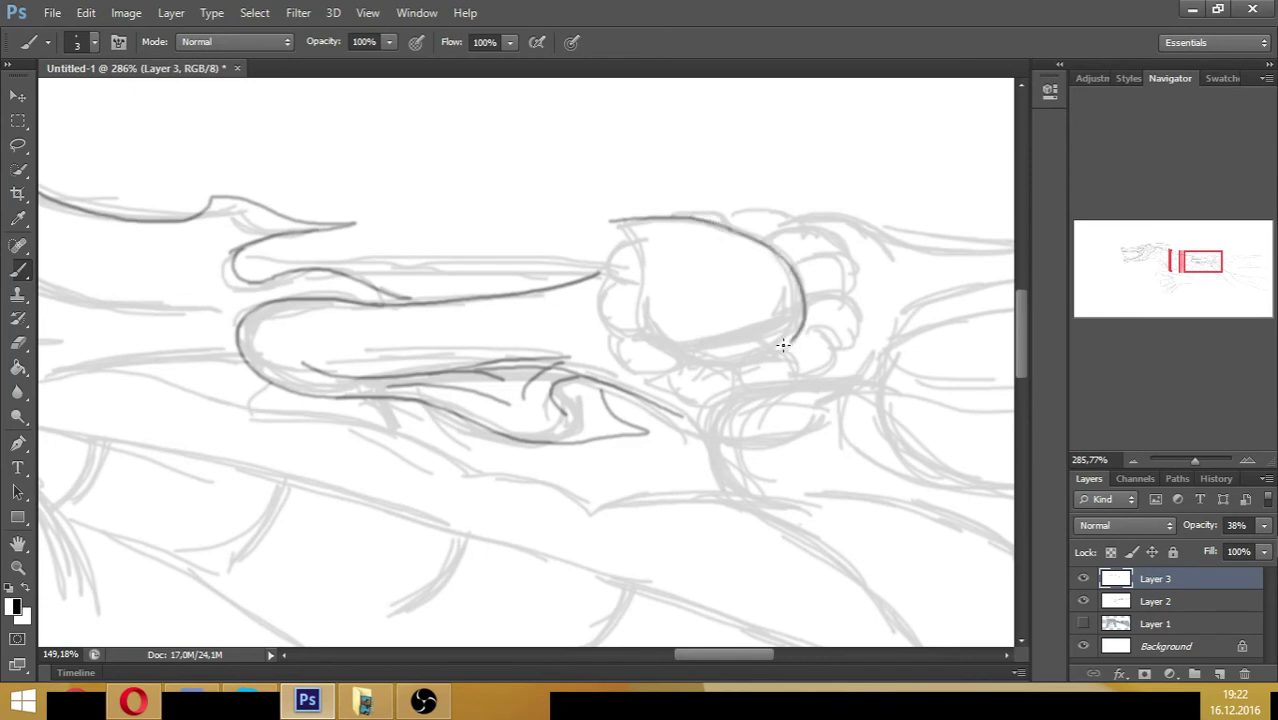
key("ctrl+z")
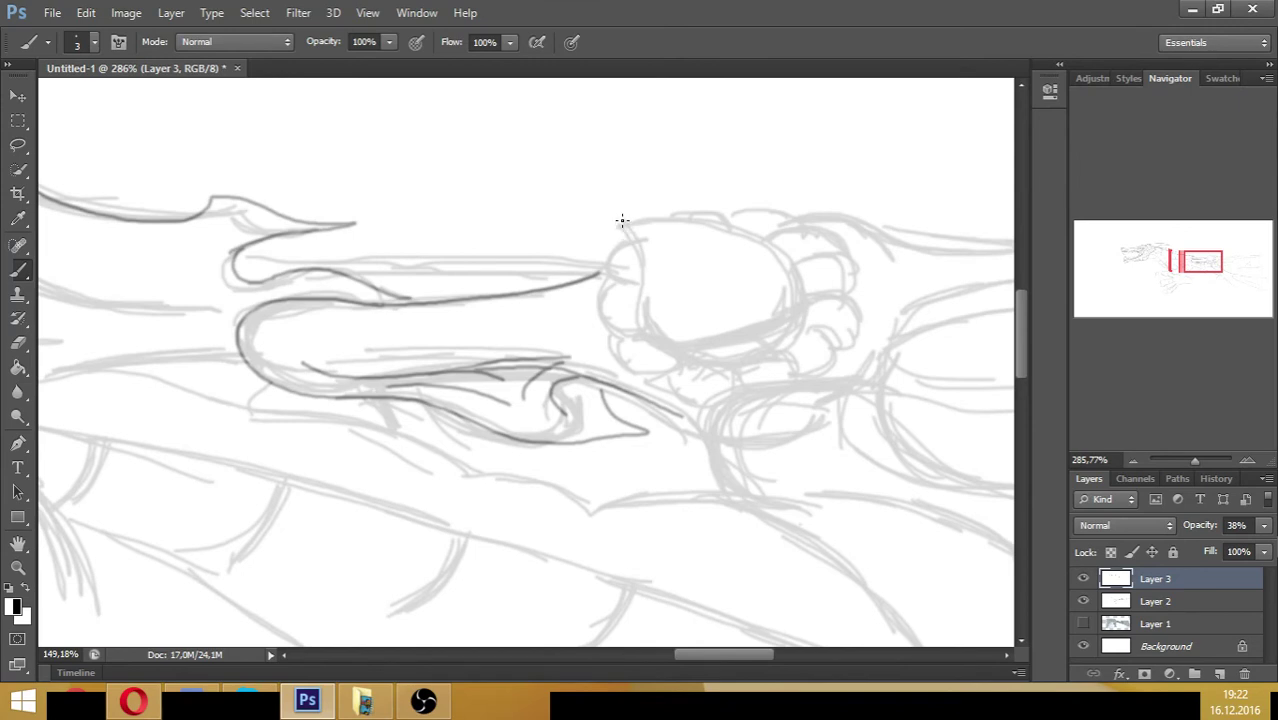
mouse_move(665, 217)
left_mouse_down()
mouse_move(780, 252)
mouse_move(804, 281)
mouse_move(790, 321)
left_mouse_up()
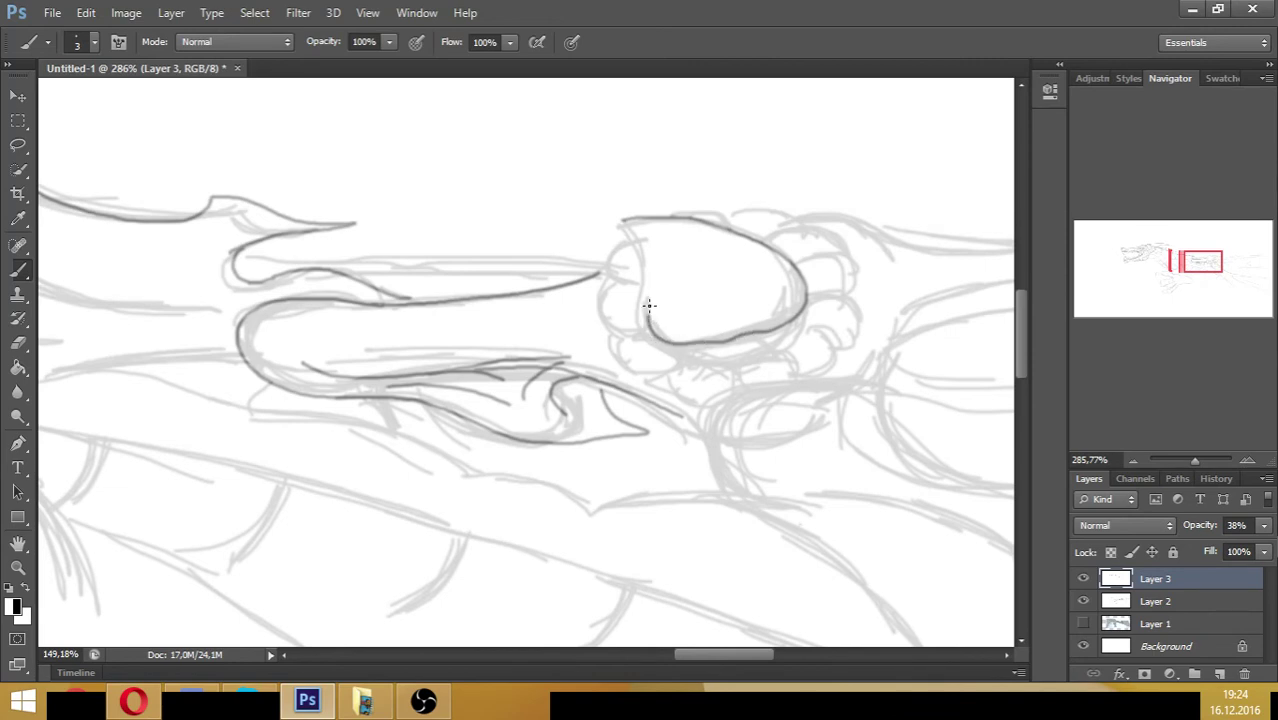
mouse_move(648, 305)
left_mouse_down()
mouse_move(650, 251)
mouse_move(632, 224)
left_mouse_up()
- Draw small overlapping rounded scales along the upper, front and lower edges of the large plate
left_click_drag(725, 342, 735, 368)
mouse_move(703, 222)
left_mouse_down()
mouse_move(773, 235)
mouse_move(754, 239)
mouse_move(817, 235)
mouse_move(825, 248)
mouse_move(792, 257)
mouse_move(828, 258)
left_mouse_up()
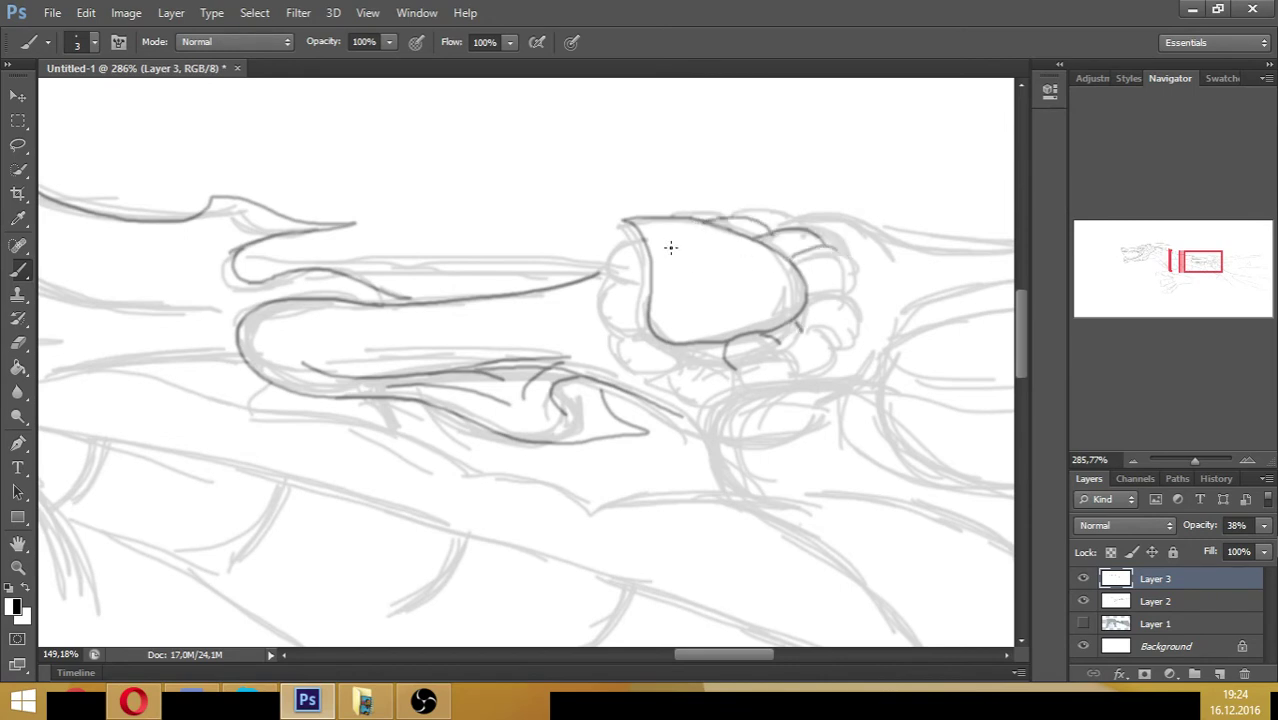
mouse_move(640, 236)
left_mouse_down()
mouse_move(629, 273)
mouse_move(620, 257)
mouse_move(598, 269)
mouse_move(609, 331)
mouse_move(618, 310)
mouse_move(606, 291)
mouse_move(646, 293)
mouse_move(644, 326)
mouse_move(627, 336)
mouse_move(662, 343)
mouse_move(668, 375)
mouse_move(724, 378)
left_mouse_up()
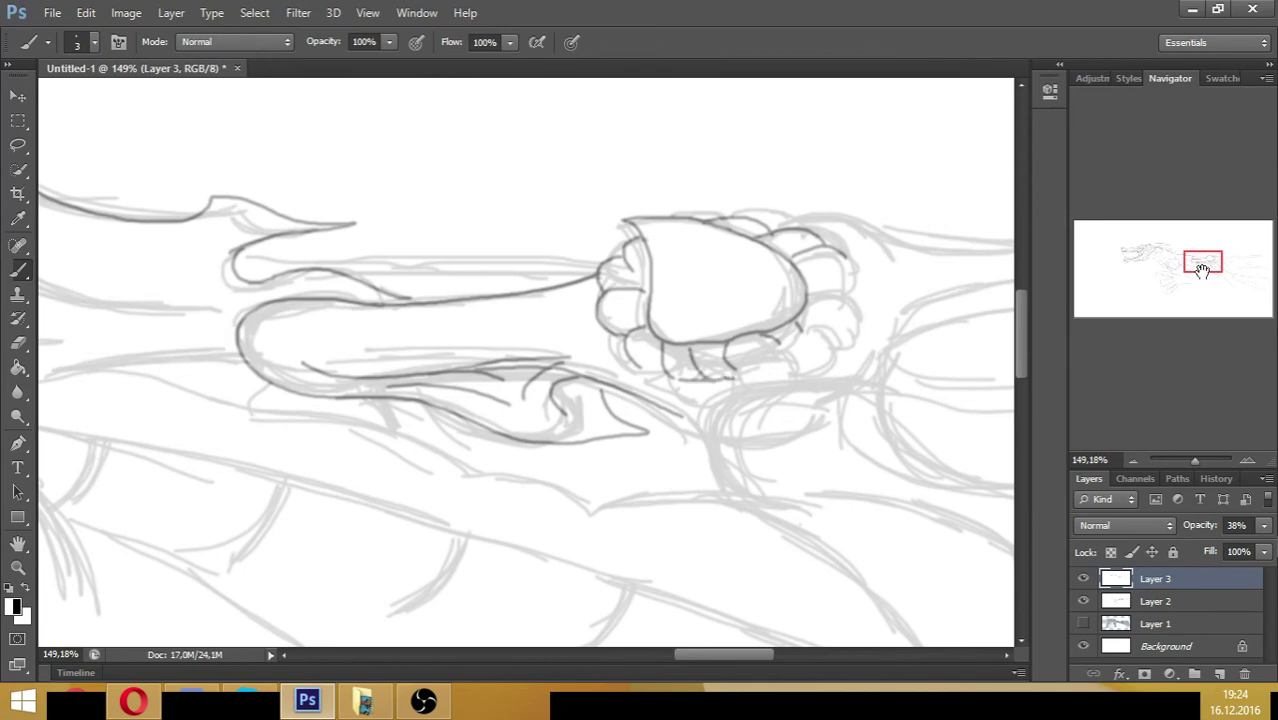
- Draw the contour curving rearward from above the plate, and add short fold lines around its rear scales
left_click_drag(1199, 270, 1224, 270)
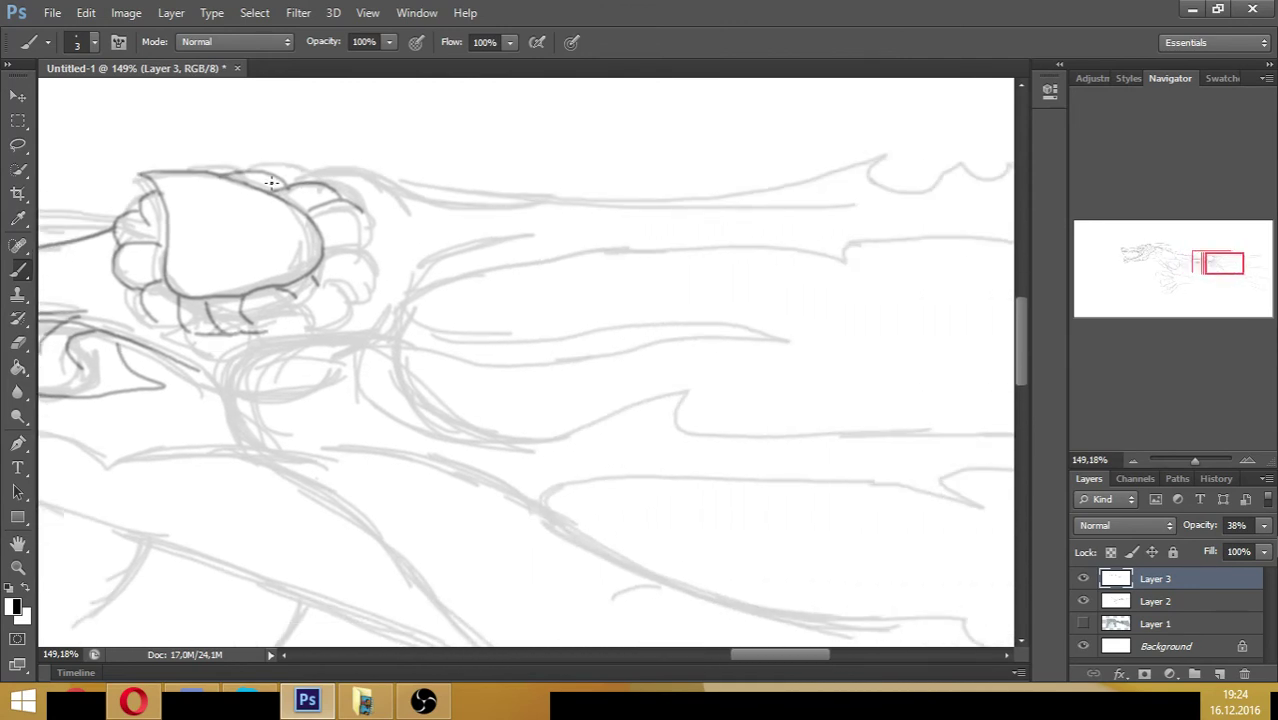
mouse_move(240, 175)
left_mouse_down()
mouse_move(289, 170)
mouse_move(420, 208)
left_mouse_up()
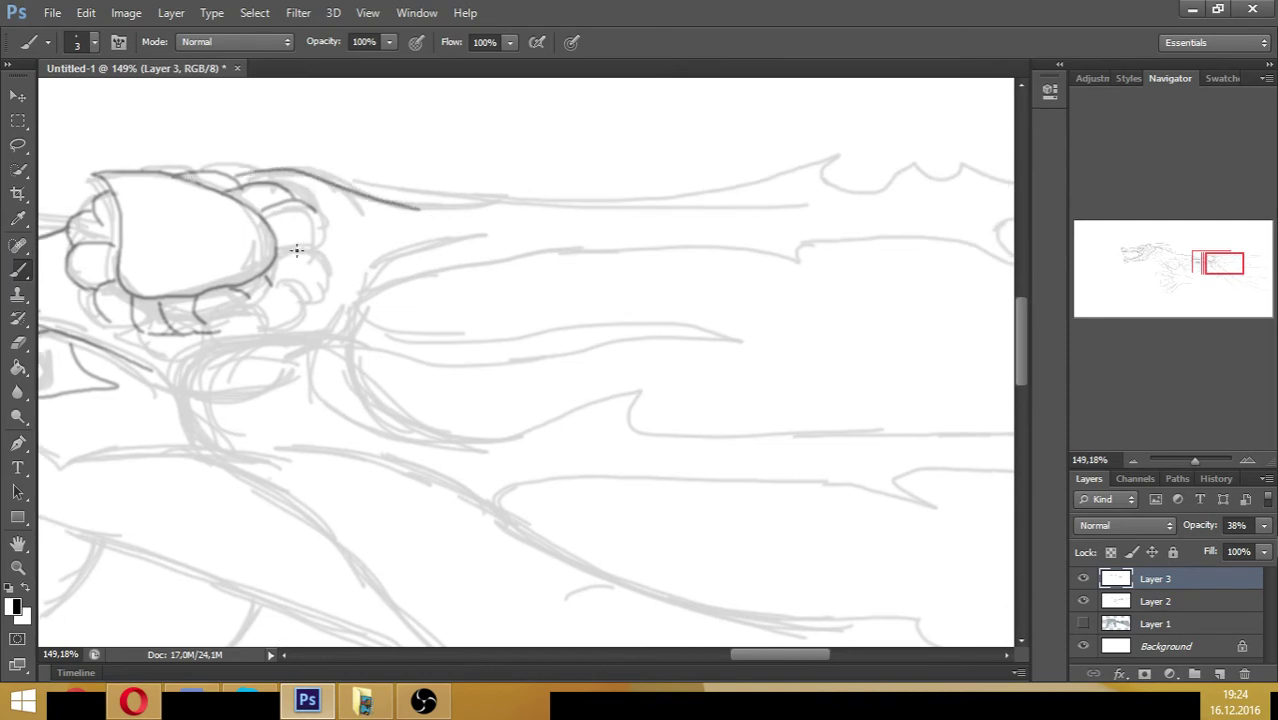
left_click_drag(292, 248, 370, 258)
mouse_move(285, 283)
left_mouse_down()
mouse_move(305, 291)
mouse_move(356, 268)
mouse_move(366, 224)
mouse_move(381, 224)
left_mouse_up()
left_click_drag(344, 213, 324, 213)
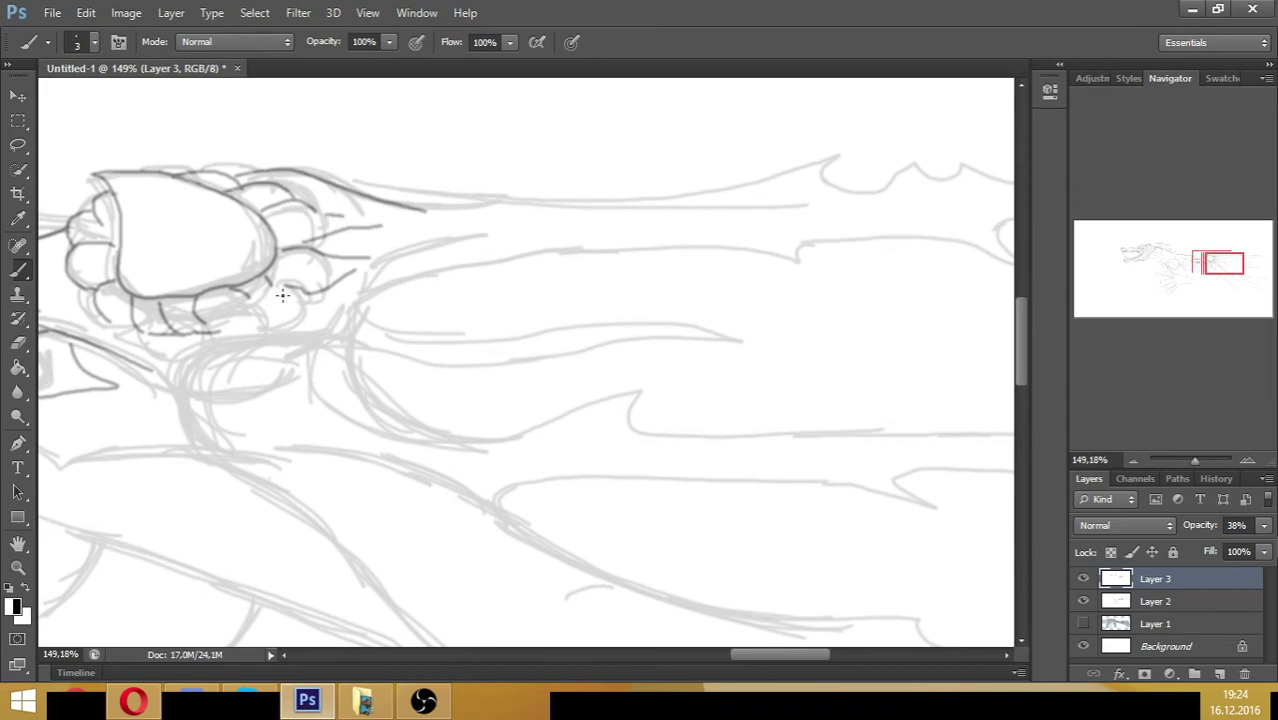
mouse_move(293, 303)
left_mouse_down()
mouse_move(265, 322)
mouse_move(285, 316)
left_mouse_up()
- Draw the notched edges of the upper rear prong and the flame-shaped tongue with the curved edge beneath it
left_click_drag(368, 268, 536, 235)
mouse_move(425, 207)
left_mouse_down()
mouse_move(666, 202)
mouse_move(851, 176)
mouse_move(978, 187)
left_mouse_up()
mouse_move(387, 283)
left_mouse_down()
mouse_move(604, 245)
mouse_move(798, 259)
mouse_move(864, 239)
mouse_move(982, 247)
left_mouse_up()
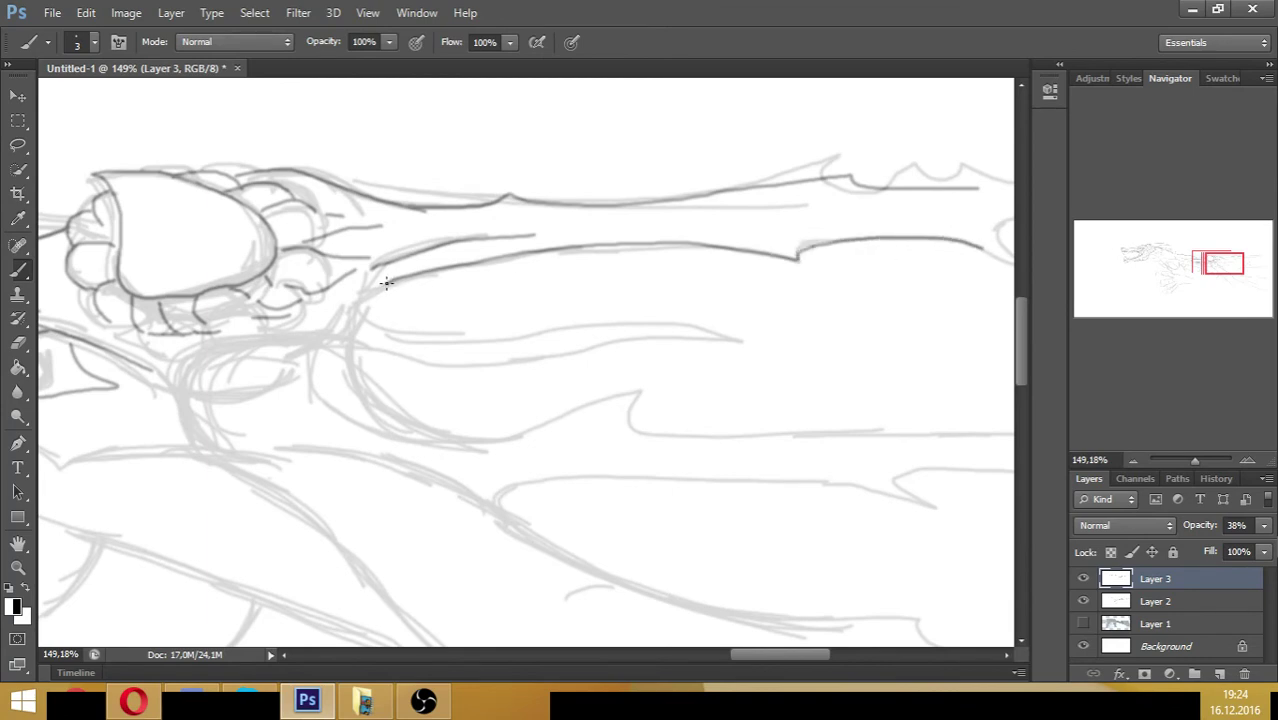
mouse_move(374, 286)
left_mouse_down()
mouse_move(358, 317)
mouse_move(393, 325)
mouse_move(514, 327)
mouse_move(442, 335)
mouse_move(470, 347)
mouse_move(668, 345)
mouse_move(453, 373)
mouse_move(361, 366)
mouse_move(363, 388)
mouse_move(397, 415)
mouse_move(480, 438)
mouse_move(656, 401)
left_mouse_up()
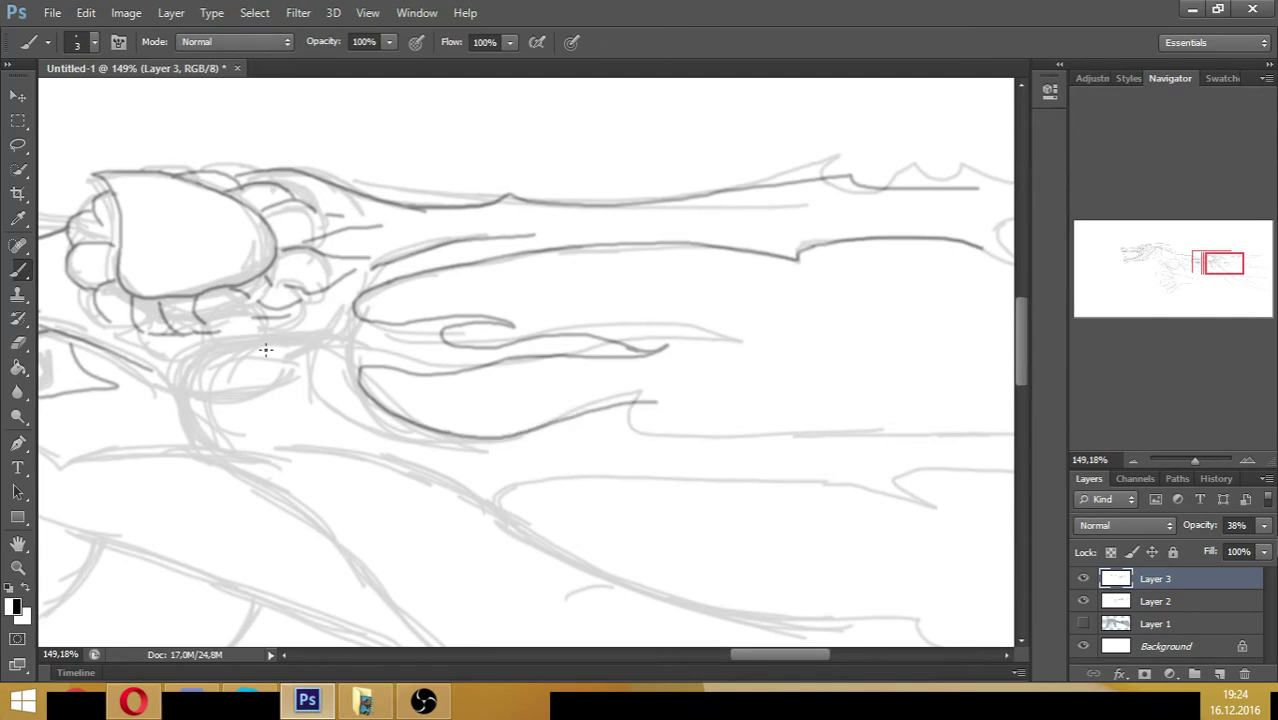
- Draw the curved folds beneath the plate and the long lower body contour sweeping diagonally down toward the rear
mouse_move(315, 340)
left_mouse_down()
mouse_move(216, 324)
mouse_move(321, 341)
left_mouse_up()
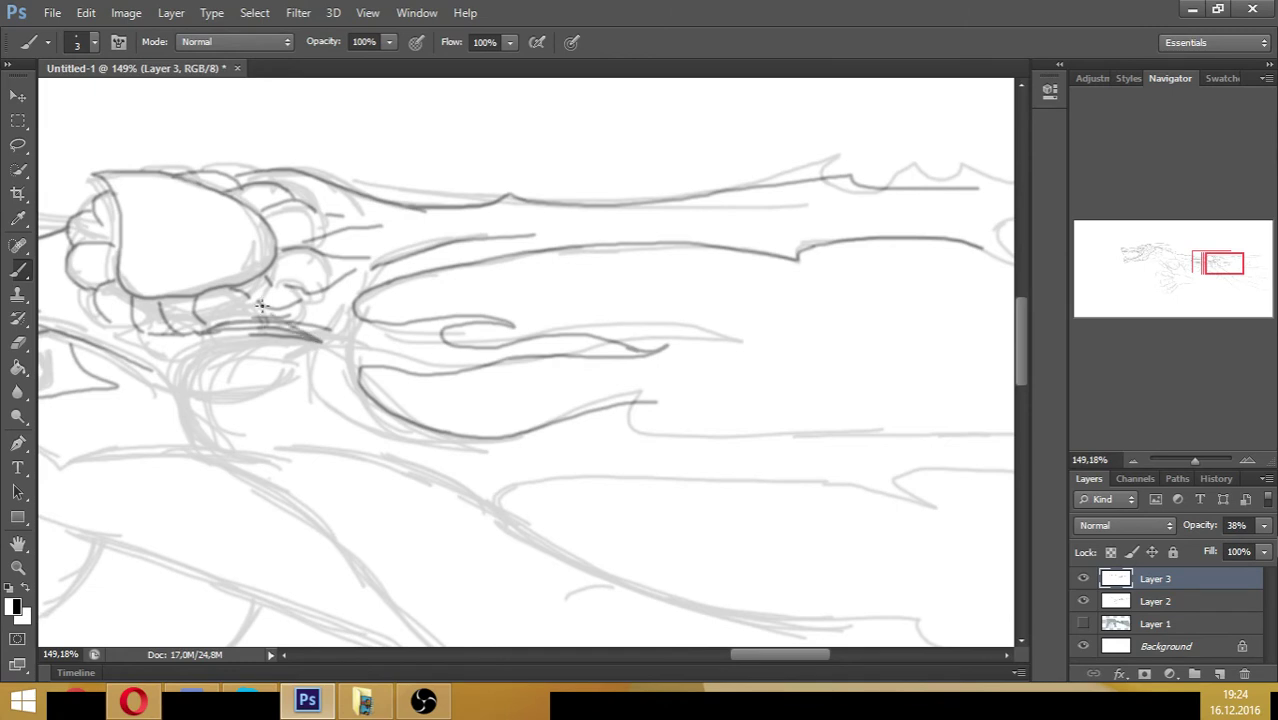
mouse_move(261, 306)
left_mouse_down()
mouse_move(298, 333)
mouse_move(237, 285)
mouse_move(203, 289)
mouse_move(202, 323)
mouse_move(261, 336)
mouse_move(171, 305)
mouse_move(185, 413)
mouse_move(225, 450)
mouse_move(206, 447)
mouse_move(384, 456)
mouse_move(538, 547)
left_mouse_up()
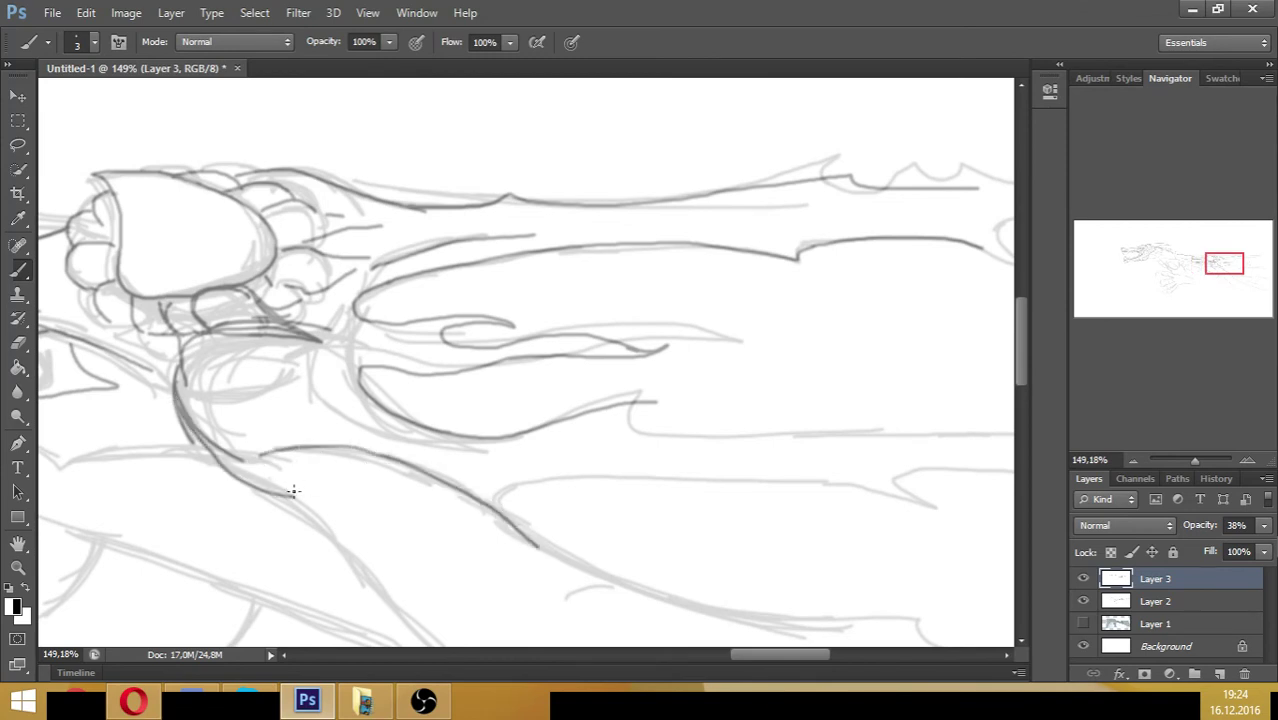
mouse_move(264, 490)
left_mouse_down()
mouse_move(295, 506)
mouse_move(381, 624)
mouse_move(425, 640)
left_mouse_up()
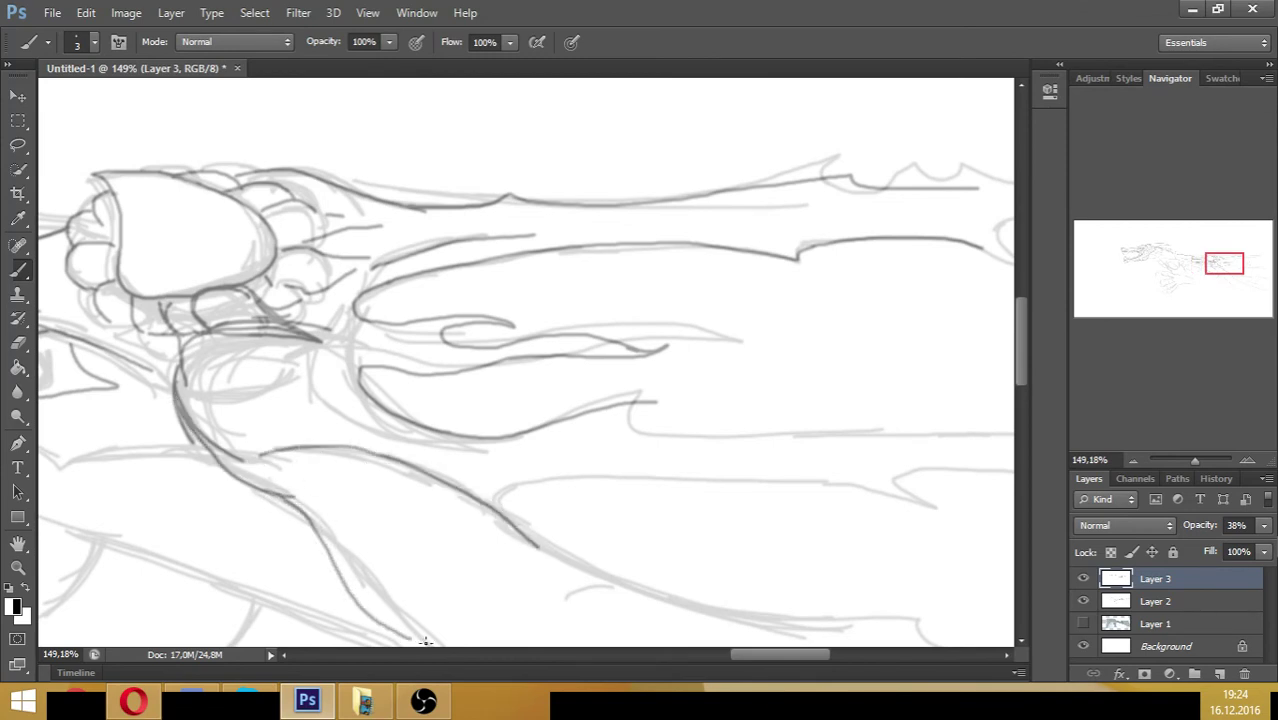
left_click_drag(1226, 276, 1228, 284)
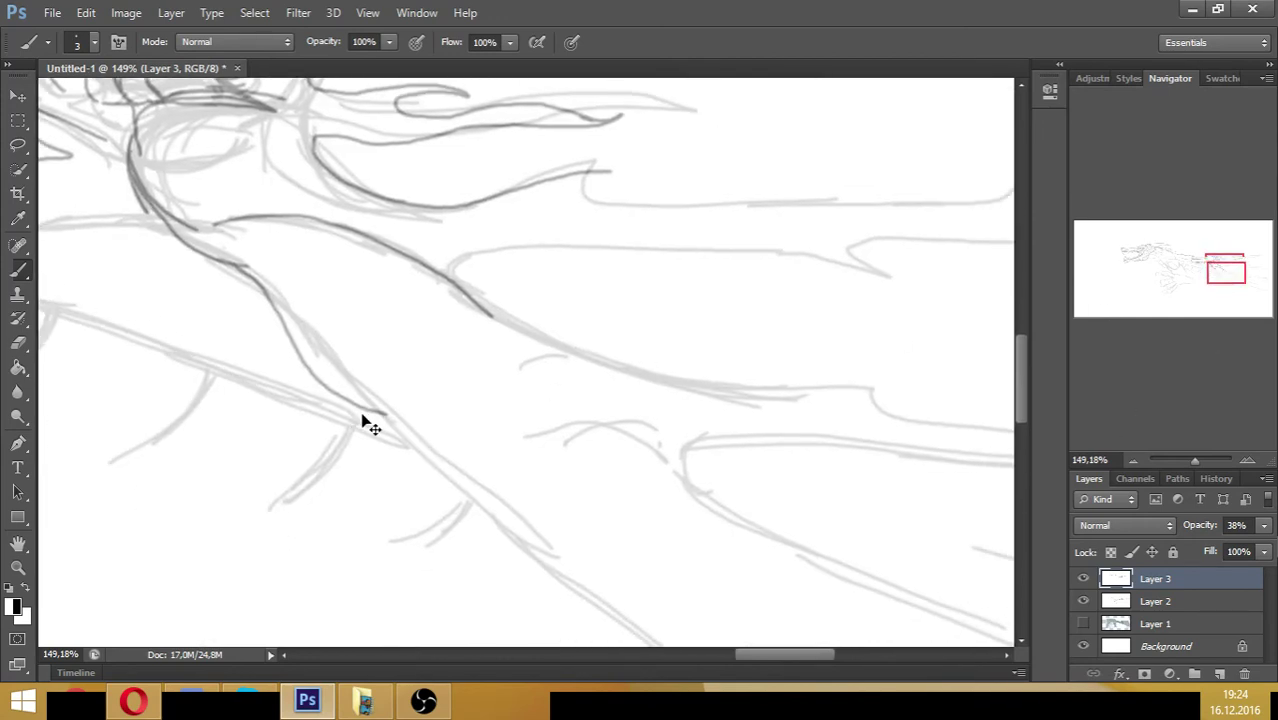
key("ctrl+z")
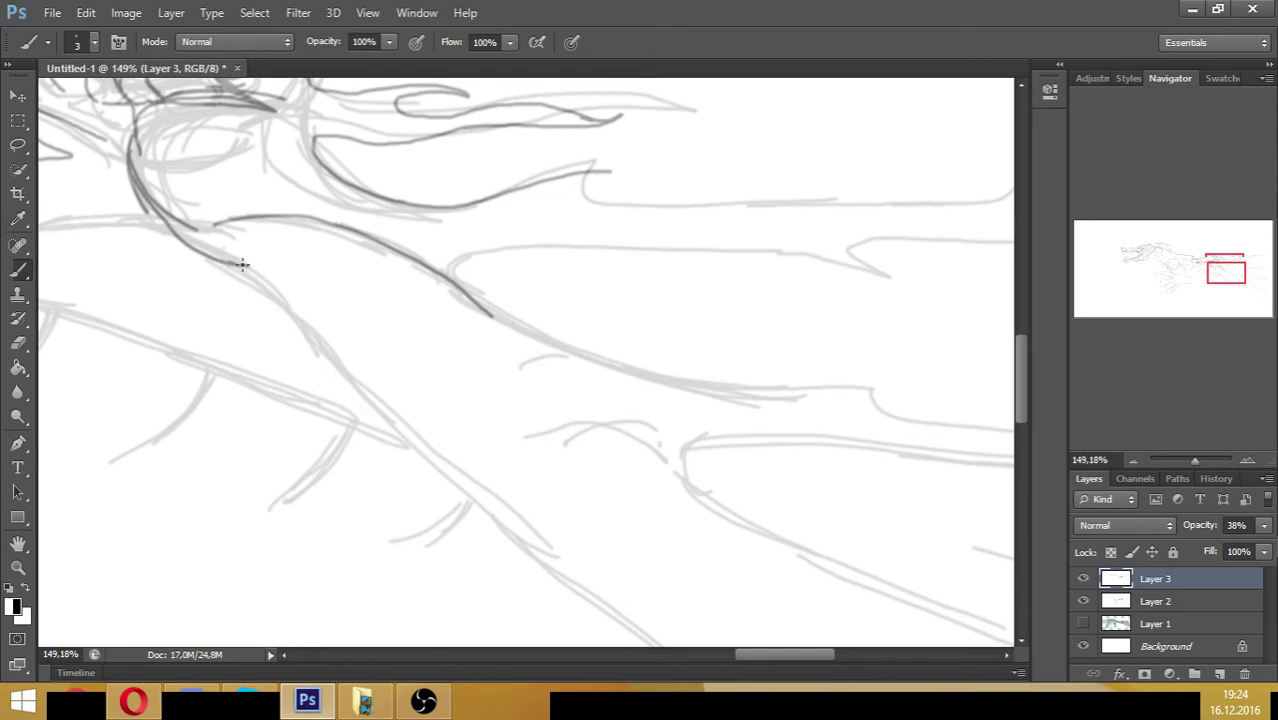
mouse_move(232, 260)
left_mouse_down()
mouse_move(295, 291)
mouse_move(513, 550)
mouse_move(683, 660)
left_mouse_up()
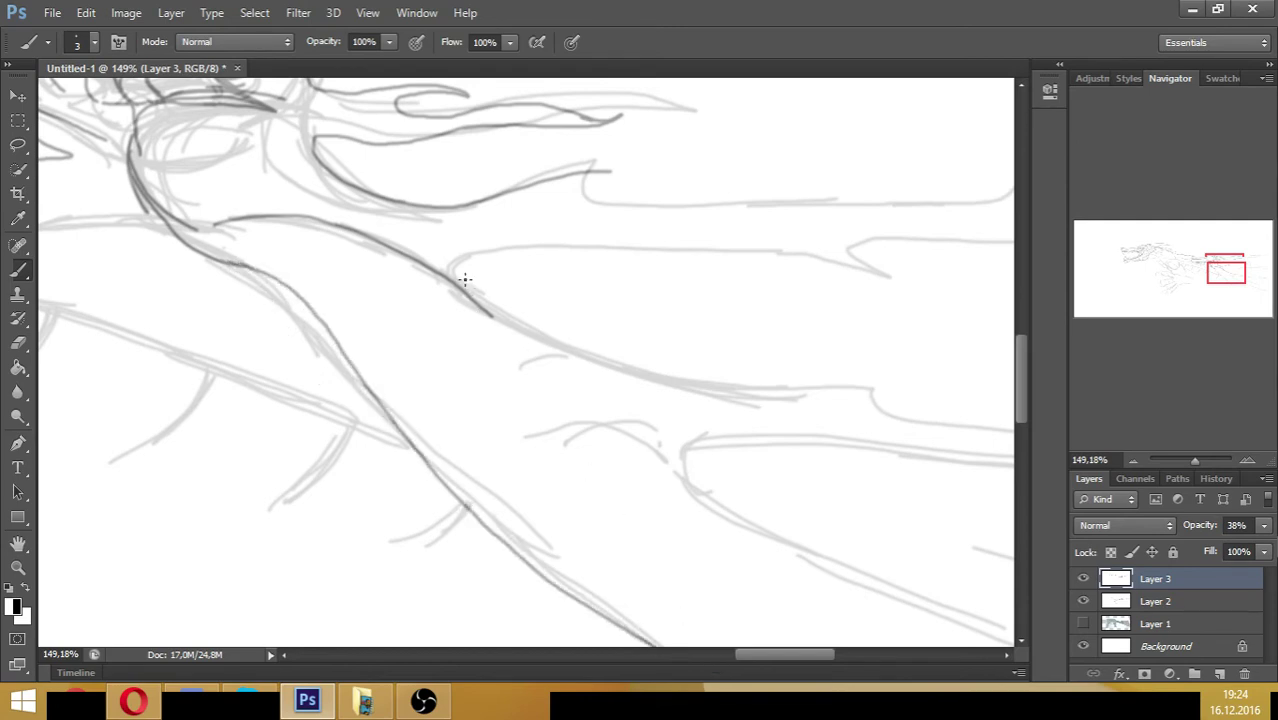
- Add short fold lines at the base of the lower prongs and draw the stepped edge and long rounded gap behind them
mouse_move(477, 296)
left_mouse_down()
mouse_move(548, 347)
mouse_move(547, 360)
mouse_move(477, 370)
left_mouse_up()
mouse_move(635, 451)
left_mouse_down()
mouse_move(563, 398)
mouse_move(514, 398)
mouse_move(694, 432)
mouse_move(706, 451)
mouse_move(804, 441)
mouse_move(1012, 462)
left_mouse_up()
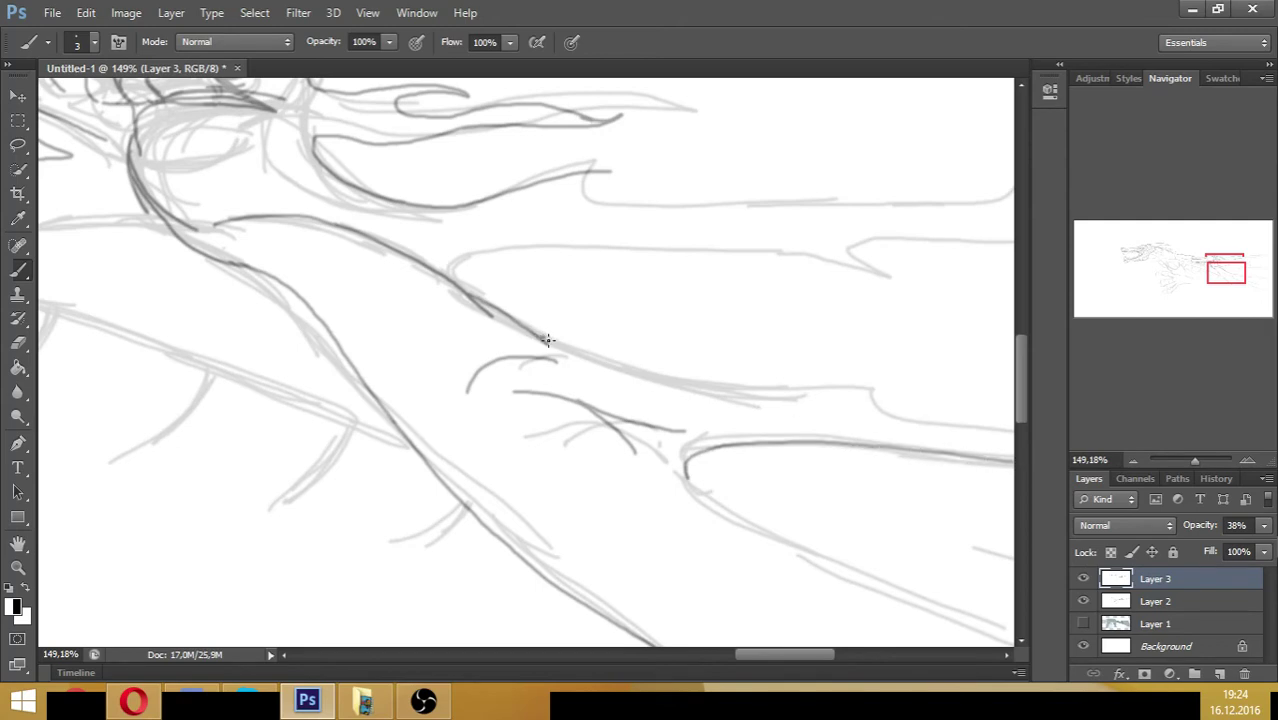
mouse_move(548, 340)
left_mouse_down()
mouse_move(650, 379)
mouse_move(874, 393)
mouse_move(894, 415)
mouse_move(1012, 433)
left_mouse_up()
mouse_move(686, 474)
left_mouse_down()
mouse_move(927, 623)
mouse_move(1000, 648)
left_mouse_up()
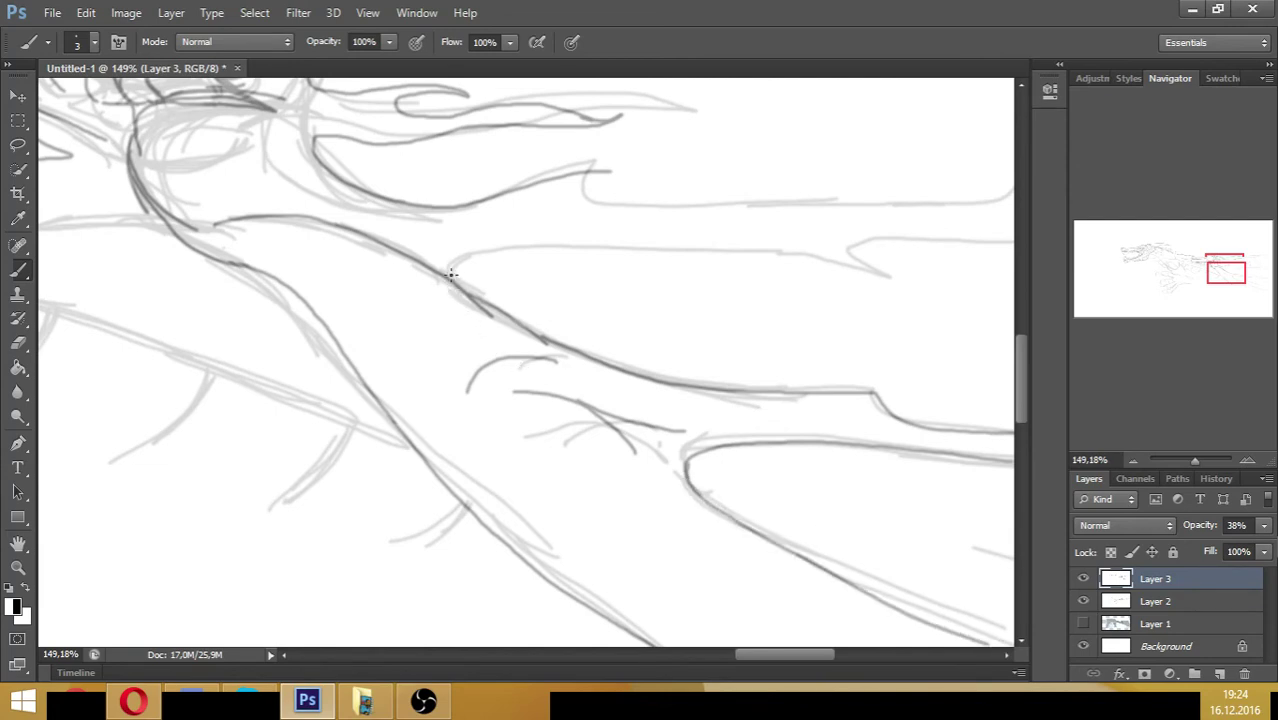
- Draw the barbed upper and lower edges of the middle prong, with small creases where it branches off
mouse_move(452, 262)
left_mouse_down()
mouse_move(483, 234)
mouse_move(441, 238)
mouse_move(415, 212)
left_mouse_up()
mouse_move(452, 260)
left_mouse_down()
mouse_move(630, 247)
mouse_move(880, 272)
mouse_move(893, 237)
mouse_move(1012, 232)
left_mouse_up()
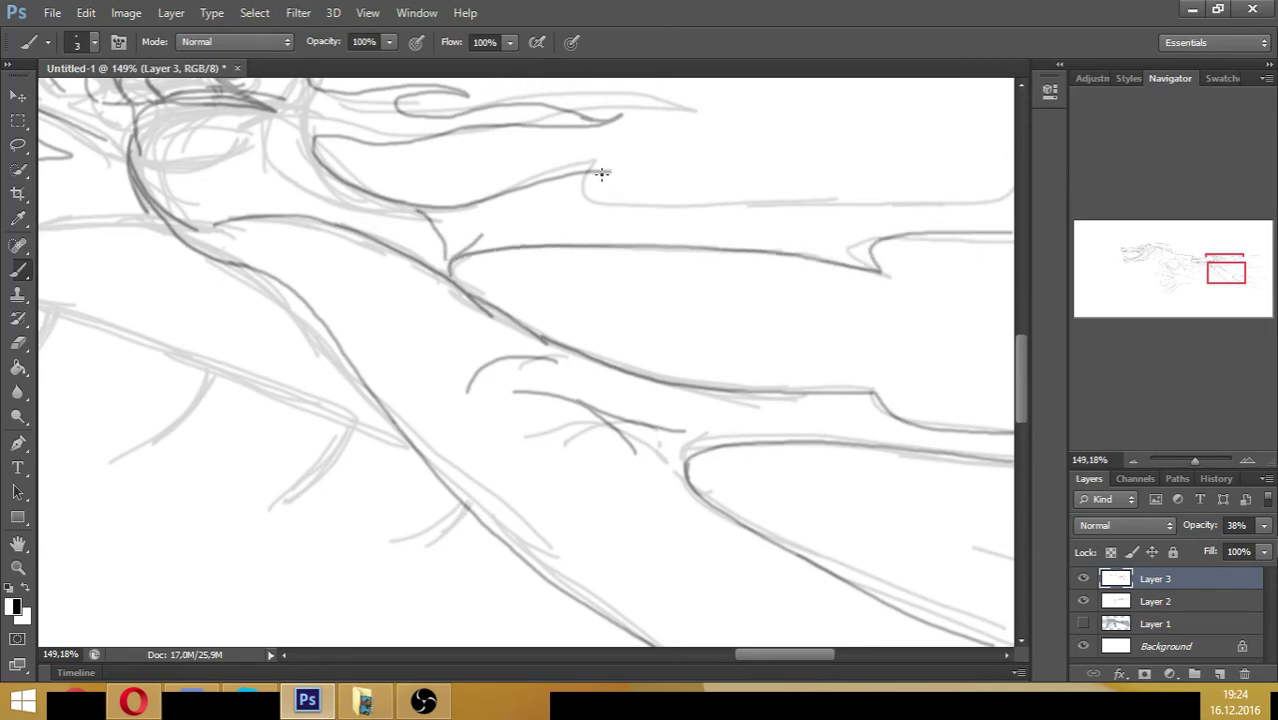
mouse_move(601, 174)
left_mouse_down()
mouse_move(680, 198)
mouse_move(976, 197)
left_mouse_up()
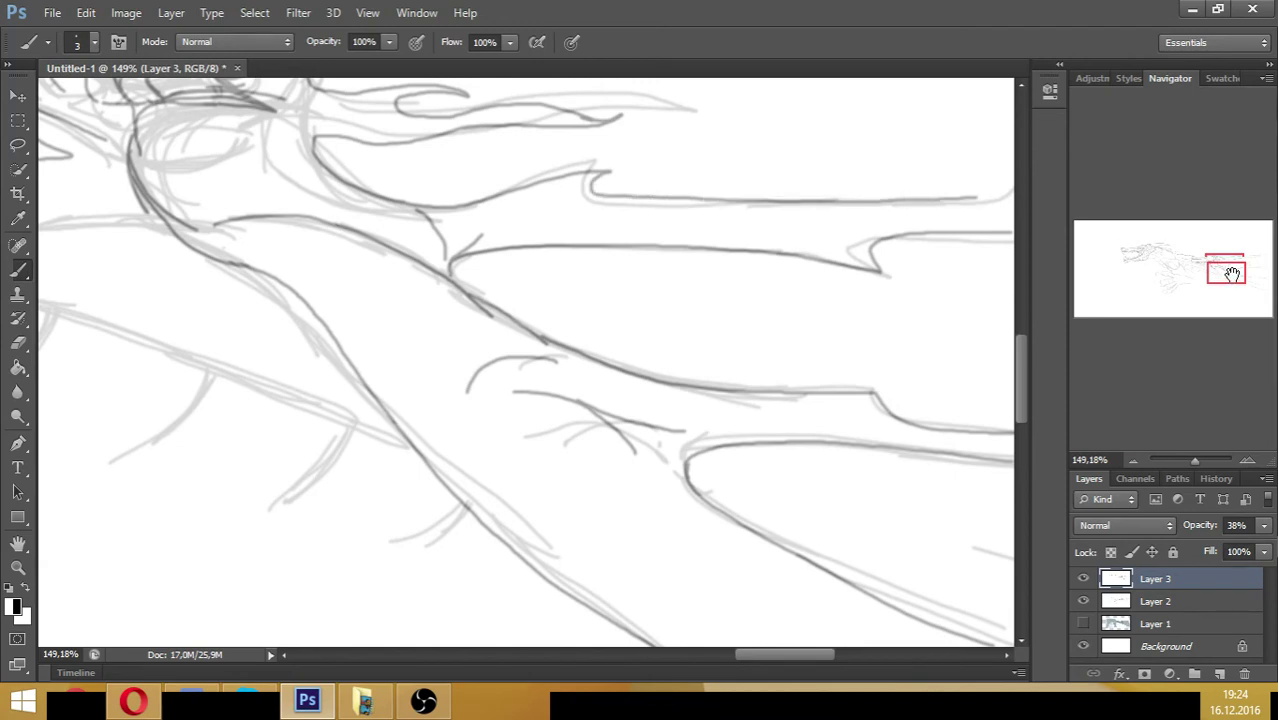
- Extend the middle and lower prong edges rearward, adding a long backward-pointing spike, a lower barb and a small step
left_click_drag(1232, 273, 1250, 274)
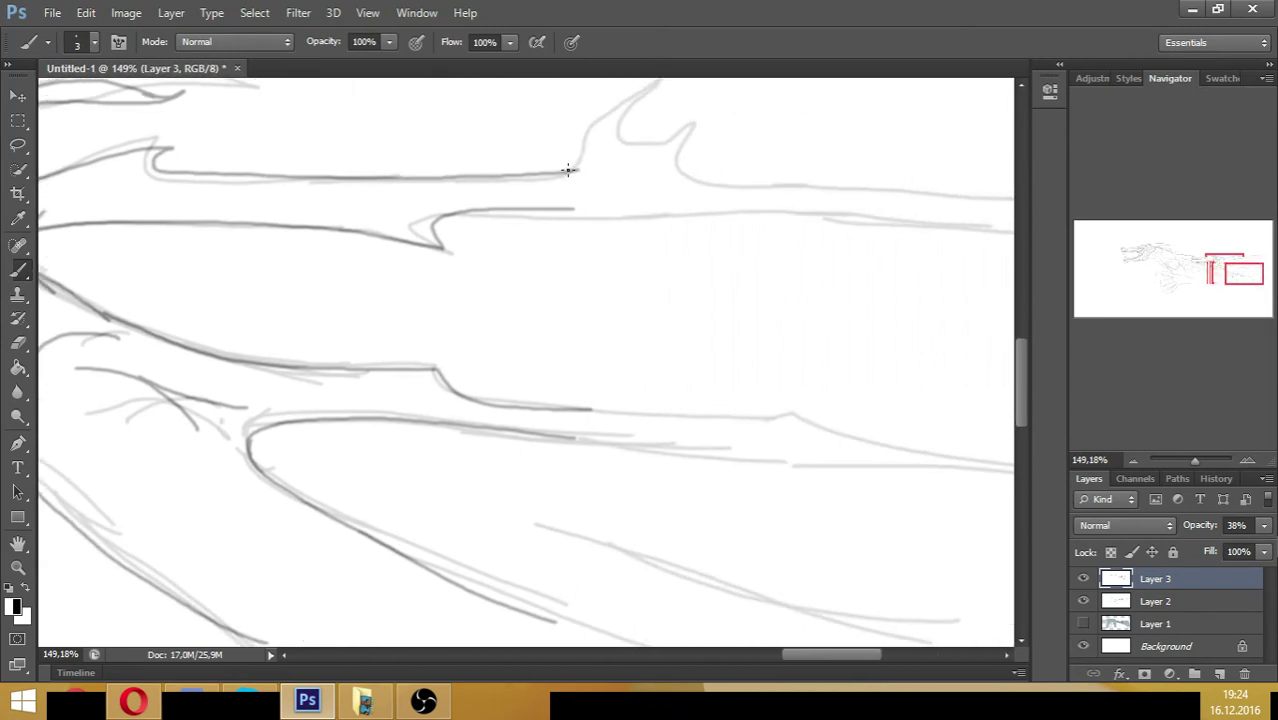
mouse_move(567, 170)
left_mouse_down()
mouse_move(701, 116)
mouse_move(878, 114)
mouse_move(702, 128)
mouse_move(634, 162)
mouse_move(668, 183)
left_mouse_up()
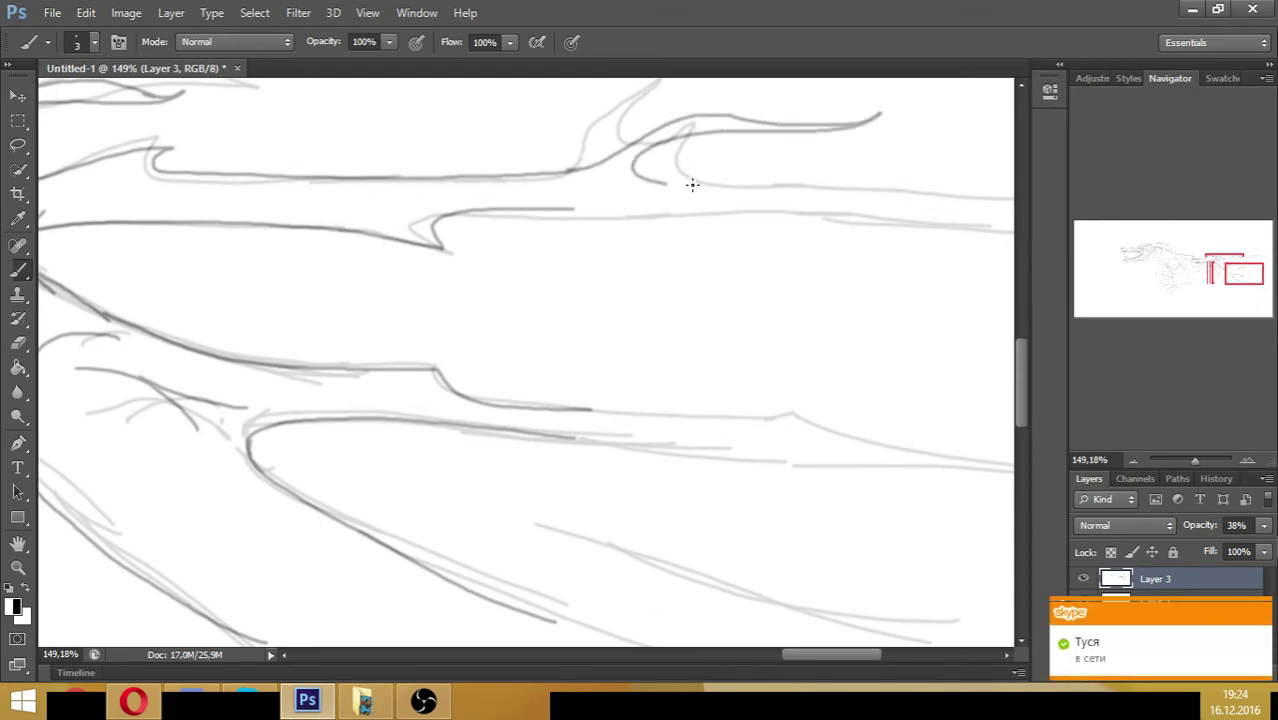
left_click_drag(871, 181, 998, 187)
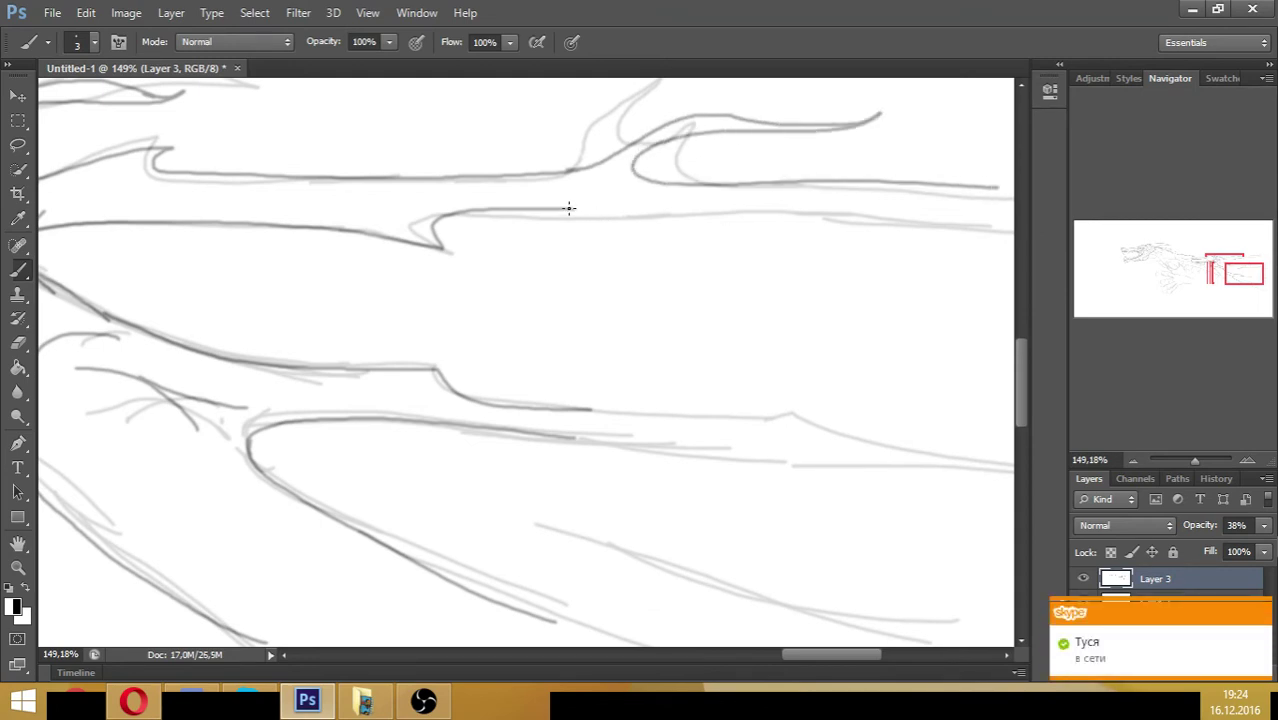
mouse_move(569, 208)
left_mouse_down()
mouse_move(850, 249)
mouse_move(842, 211)
mouse_move(1010, 224)
left_mouse_up()
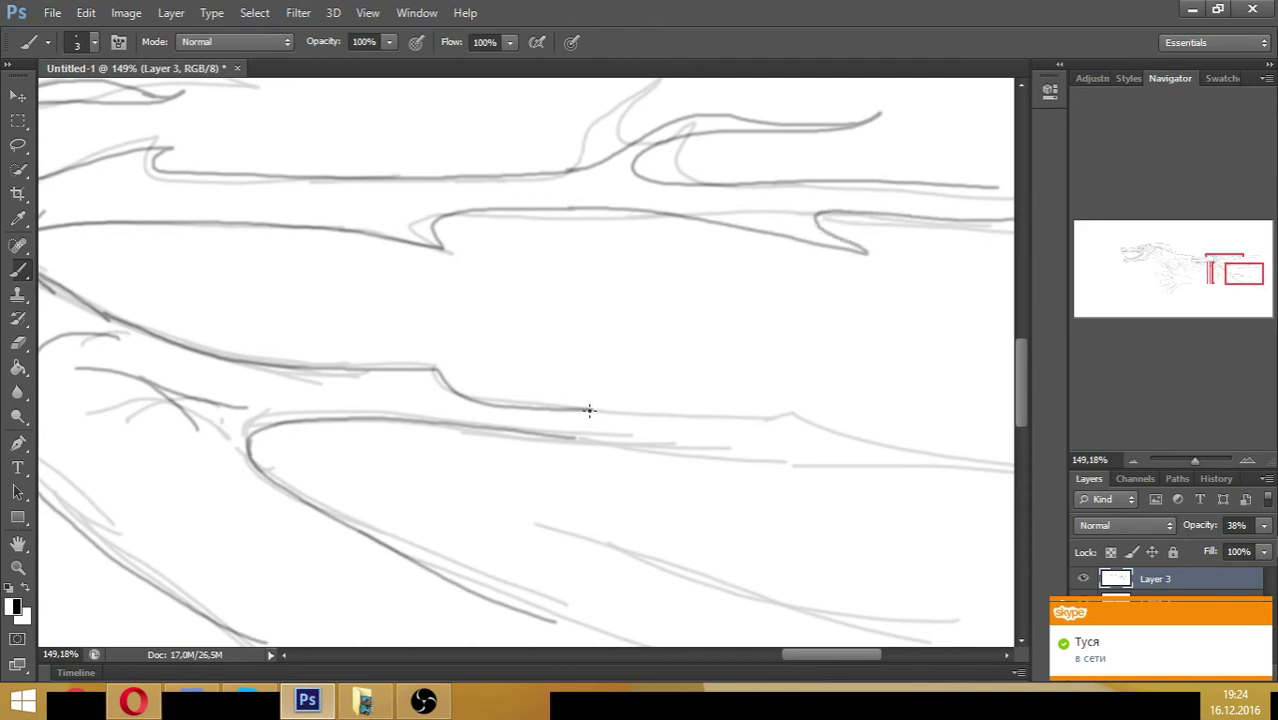
left_click_drag(589, 410, 985, 444)
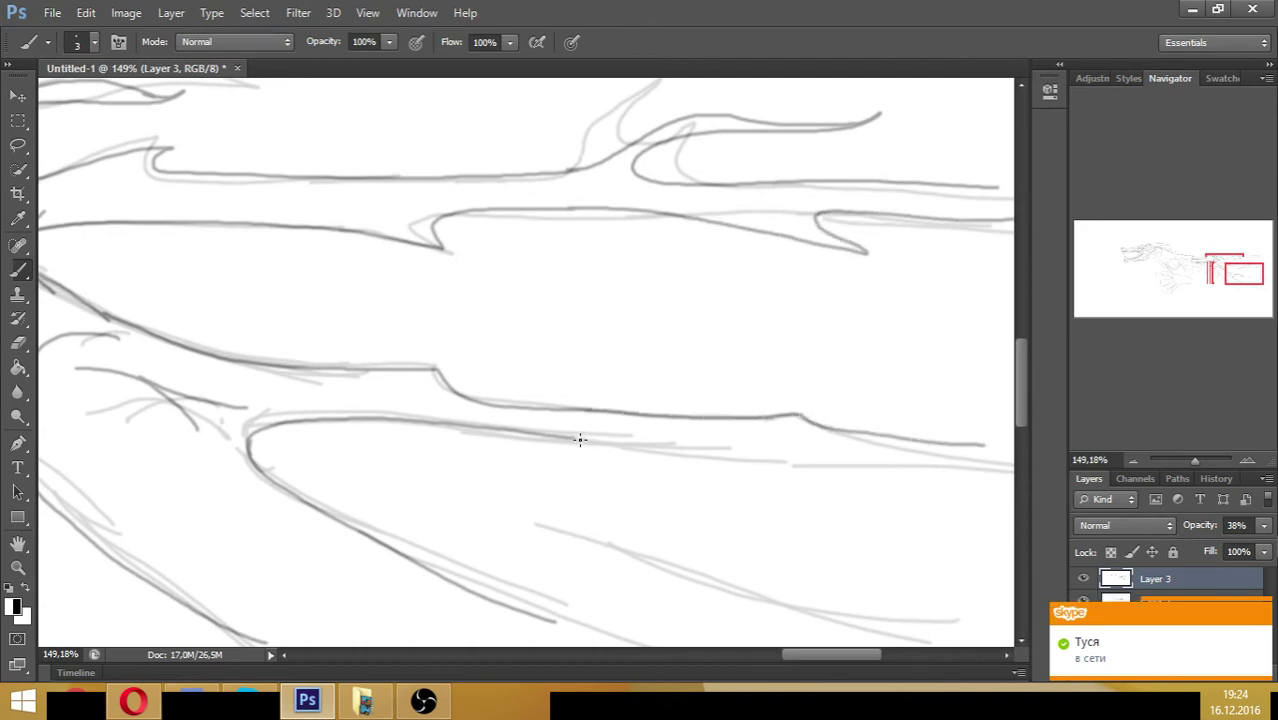
left_click_drag(568, 437, 992, 461)
- Finish the upper prong with a curled hook on its underside and two edges narrowing toward the rear tip
left_click_drag(1235, 279, 1238, 266)
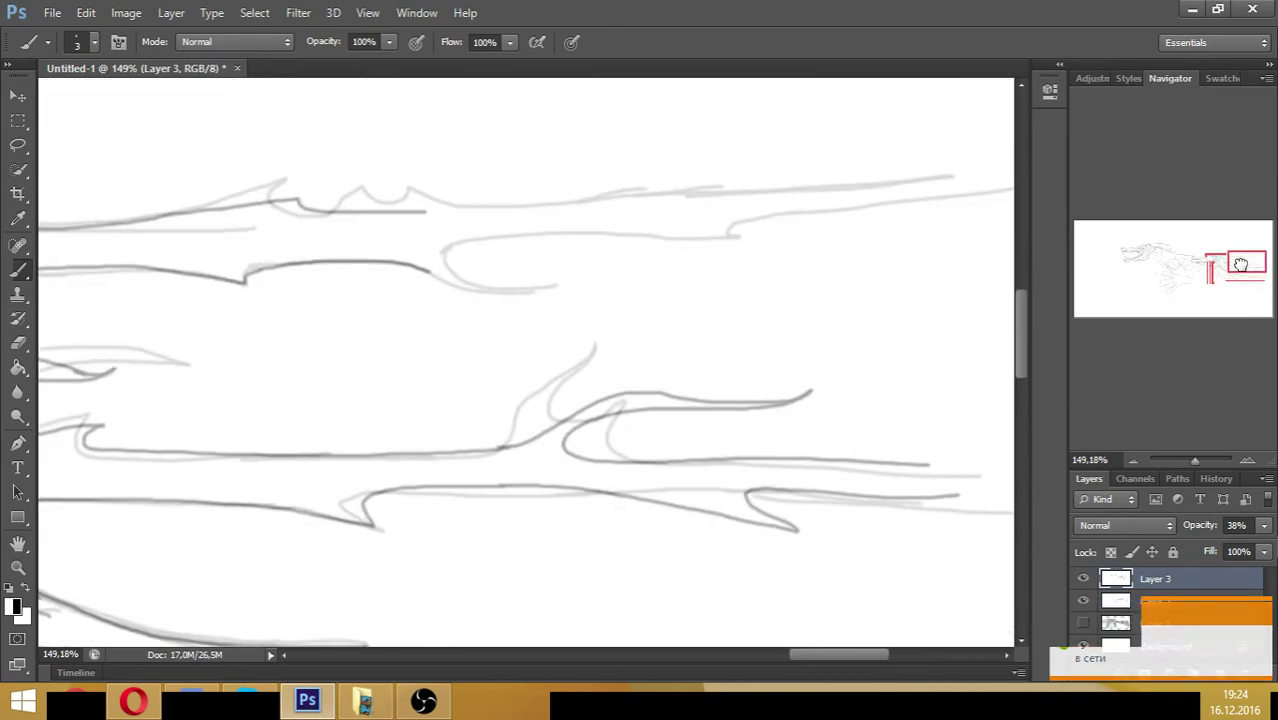
scroll(427, 295, "up", 1)
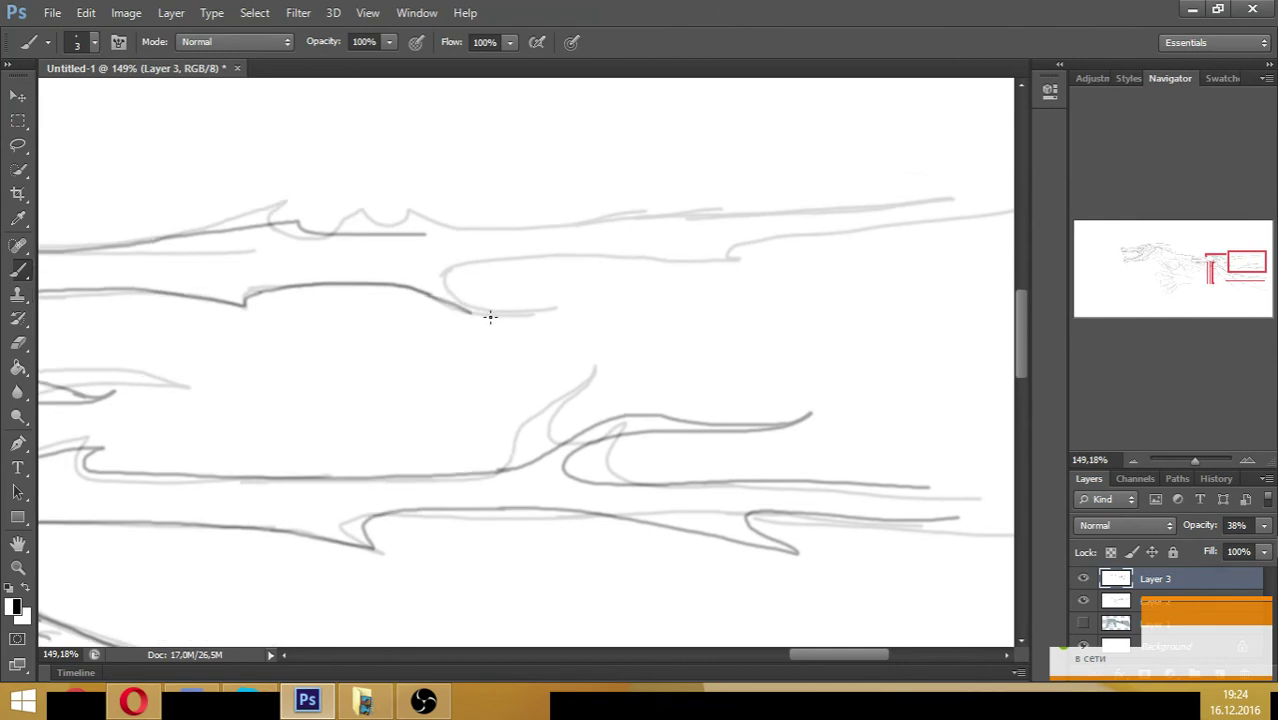
mouse_move(485, 314)
left_mouse_down()
mouse_move(562, 305)
mouse_move(536, 314)
mouse_move(469, 271)
mouse_move(720, 262)
mouse_move(756, 244)
mouse_move(1024, 211)
left_mouse_up()
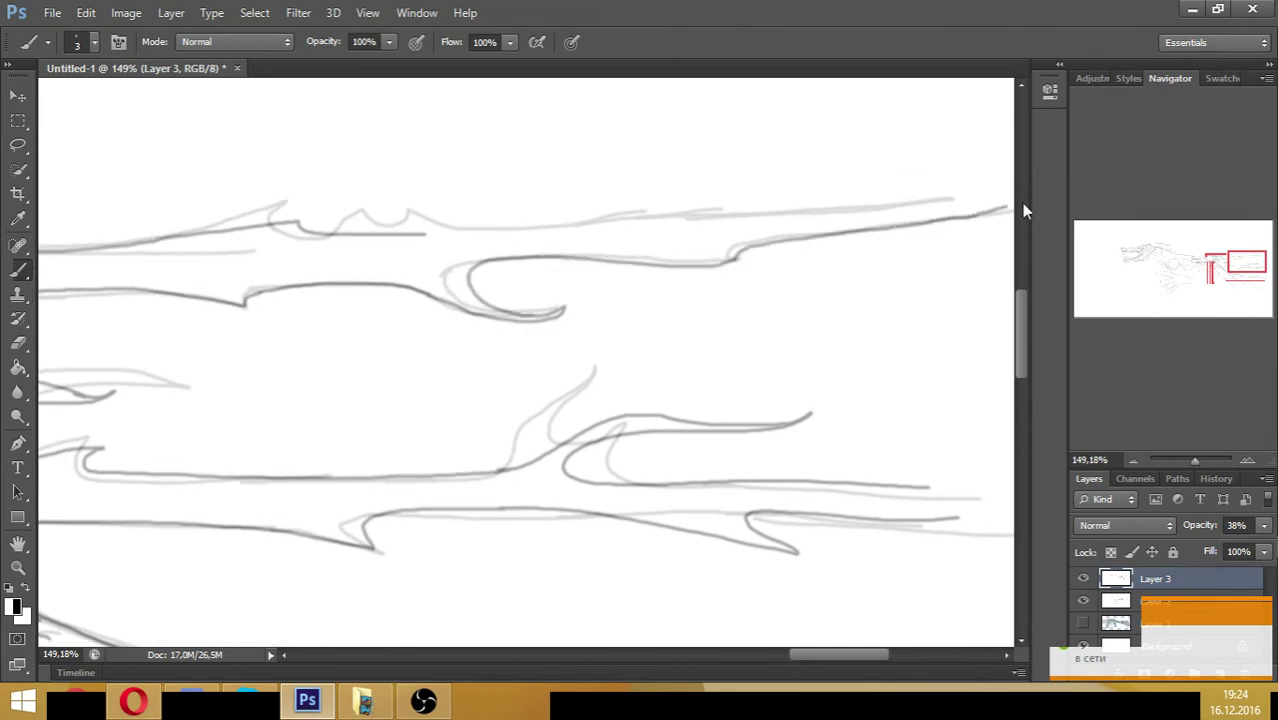
mouse_move(413, 233)
left_mouse_down()
mouse_move(982, 197)
mouse_move(1038, 220)
left_mouse_up()
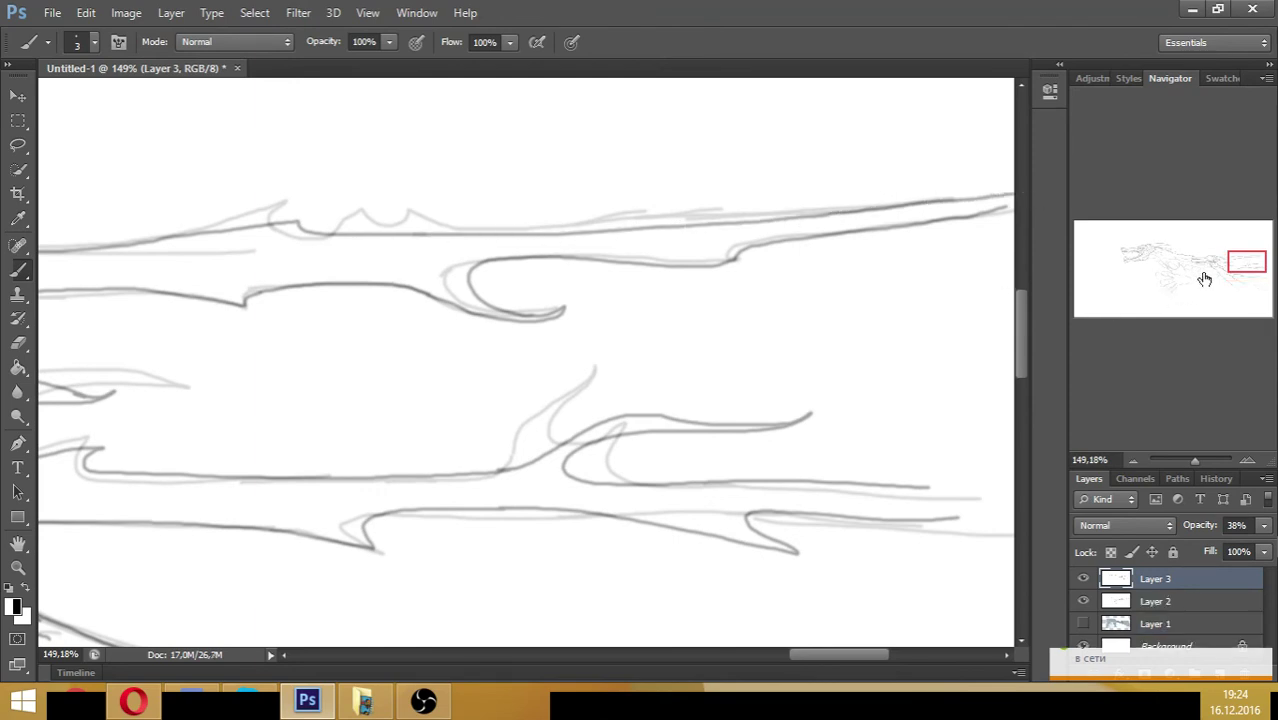
- Lengthen the edges of the middle prong and the narrow prong below it toward their rear ends
mouse_move(1240, 262)
left_mouse_down()
mouse_move(1240, 282)
mouse_move(1249, 272)
left_mouse_up()
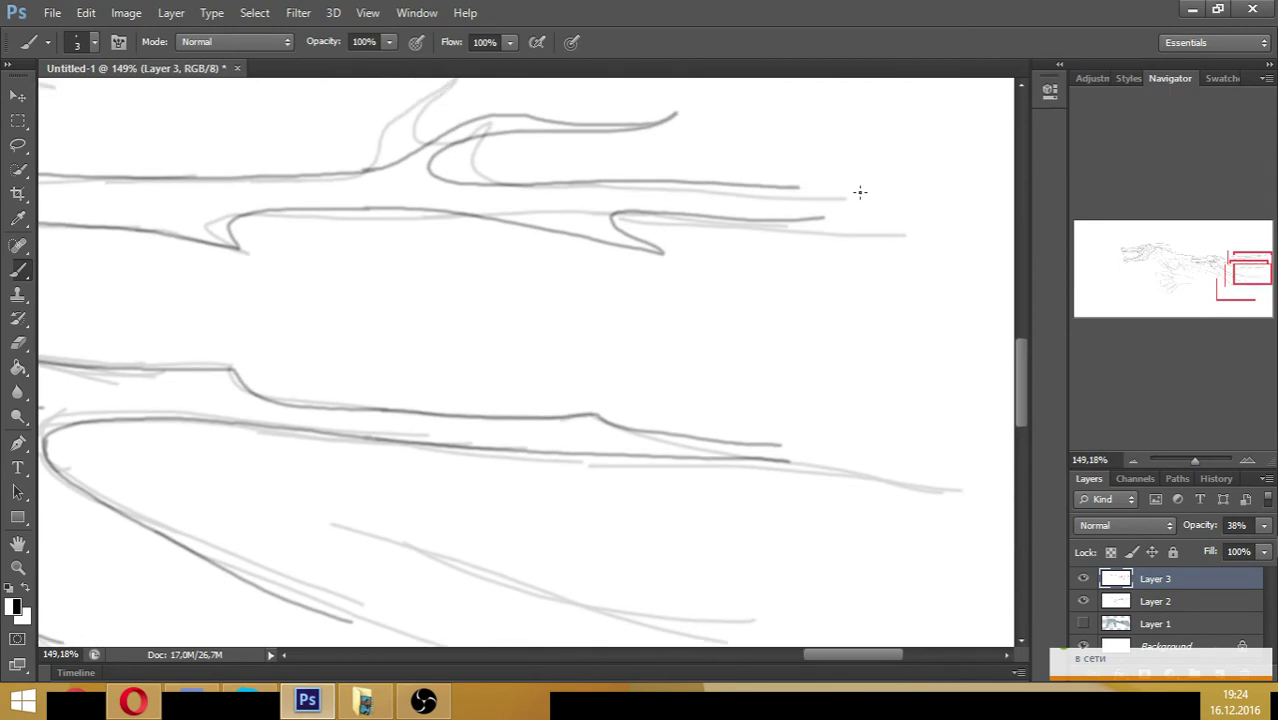
mouse_move(860, 192)
left_mouse_down()
mouse_move(798, 187)
mouse_move(888, 226)
left_mouse_up()
left_click_drag(773, 444, 928, 469)
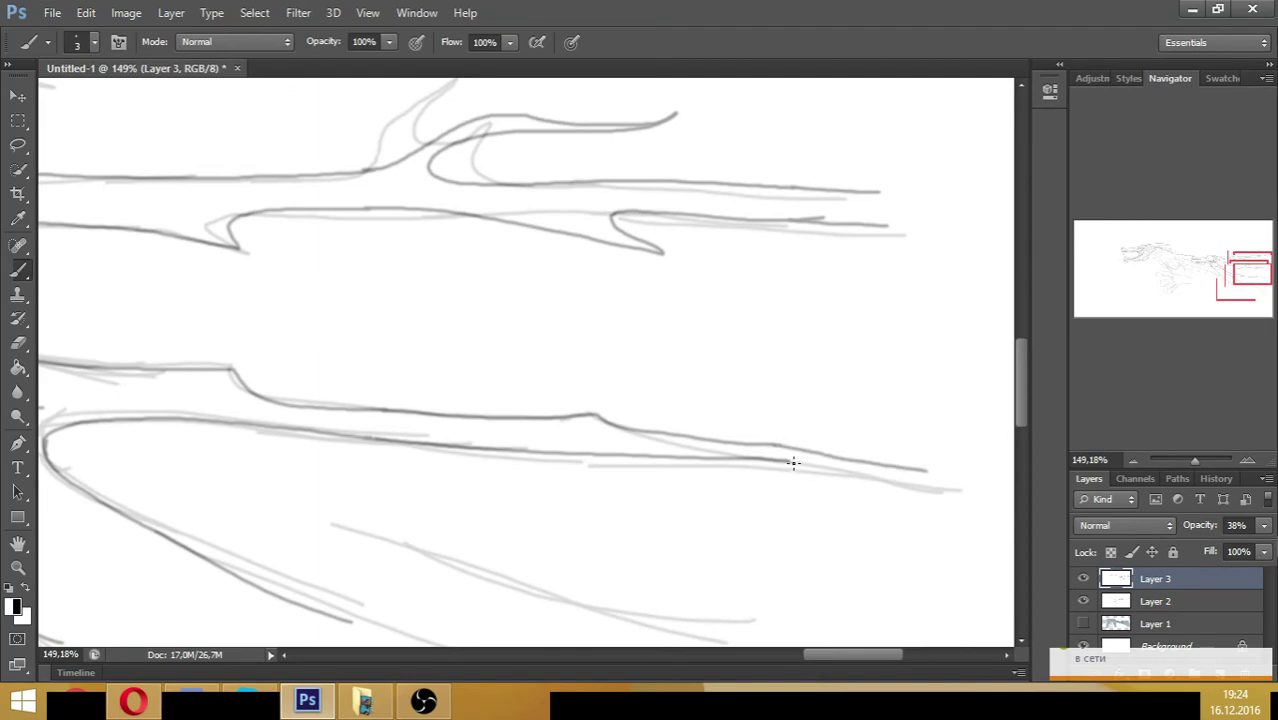
left_click_drag(793, 462, 926, 470)
- Extend both edges of the lowest prong diagonally down toward the rear along the sketch
left_click_drag(1245, 280, 1240, 292)
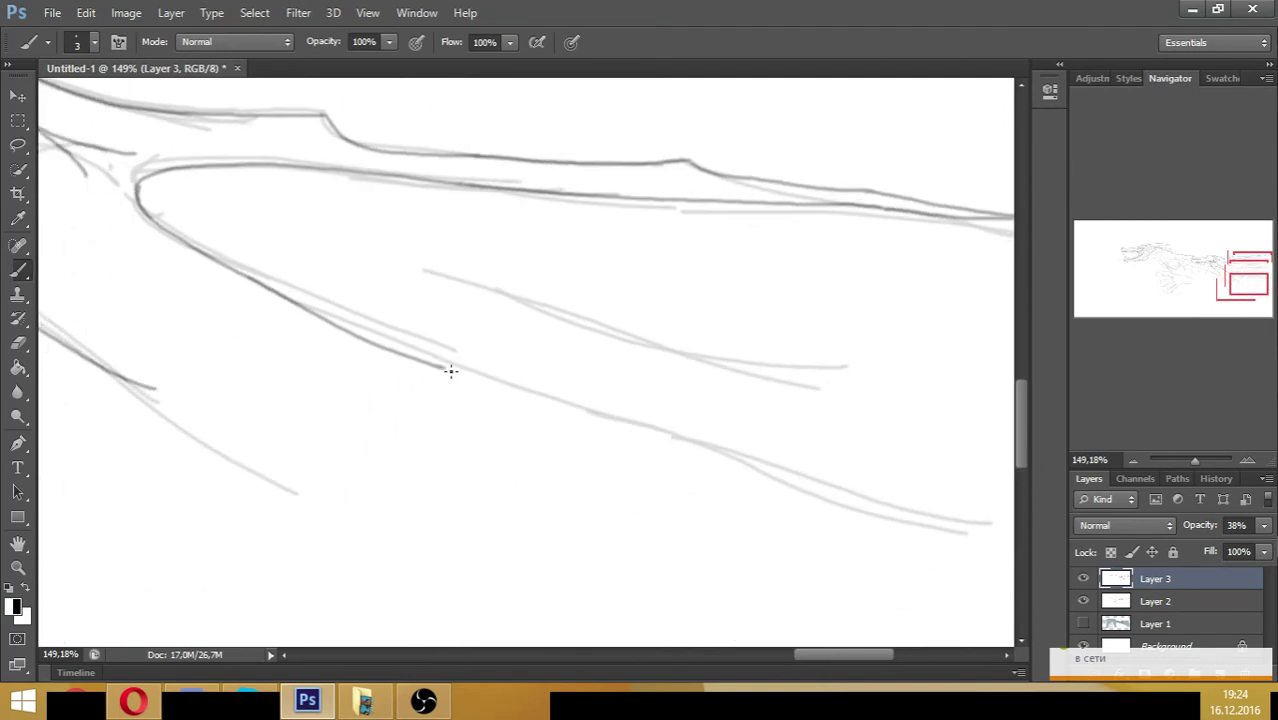
left_click_drag(450, 371, 932, 525)
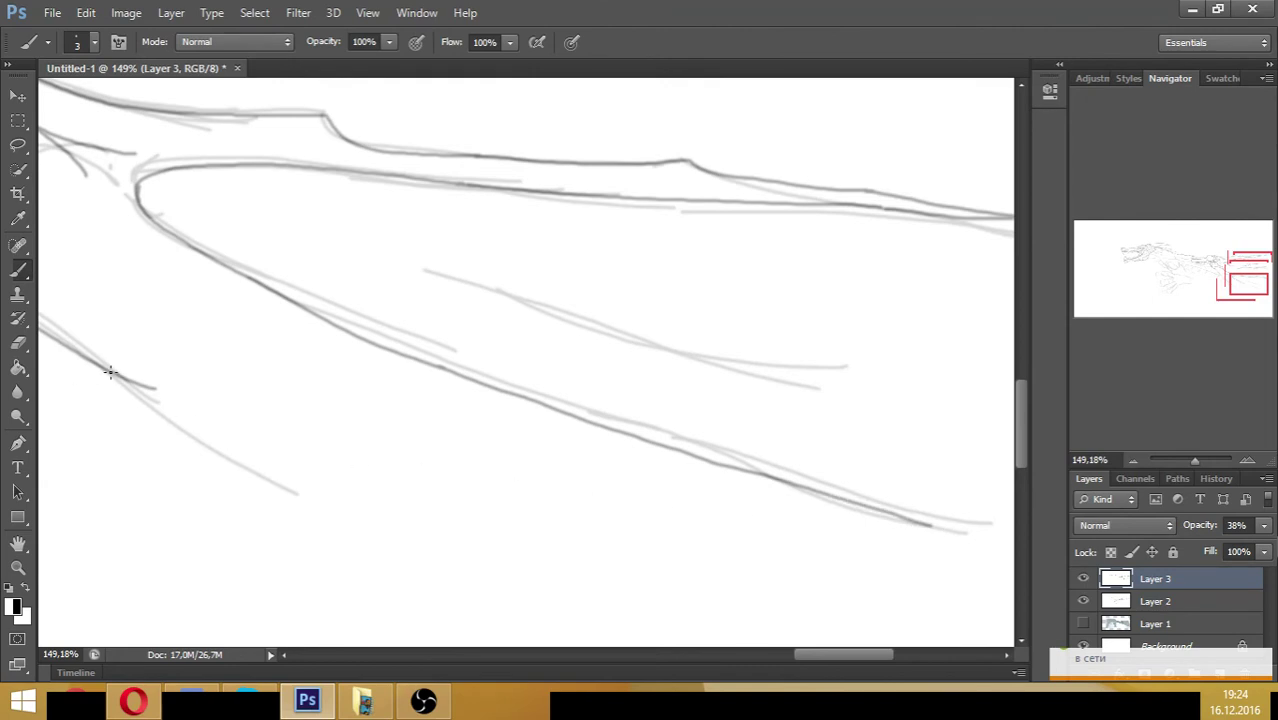
left_click_drag(110, 372, 420, 557)
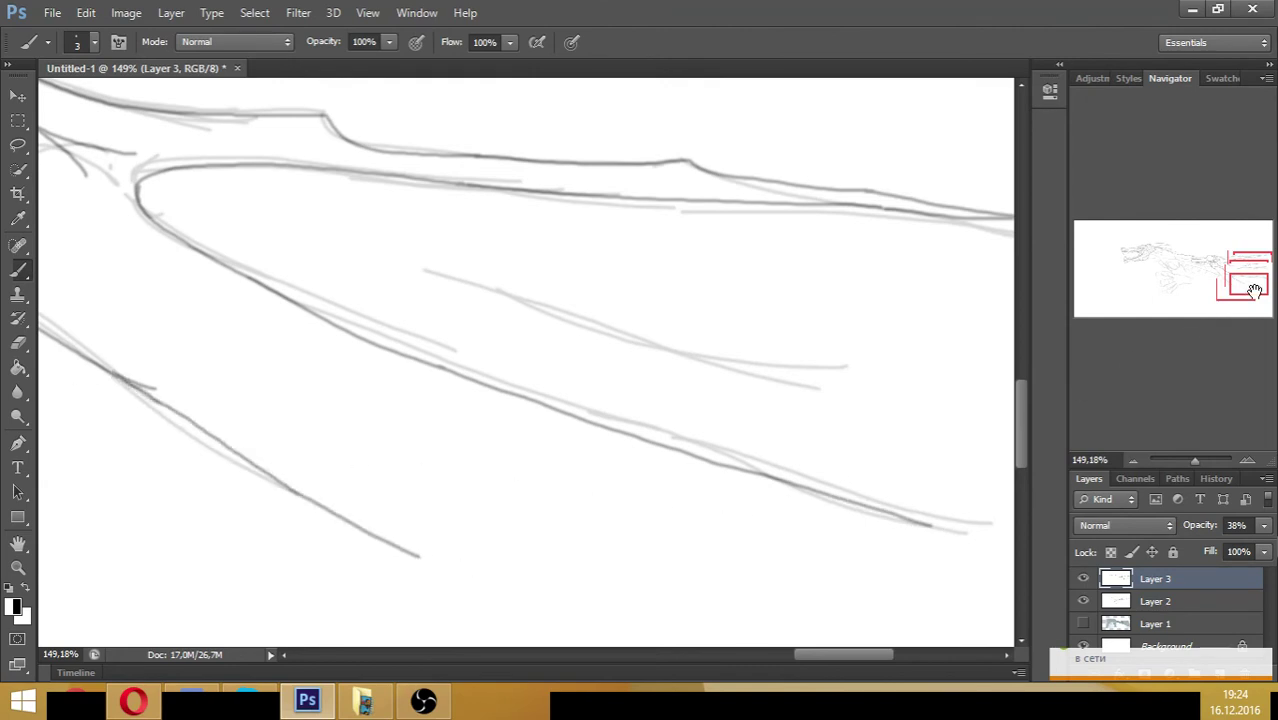
- Trace the round joint at the front of the body with curved rim lines, a top edge and a sweeping line behind it
left_click_drag(1254, 290, 1171, 270)
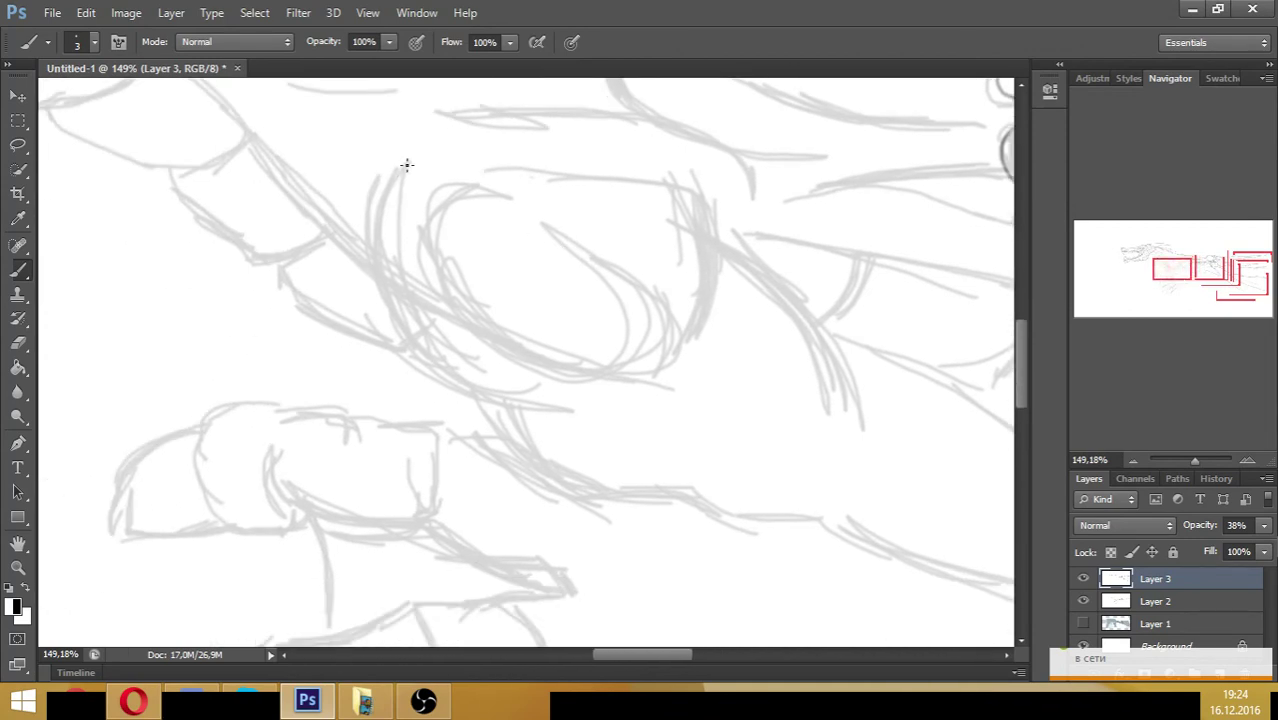
mouse_move(367, 146)
left_mouse_down()
mouse_move(392, 323)
mouse_move(452, 384)
mouse_move(586, 409)
left_mouse_up()
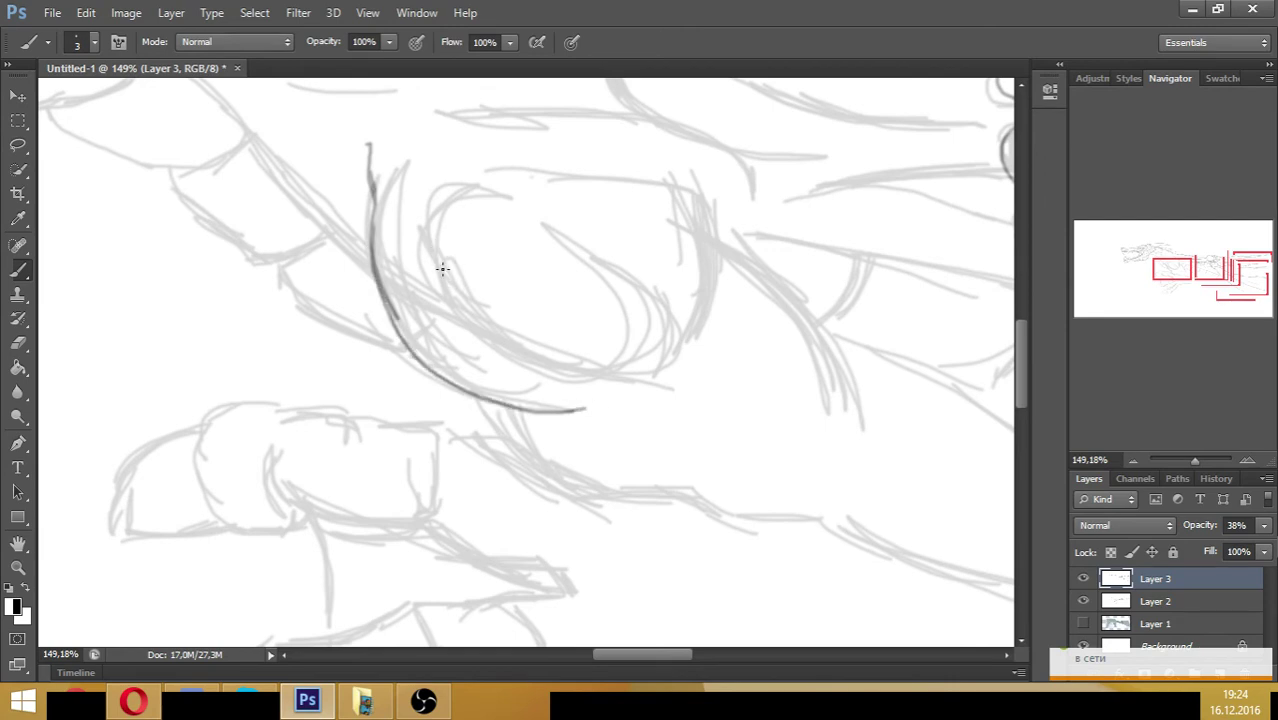
left_click_drag(436, 242, 552, 390)
mouse_move(532, 192)
left_mouse_down()
mouse_move(602, 305)
mouse_move(607, 358)
left_mouse_up()
mouse_move(523, 161)
left_mouse_down()
mouse_move(735, 190)
mouse_move(725, 249)
left_mouse_up()
mouse_move(768, 278)
left_mouse_down()
mouse_move(819, 310)
mouse_move(850, 353)
mouse_move(884, 458)
left_mouse_up()
- Ink the flowing contour lines between the round joint and the rounded front end of the narrow body section
left_click_drag(1176, 272, 1182, 267)
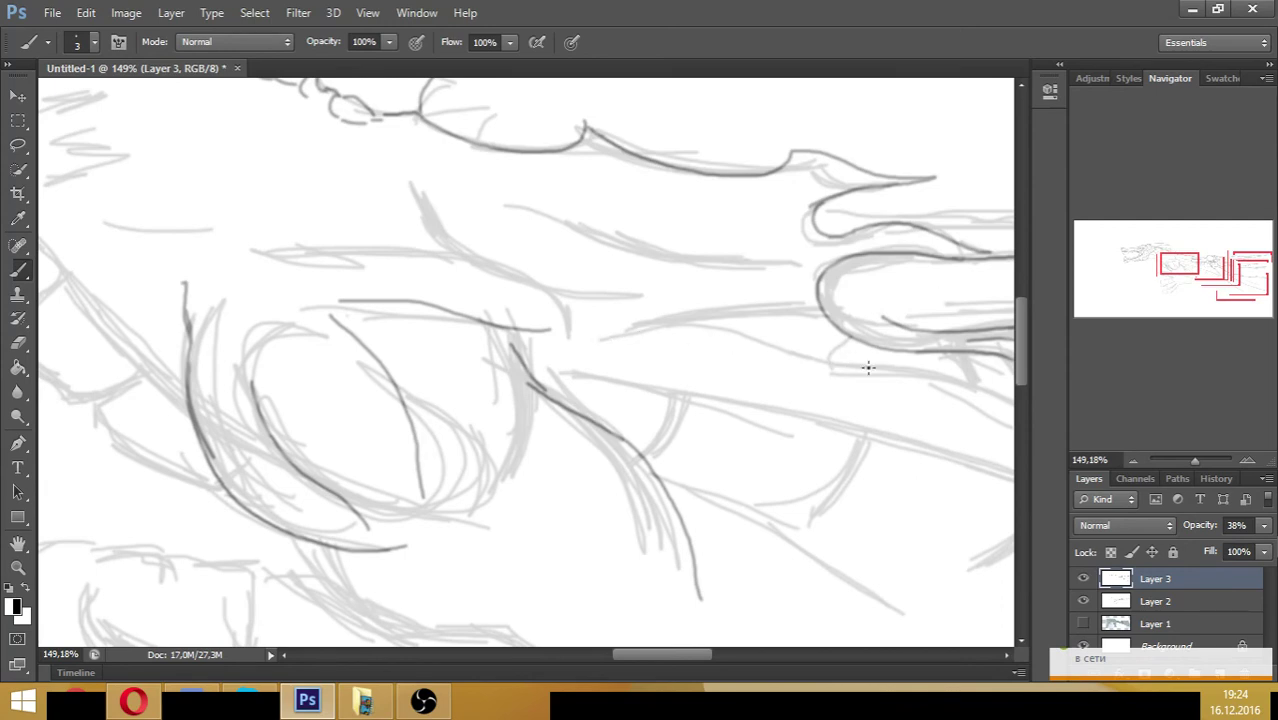
left_click_drag(1173, 268, 1186, 266)
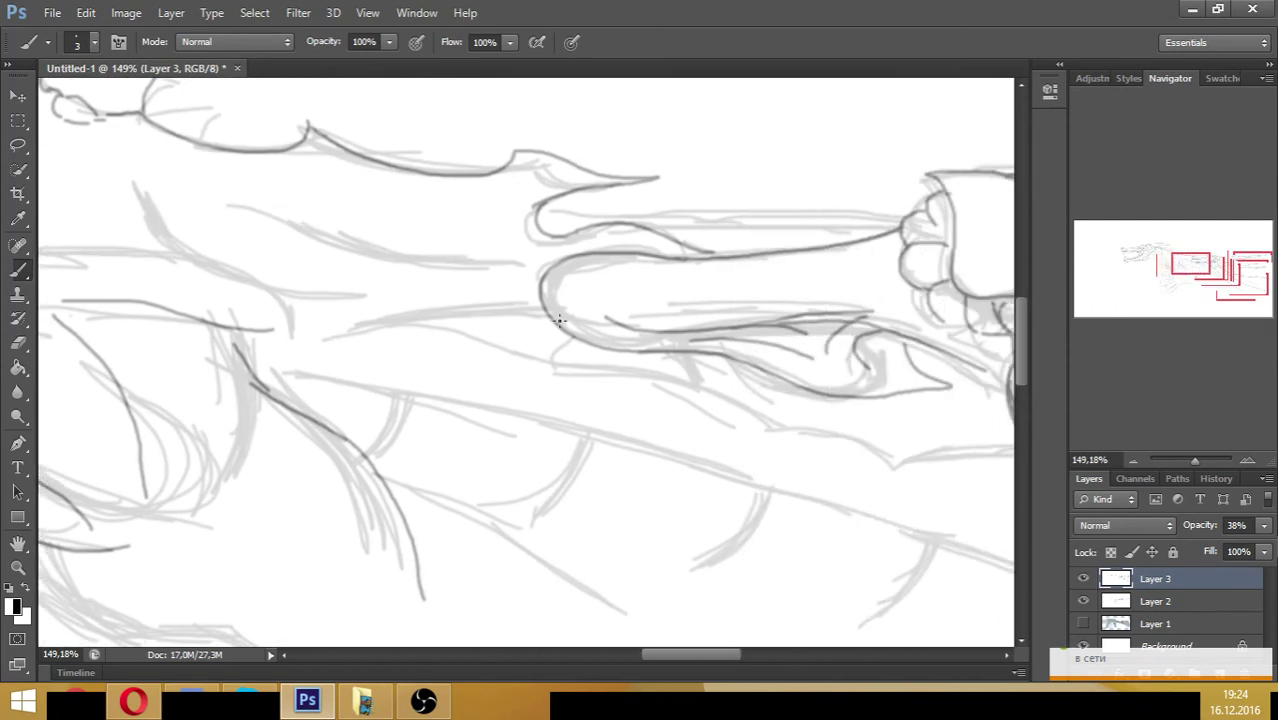
mouse_move(369, 328)
left_mouse_down()
mouse_move(469, 326)
mouse_move(609, 364)
mouse_move(643, 355)
mouse_move(592, 367)
left_mouse_up()
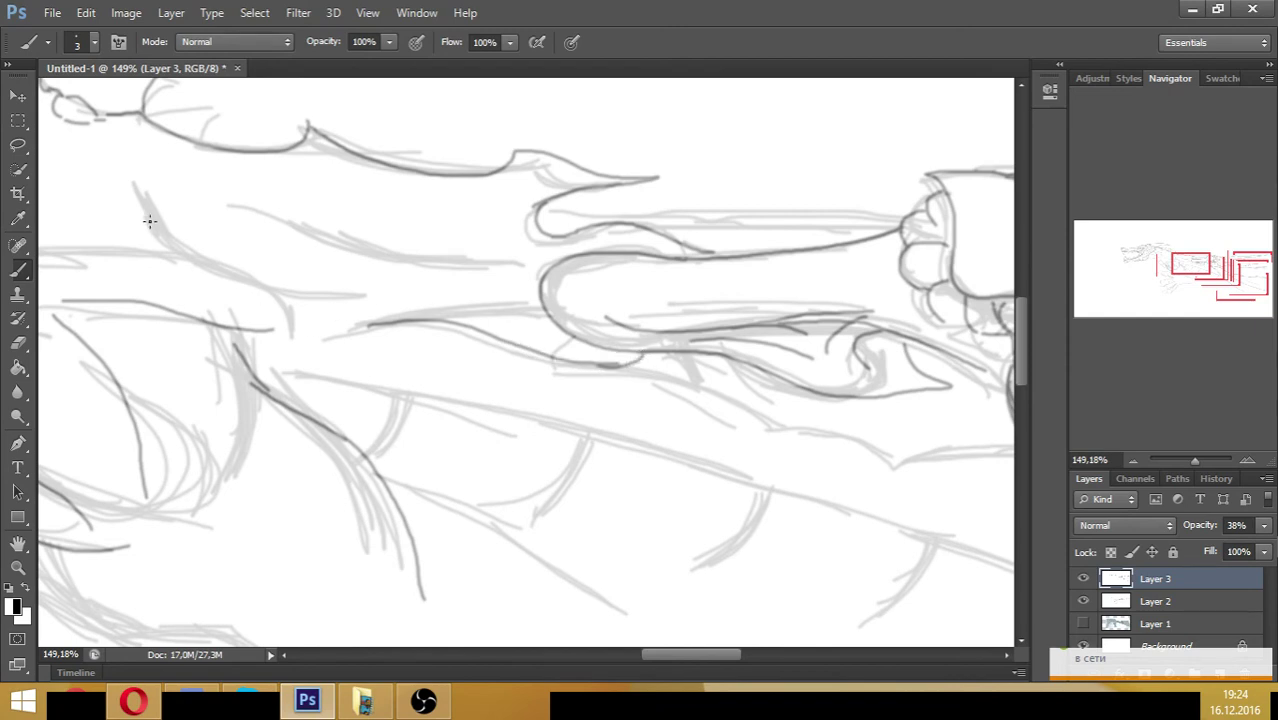
left_click_drag(144, 207, 340, 342)
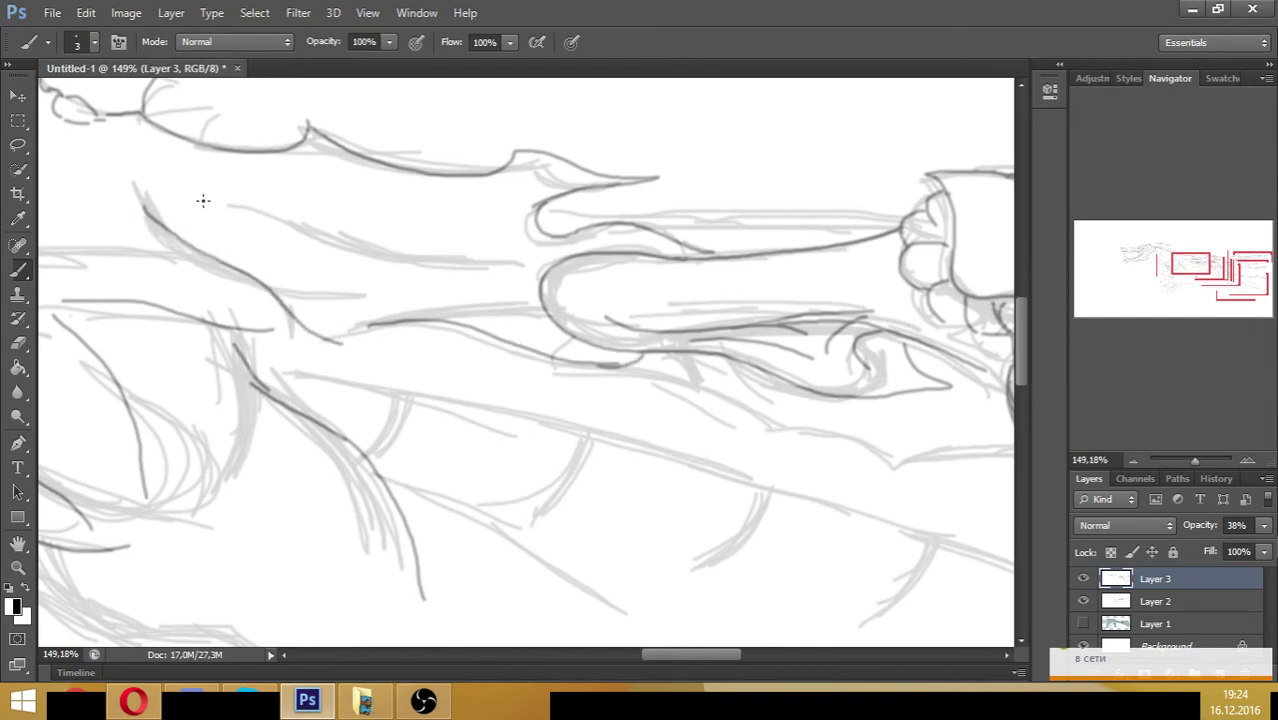
left_click_drag(206, 199, 540, 247)
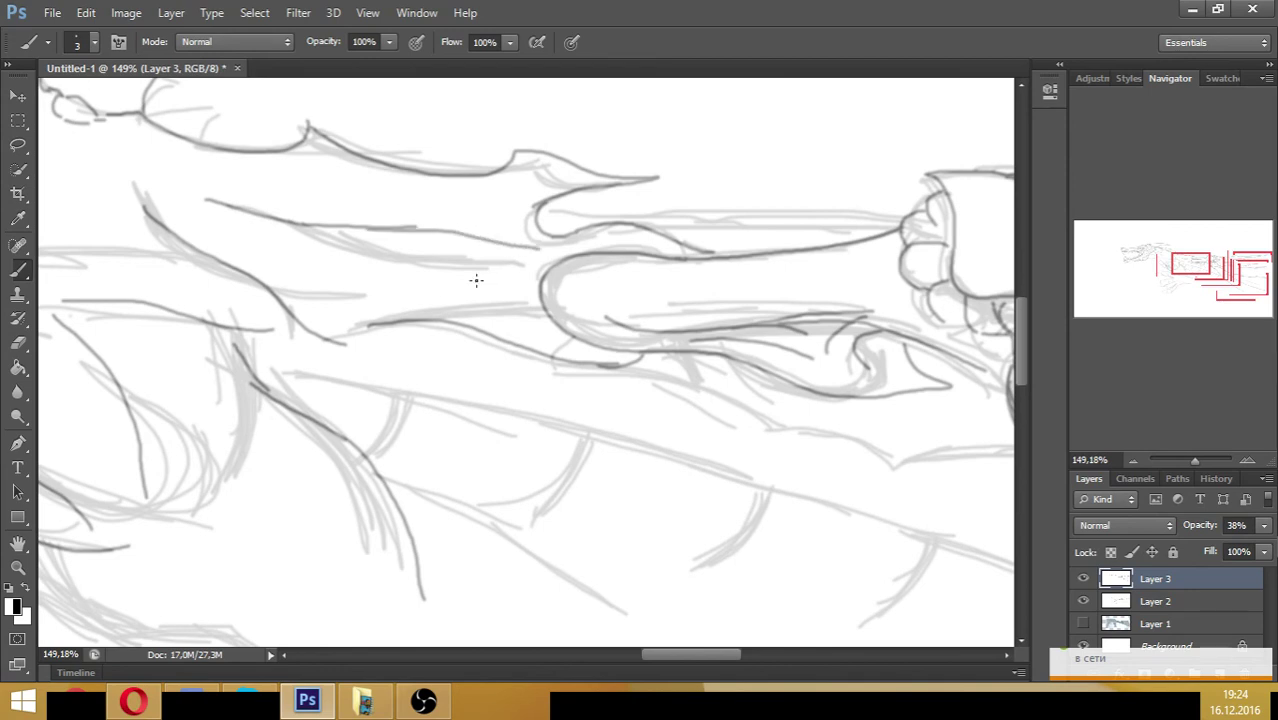
left_click_drag(274, 257, 520, 309)
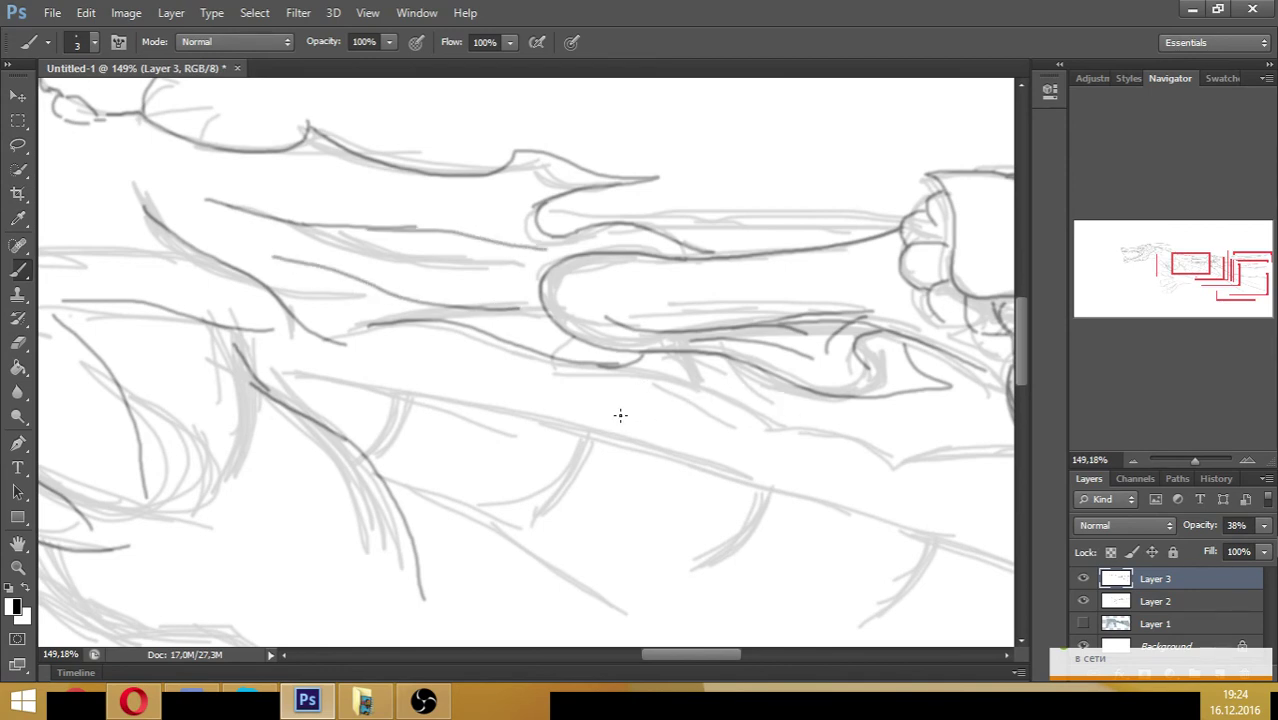
- Draw the long notched ridge sloping rearward from the round joint and curve five ribs down from its notches
left_click_drag(1188, 264, 1196, 273)
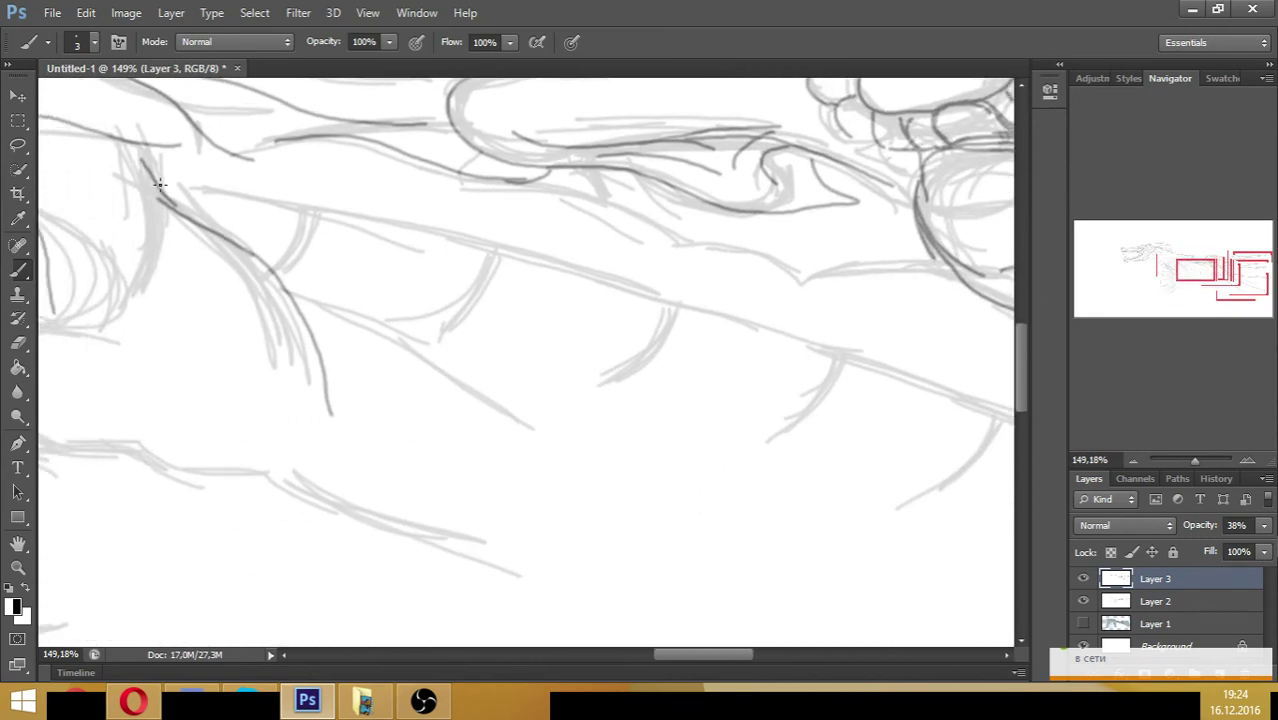
mouse_move(155, 180)
left_mouse_down()
mouse_move(480, 245)
mouse_move(836, 349)
mouse_move(1000, 414)
left_mouse_up()
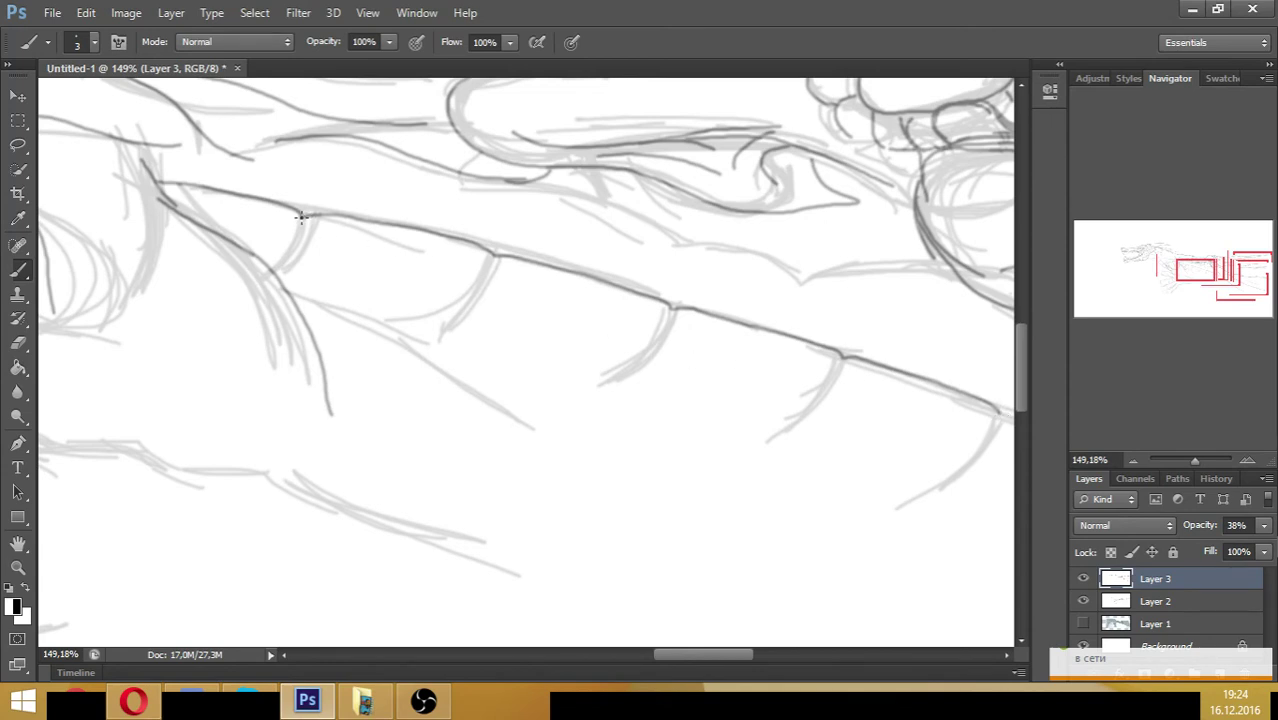
left_click_drag(300, 216, 288, 259)
left_click_drag(489, 262, 427, 349)
mouse_move(673, 310)
left_mouse_down()
mouse_move(643, 367)
mouse_move(590, 408)
left_mouse_up()
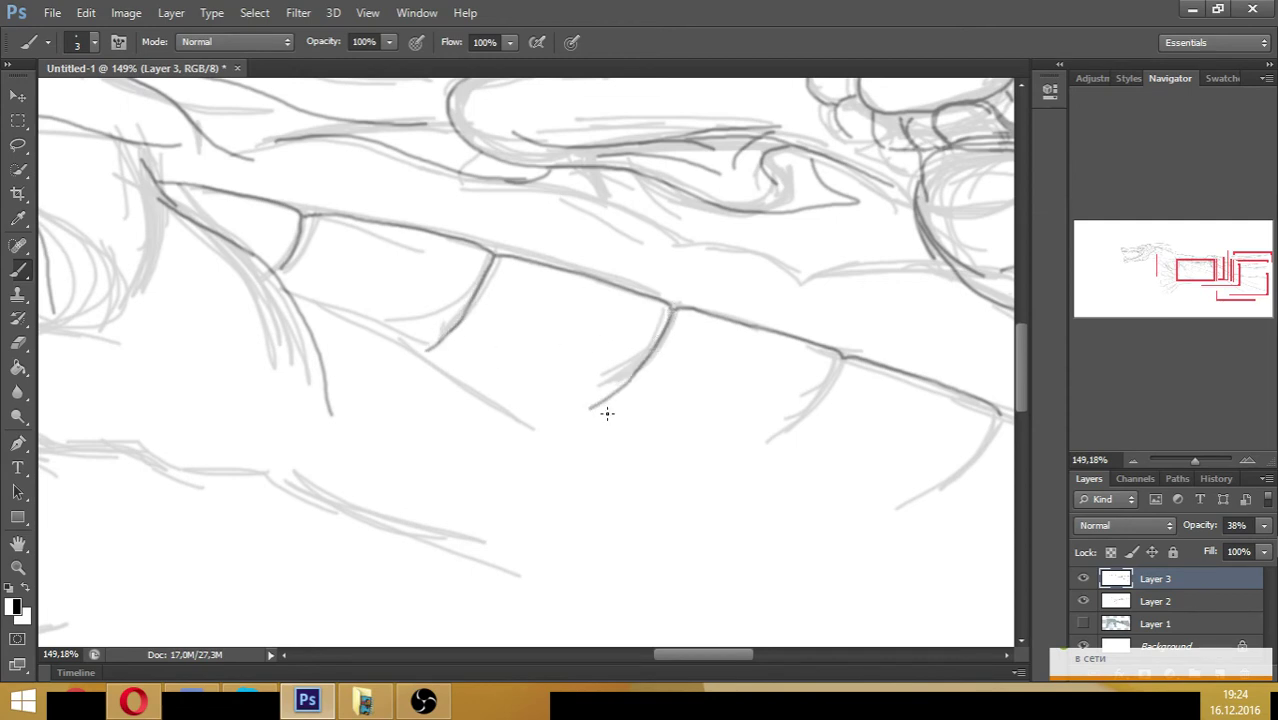
mouse_move(843, 357)
left_mouse_down()
mouse_move(805, 419)
mouse_move(753, 462)
left_mouse_up()
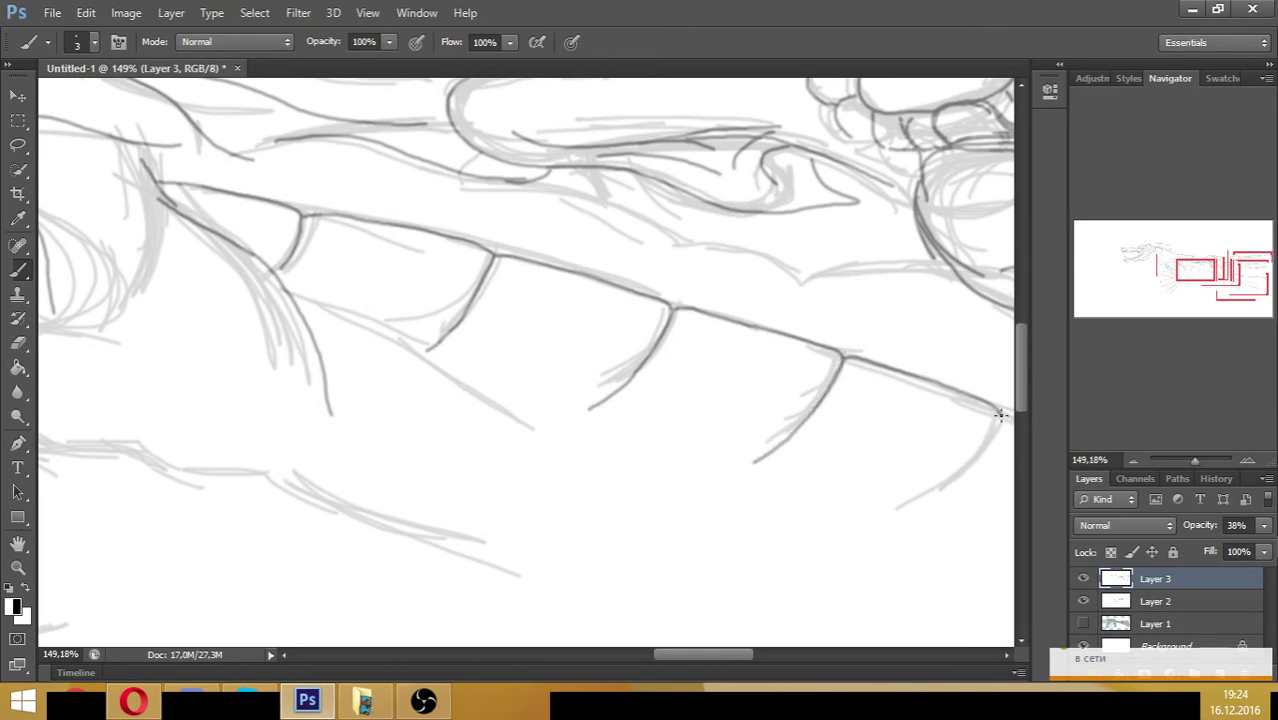
left_click_drag(998, 416, 915, 517)
- Continue the notched ridge rearward to the body's diagonal edge, adding one more curved rib beneath it
left_click_drag(1185, 279, 1198, 284)
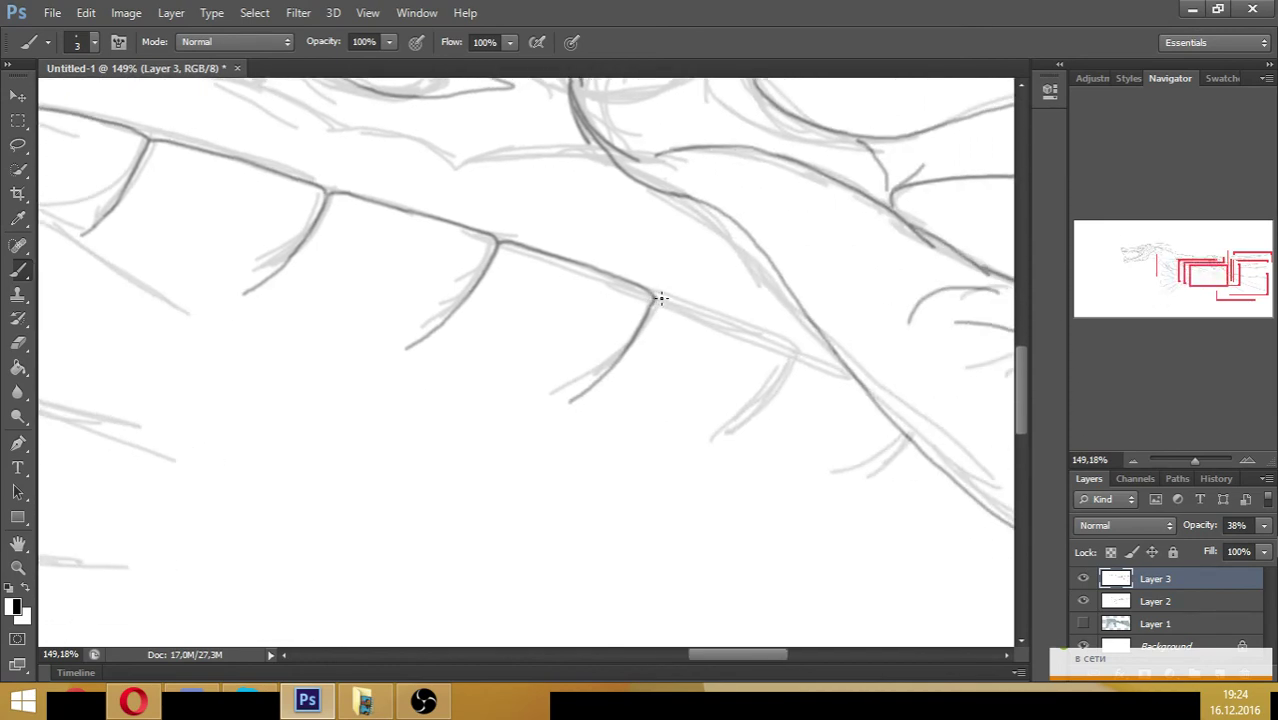
mouse_move(686, 309)
left_mouse_down()
mouse_move(797, 353)
mouse_move(752, 452)
left_mouse_up()
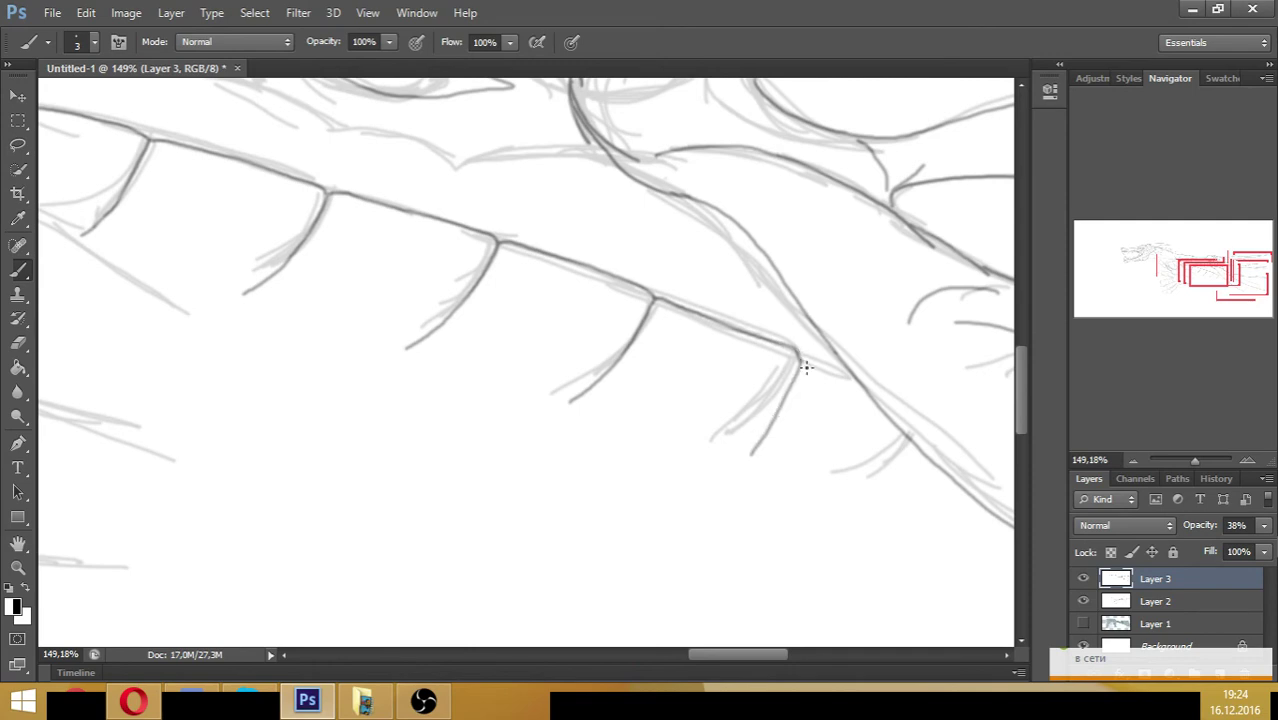
left_click_drag(800, 360, 846, 369)
- Outline the top edge of the uppermost clawed finger and add two short knuckle lines below it
left_click_drag(1206, 278, 1149, 272)
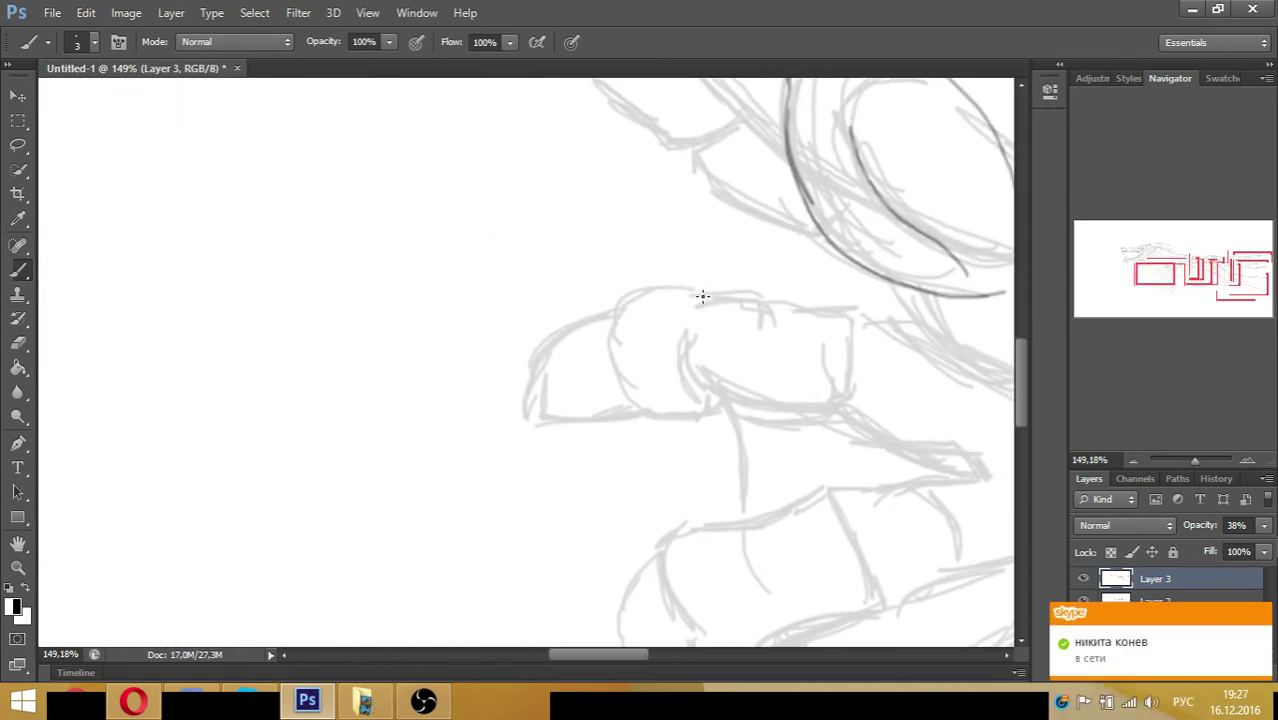
mouse_move(700, 297)
left_mouse_down()
mouse_move(866, 305)
mouse_move(930, 345)
left_mouse_up()
mouse_move(850, 315)
left_mouse_down()
mouse_move(844, 367)
mouse_move(877, 368)
left_mouse_up()
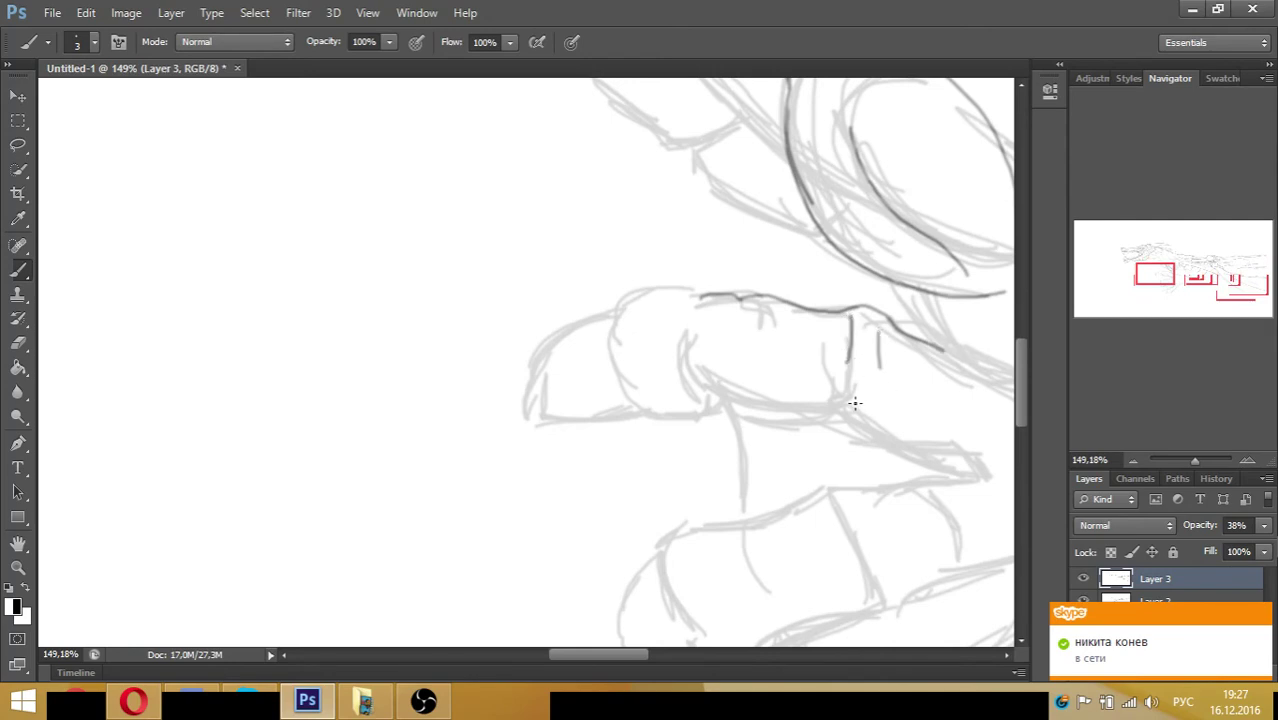
left_click_drag(848, 425, 715, 402)
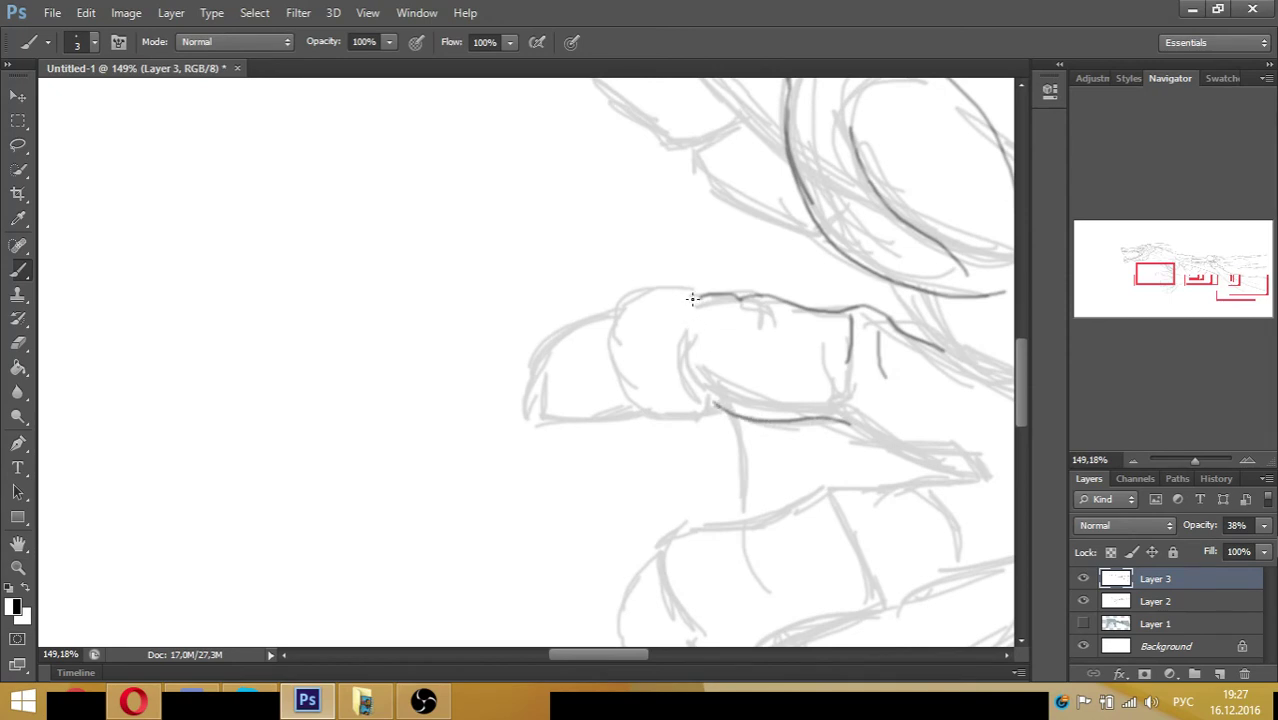
mouse_move(693, 293)
left_mouse_down()
mouse_move(622, 300)
mouse_move(605, 336)
mouse_move(621, 400)
mouse_move(664, 426)
mouse_move(713, 401)
left_mouse_up()
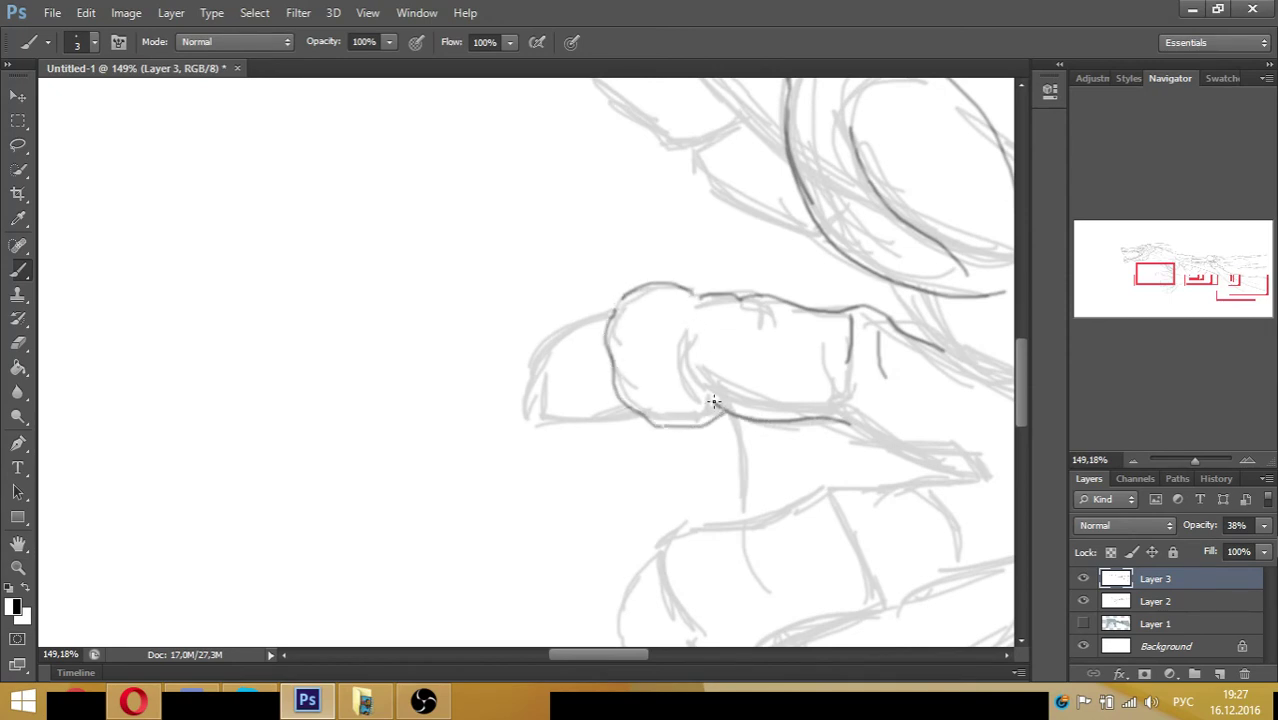
left_click_drag(690, 298, 697, 393)
mouse_move(859, 431)
left_mouse_down()
mouse_move(960, 452)
mouse_move(988, 482)
left_mouse_up()
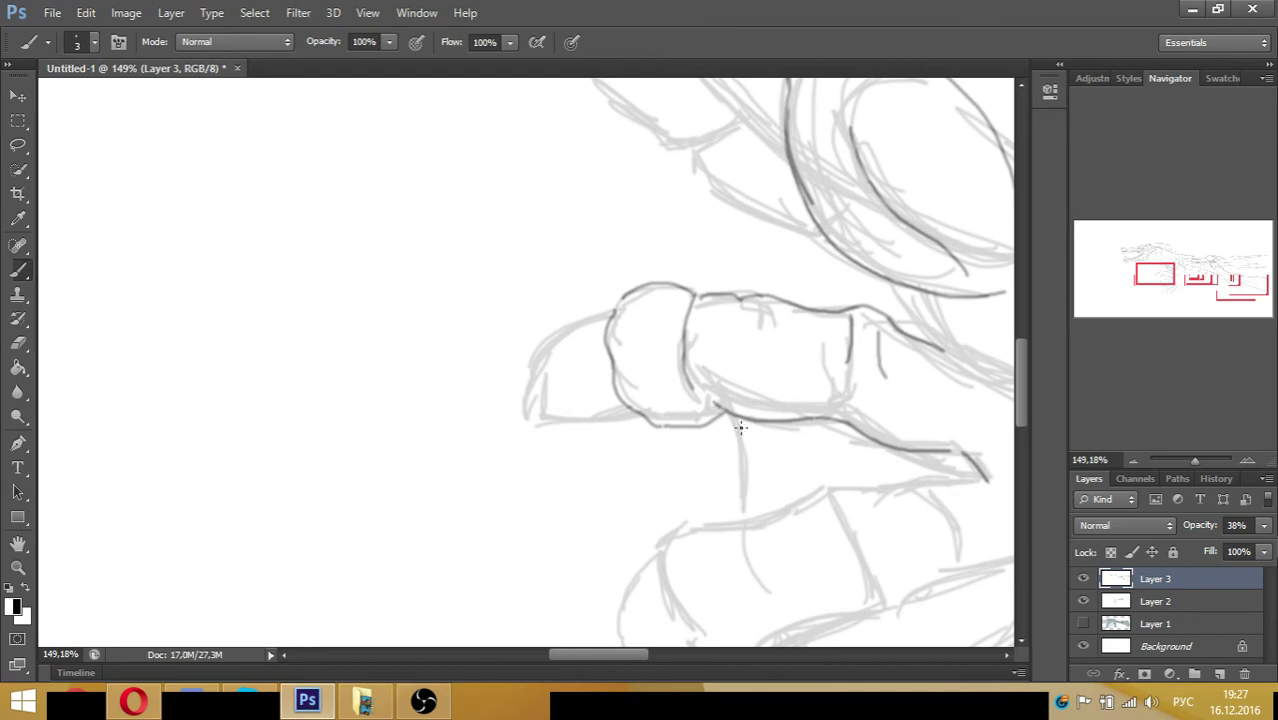
left_click_drag(720, 415, 746, 523)
mouse_move(716, 404)
left_mouse_down()
mouse_move(703, 379)
mouse_move(868, 408)
left_mouse_up()
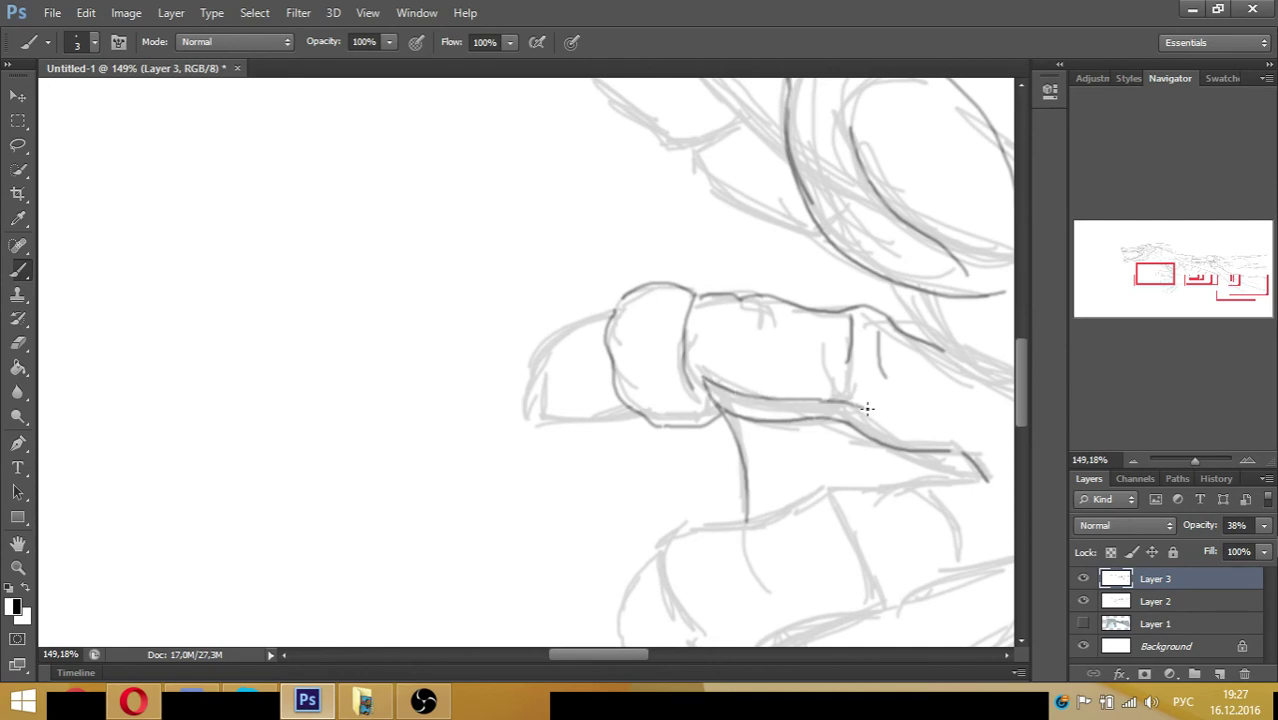
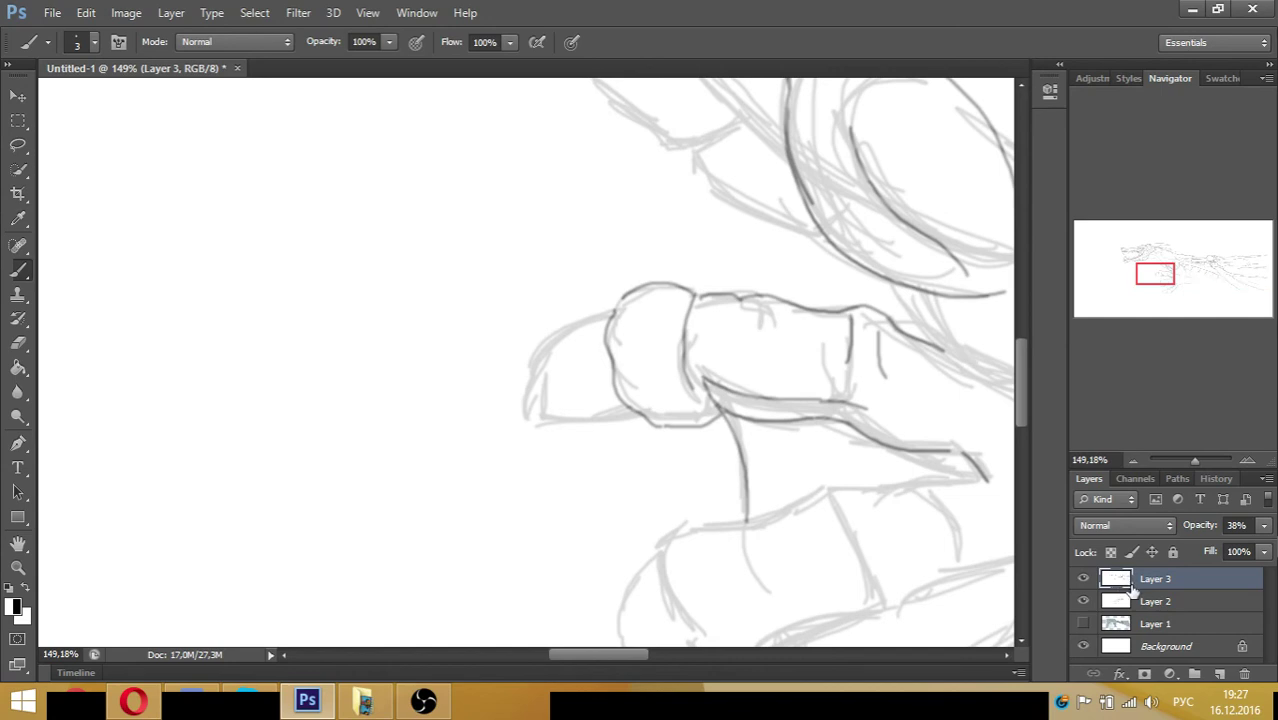
left_click(1136, 508)
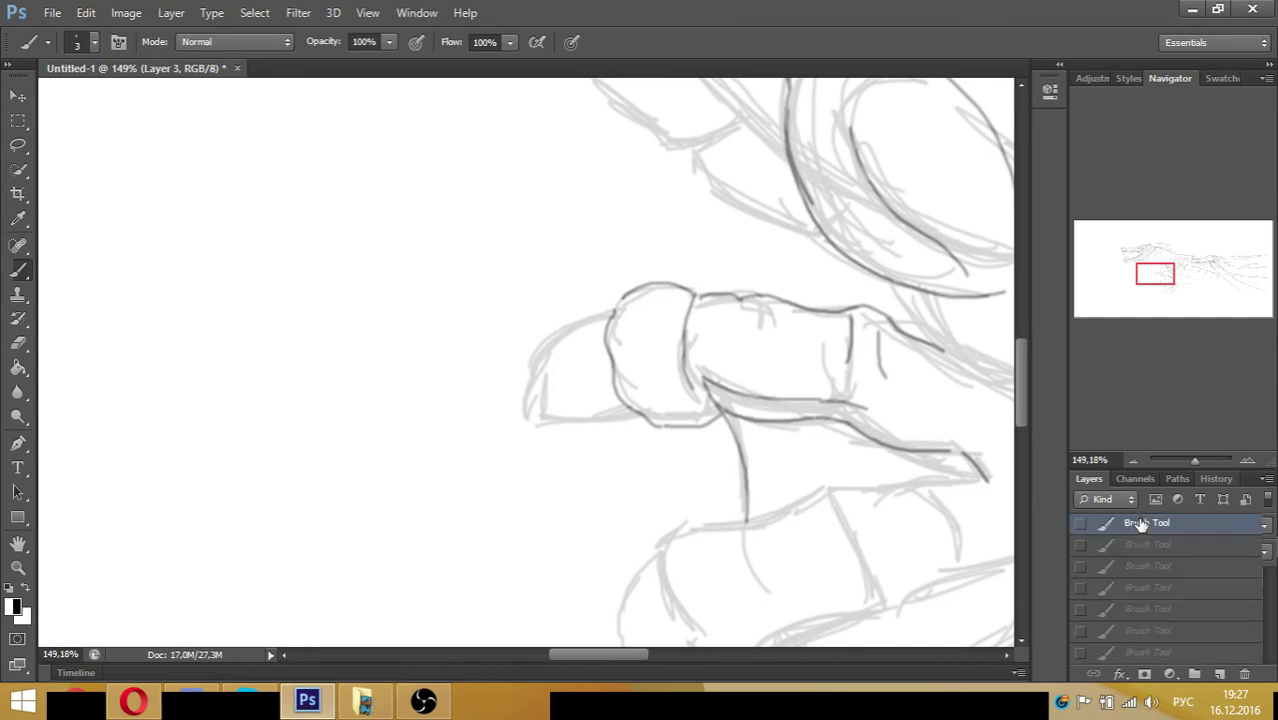
scroll(1136, 507, "up", 1)
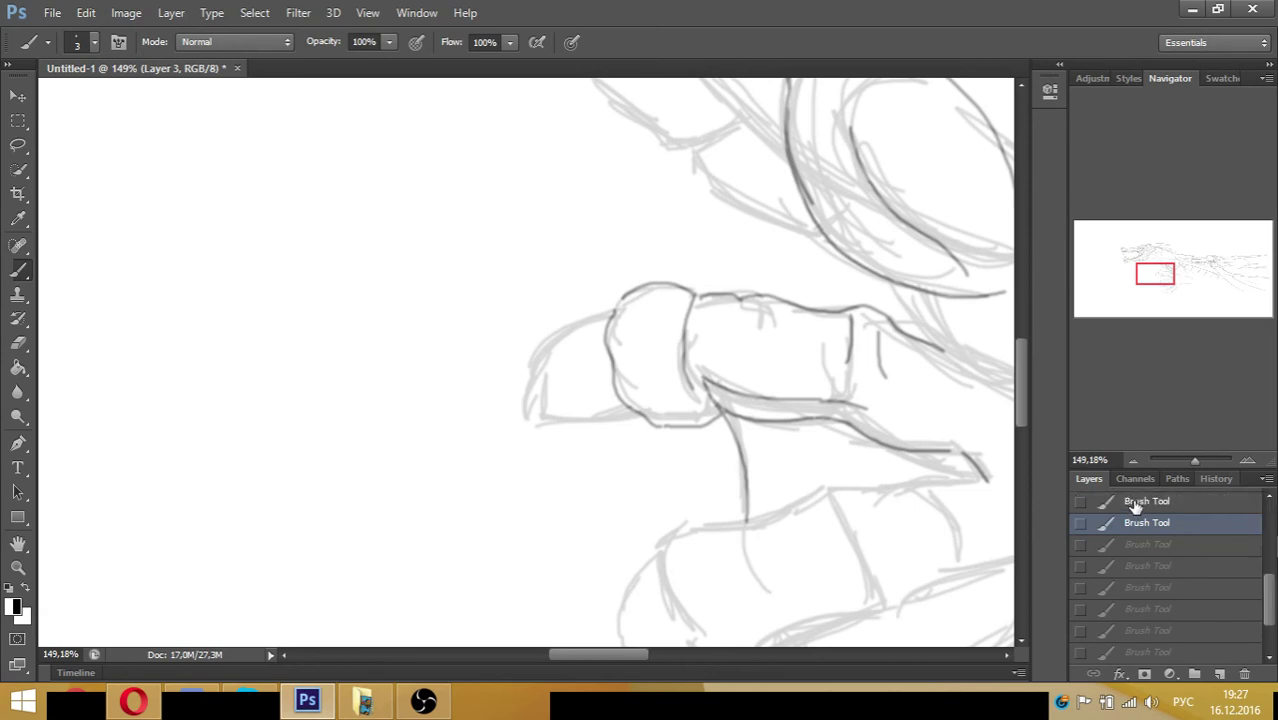
scroll(1138, 514, "up", 1)
right_click(1146, 529)
left_click(1164, 557)
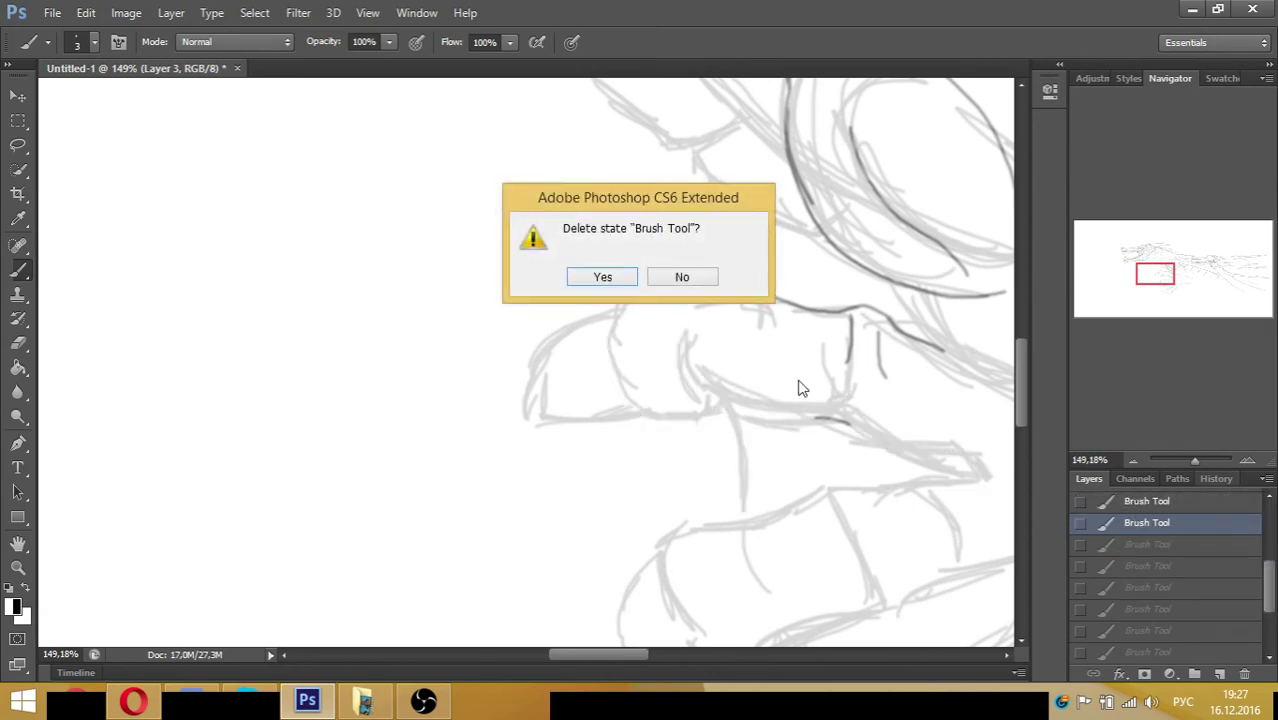
left_click(605, 278)
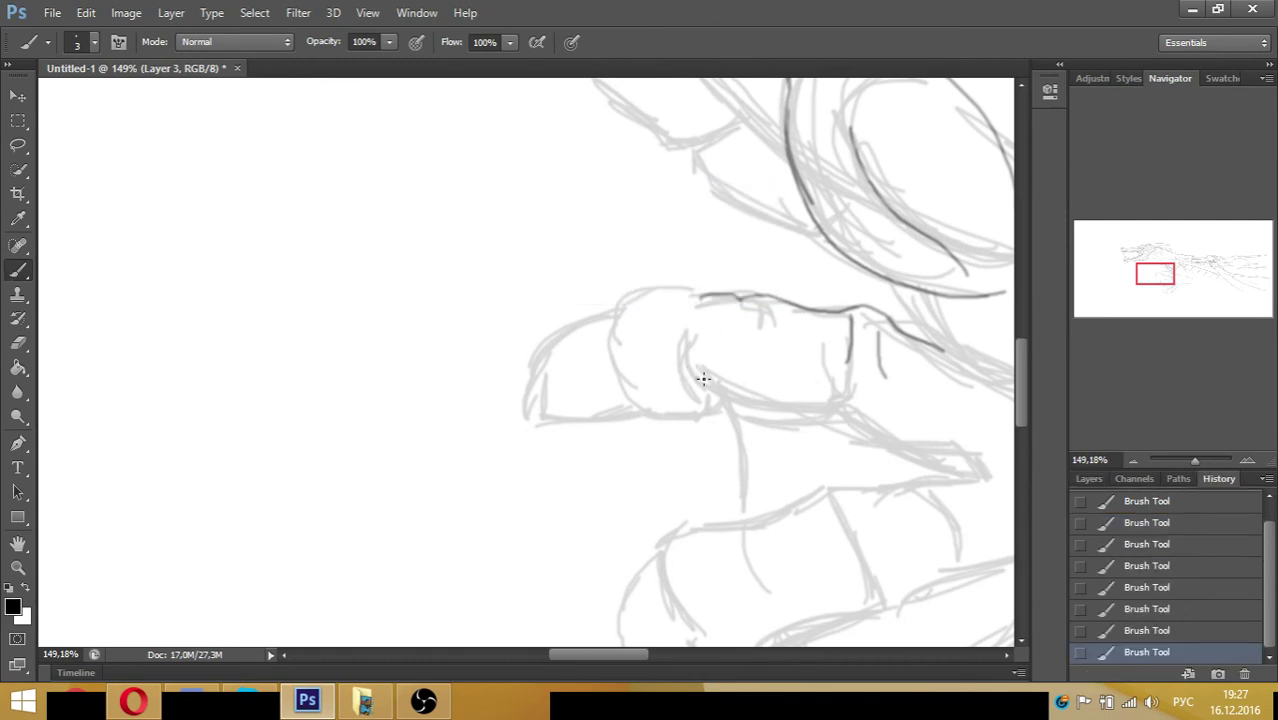
- Complete the uppermost finger with its underside reaching back to a point, the web line below, knuckle band, rounded fingertip and claw
mouse_move(700, 378)
left_mouse_down()
mouse_move(812, 388)
mouse_move(967, 444)
mouse_move(990, 478)
left_mouse_up()
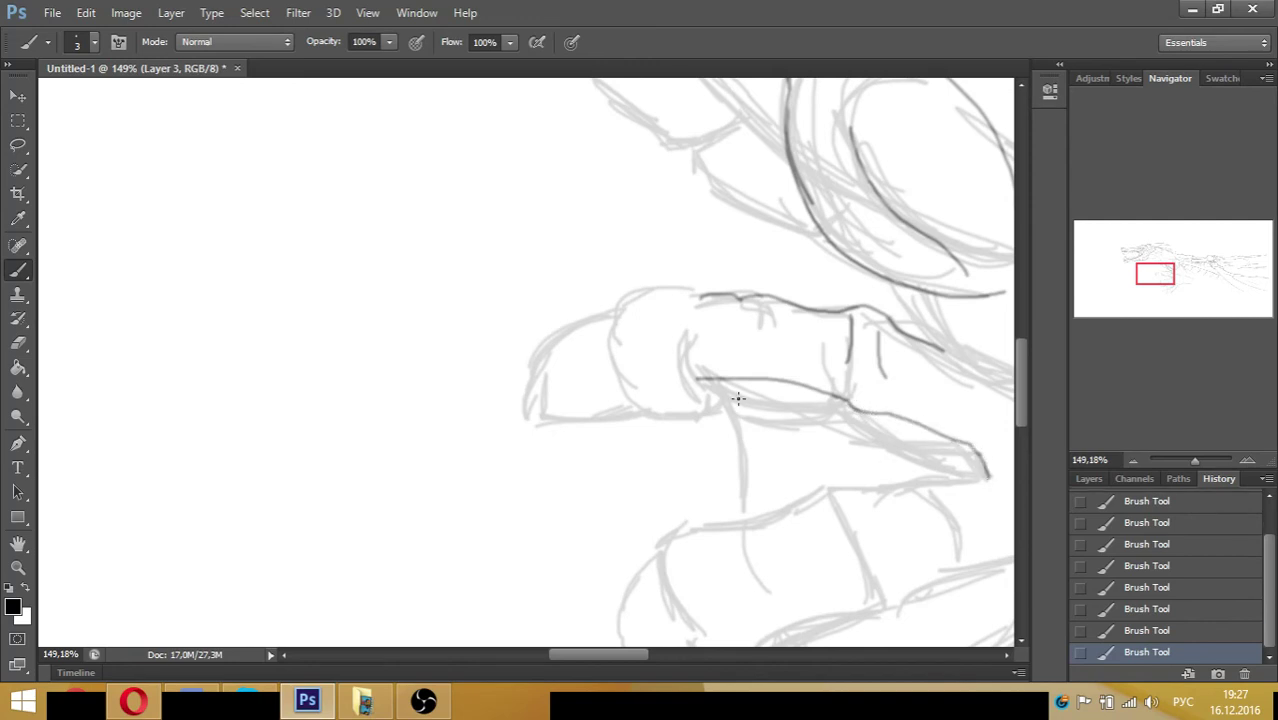
mouse_move(701, 378)
left_mouse_down()
mouse_move(753, 455)
mouse_move(757, 522)
left_mouse_up()
mouse_move(851, 376)
left_mouse_down()
mouse_move(862, 411)
mouse_move(886, 398)
left_mouse_up()
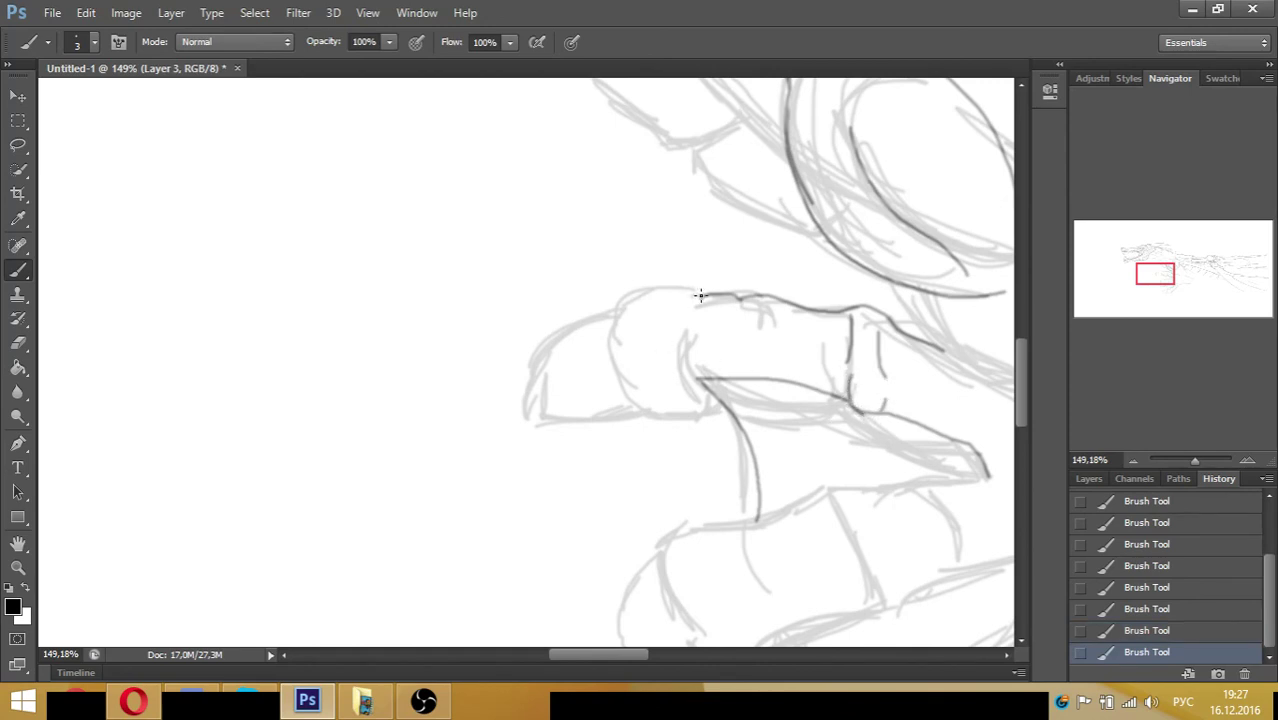
mouse_move(720, 402)
left_mouse_down()
mouse_move(646, 421)
mouse_move(625, 402)
mouse_move(608, 324)
mouse_move(610, 336)
mouse_move(617, 308)
mouse_move(660, 286)
mouse_move(712, 294)
left_mouse_up()
mouse_move(614, 310)
left_mouse_down()
mouse_move(558, 360)
mouse_move(541, 430)
mouse_move(646, 412)
left_mouse_up()
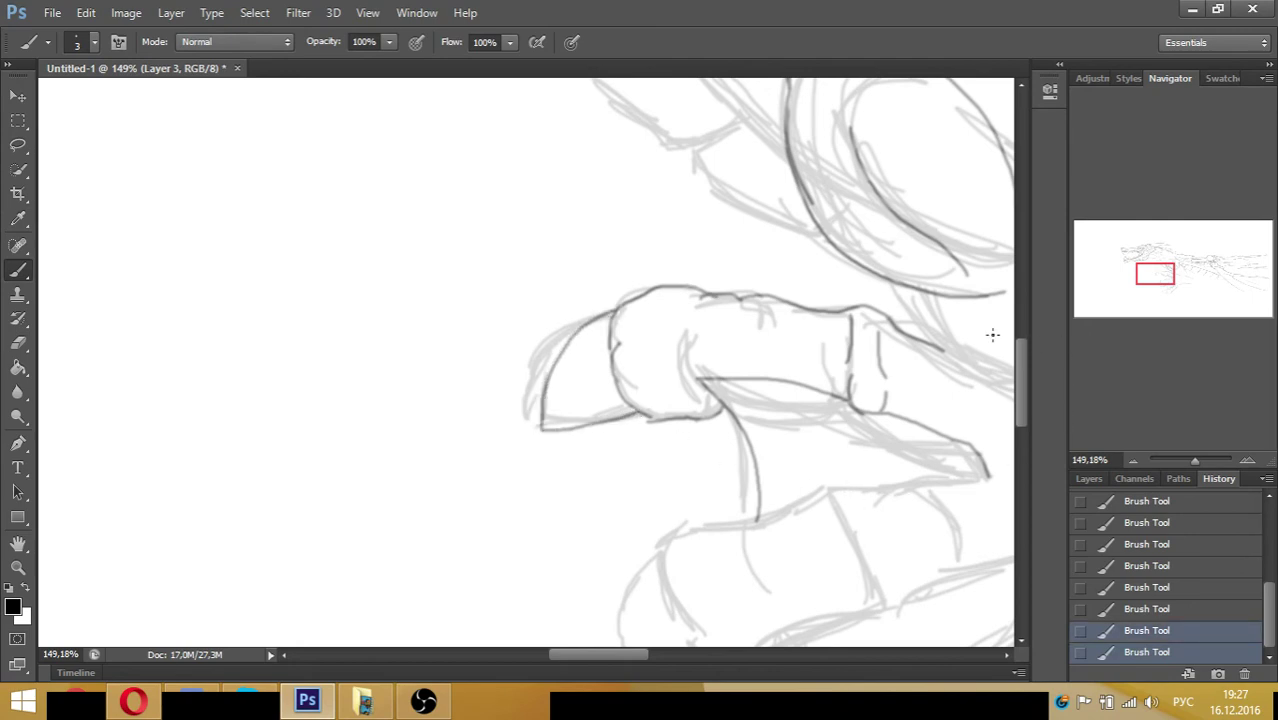
- Extend the hand's upper edge rearward in small steps and refine the uppermost finger's underside around the knuckle band
mouse_move(896, 321)
left_mouse_down()
mouse_move(973, 349)
mouse_move(998, 372)
left_mouse_up()
left_click_drag(1154, 276, 1164, 277)
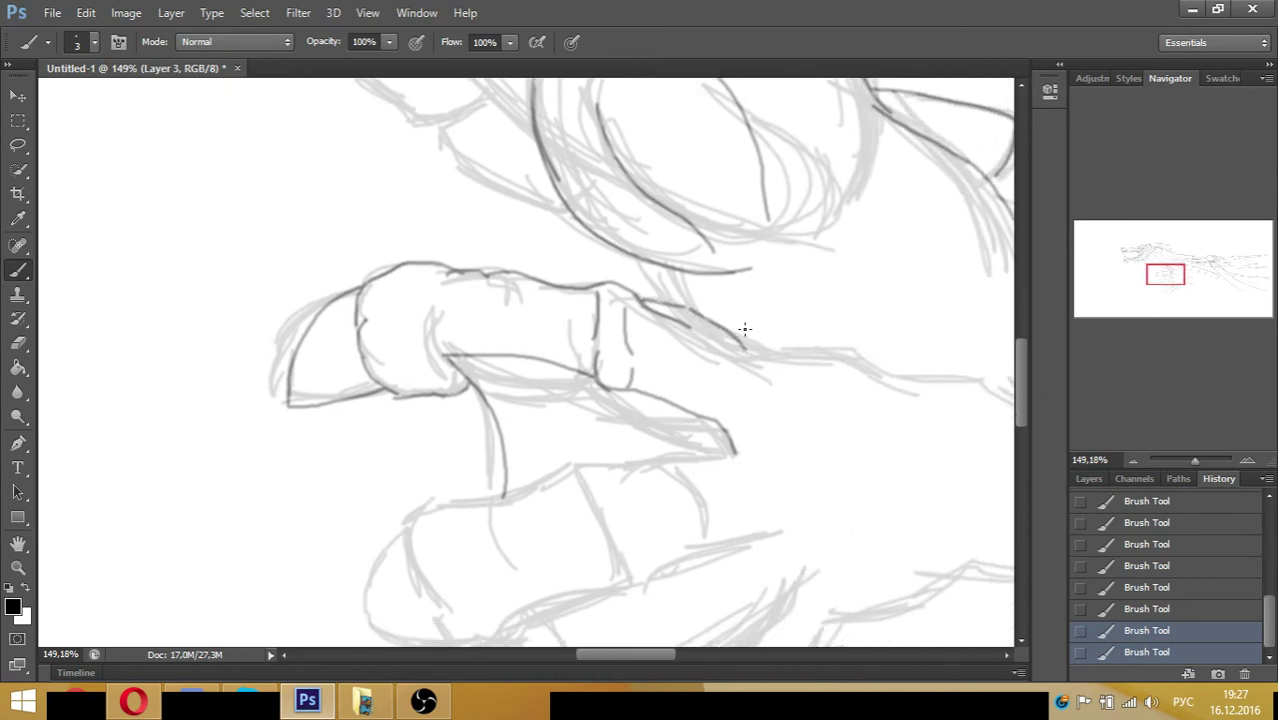
mouse_move(741, 334)
left_mouse_down()
mouse_move(821, 349)
mouse_move(896, 390)
left_mouse_up()
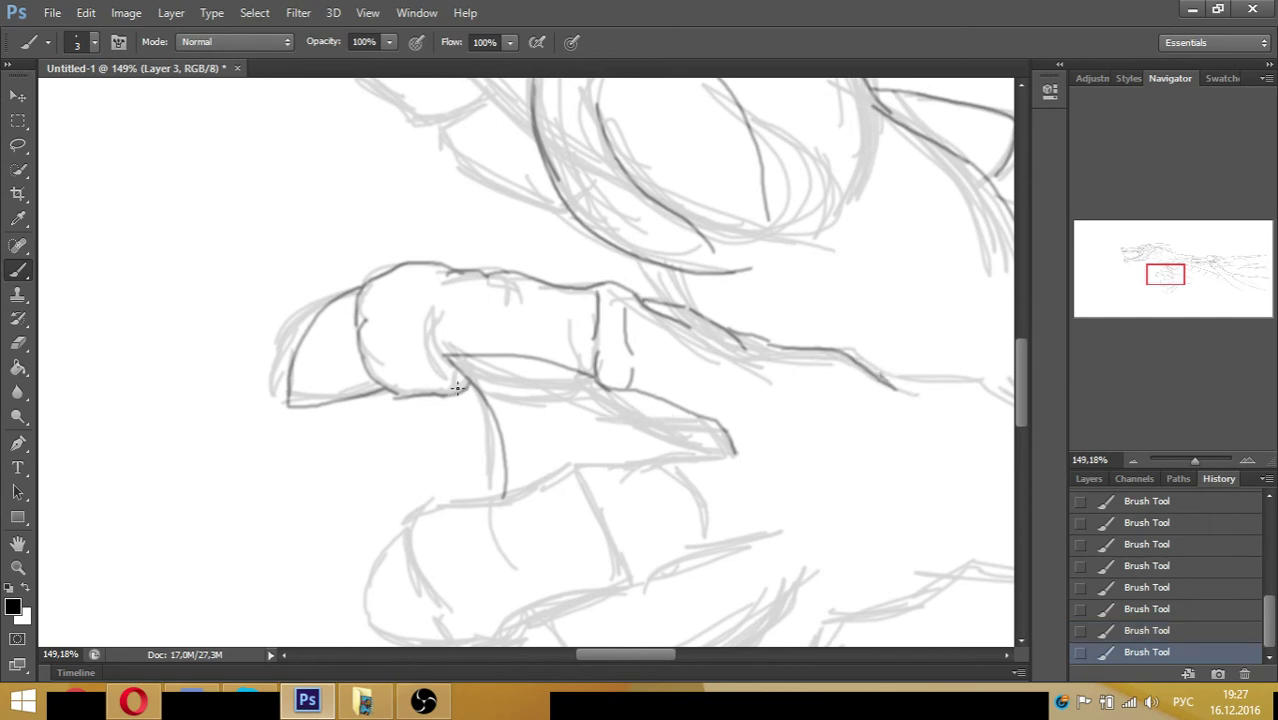
left_click_drag(510, 356, 602, 368)
left_click_drag(597, 358, 630, 375)
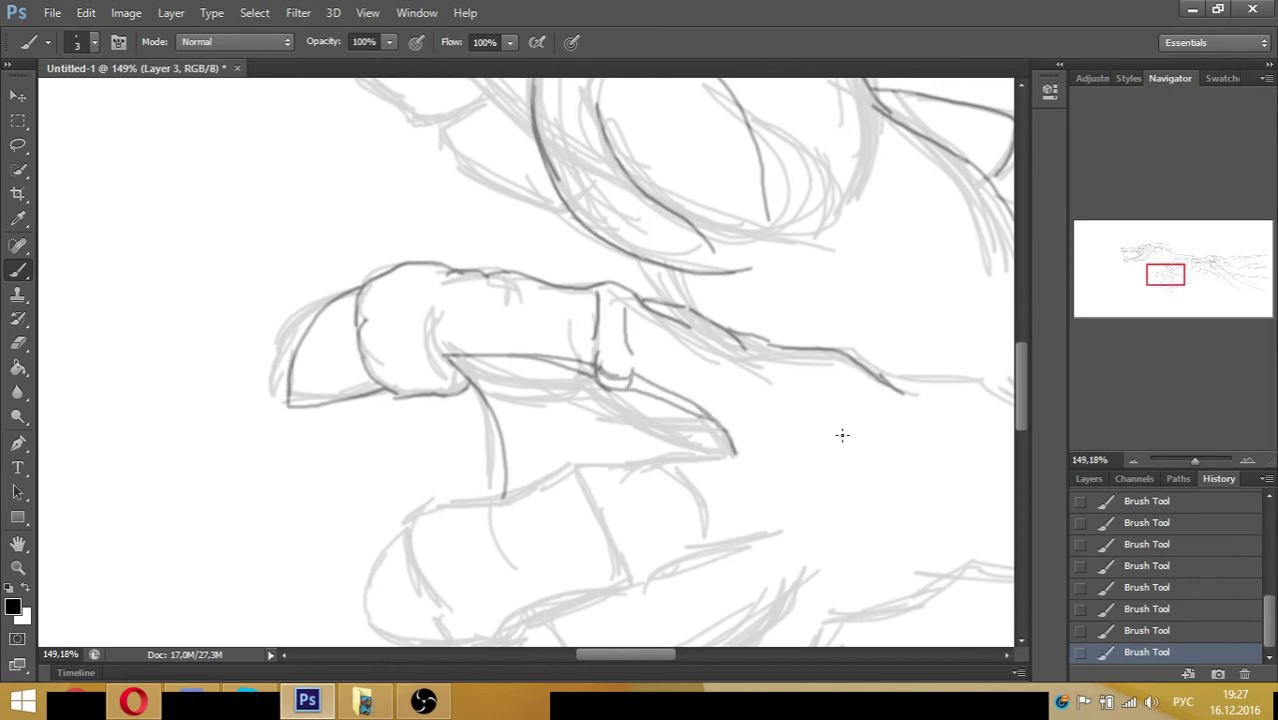
- Outline the middle finger's upper edge back to the web's rear point and add knuckle lines across the finger
mouse_move(590, 462)
left_mouse_down()
mouse_move(556, 485)
mouse_move(610, 565)
mouse_move(619, 514)
left_mouse_up()
mouse_move(552, 480)
left_mouse_down()
mouse_move(455, 511)
mouse_move(481, 561)
left_mouse_up()
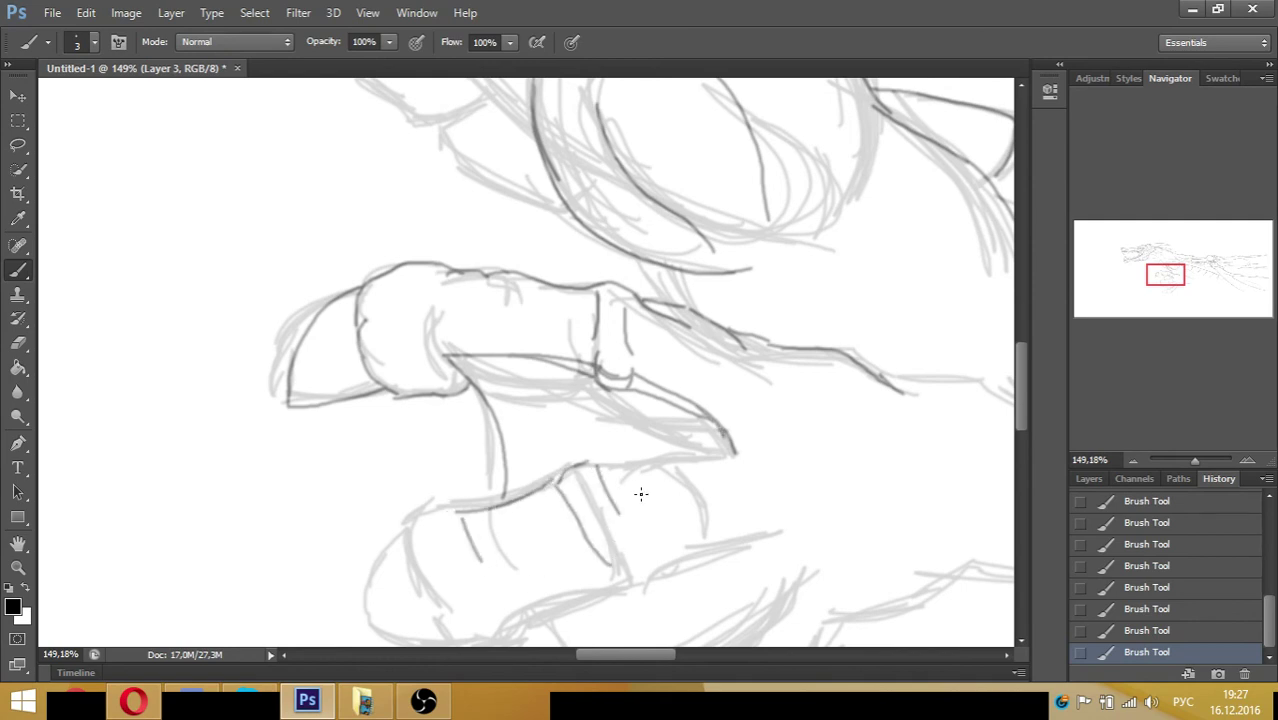
left_click_drag(596, 465, 737, 455)
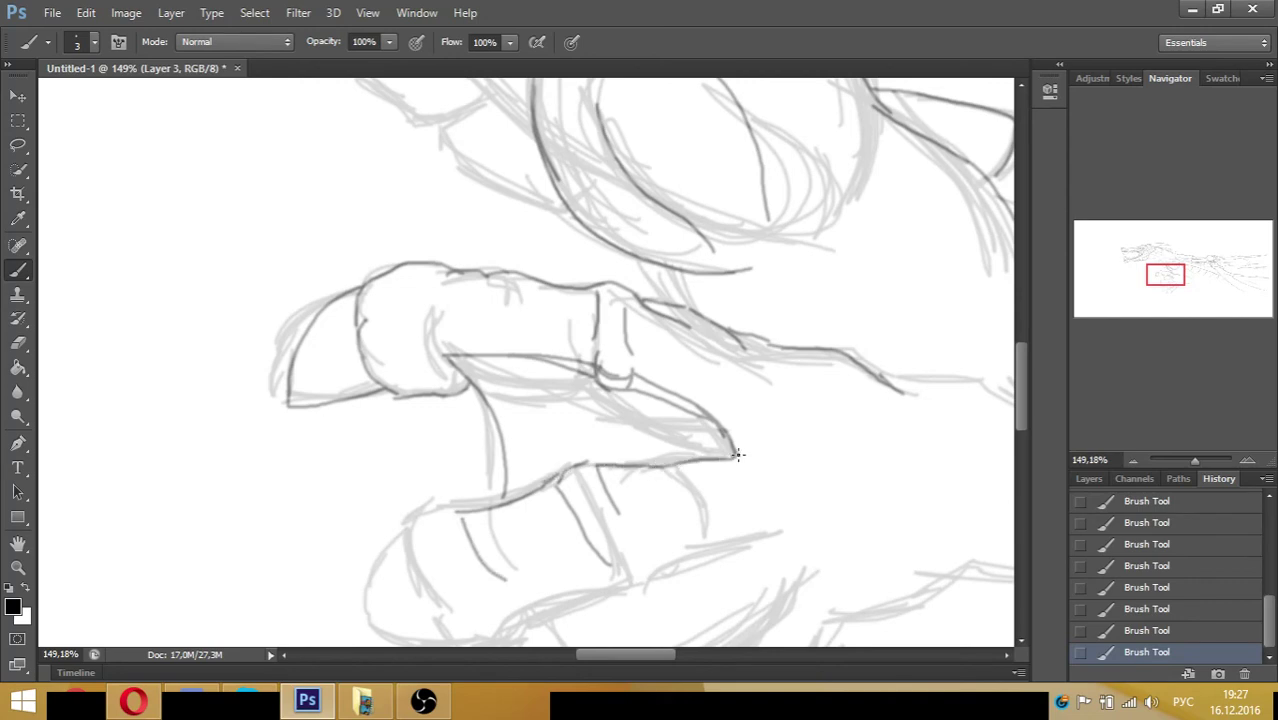
- Complete the middle finger with its underside, rounded fingertip and claw, plus a short knuckle crease toward the palm
left_click_drag(1165, 276, 1167, 284)
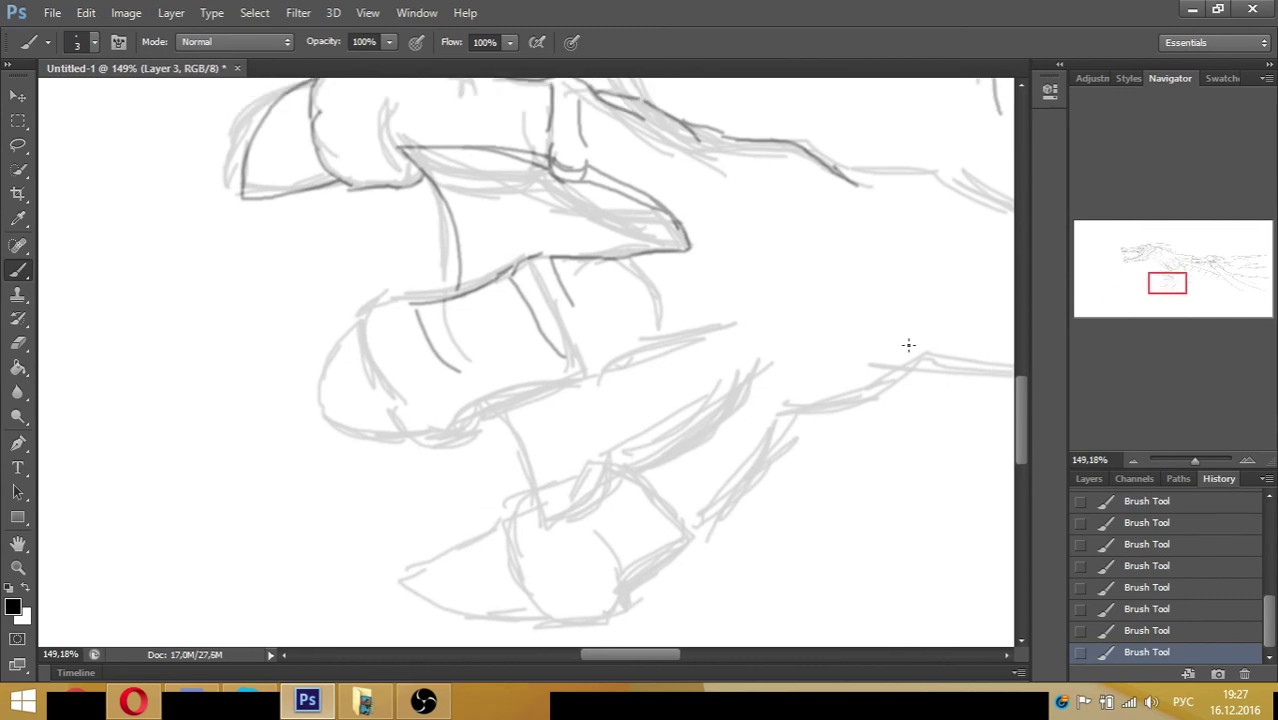
left_click_drag(613, 368, 472, 410)
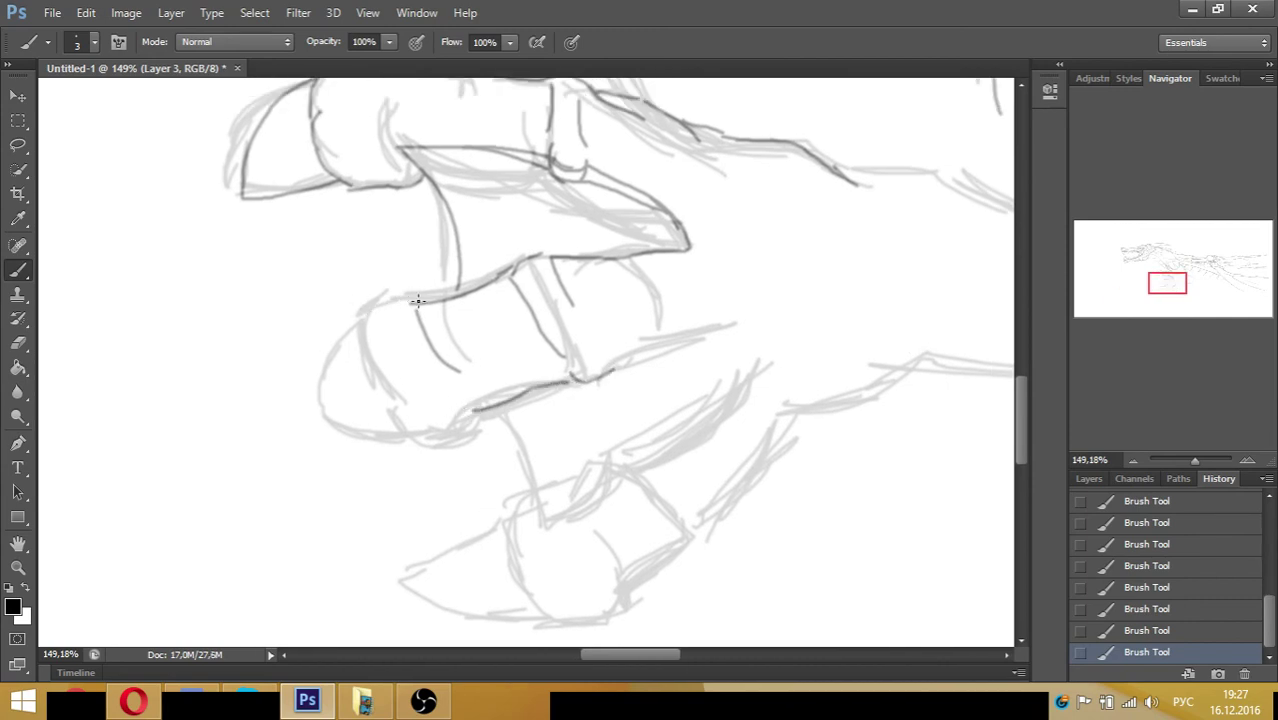
mouse_move(418, 300)
left_mouse_down()
mouse_move(358, 318)
mouse_move(354, 360)
mouse_move(398, 426)
mouse_move(444, 447)
mouse_move(488, 410)
left_mouse_up()
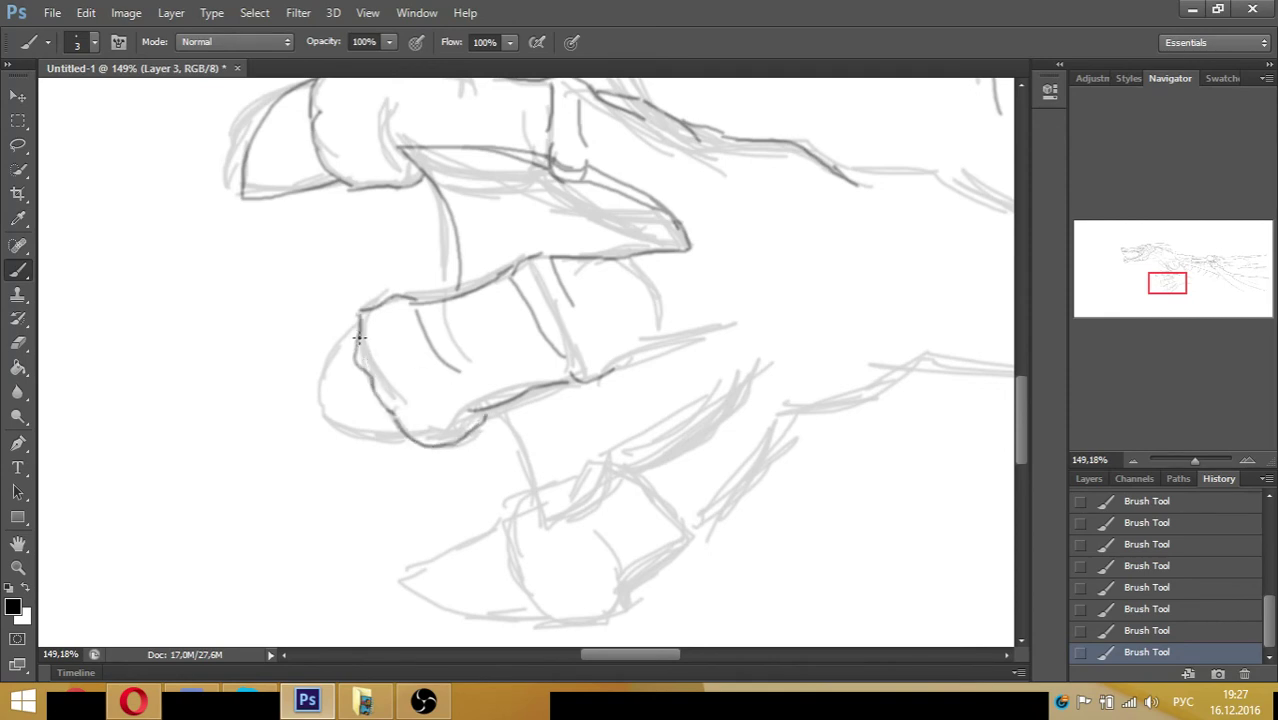
mouse_move(352, 328)
left_mouse_down()
mouse_move(318, 415)
mouse_move(405, 445)
left_mouse_up()
left_click_drag(600, 381, 688, 343)
left_click_drag(660, 288, 662, 298)
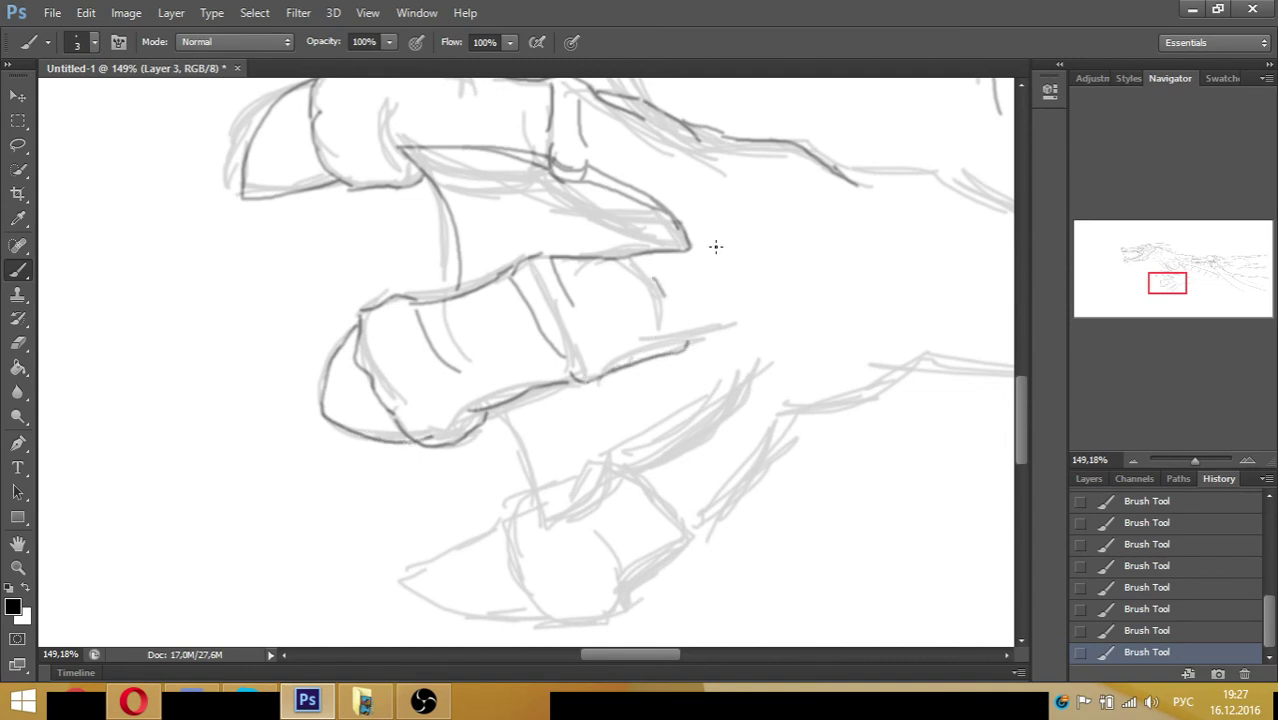
- Draw the palm's knuckle curves, the hand's lower edge back to the wrist and the web between the middle and lowest fingers
left_click_drag(721, 231, 747, 310)
left_click_drag(726, 140, 730, 186)
mouse_move(723, 337)
left_mouse_down()
mouse_move(753, 374)
mouse_move(699, 439)
mouse_move(692, 536)
left_mouse_up()
mouse_move(656, 465)
left_mouse_down()
mouse_move(671, 546)
mouse_move(727, 514)
mouse_move(788, 424)
mouse_move(882, 397)
mouse_move(921, 354)
left_mouse_up()
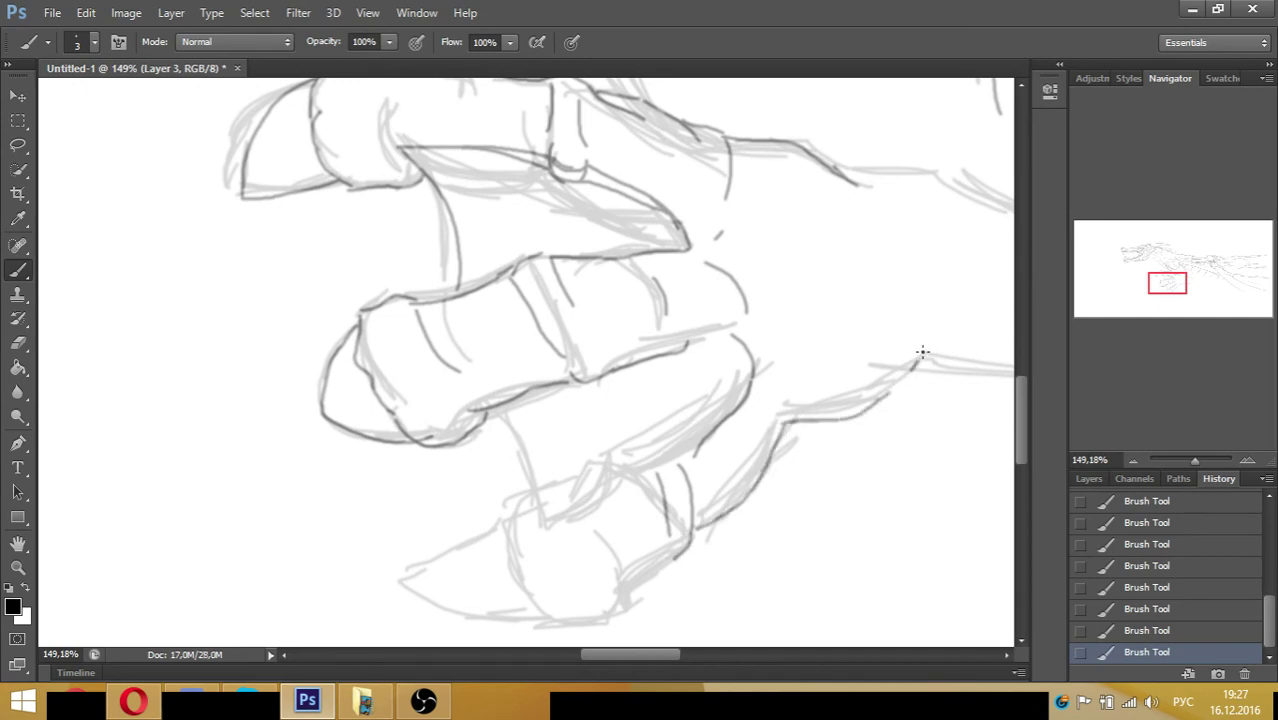
mouse_move(694, 456)
left_mouse_down()
mouse_move(642, 462)
mouse_move(620, 490)
mouse_move(552, 521)
mouse_move(548, 457)
mouse_move(505, 400)
left_mouse_up()
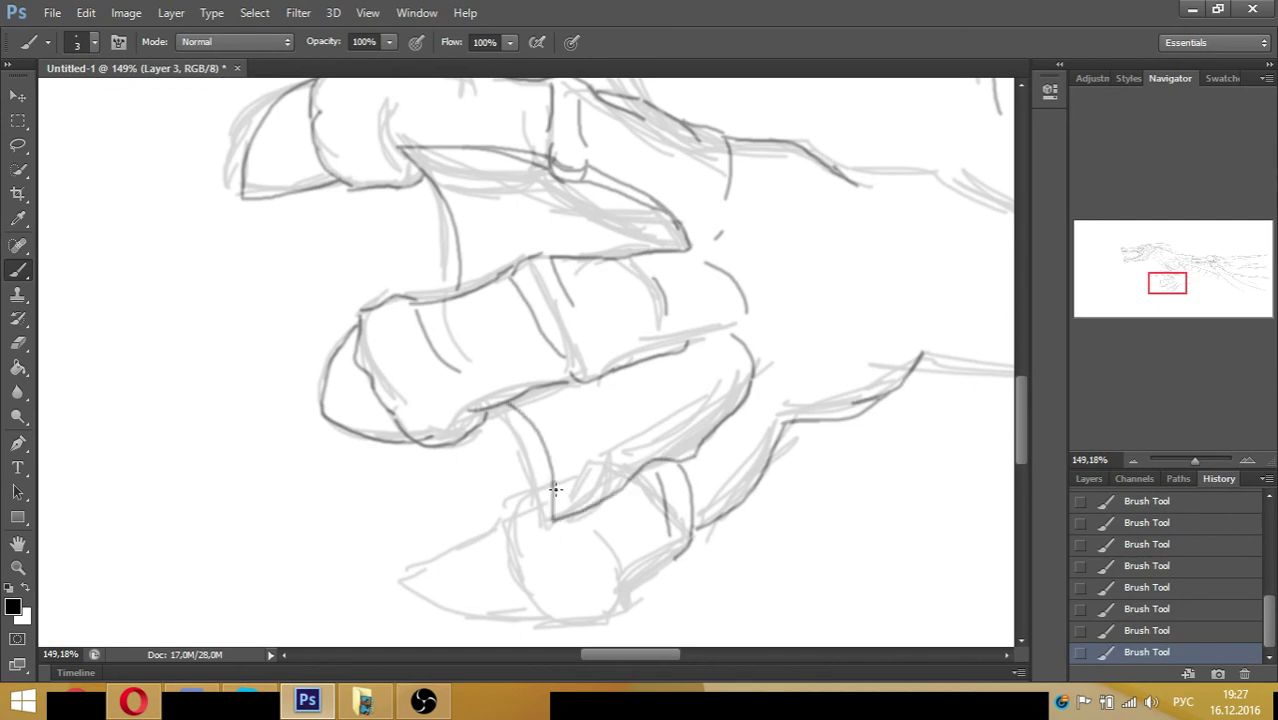
mouse_move(541, 487)
left_mouse_down()
mouse_move(511, 507)
mouse_move(498, 546)
mouse_move(530, 609)
mouse_move(563, 622)
mouse_move(622, 611)
mouse_move(618, 597)
mouse_move(643, 589)
mouse_move(616, 586)
mouse_move(680, 556)
mouse_move(566, 606)
mouse_move(511, 598)
mouse_move(580, 611)
mouse_move(688, 553)
left_mouse_up()
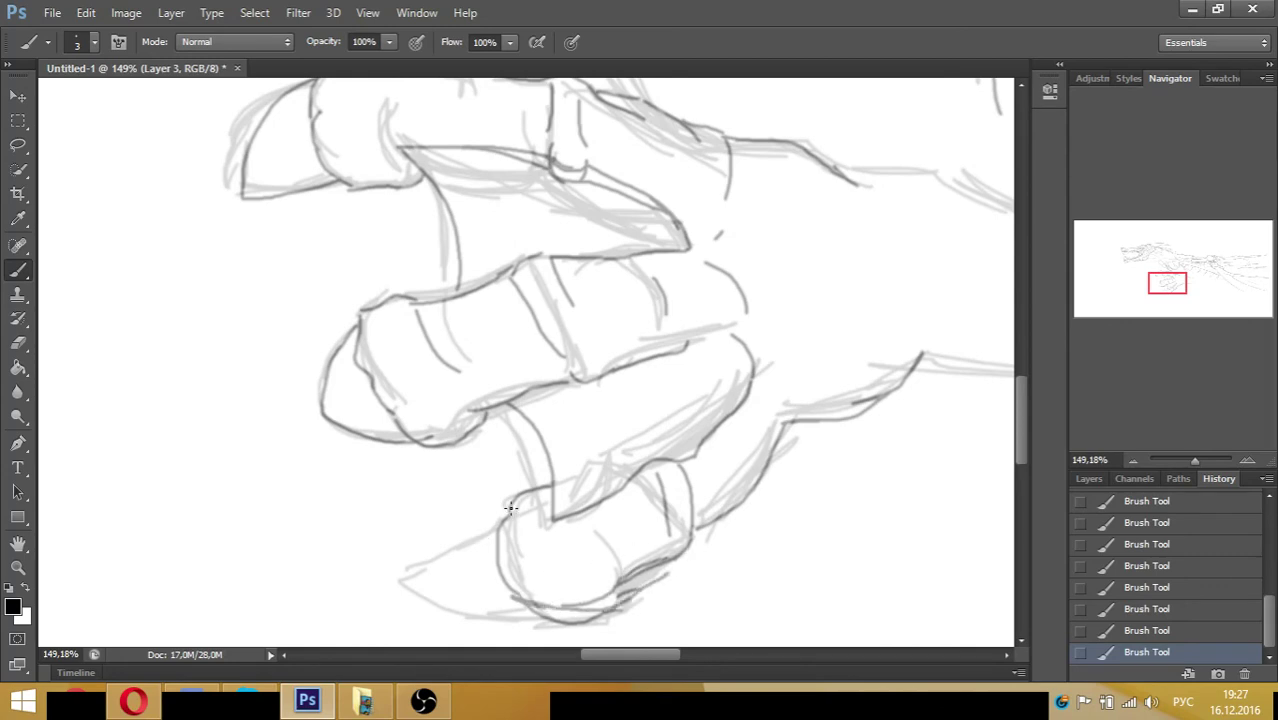
mouse_move(510, 508)
left_mouse_down()
mouse_move(390, 525)
mouse_move(465, 582)
mouse_move(521, 603)
left_mouse_up()
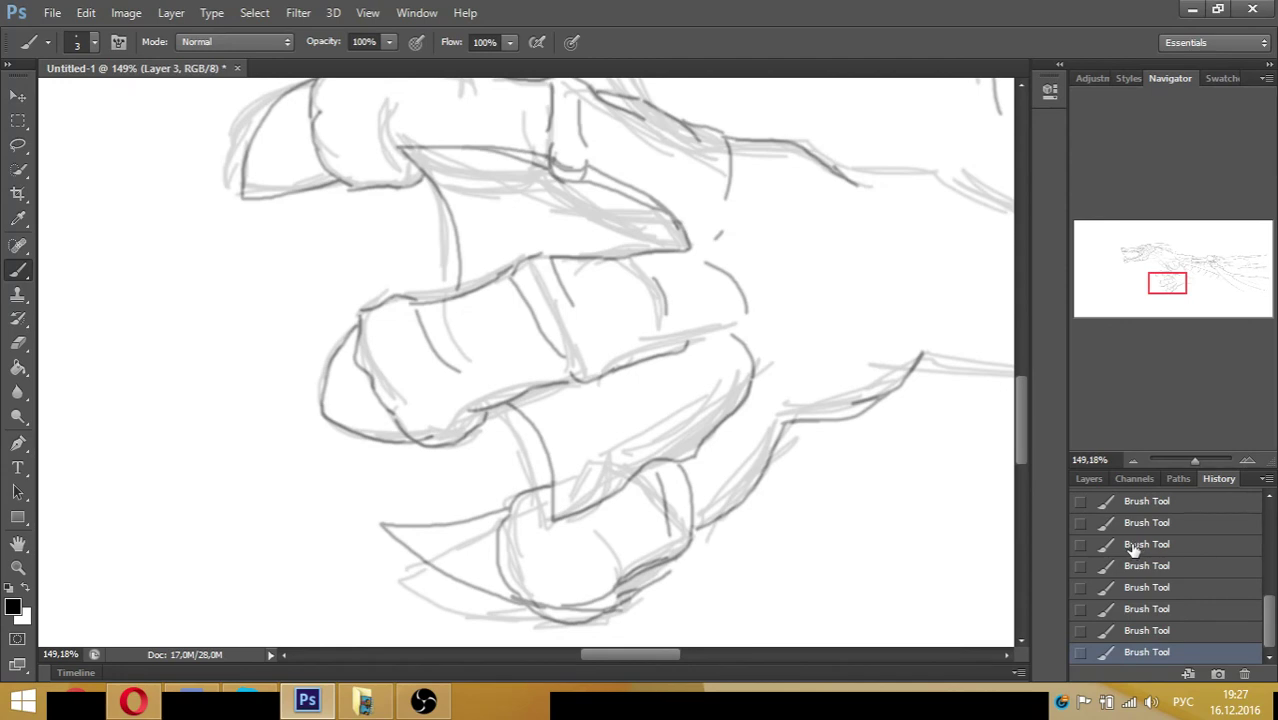
right_click(1138, 505)
left_click(1163, 540)
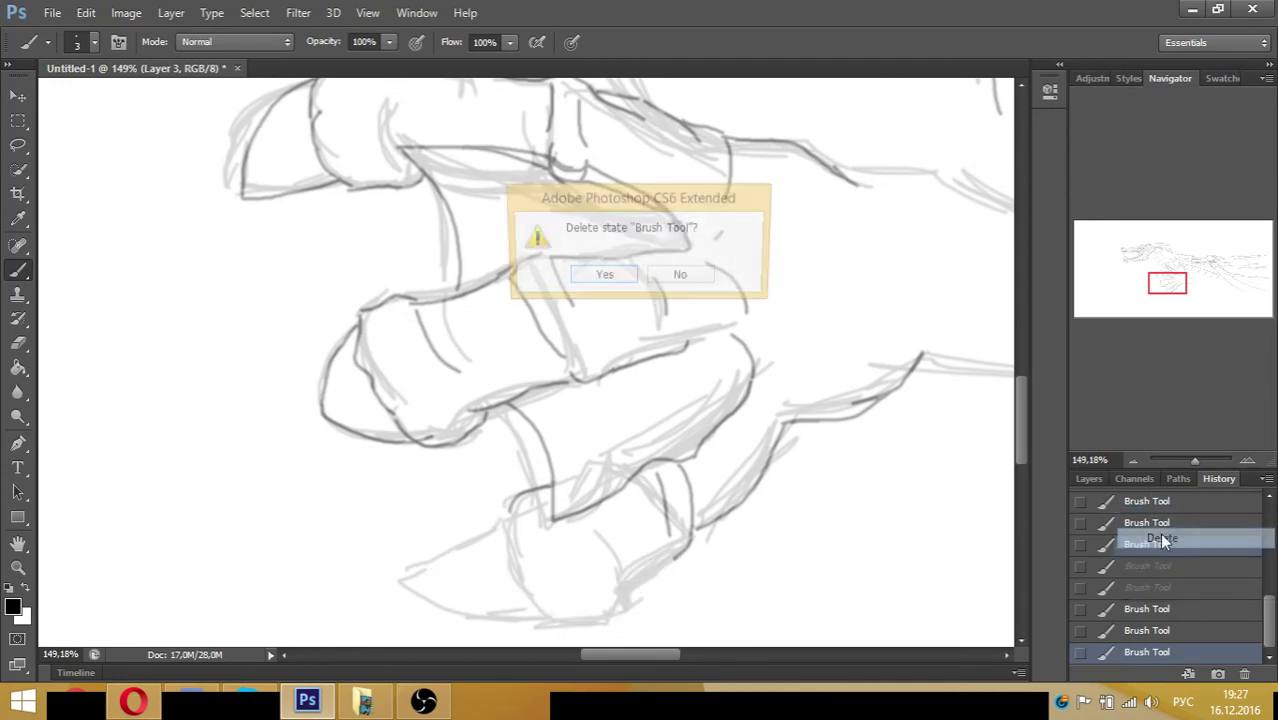
left_click(604, 275)
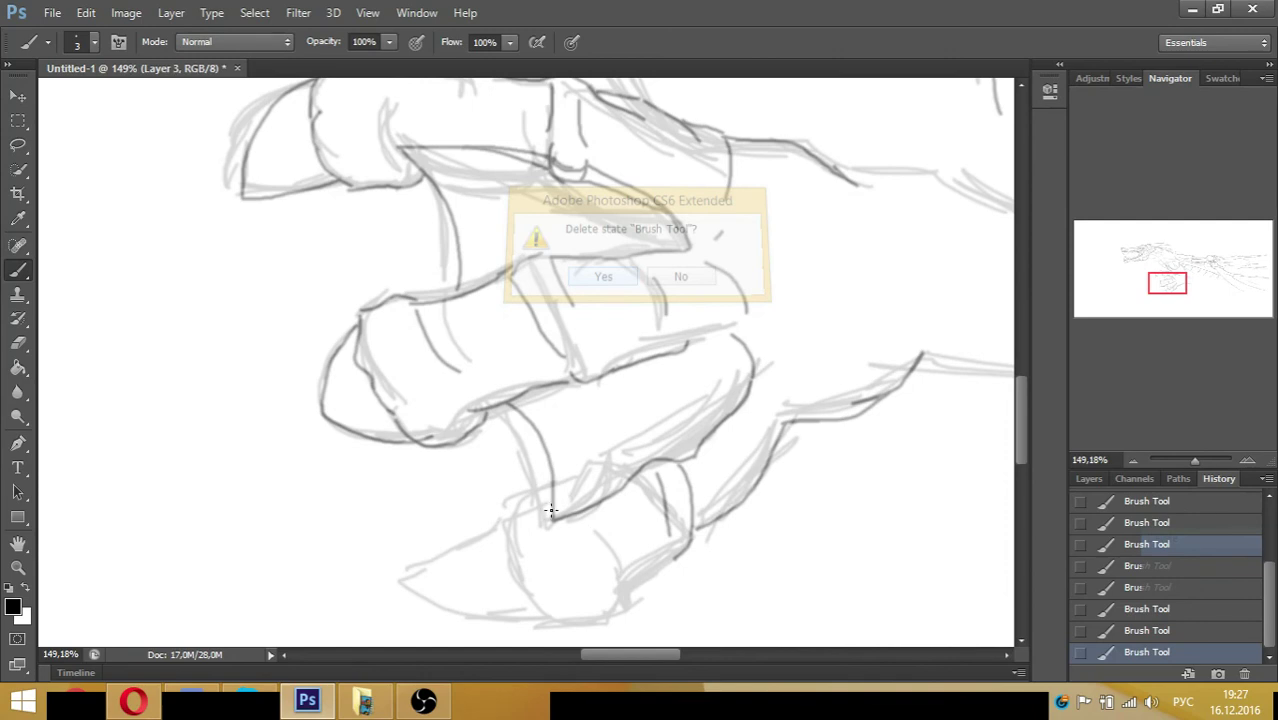
- Outline the lowest finger's rounded tip, underside and knuckle band, and redraw the hand's lower edge to meet the band
mouse_move(548, 508)
left_mouse_down()
mouse_move(508, 526)
mouse_move(510, 573)
mouse_move(561, 639)
mouse_move(599, 641)
mouse_move(624, 603)
mouse_move(633, 621)
mouse_move(621, 630)
mouse_move(718, 564)
mouse_move(728, 521)
mouse_move(718, 564)
left_mouse_up()
left_click_drag(727, 520, 721, 562)
left_click_drag(688, 471, 718, 558)
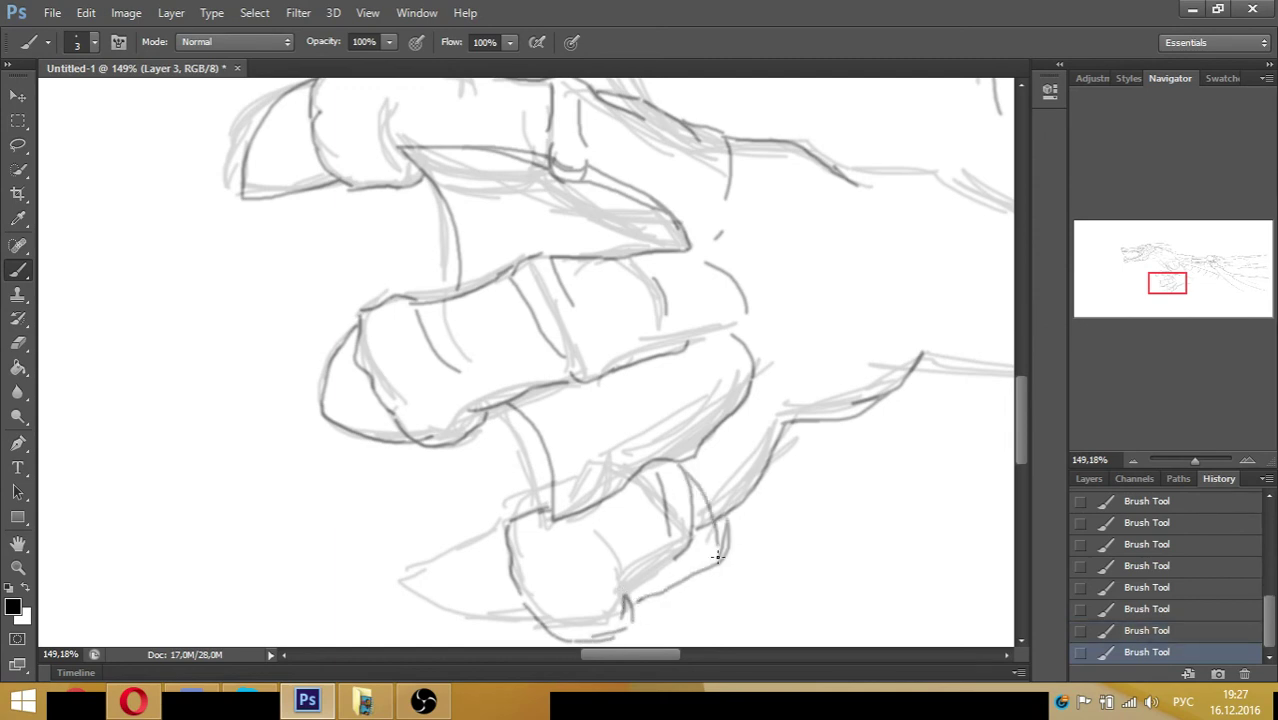
mouse_move(648, 478)
left_mouse_down()
mouse_move(698, 565)
mouse_move(726, 543)
mouse_move(718, 520)
mouse_move(740, 529)
mouse_move(825, 432)
mouse_move(861, 414)
mouse_move(812, 440)
mouse_move(860, 408)
mouse_move(765, 503)
left_mouse_up()
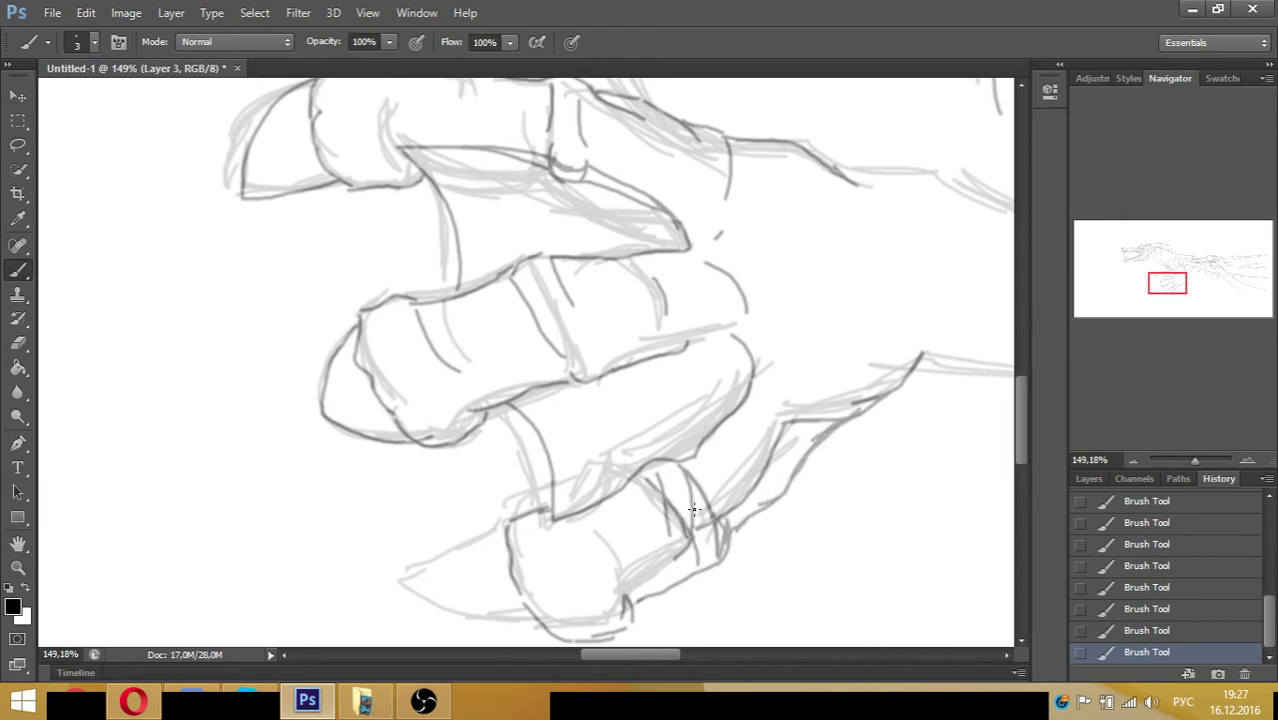
- Erase the overlapping lines around the lowest knuckle and hand edge, and draw the lowest finger's pointed claw
left_click(17, 343)
left_click(18, 344)
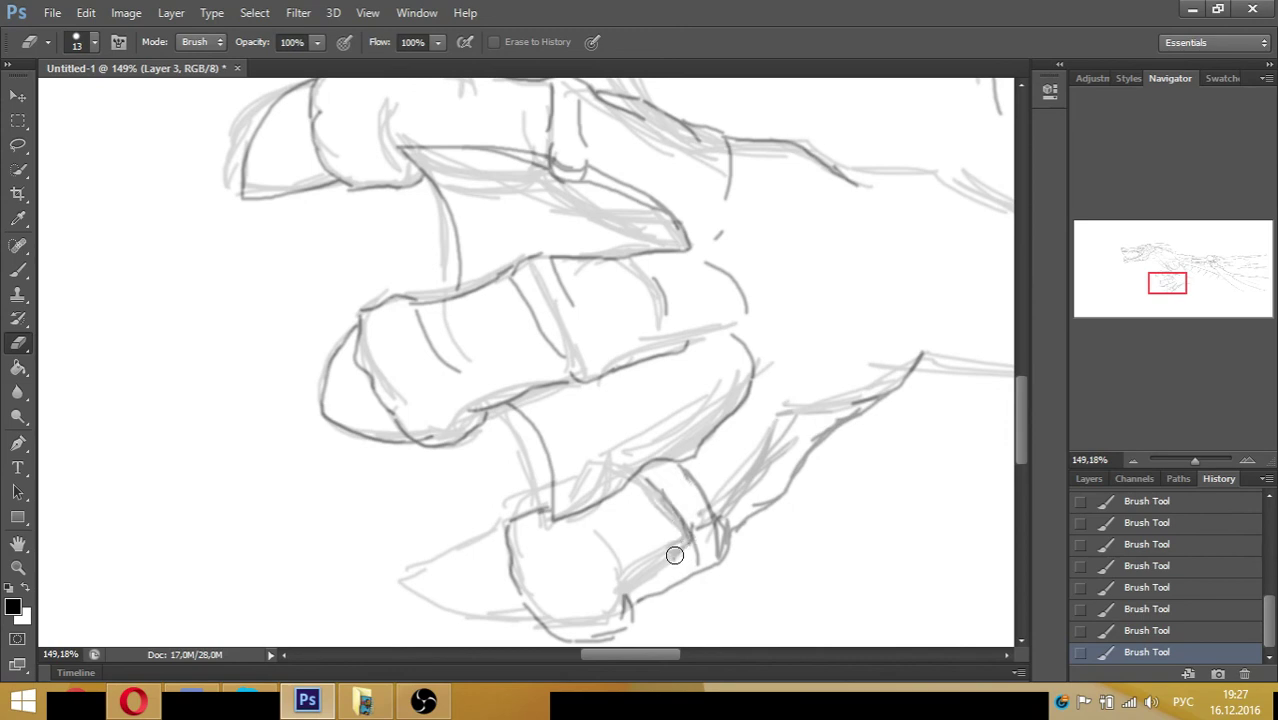
left_click(18, 270)
mouse_move(504, 541)
left_mouse_down()
mouse_move(432, 567)
mouse_move(413, 582)
mouse_move(445, 573)
mouse_move(420, 586)
left_mouse_up()
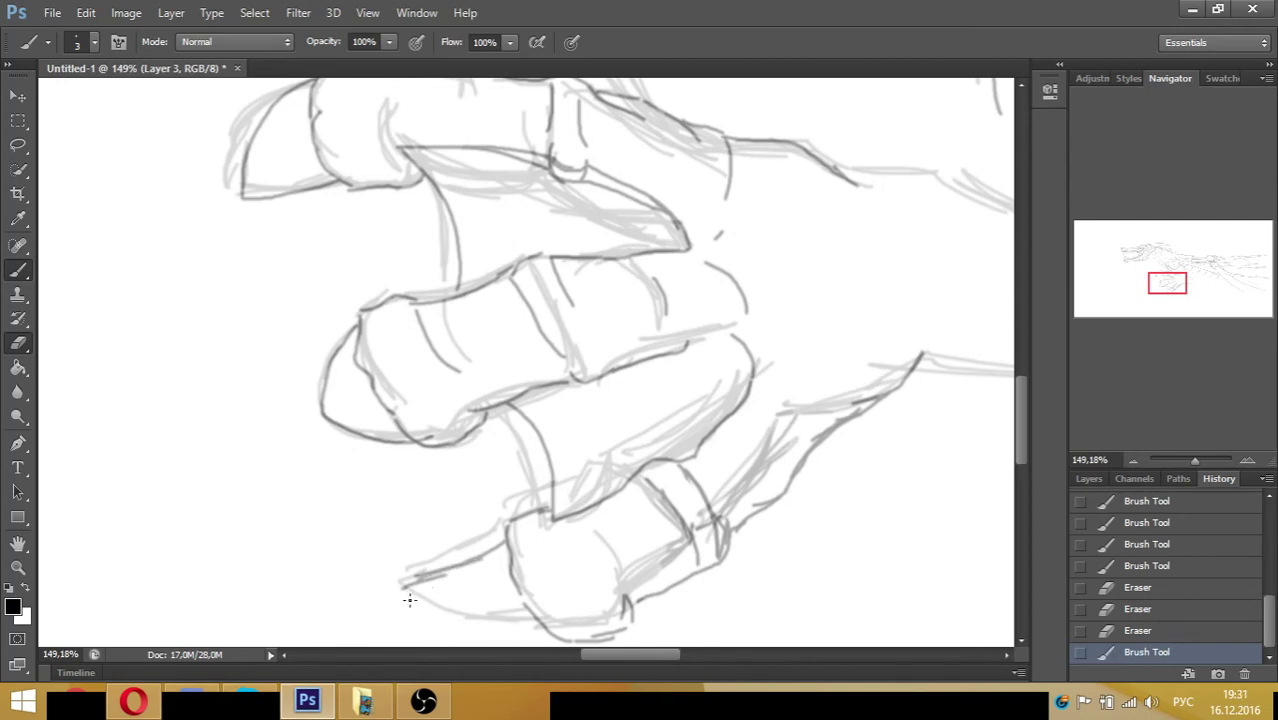
mouse_move(408, 598)
left_mouse_down()
mouse_move(474, 640)
mouse_move(548, 640)
left_mouse_up()
- Lower Layer 3's opacity to 52% and show the Layer 2 sketch as a tracing guide
left_click_drag(1192, 461, 1182, 461)
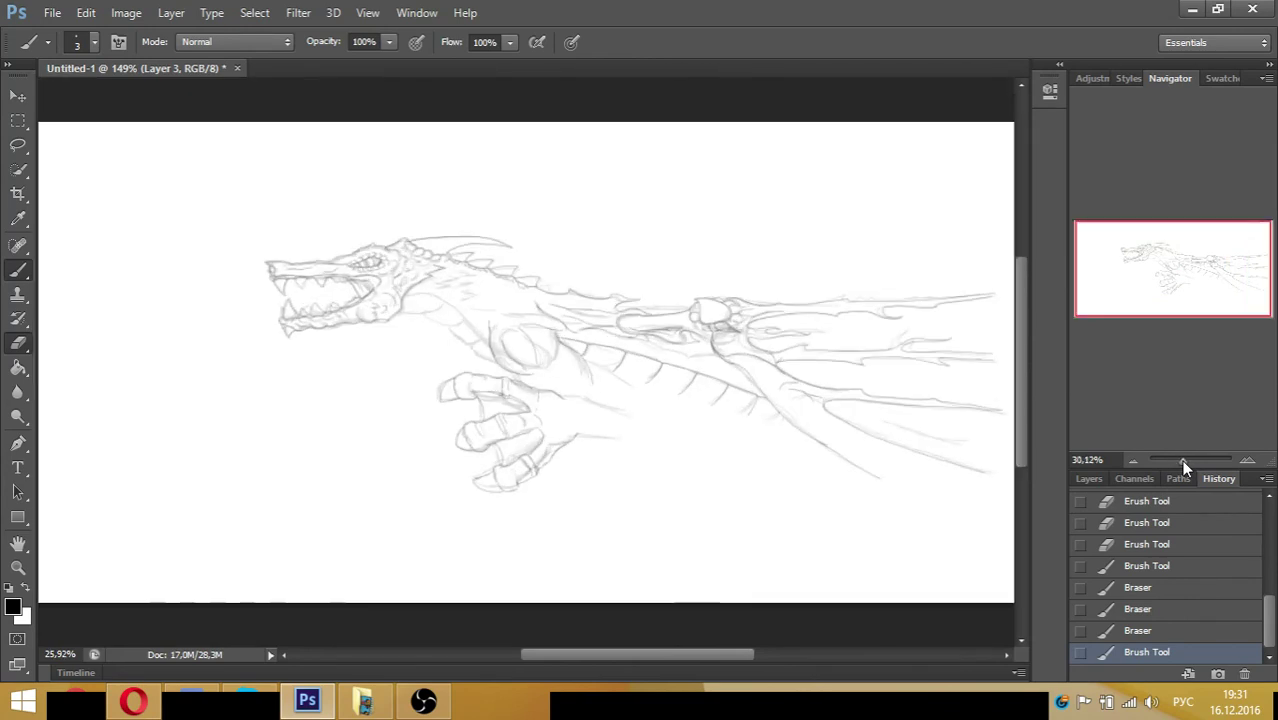
left_click(1090, 479)
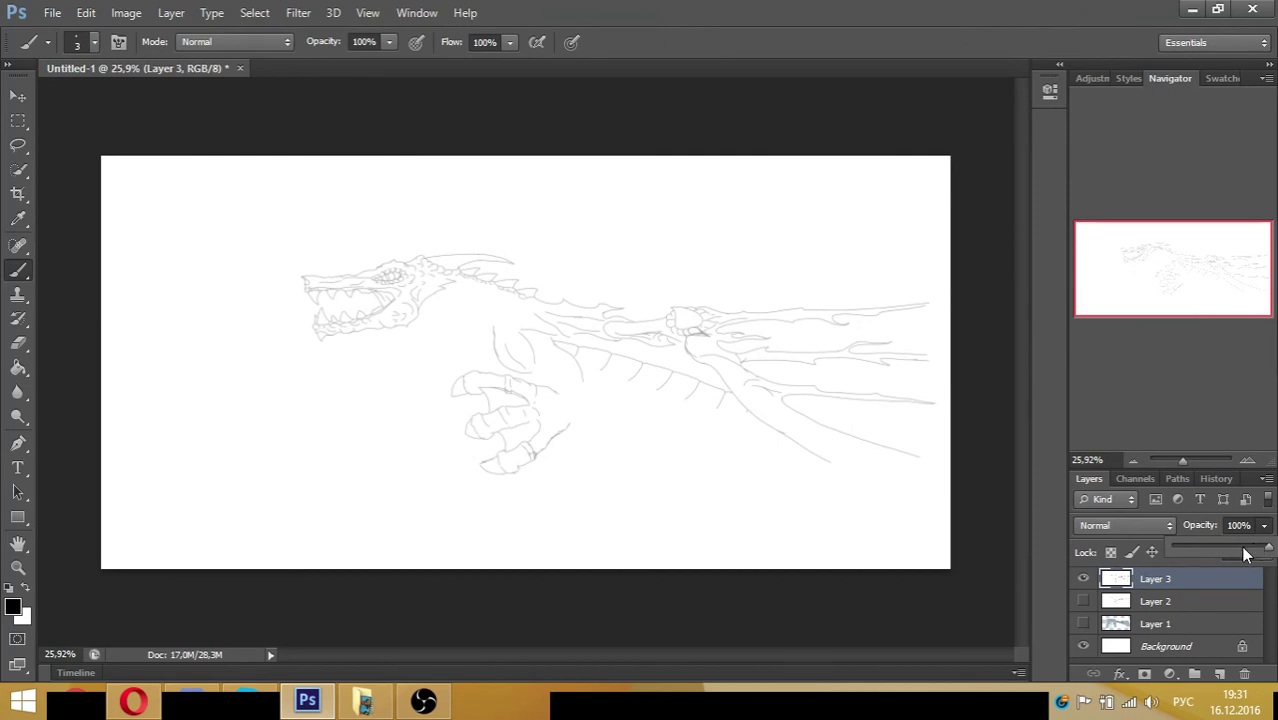
left_click_drag(1268, 556, 1221, 545)
left_click(1083, 601)
- Draw the scalloped upper edge of the throat plates from the jaw down to the shoulder line
left_click_drag(1182, 461, 1198, 461)
mouse_move(1152, 302)
left_mouse_down()
mouse_move(1164, 265)
mouse_move(1147, 262)
mouse_move(1170, 258)
mouse_move(1158, 264)
left_mouse_up()
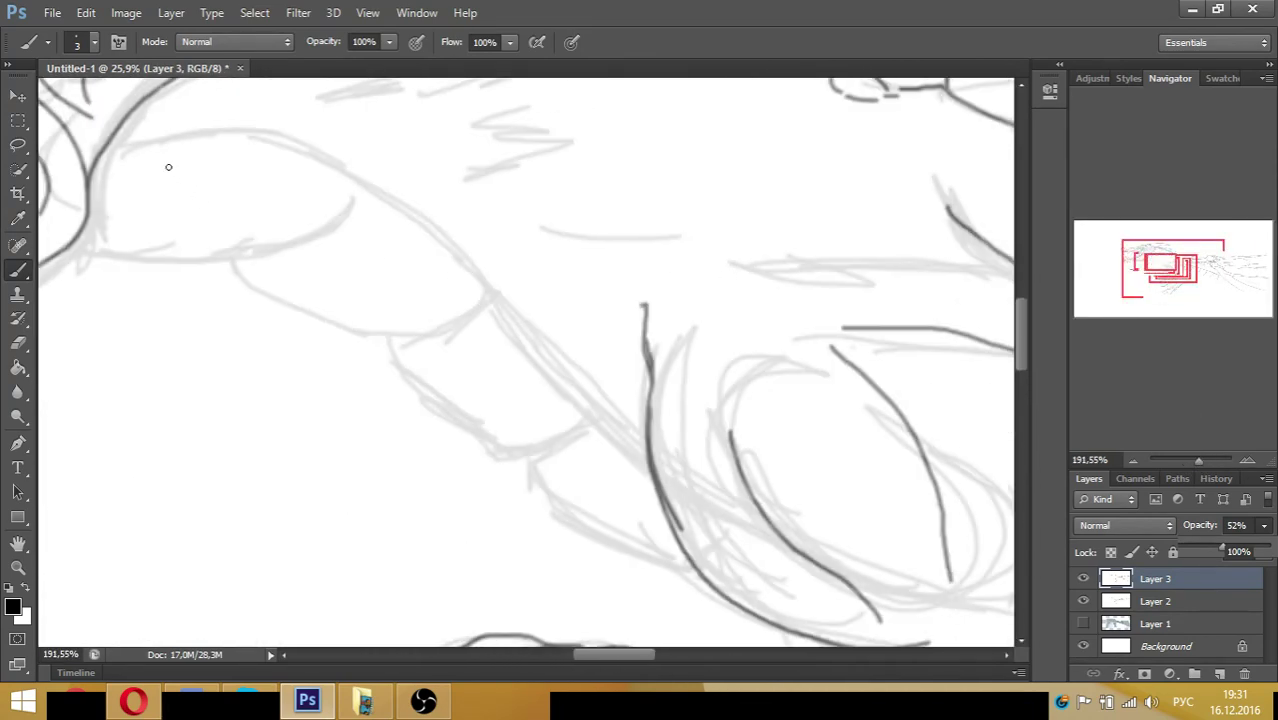
mouse_move(110, 143)
left_mouse_down()
mouse_move(235, 139)
mouse_move(361, 181)
mouse_move(484, 278)
mouse_move(567, 378)
mouse_move(640, 428)
left_mouse_up()
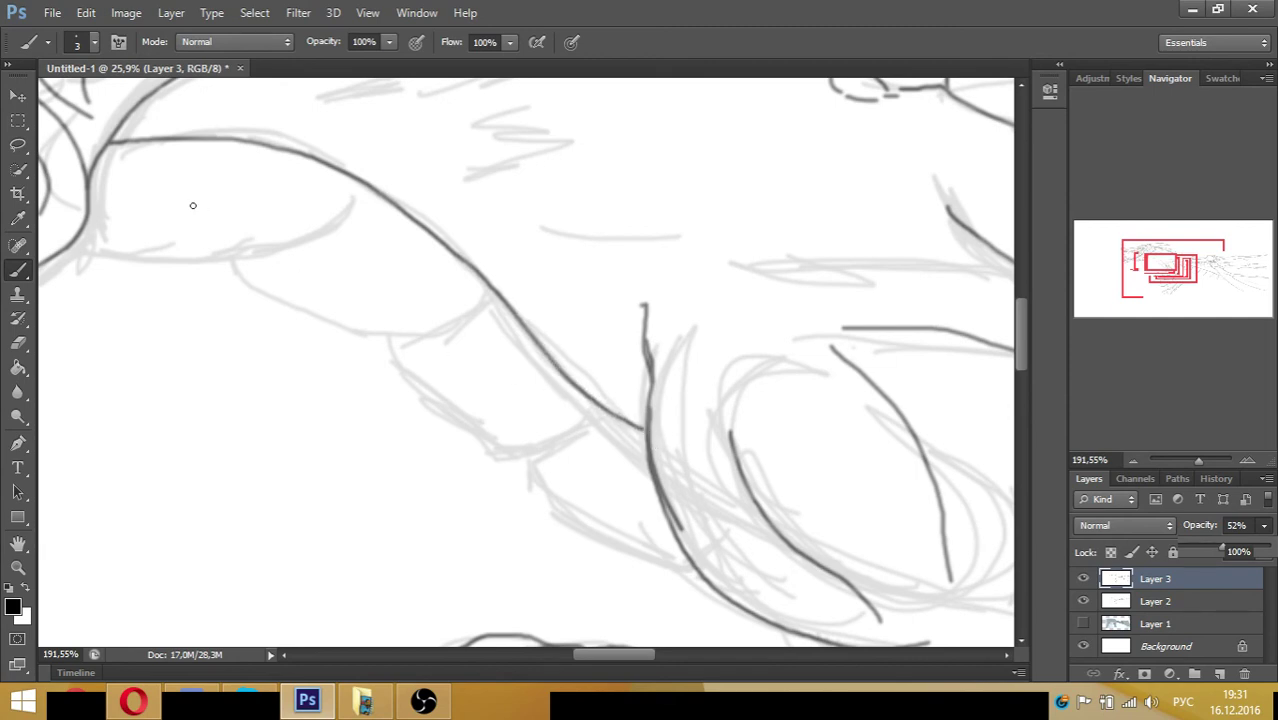
key("ctrl+z")
mouse_move(107, 148)
left_mouse_down()
mouse_move(255, 135)
mouse_move(335, 167)
mouse_move(456, 251)
mouse_move(621, 421)
left_mouse_up()
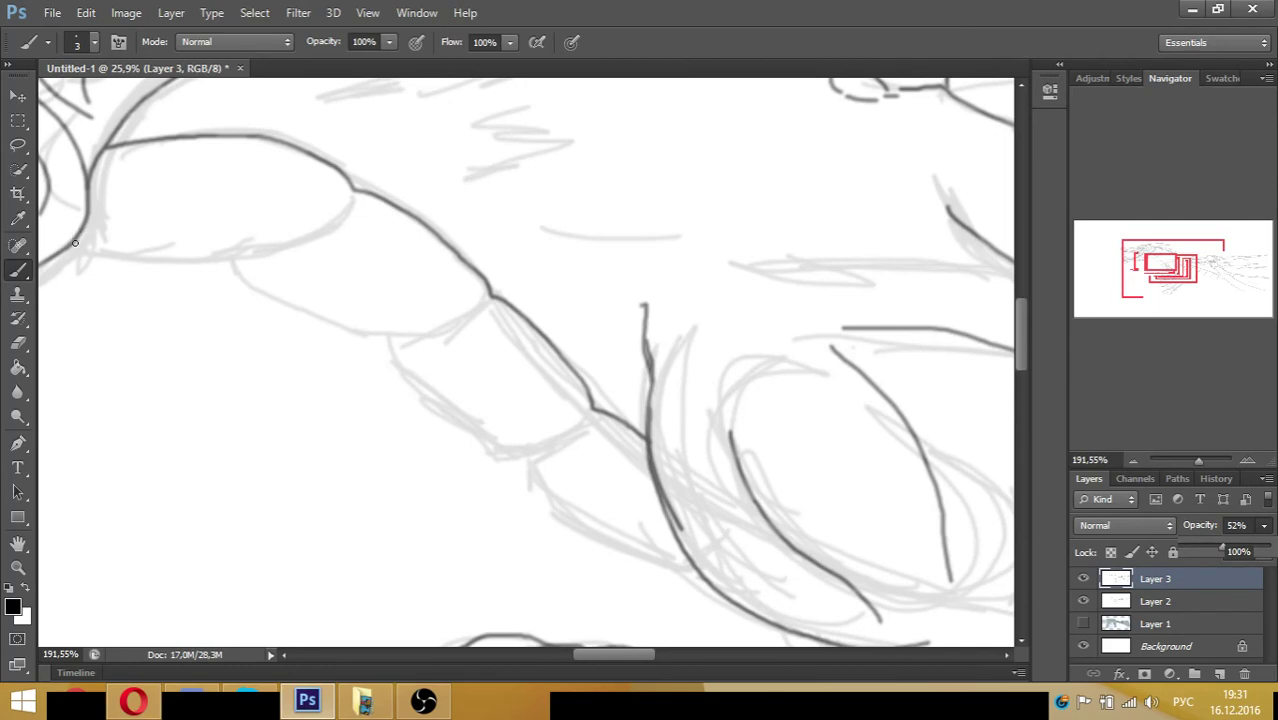
- Outline the undersides and dividing curves of the four throat plates, from the jaw to the shoulder
mouse_move(73, 244)
left_mouse_down()
mouse_move(156, 239)
mouse_move(230, 259)
mouse_move(290, 249)
mouse_move(356, 193)
left_mouse_up()
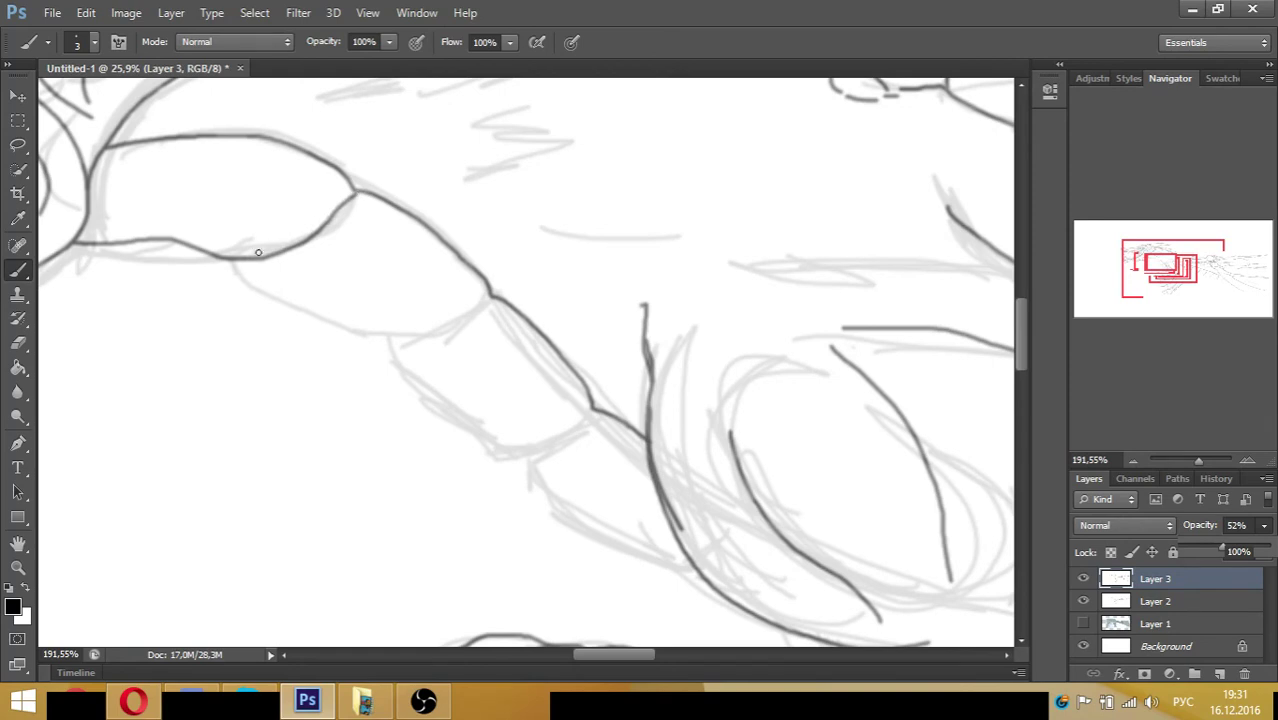
mouse_move(267, 285)
left_mouse_down()
mouse_move(382, 340)
mouse_move(456, 324)
mouse_move(492, 298)
left_mouse_up()
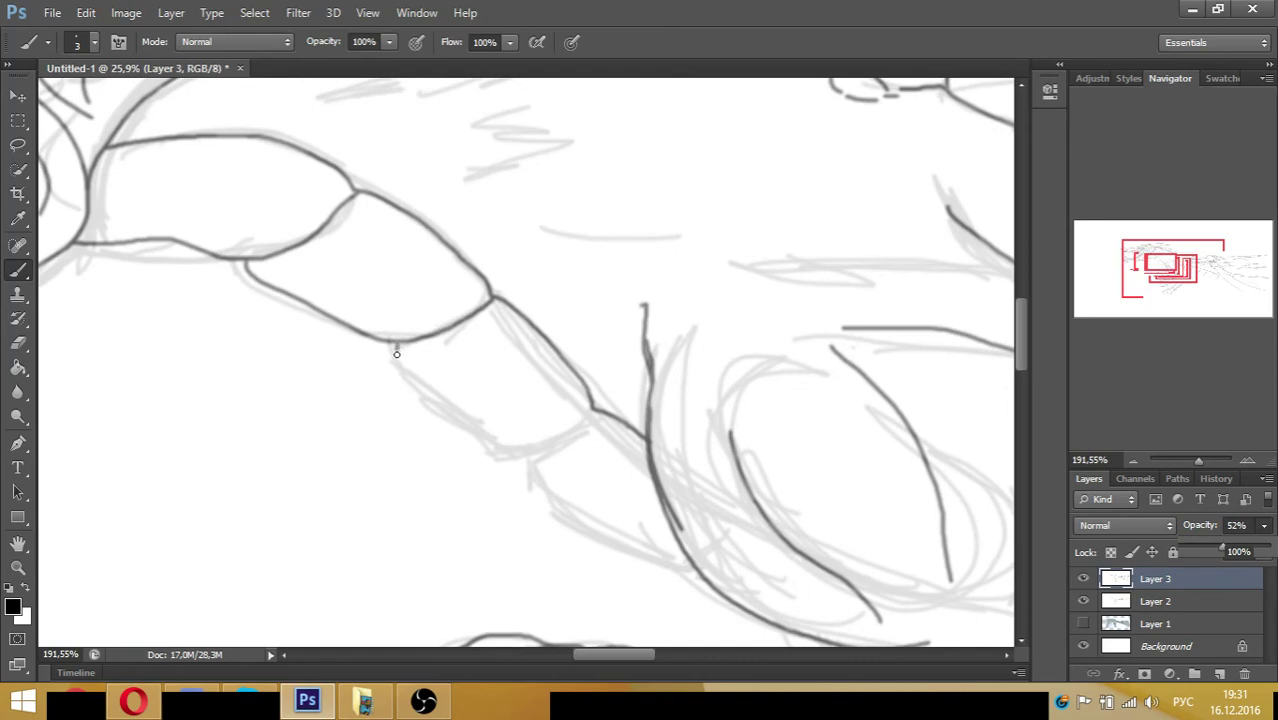
mouse_move(407, 375)
left_mouse_down()
mouse_move(518, 452)
mouse_move(558, 447)
mouse_move(593, 413)
left_mouse_up()
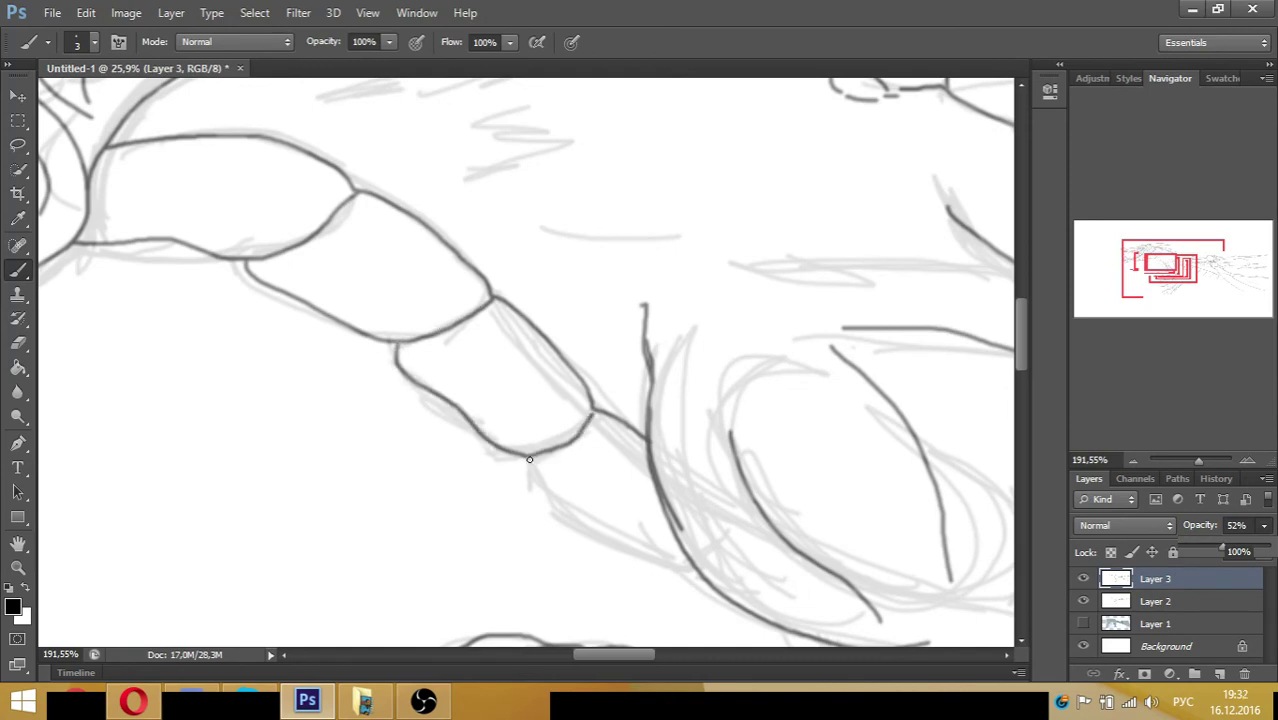
mouse_move(529, 458)
left_mouse_down()
mouse_move(578, 518)
mouse_move(662, 550)
left_mouse_up()
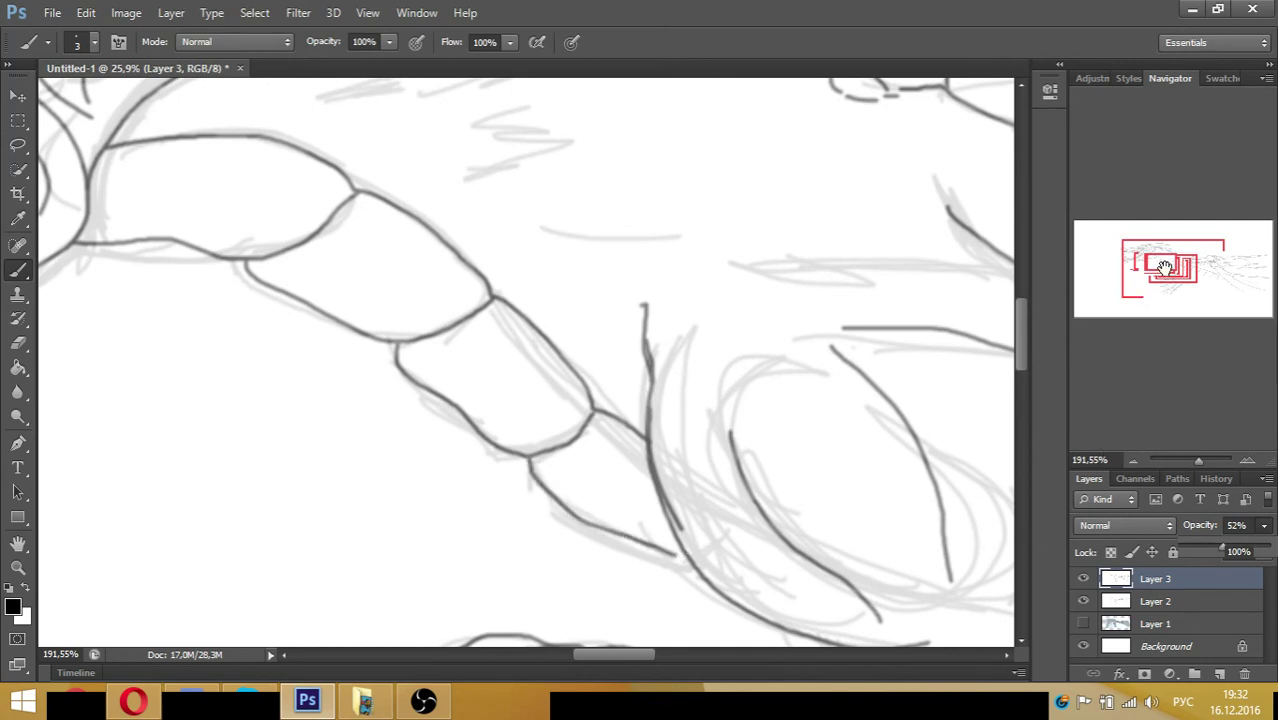
- Draw the curved muscle folds behind the shoulder and a short line from the shoulder's lower curve toward the hand
left_click_drag(1163, 269, 1175, 272)
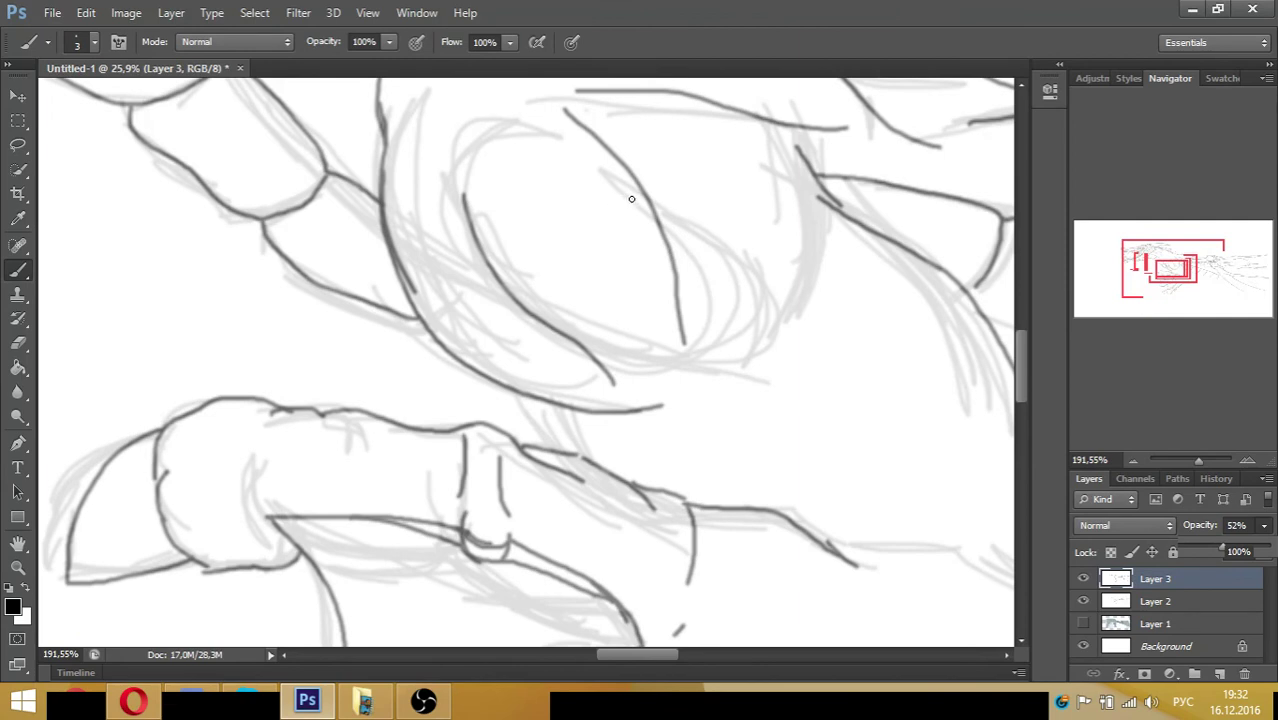
mouse_move(632, 200)
left_mouse_down()
mouse_move(762, 267)
mouse_move(812, 336)
left_mouse_up()
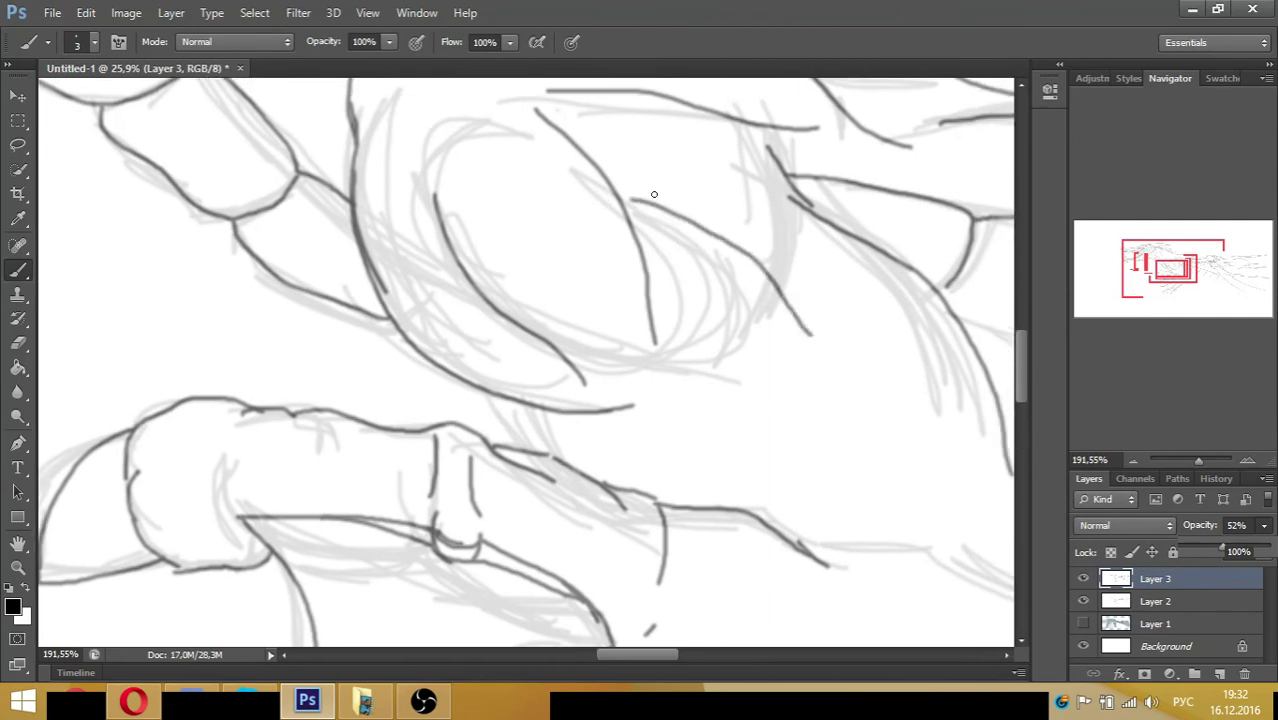
mouse_move(654, 152)
left_mouse_down()
mouse_move(674, 182)
mouse_move(682, 222)
mouse_move(722, 177)
mouse_move(709, 222)
left_mouse_up()
mouse_move(666, 164)
left_mouse_down()
mouse_move(678, 199)
mouse_move(723, 235)
mouse_move(718, 182)
mouse_move(735, 241)
mouse_move(801, 319)
mouse_move(830, 368)
left_mouse_up()
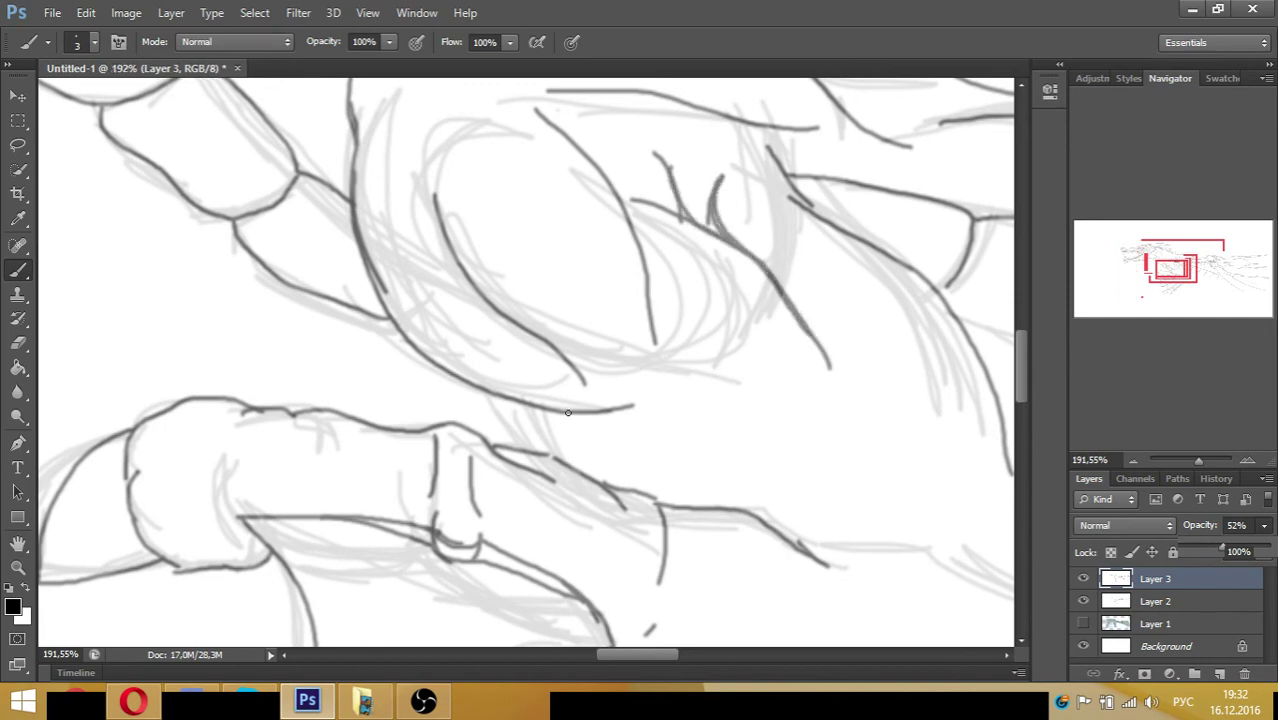
left_click_drag(568, 412, 588, 442)
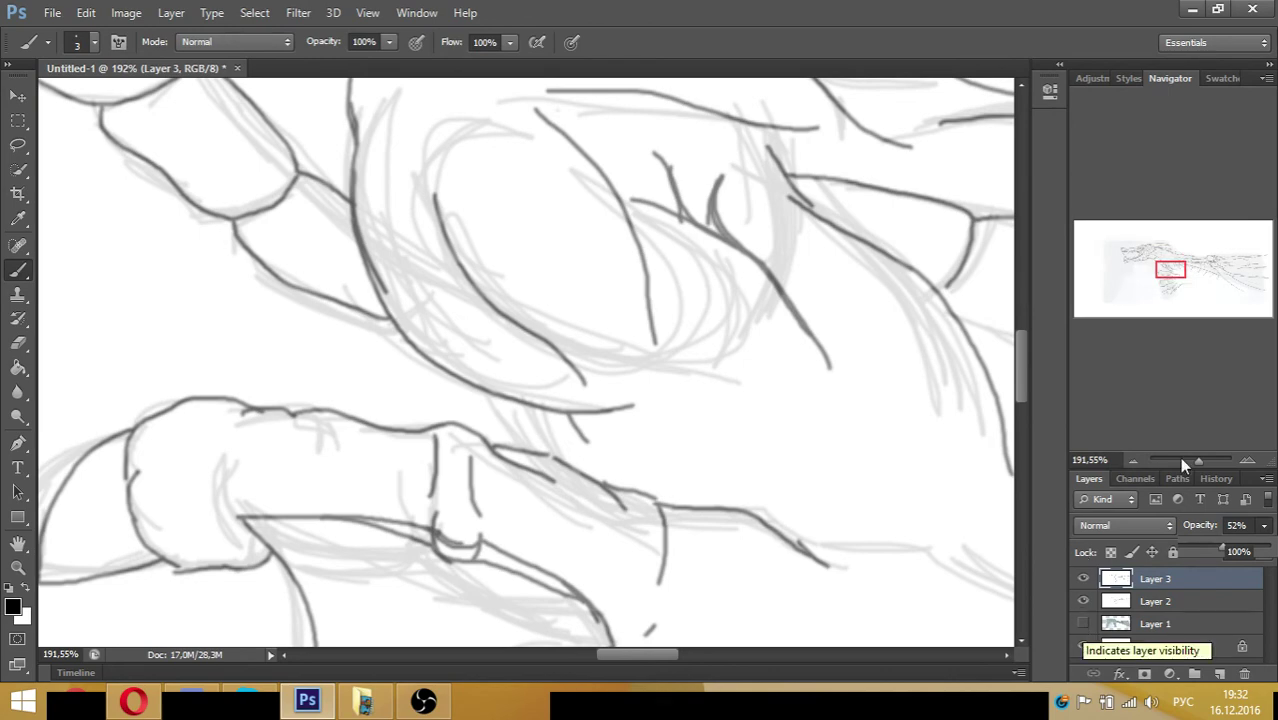
- Scatter small pointed scale marks across the neck between the jaw and the shoulder
left_click_drag(1197, 461, 1187, 460)
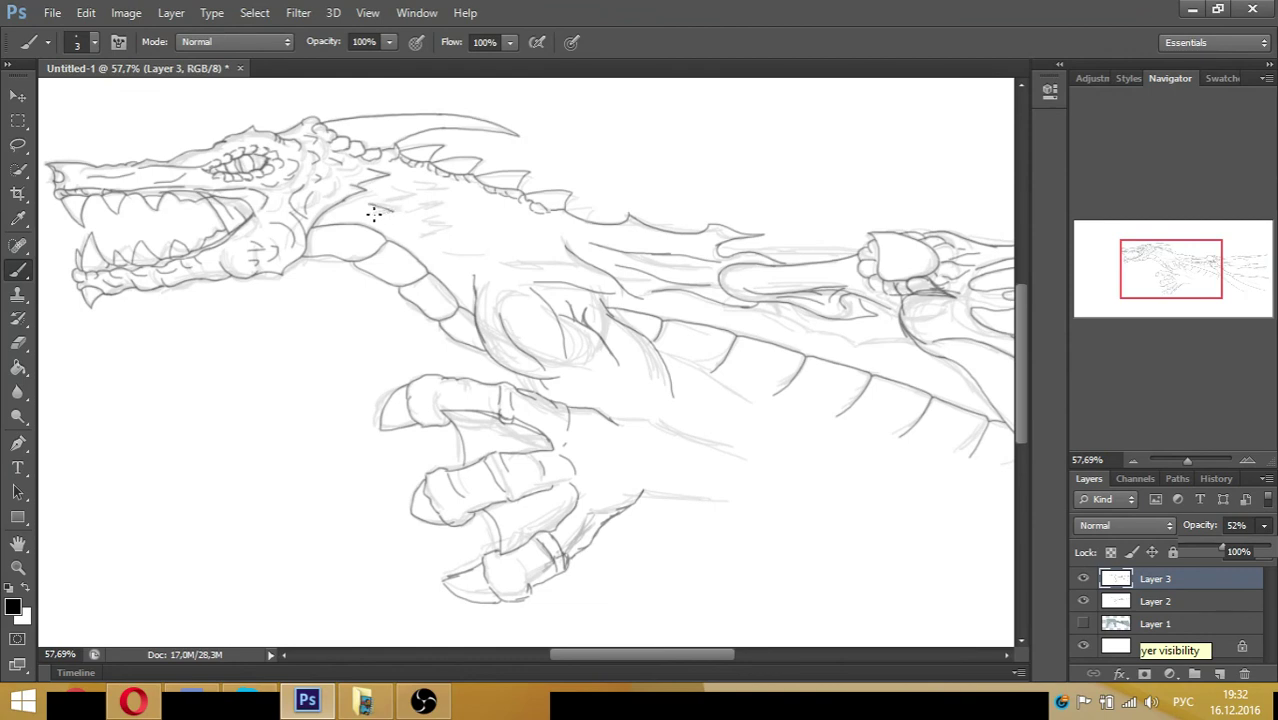
mouse_move(391, 190)
left_mouse_down()
mouse_move(423, 184)
mouse_move(460, 189)
mouse_move(416, 210)
mouse_move(435, 212)
mouse_move(410, 225)
mouse_move(420, 234)
mouse_move(468, 227)
mouse_move(465, 214)
mouse_move(544, 230)
left_mouse_up()
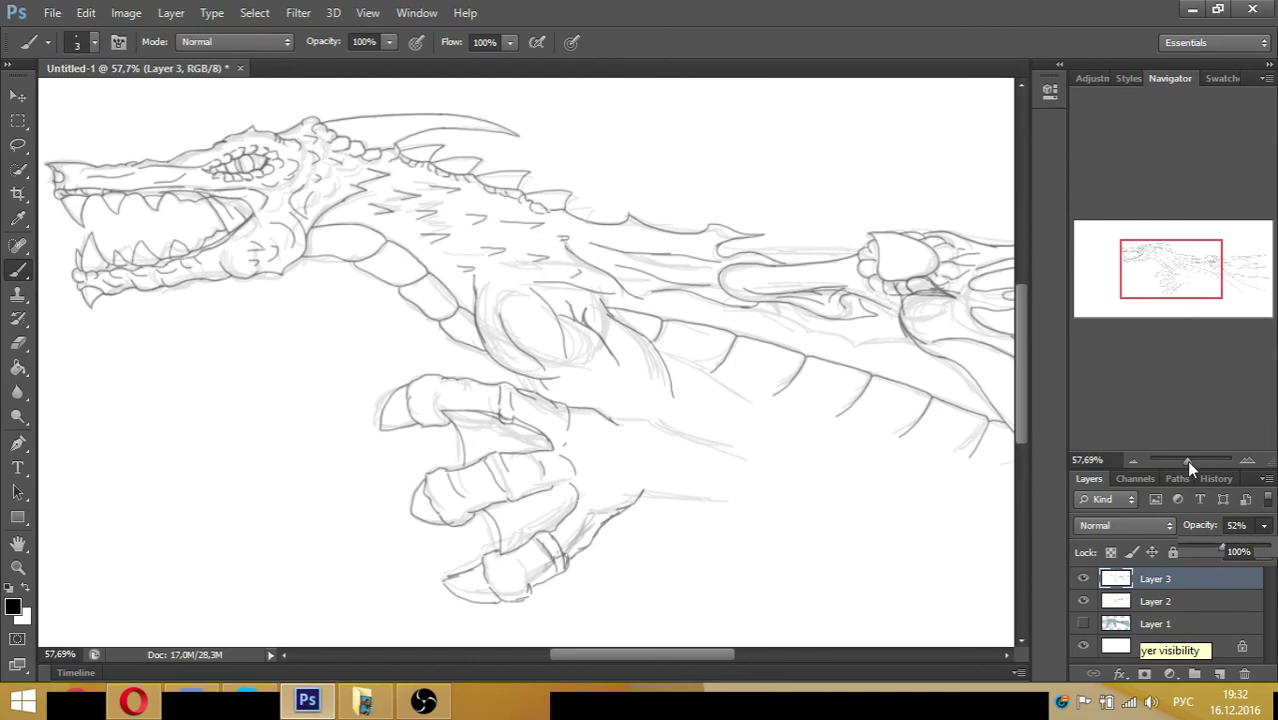
- Hide Layer 1 and Layer 2 so only the line art shows over the background, and set Layer 3's opacity to 100%
left_click_drag(1186, 460, 1182, 460)
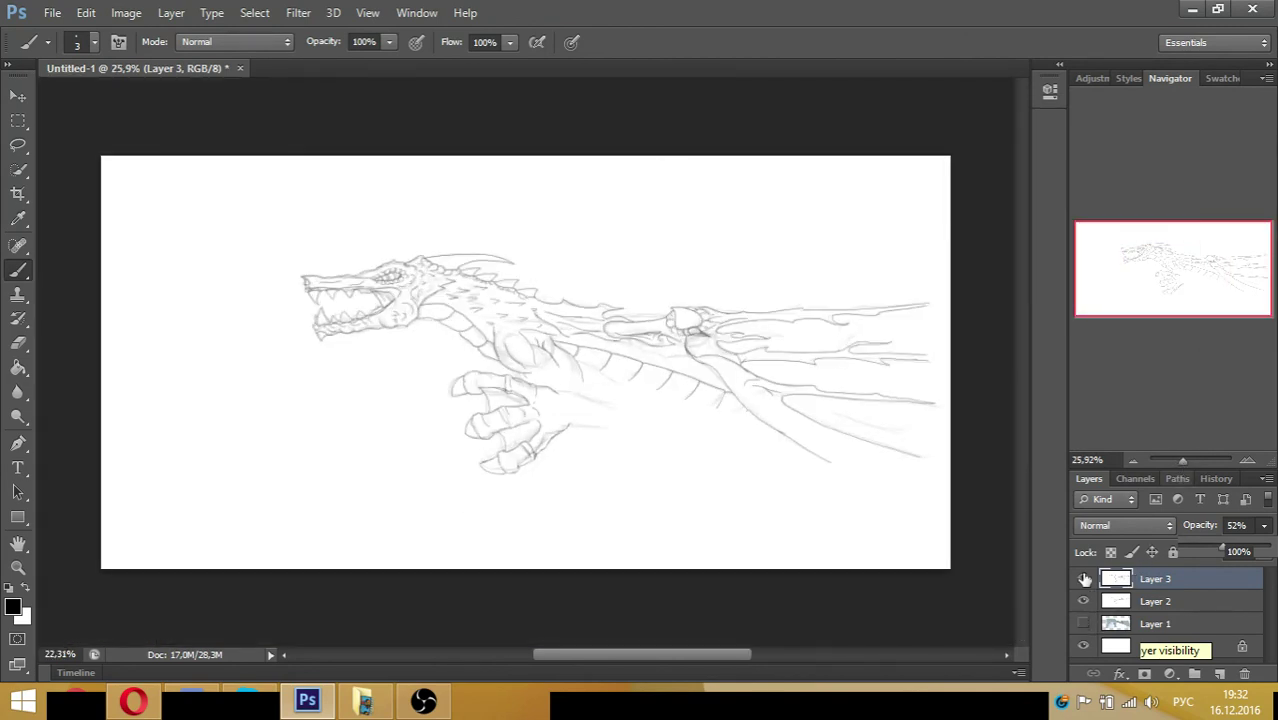
left_click_drag(1085, 579, 1088, 630)
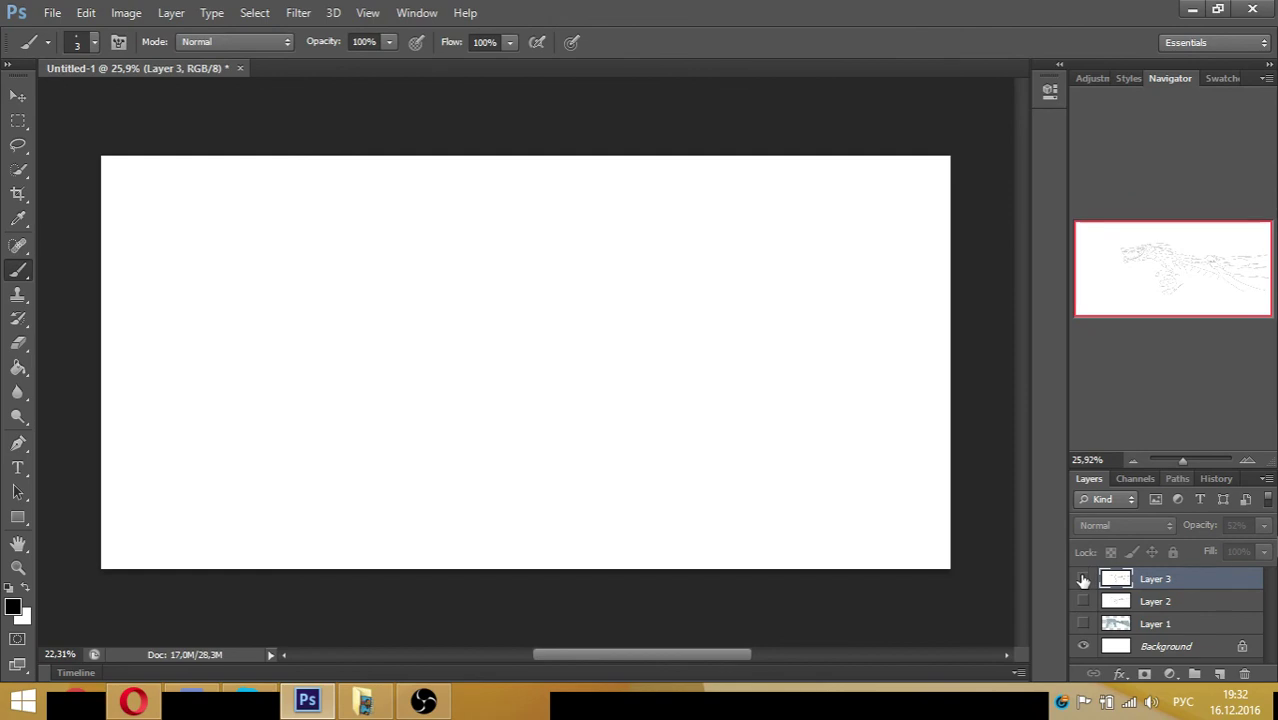
left_click(1083, 580)
left_click(1083, 602)
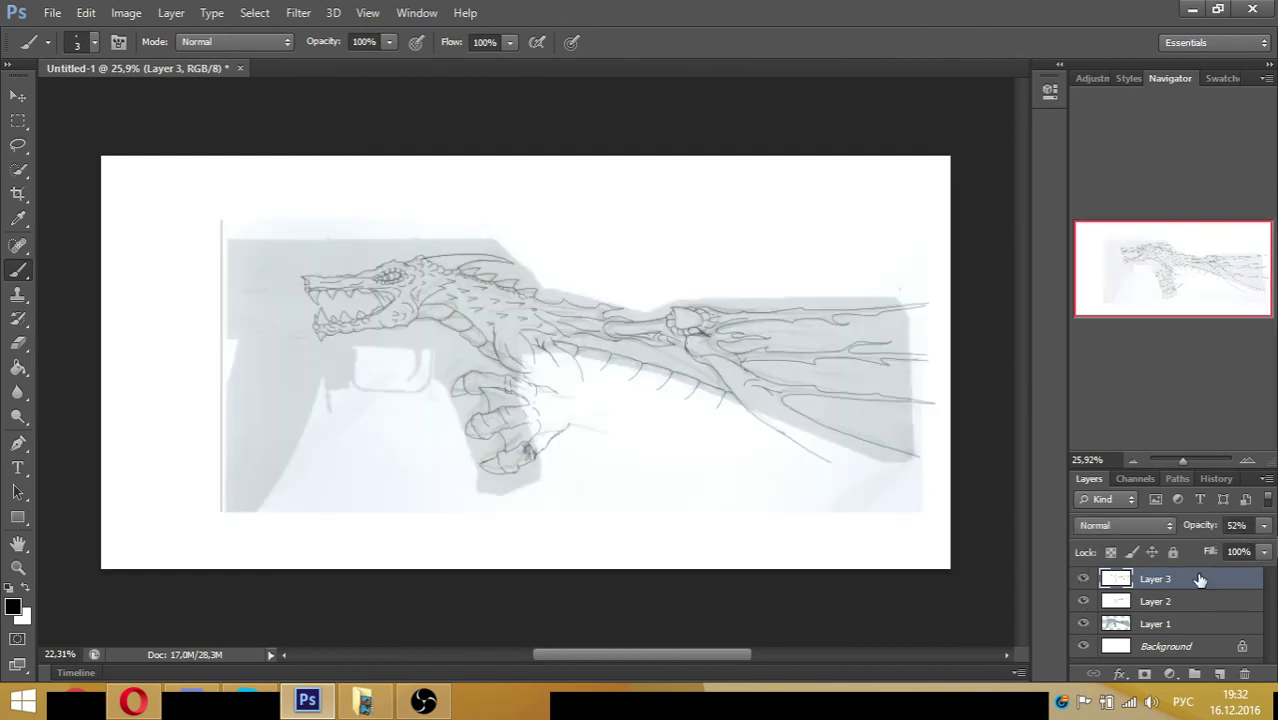
left_click(1082, 604)
left_click(1264, 526)
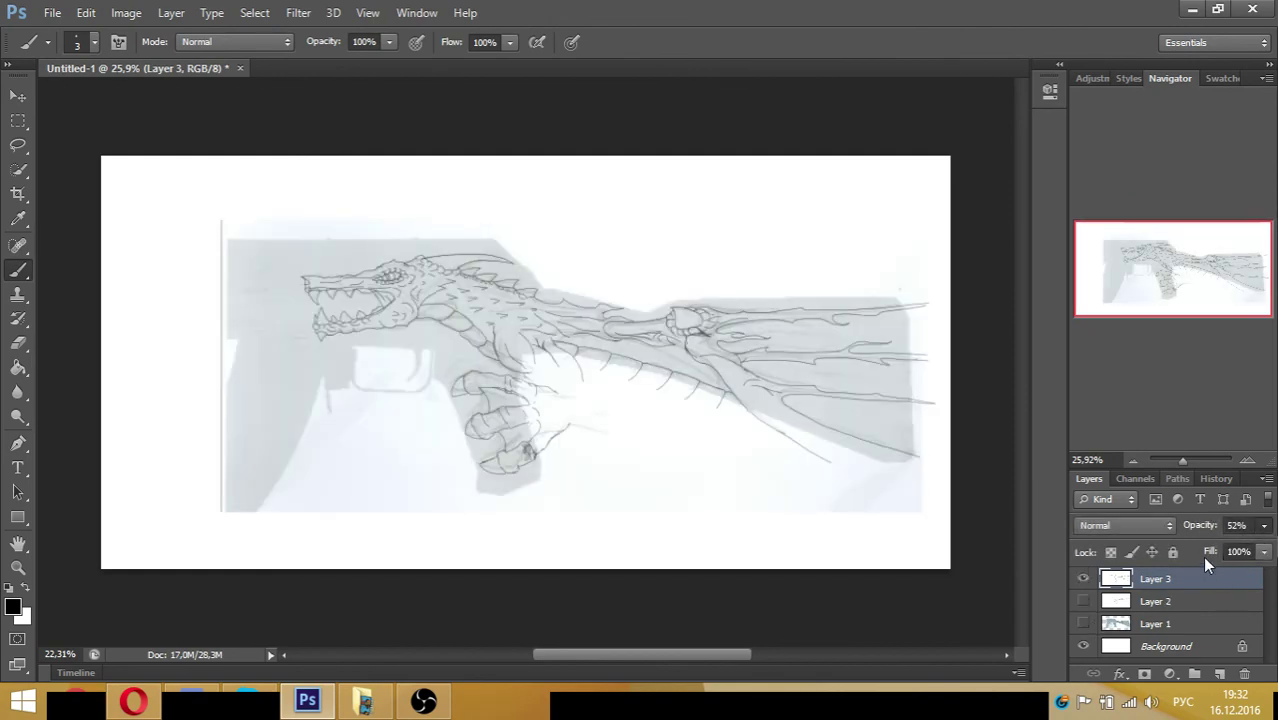
left_click_drag(1221, 548, 1270, 548)
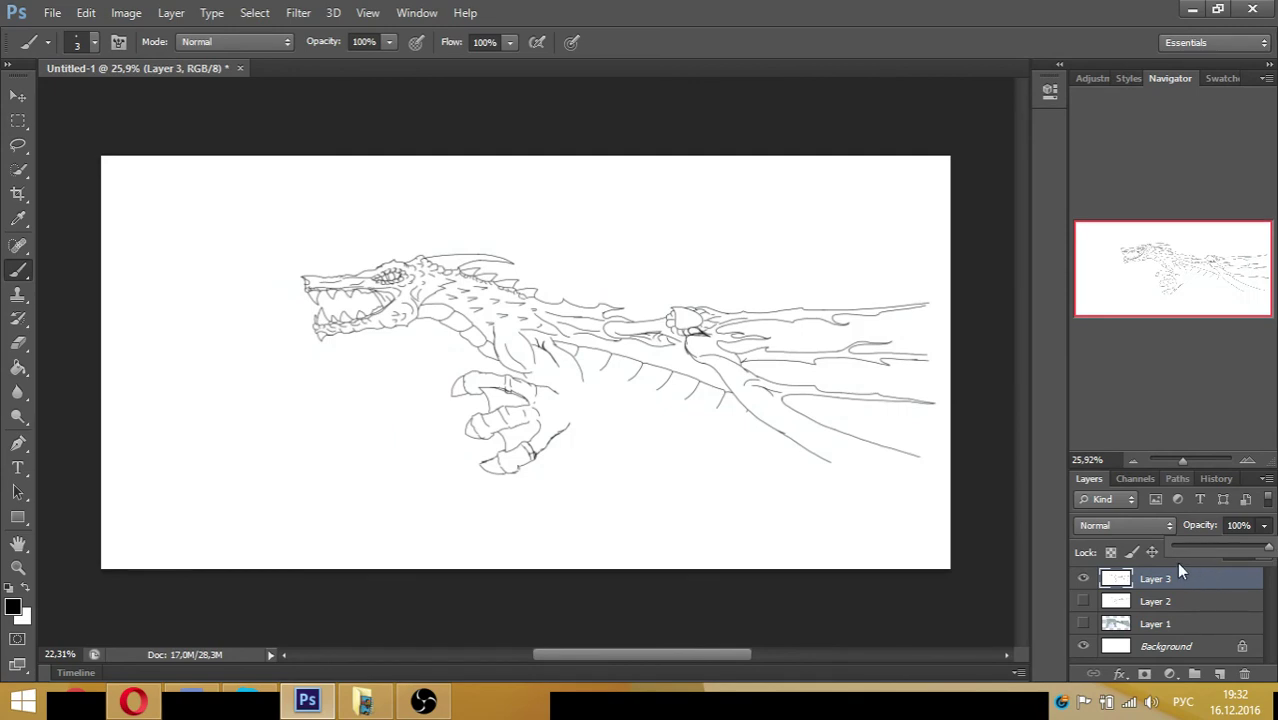